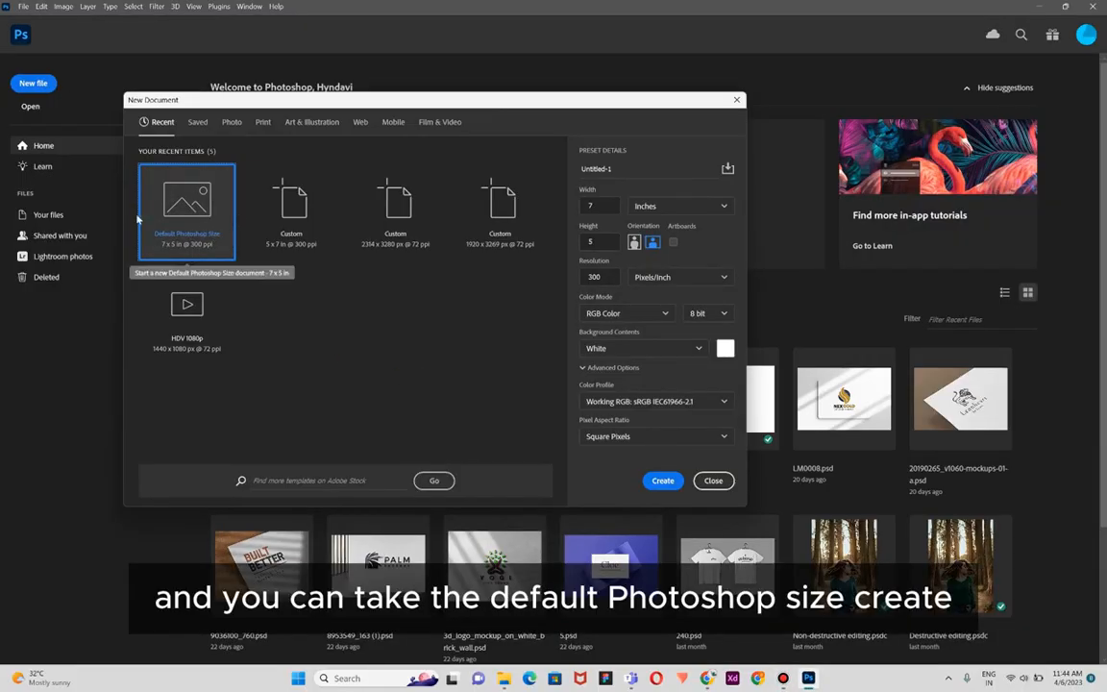
Create a new document from the Default Photoshop Size preset (7 x 5 in, 300 ppi) and place the mountain image 2774581 in it.
click(665, 482)
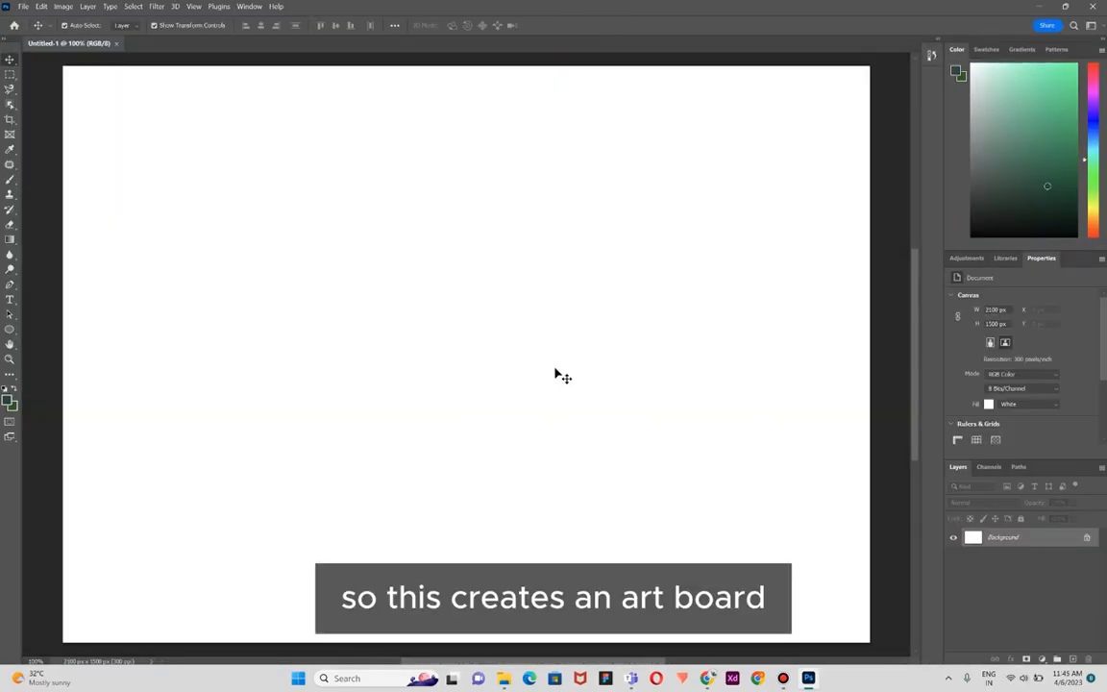
click(504, 677)
drag(372, 417, 366, 327)
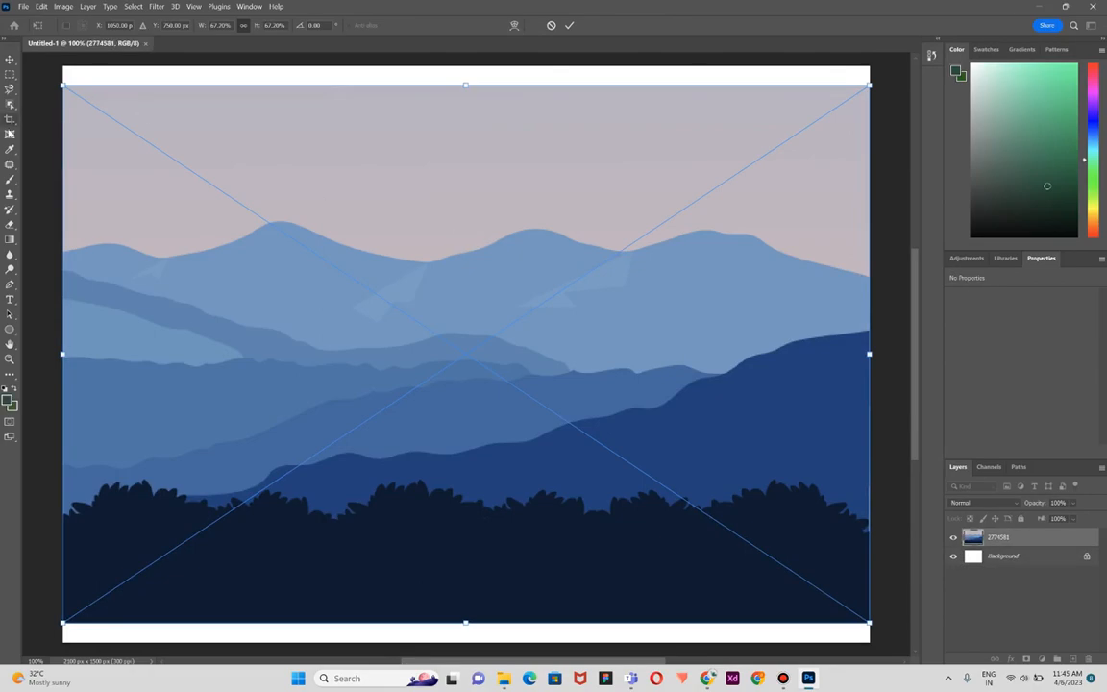
Commit the placed image and crop the canvas to its edges, removing the white strips above and below.
click(10, 121)
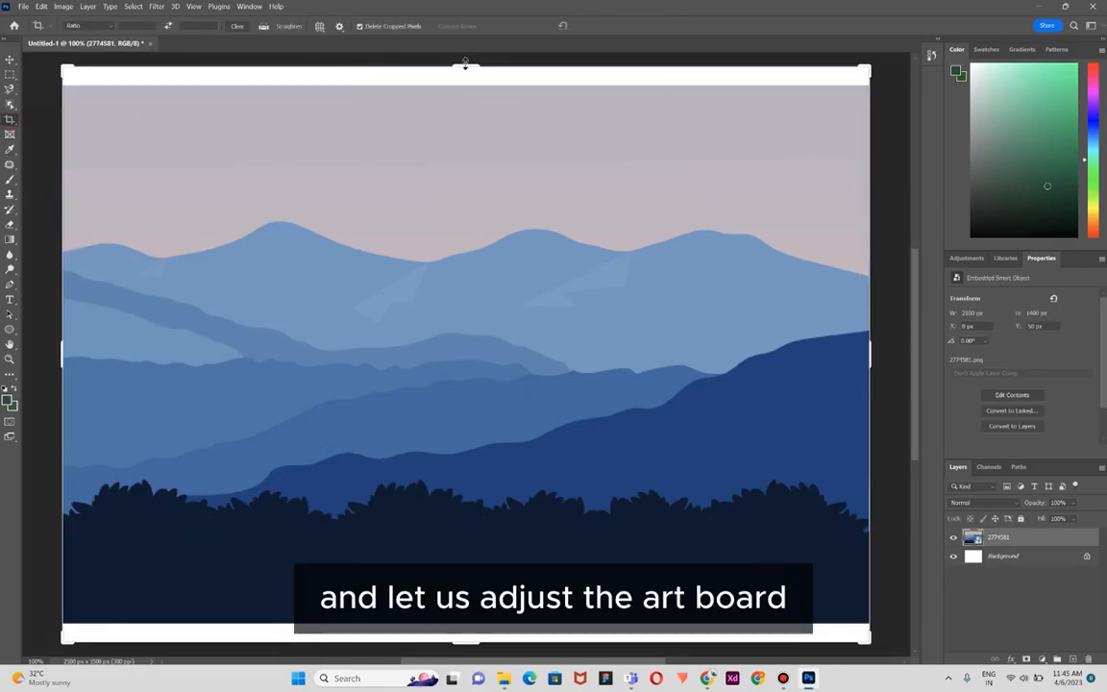
drag(465, 67, 464, 75)
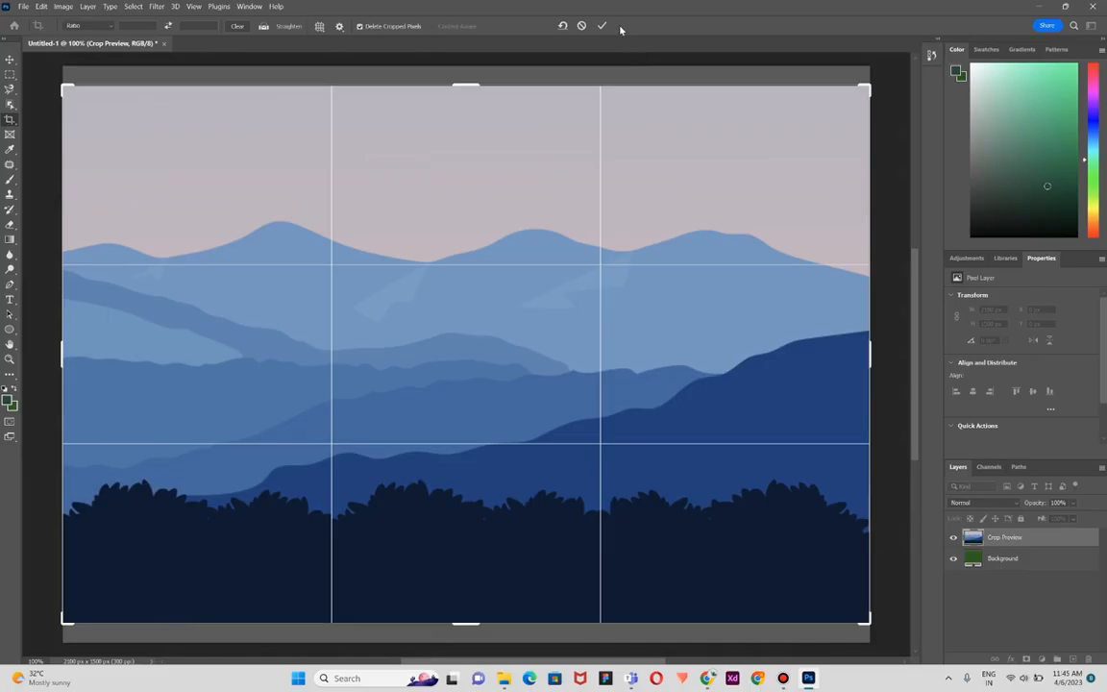
click(607, 26)
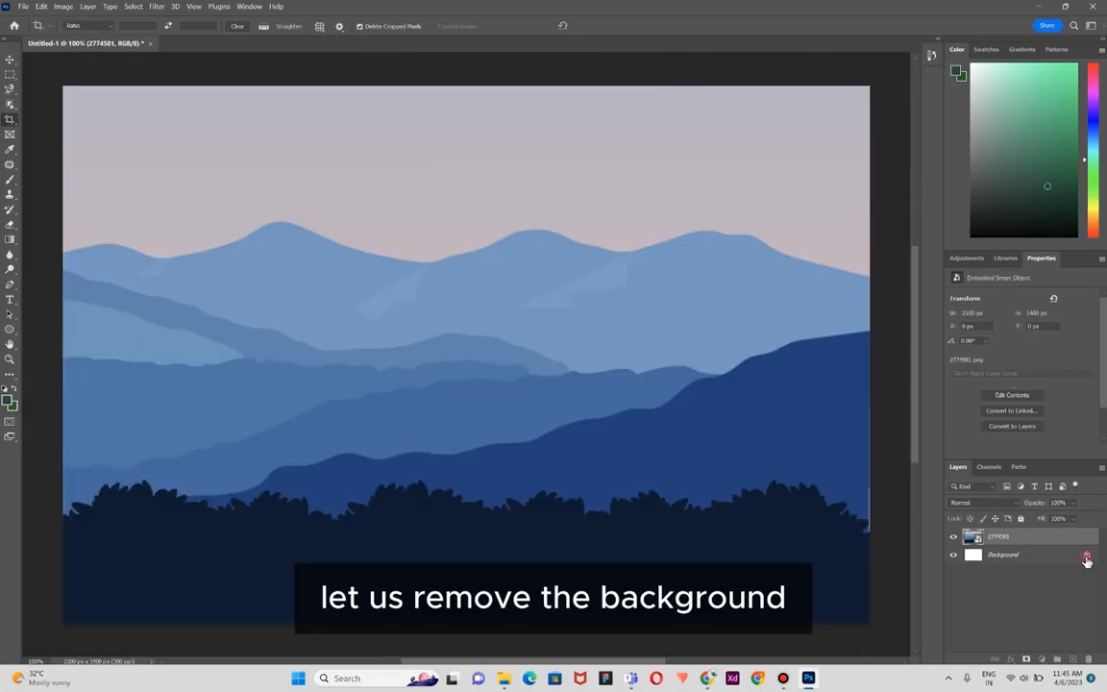
Unlock the Background layer and delete it.
click(1087, 558)
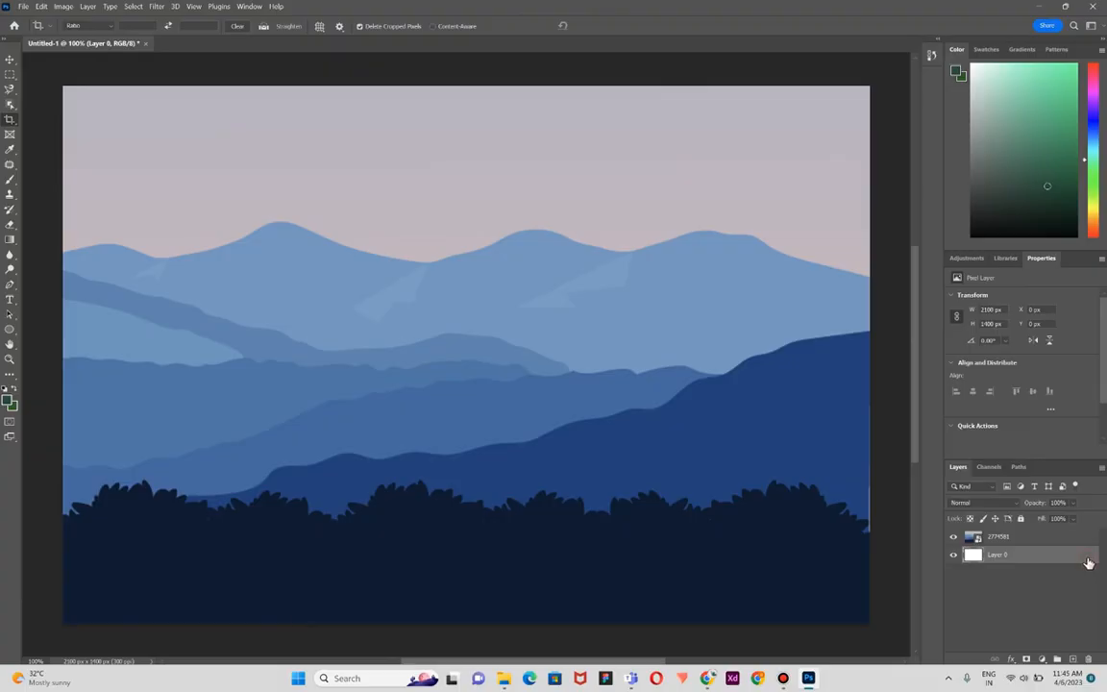
right_click(1064, 558)
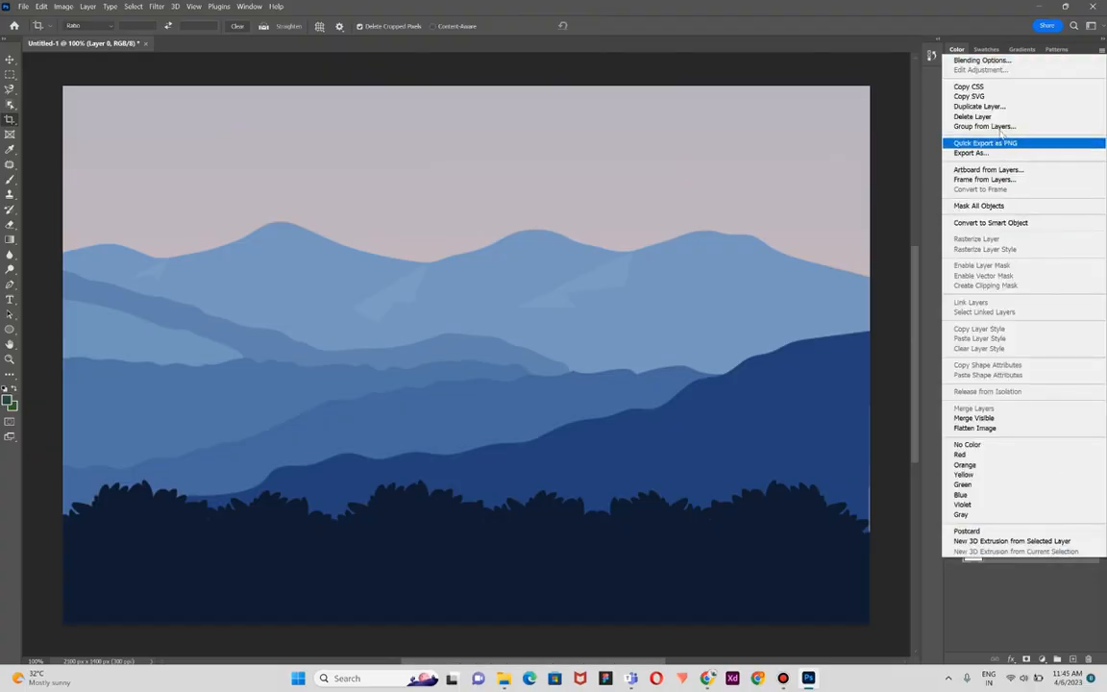
click(987, 117)
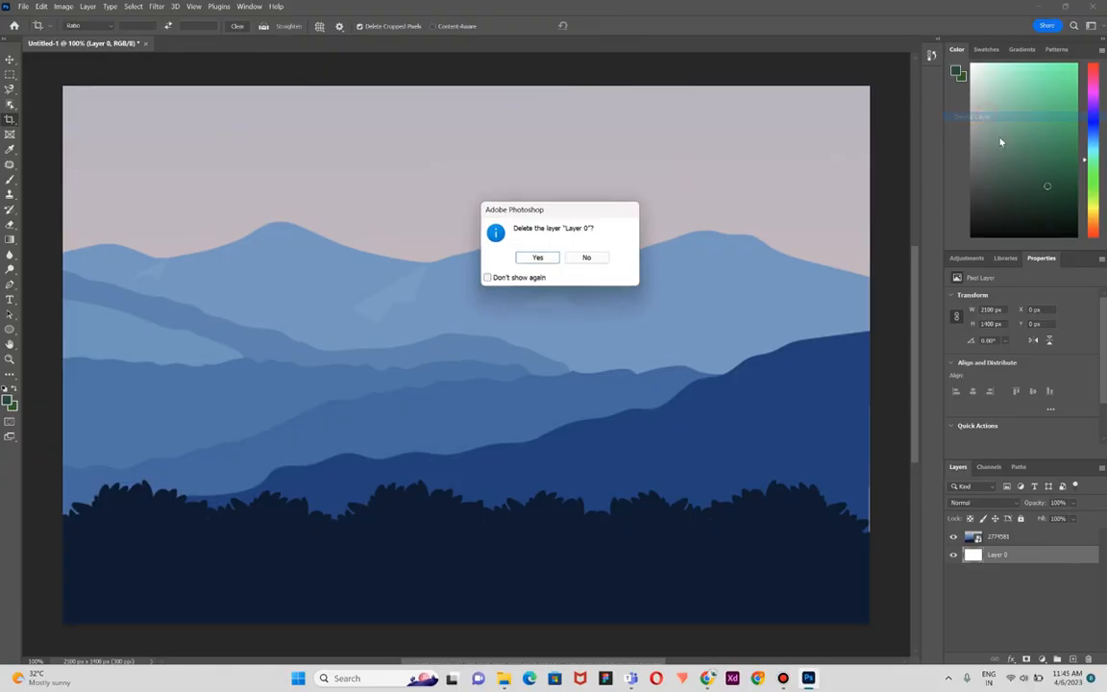
click(550, 258)
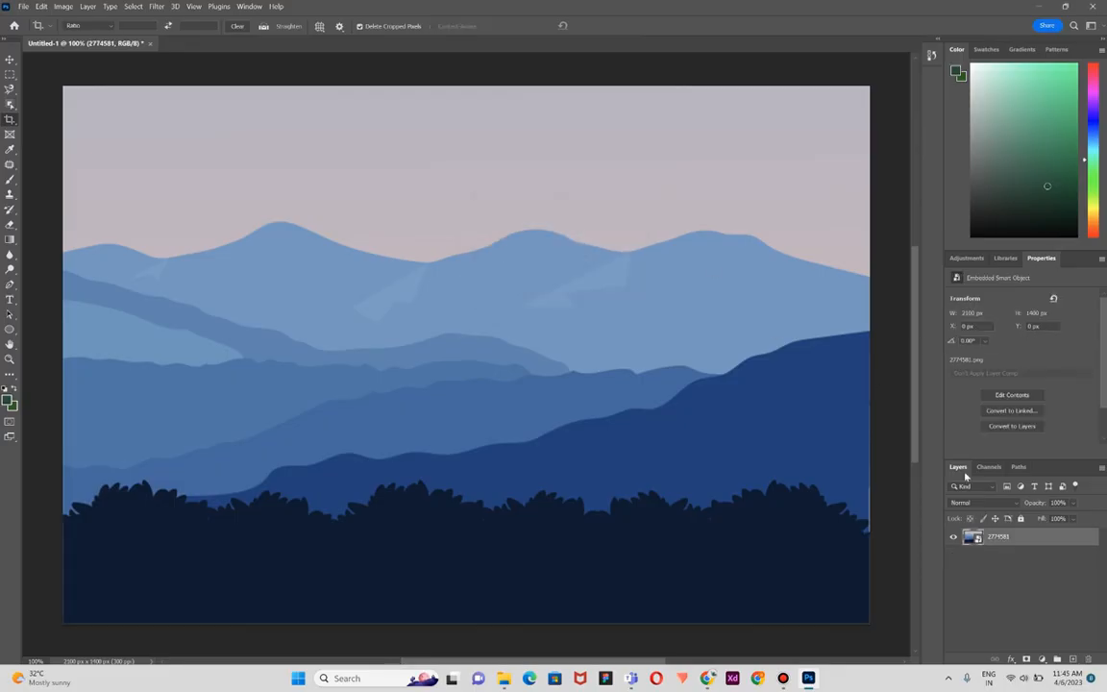
Rasterize the 2774581 smart object layer and duplicate it as 2774581 copy in the same document.
click(992, 550)
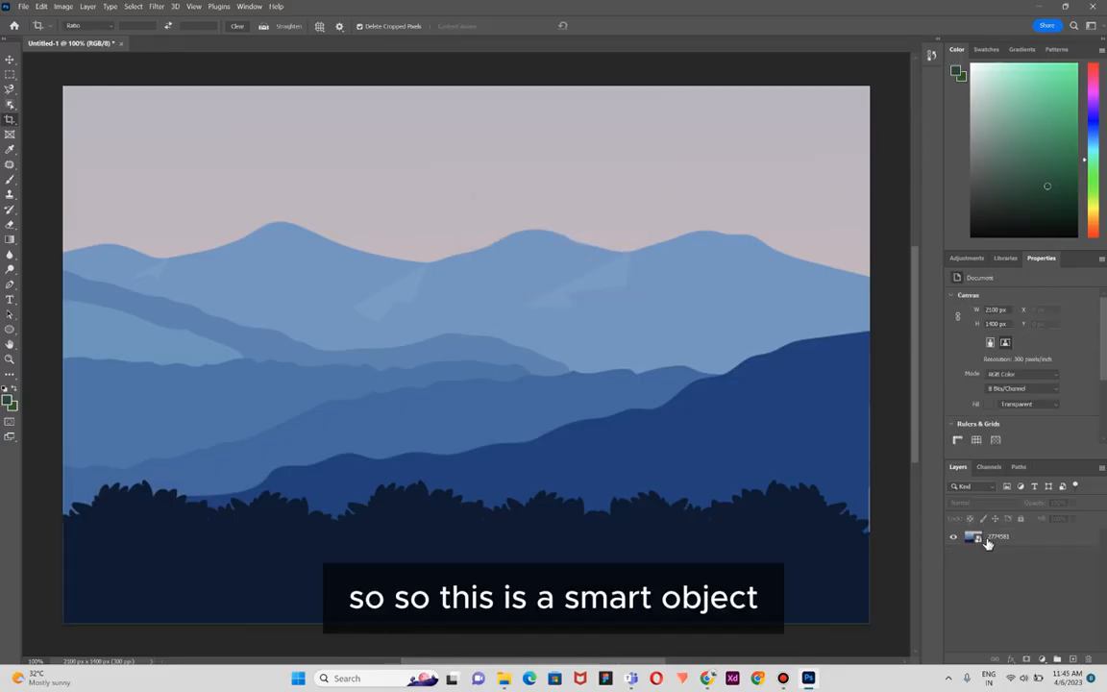
right_click(988, 540)
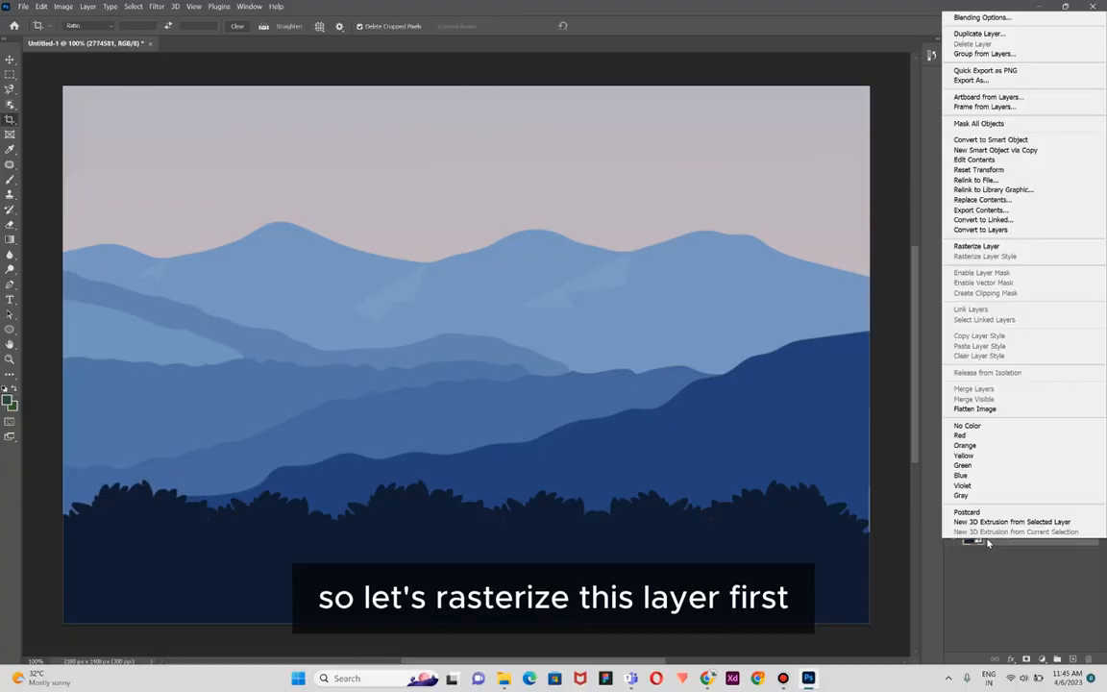
click(976, 246)
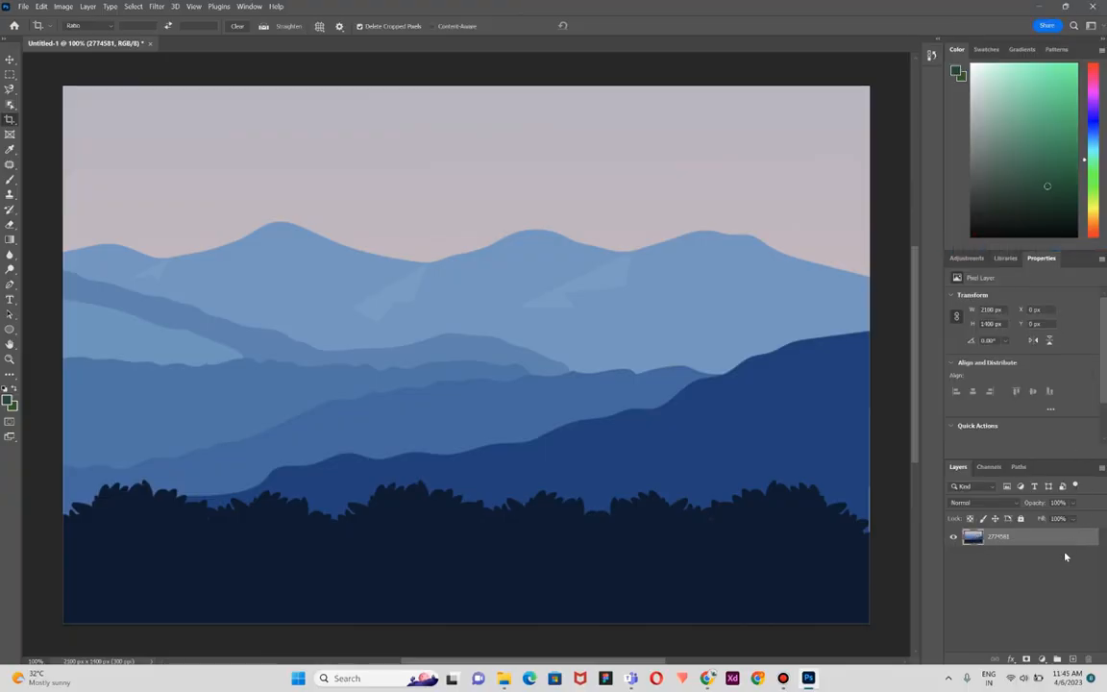
right_click(1008, 536)
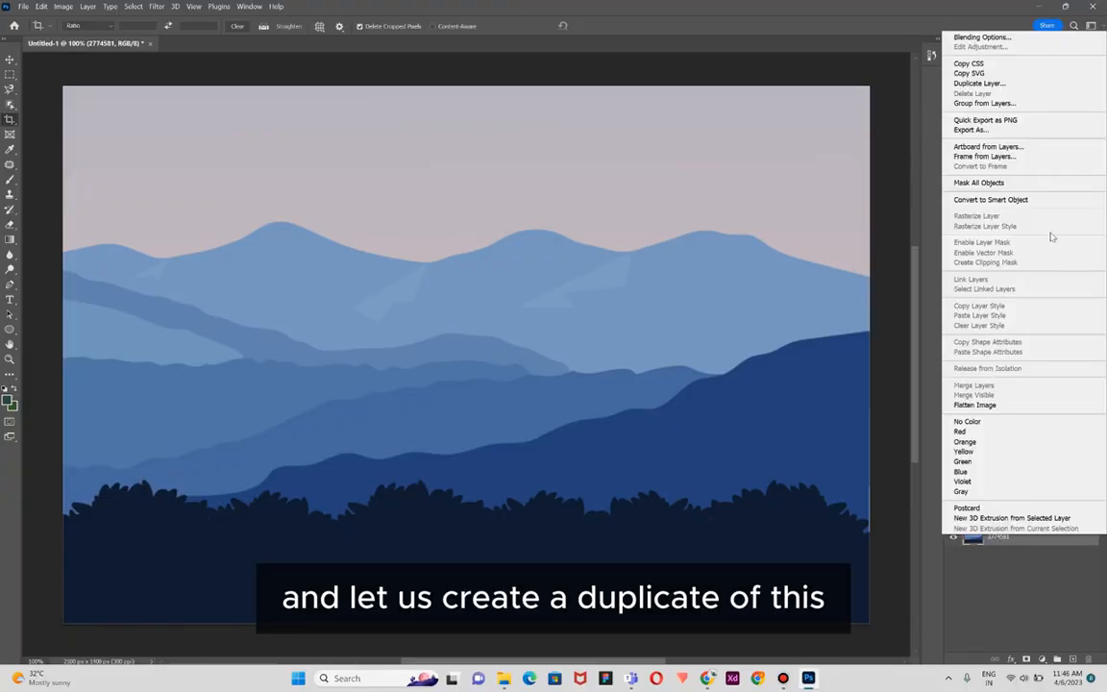
click(980, 83)
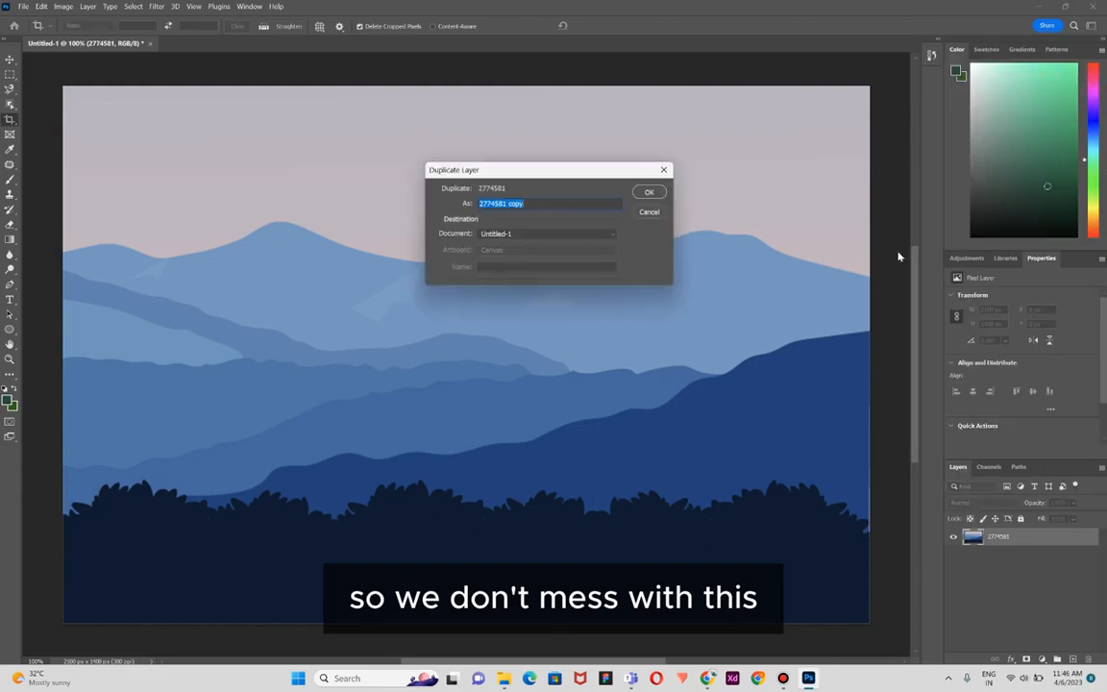
click(649, 191)
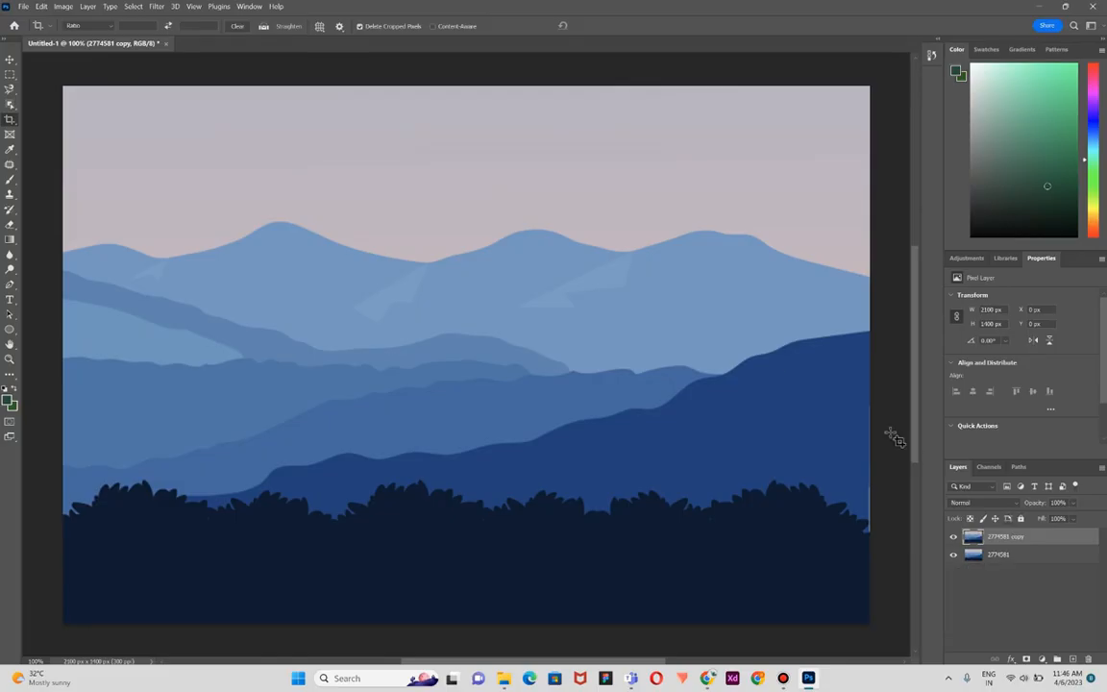
Select the sky above the mountain ridge on the copied layer by tracing its outline with the Magnetic Lasso tool.
click(9, 89)
click(47, 90)
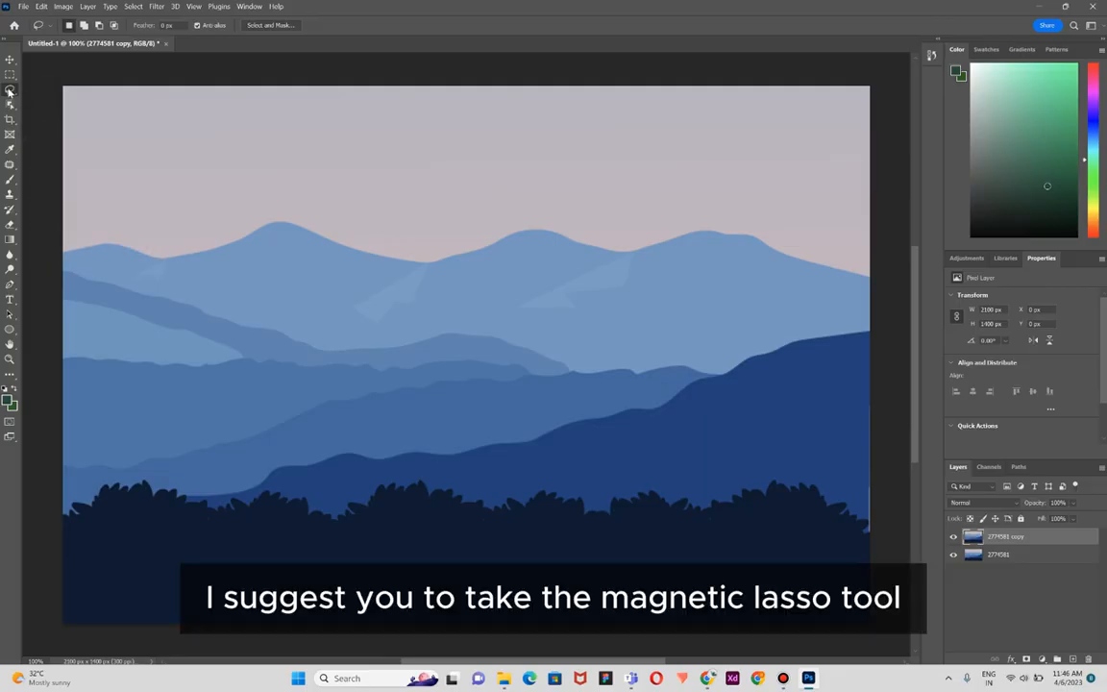
click(9, 90)
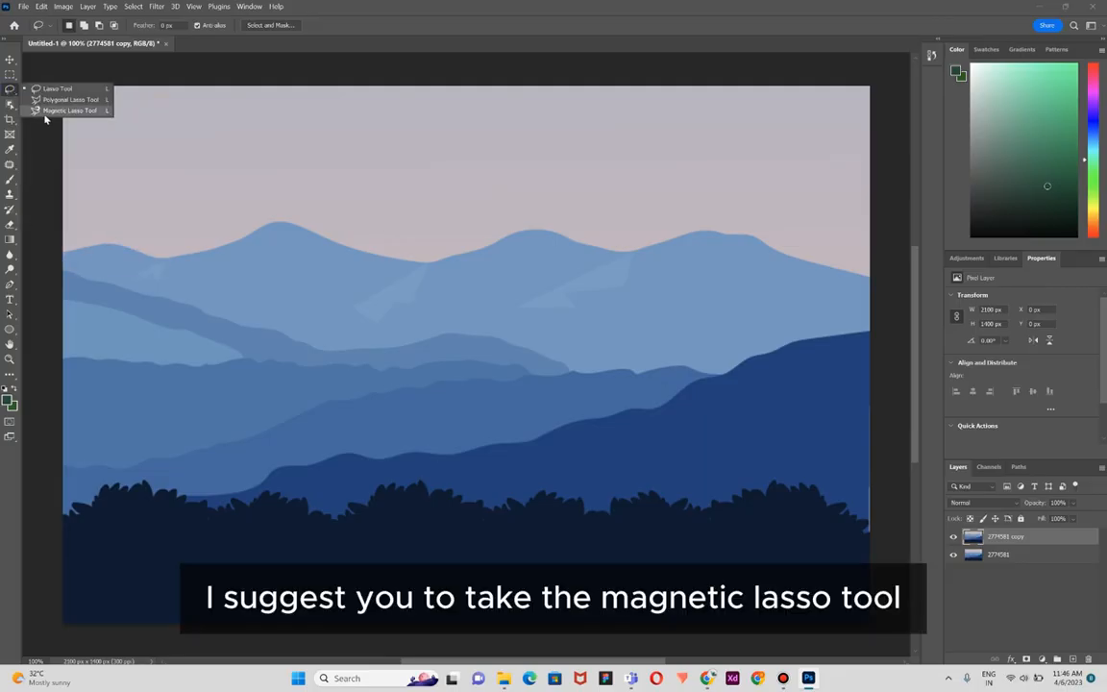
click(46, 111)
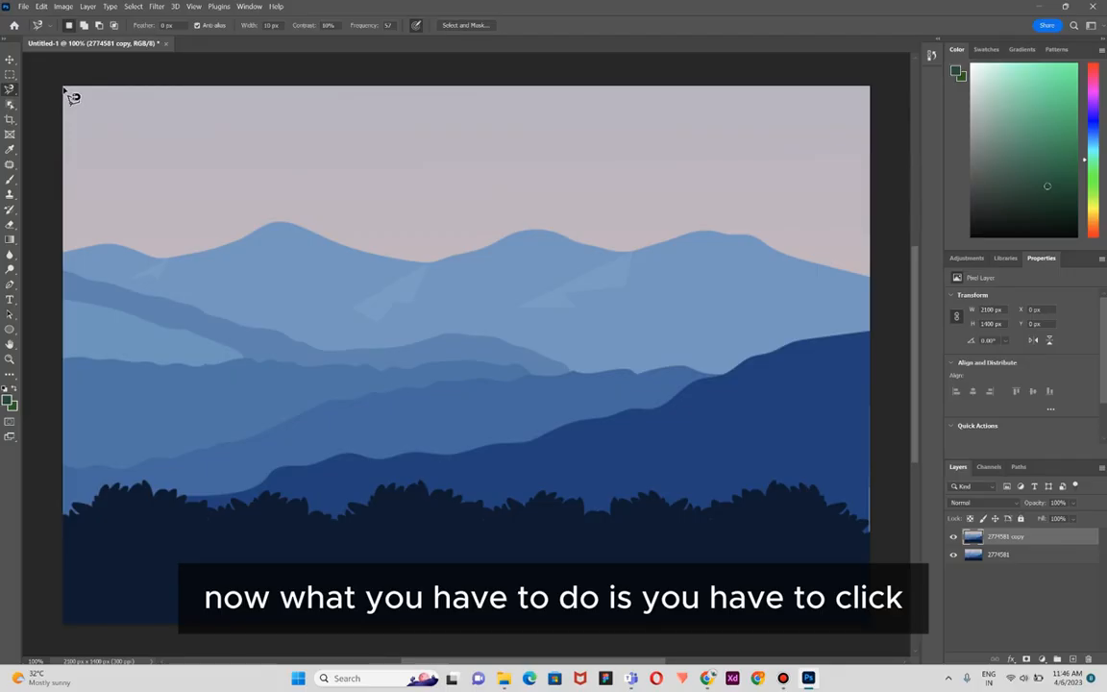
mouse_move(65, 89)
mouse_down()
mouse_move(871, 90)
mouse_move(882, 101)
mouse_move(882, 285)
mouse_move(718, 238)
mouse_move(625, 255)
mouse_move(525, 240)
mouse_move(425, 261)
mouse_move(284, 226)
mouse_move(174, 253)
mouse_move(68, 247)
mouse_move(57, 208)
mouse_move(64, 89)
mouse_up()
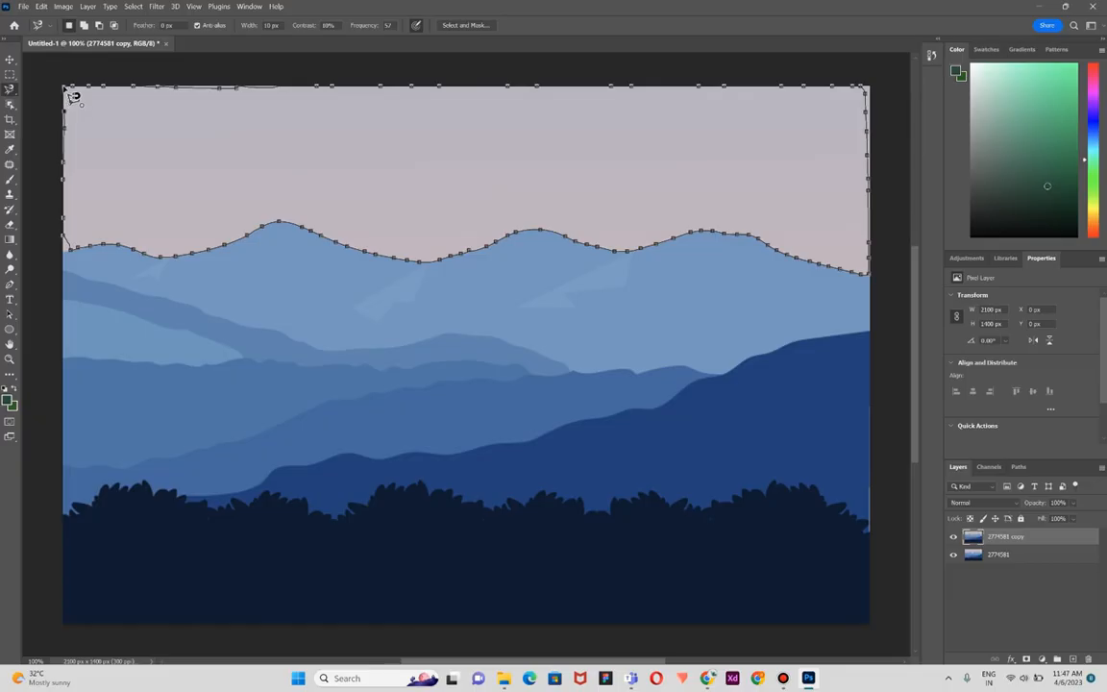
click(72, 98)
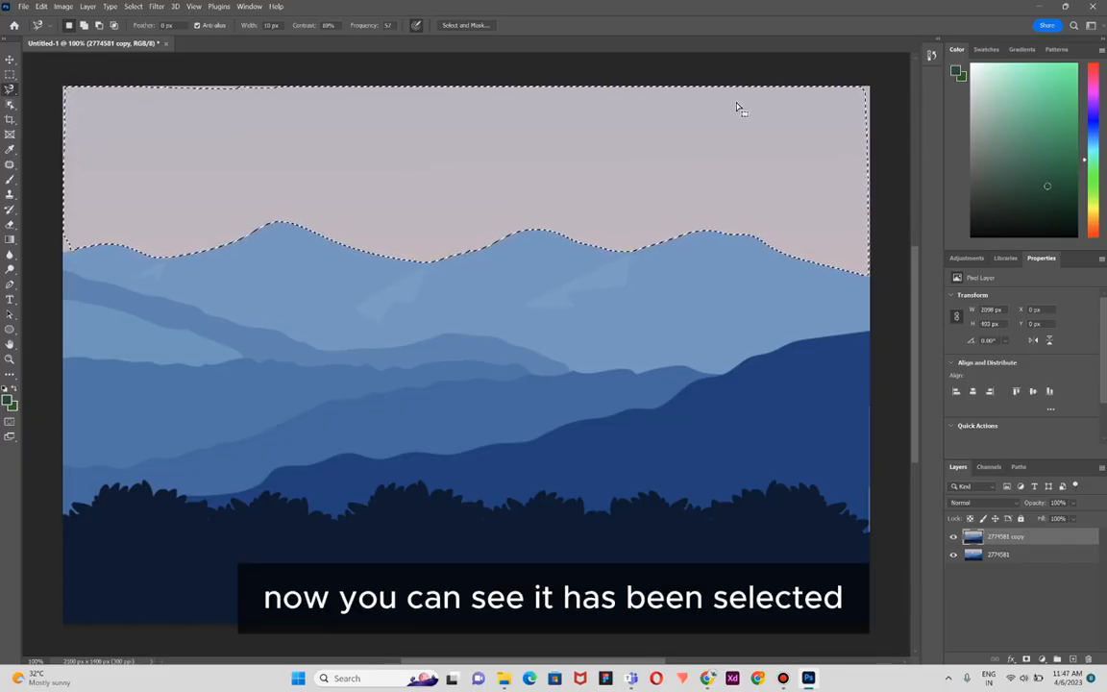
Subtract a small area on the tallest peak's descending slope from the sky selection with the Magnetic Lasso tool.
scroll(181, 279, up, 1)
scroll(38, 238, up, 2)
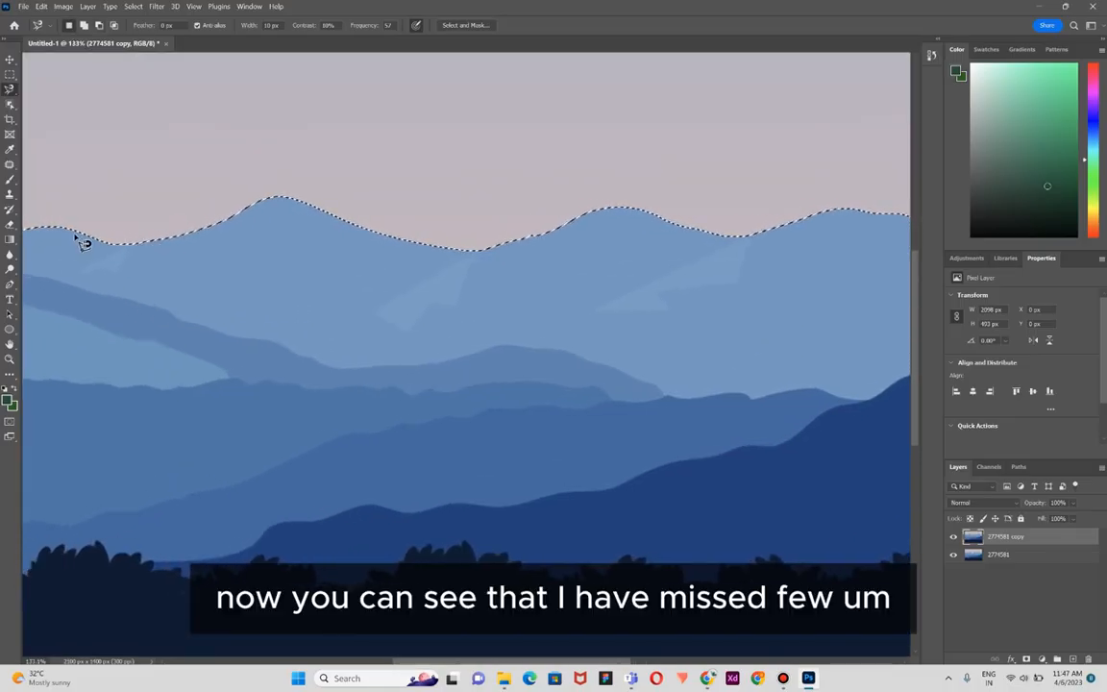
scroll(79, 239, left, 3)
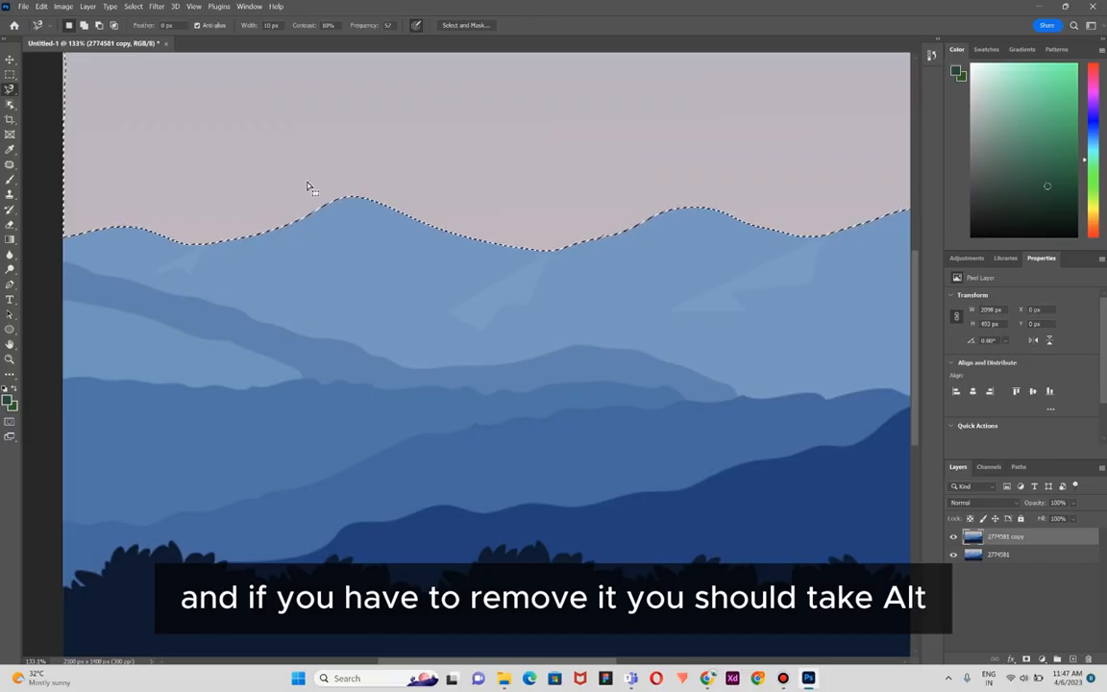
key(alt)
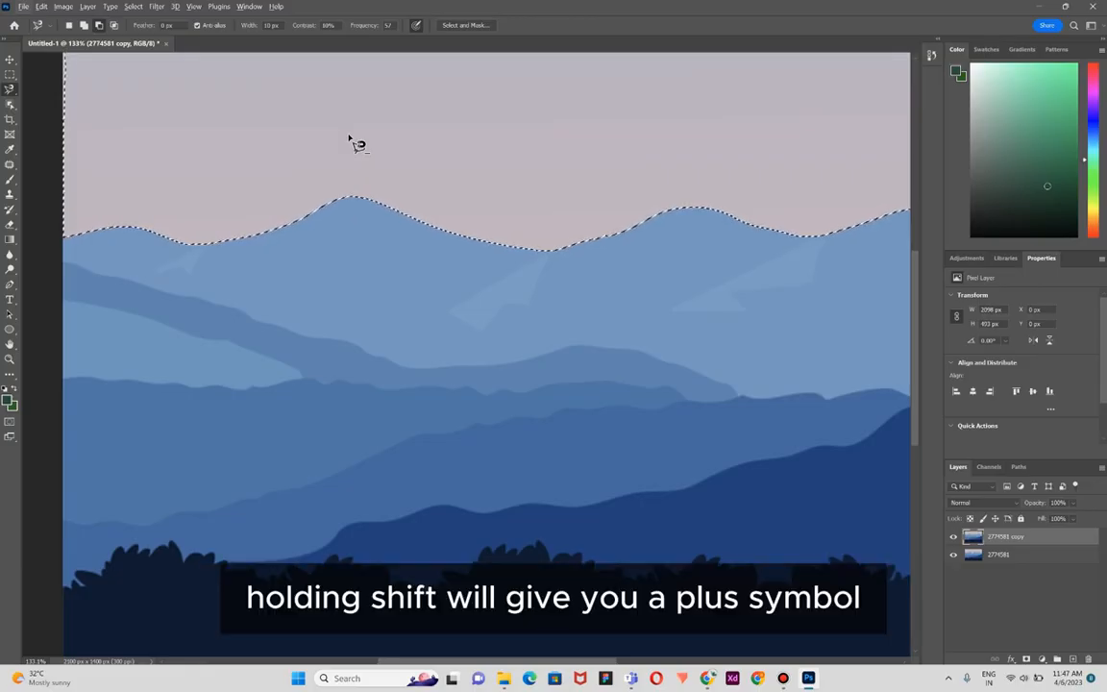
key(shift)
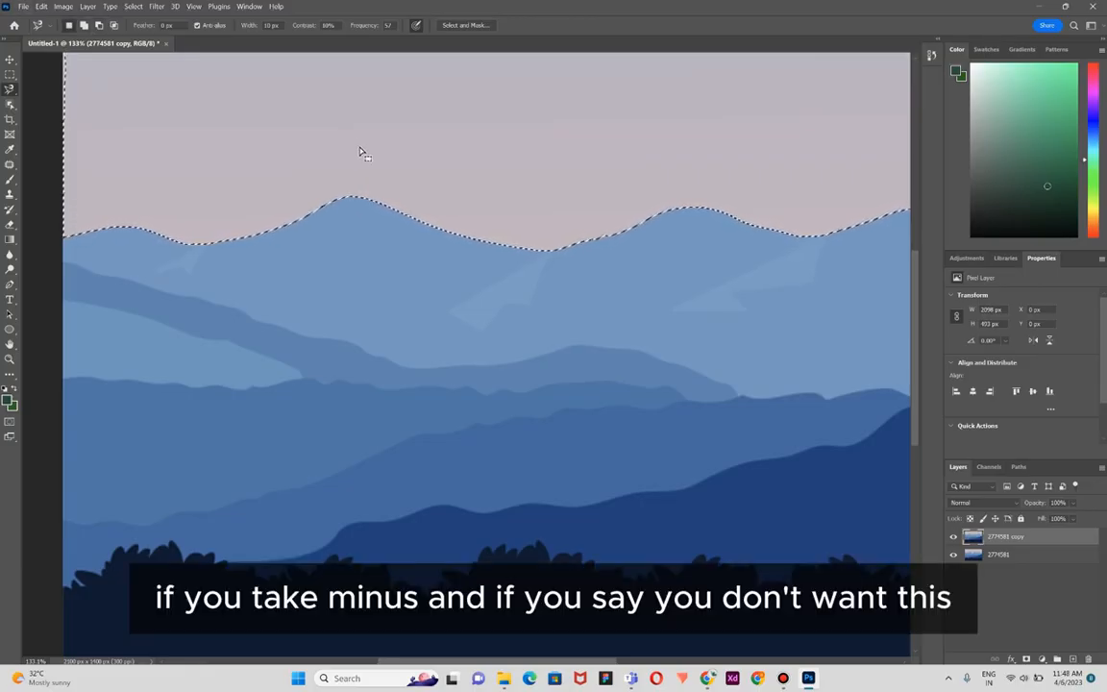
key(alt)
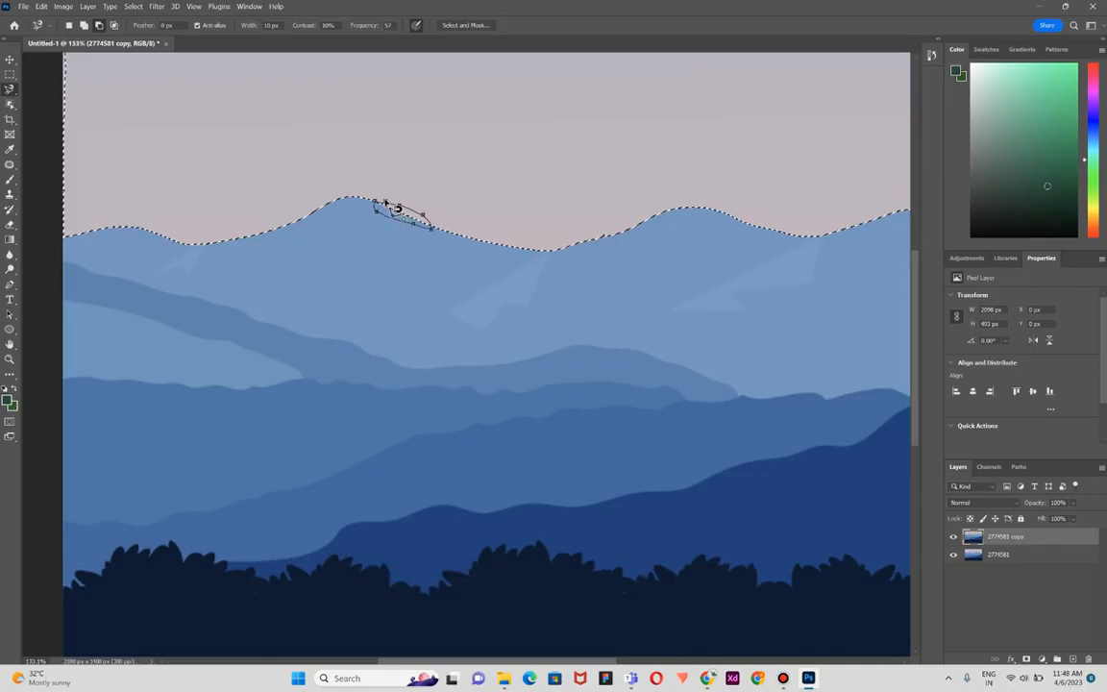
alt+click(385, 203)
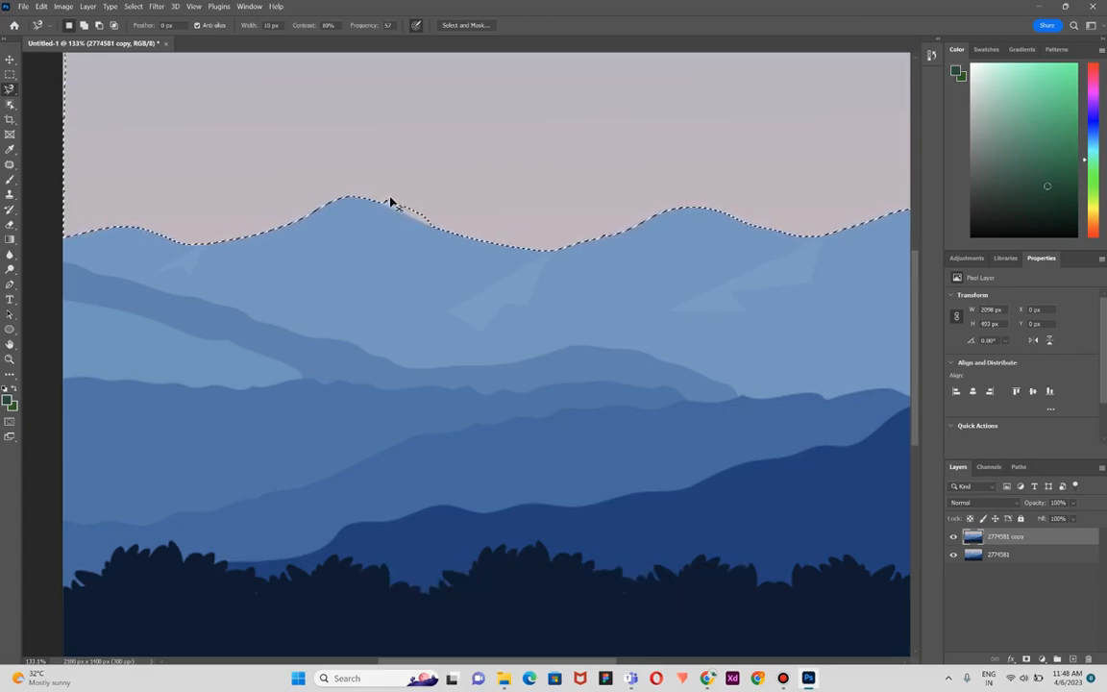
Add the subtracted area beside the tallest peak back to the sky selection, cancelling any stray lasso outline.
mouse_move(386, 199)
mouse_down()
mouse_move(384, 208)
mouse_move(411, 205)
mouse_up()
mouse_move(386, 203)
mouse_down()
mouse_move(442, 230)
mouse_move(417, 187)
mouse_move(384, 200)
mouse_up()
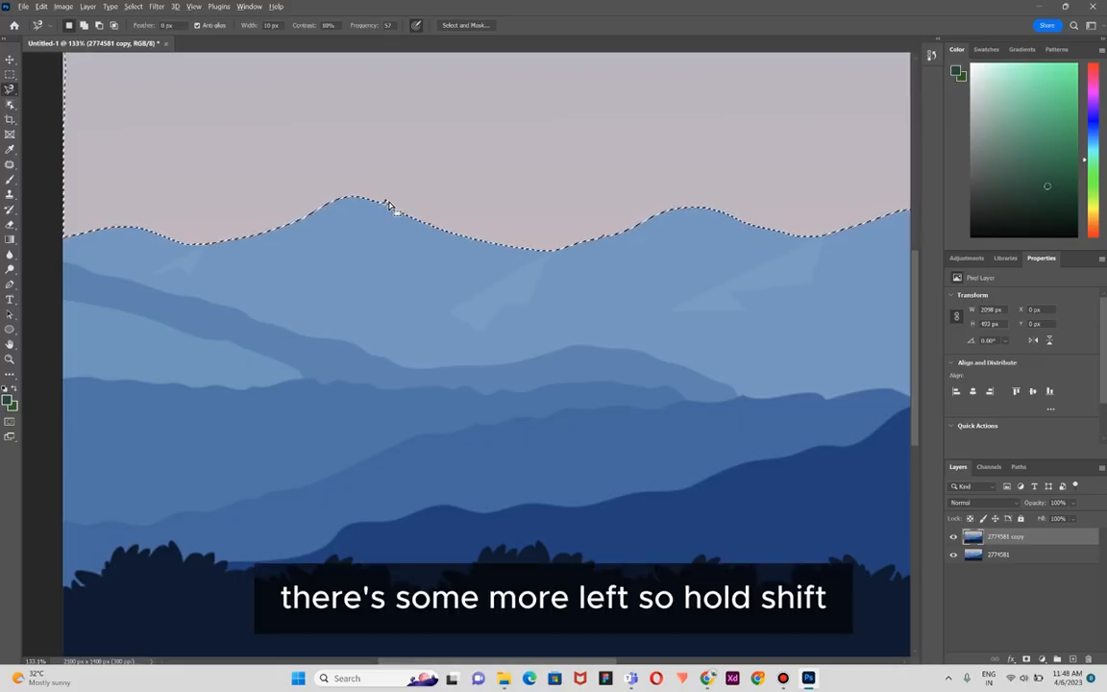
scroll(389, 206, up, 6)
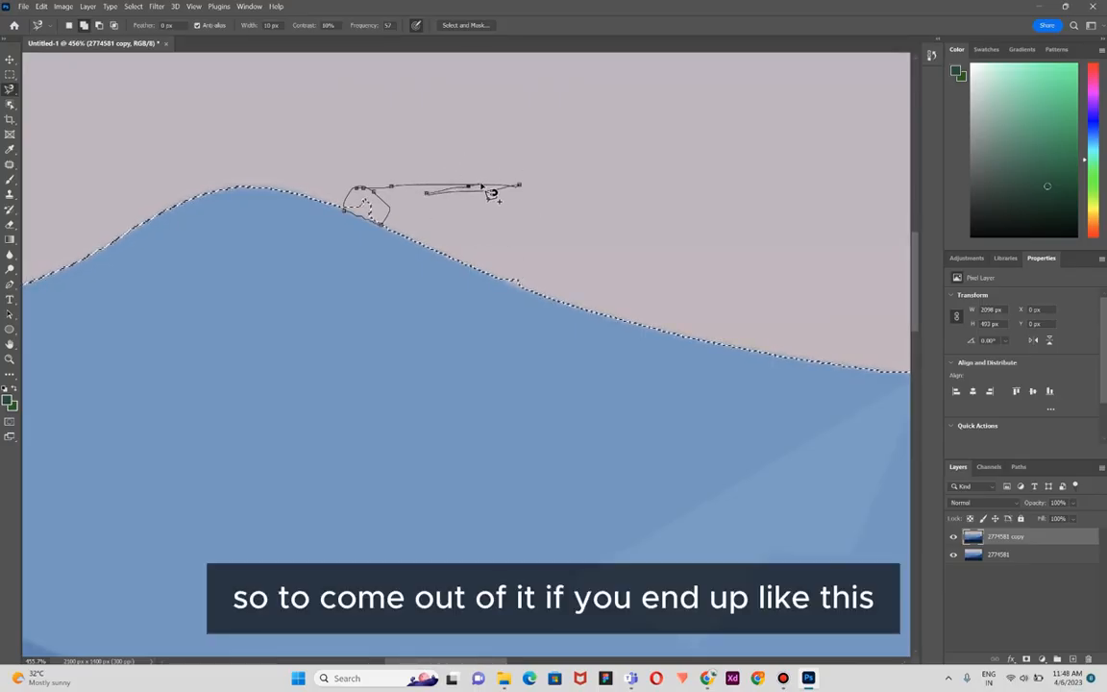
key(Escape)
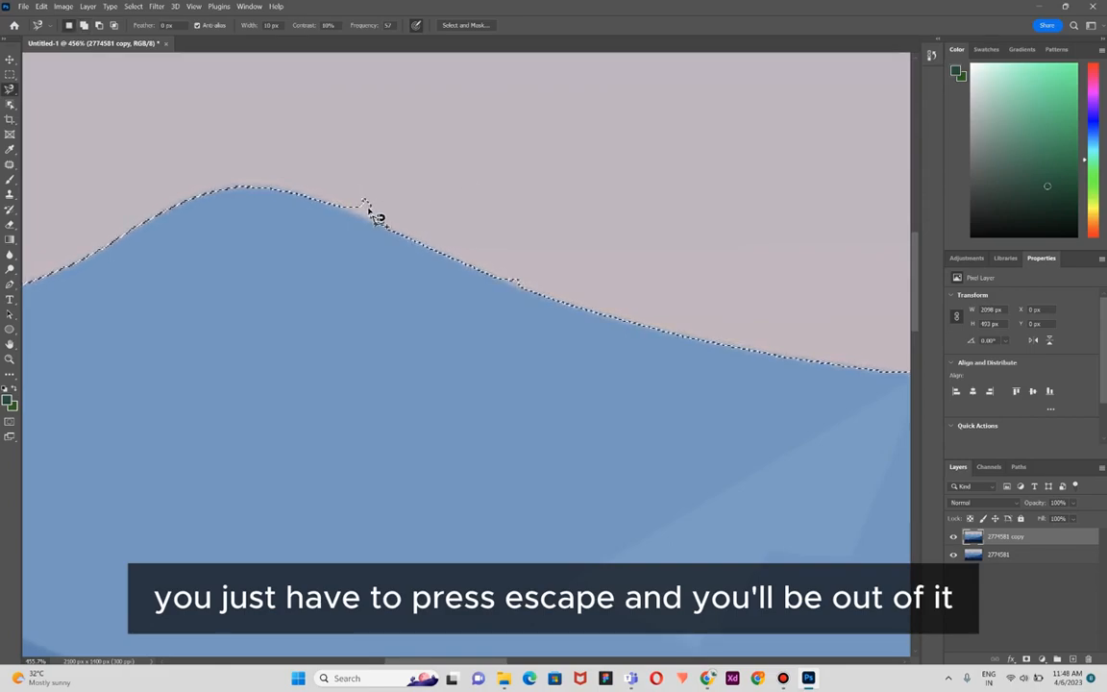
Add the remaining notch along the ridge edge to the sky selection by outlining it with the Magnetic Lasso tool.
scroll(363, 216, up, 5)
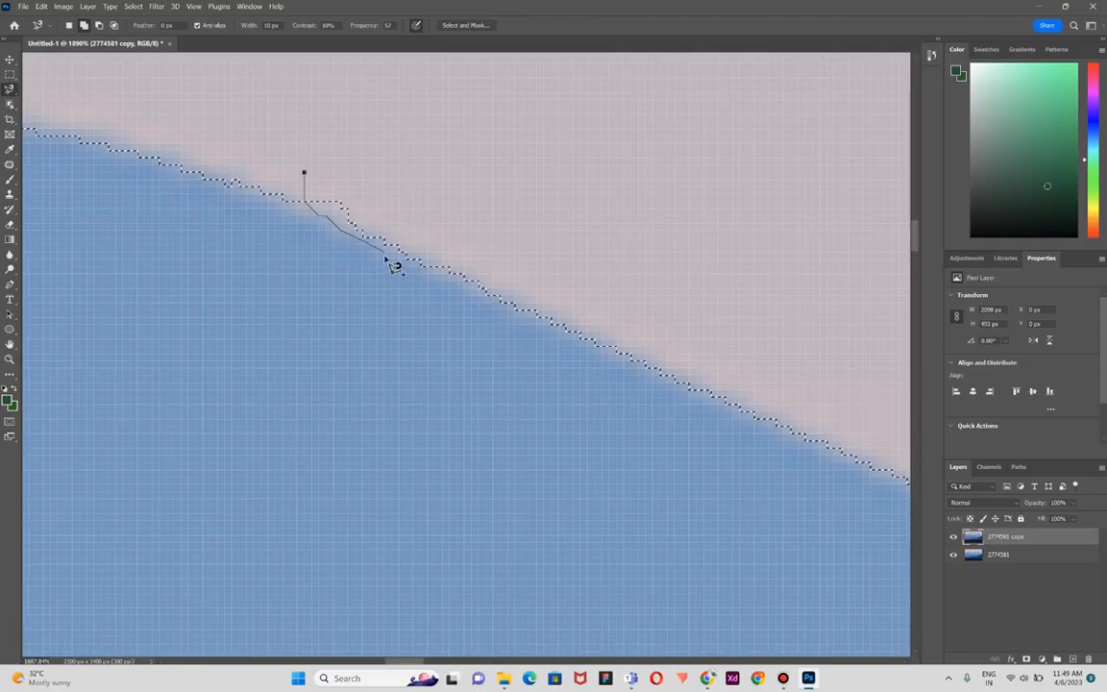
click(382, 246)
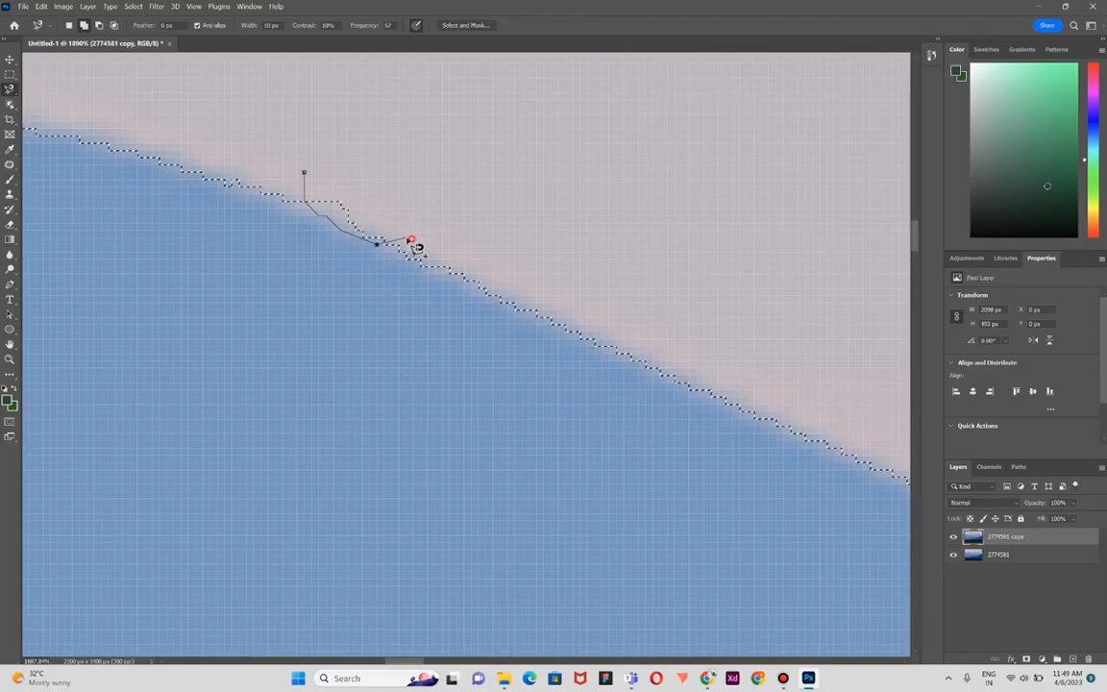
click(411, 239)
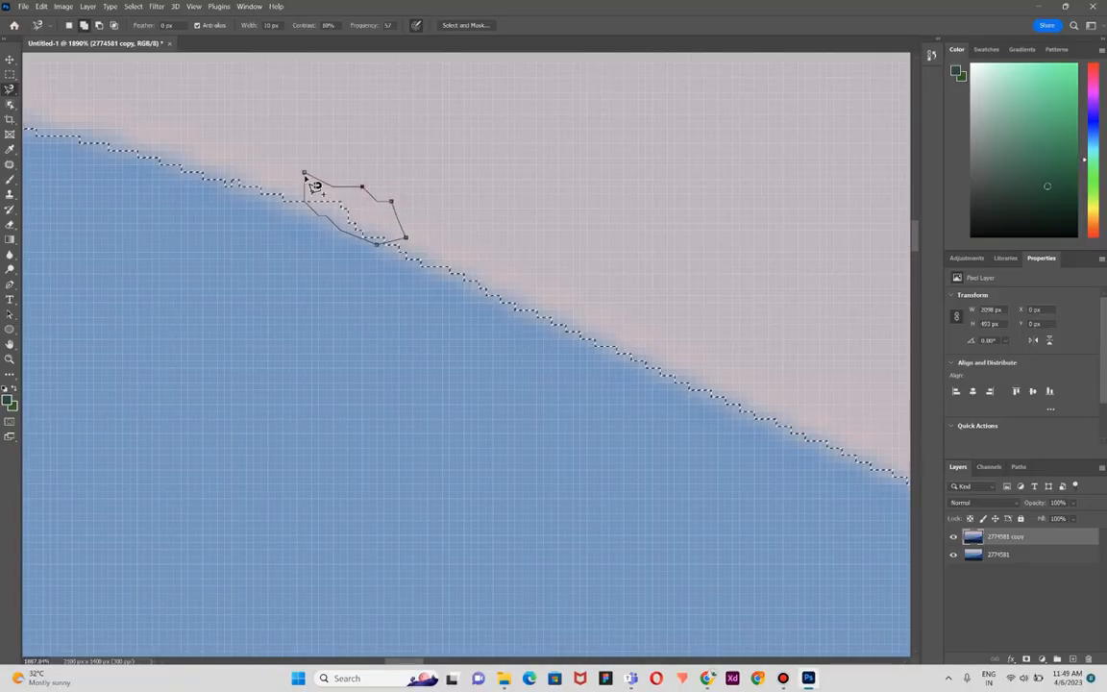
click(312, 182)
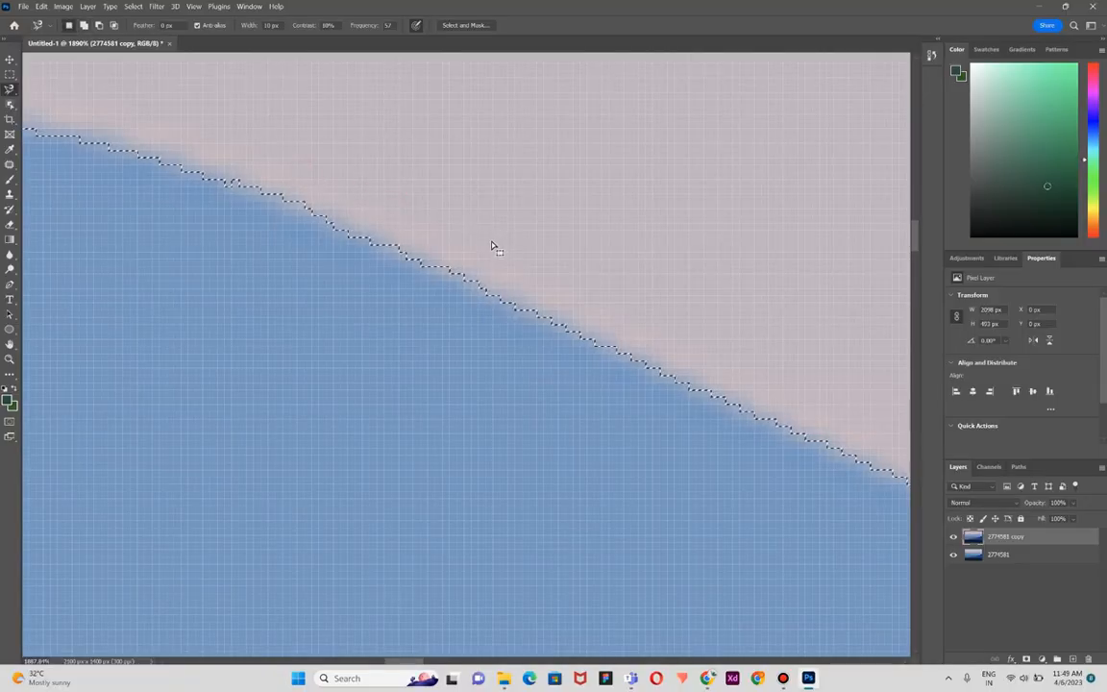
scroll(501, 240, down, 5)
scroll(501, 259, down, 8)
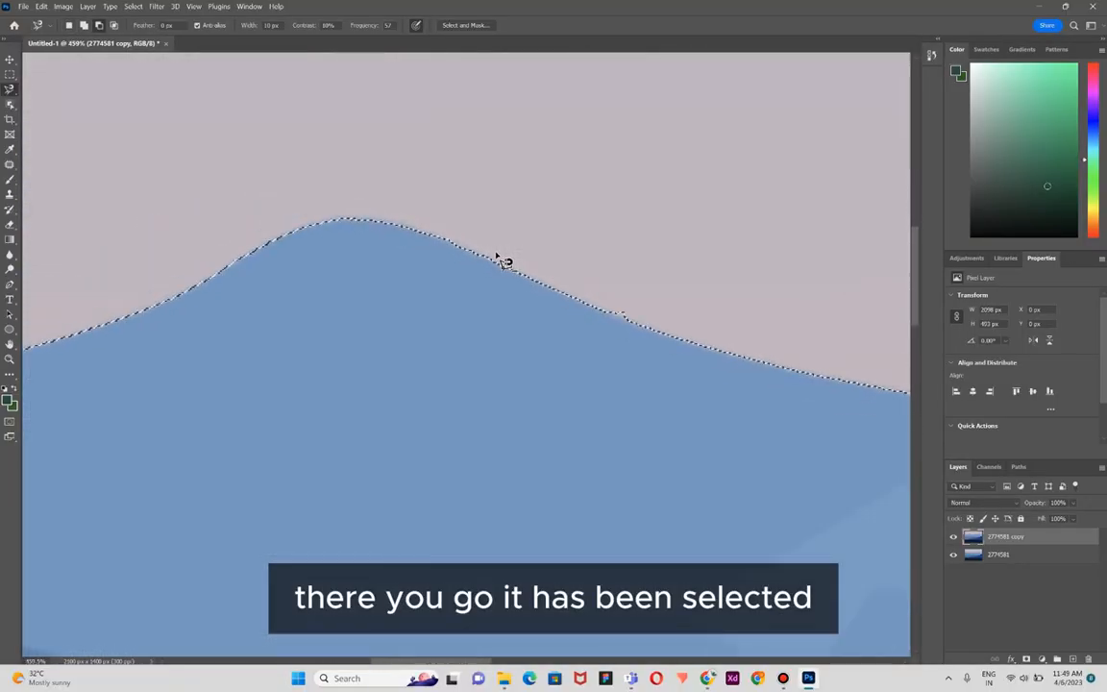
scroll(704, 129, left, 3)
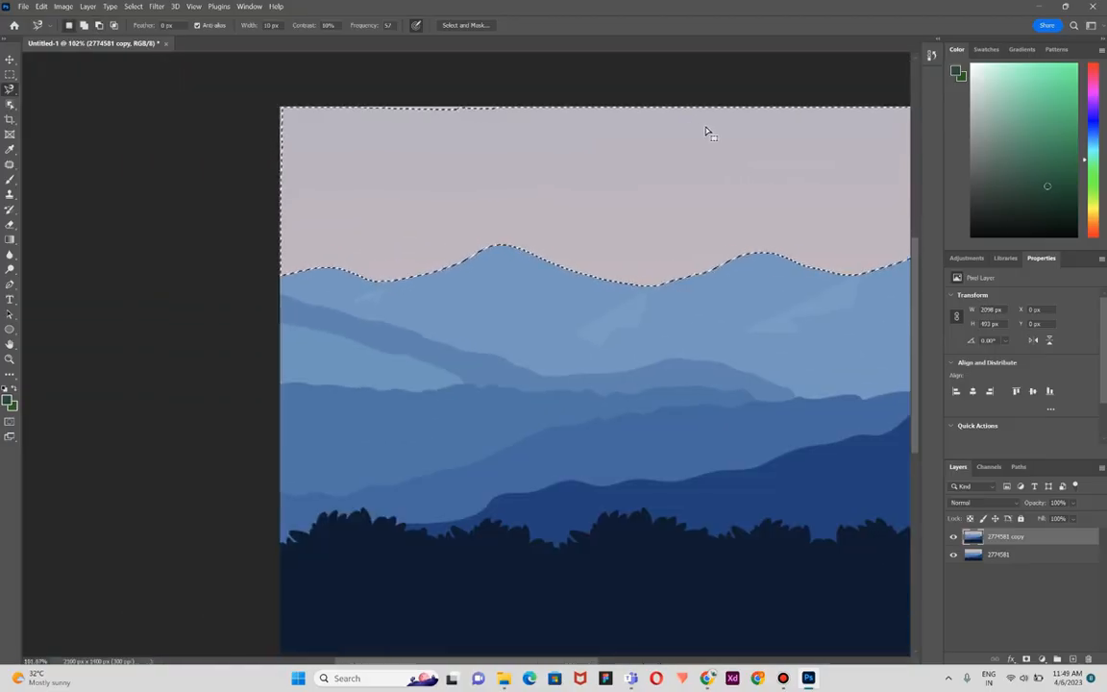
Add the missed strip along the sky's upper-left corner and top edge to the selection with the Magnetic Lasso tool.
scroll(332, 111, left, 1)
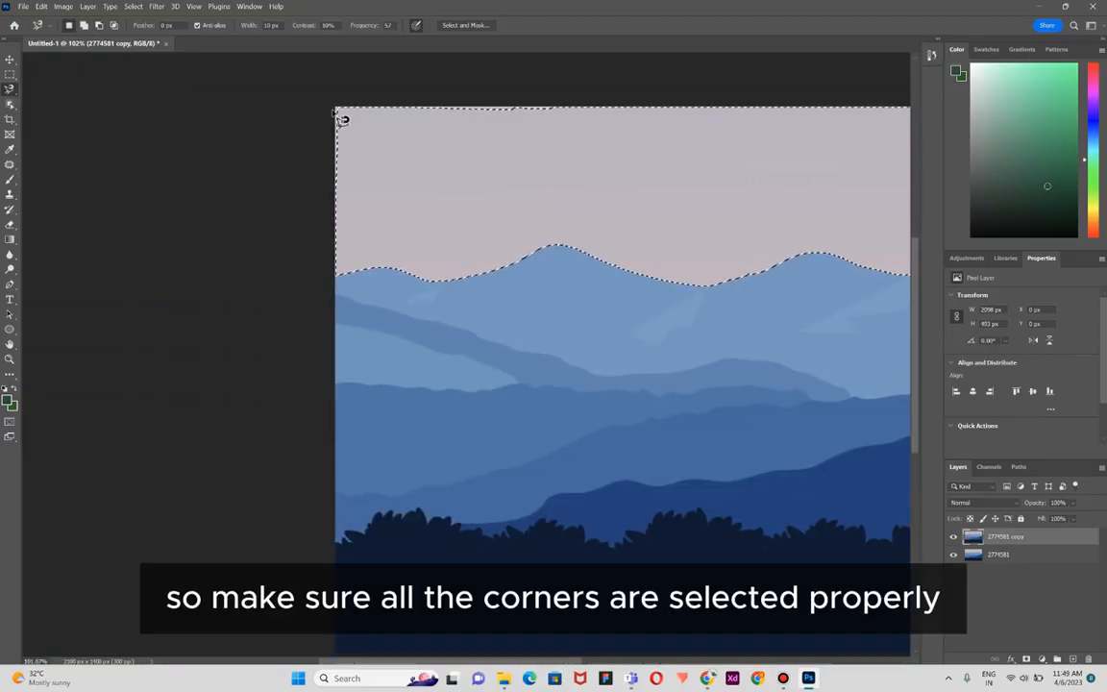
scroll(492, 135, left, 2)
scroll(499, 139, right, 2)
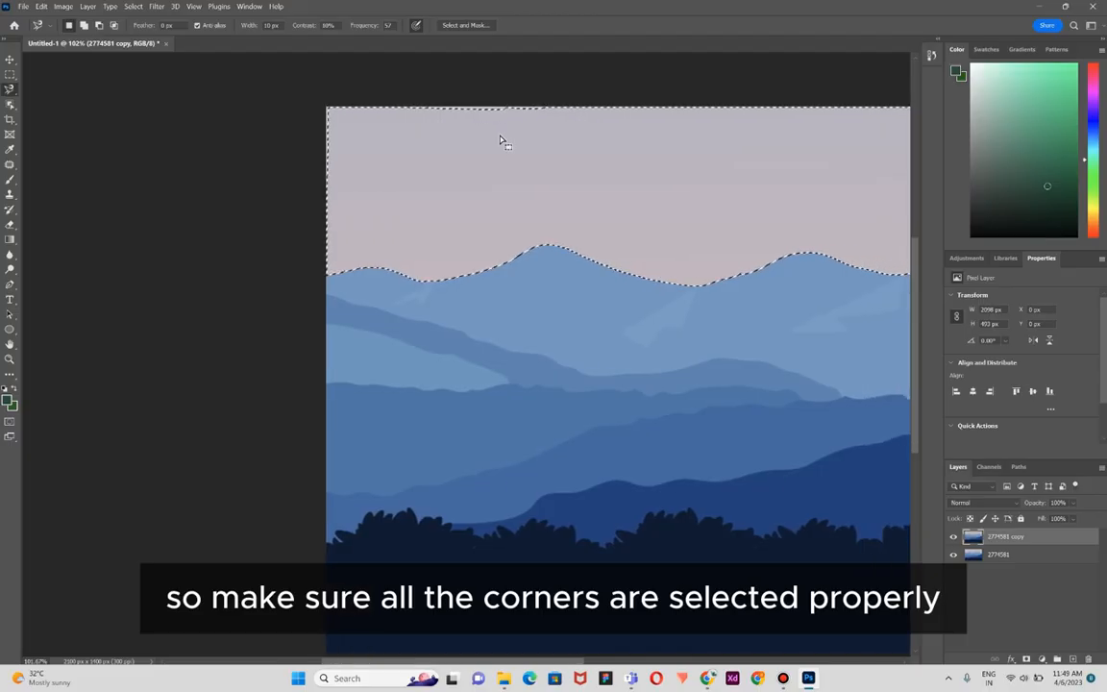
scroll(706, 156, right, 1)
scroll(727, 159, right, 4)
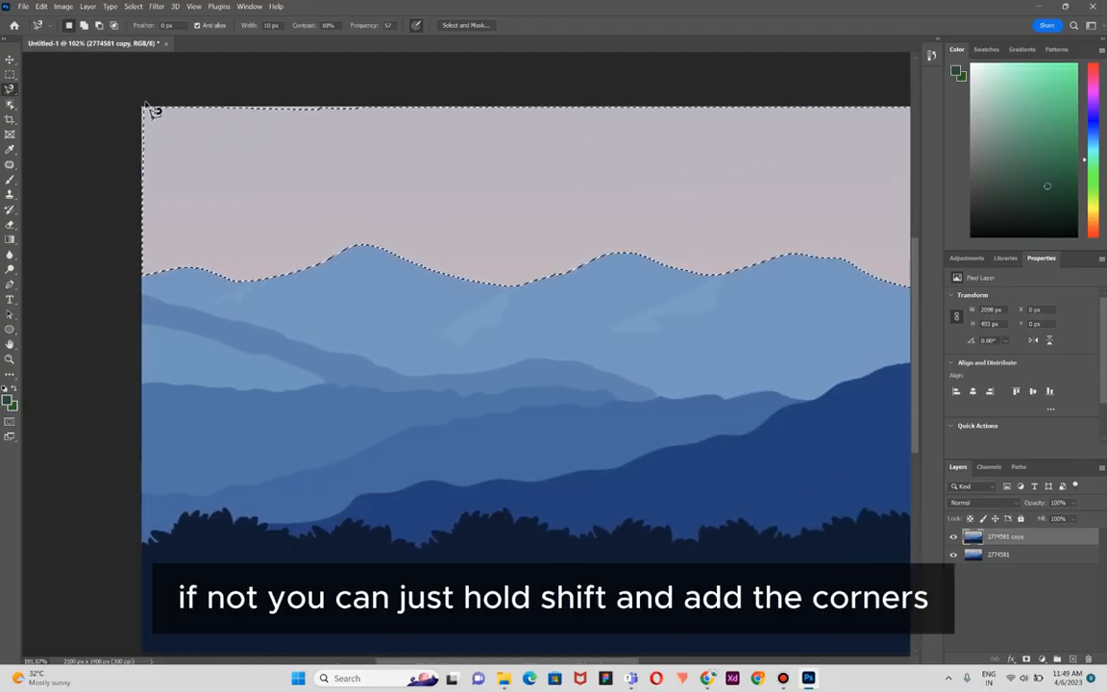
shift+click(144, 106)
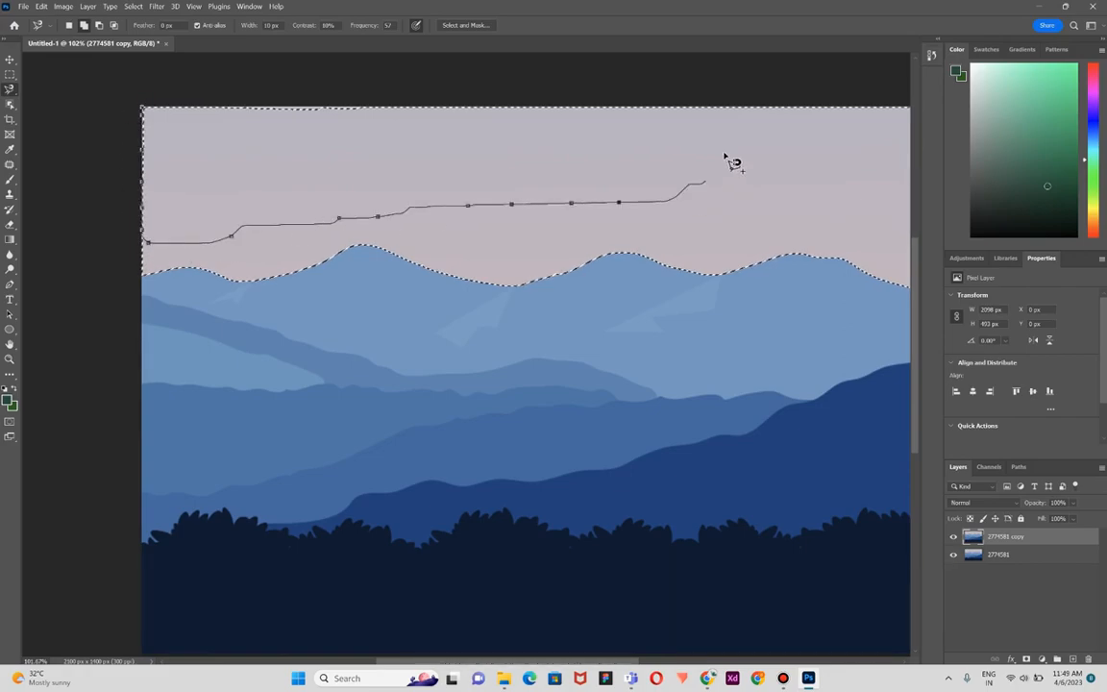
click(152, 116)
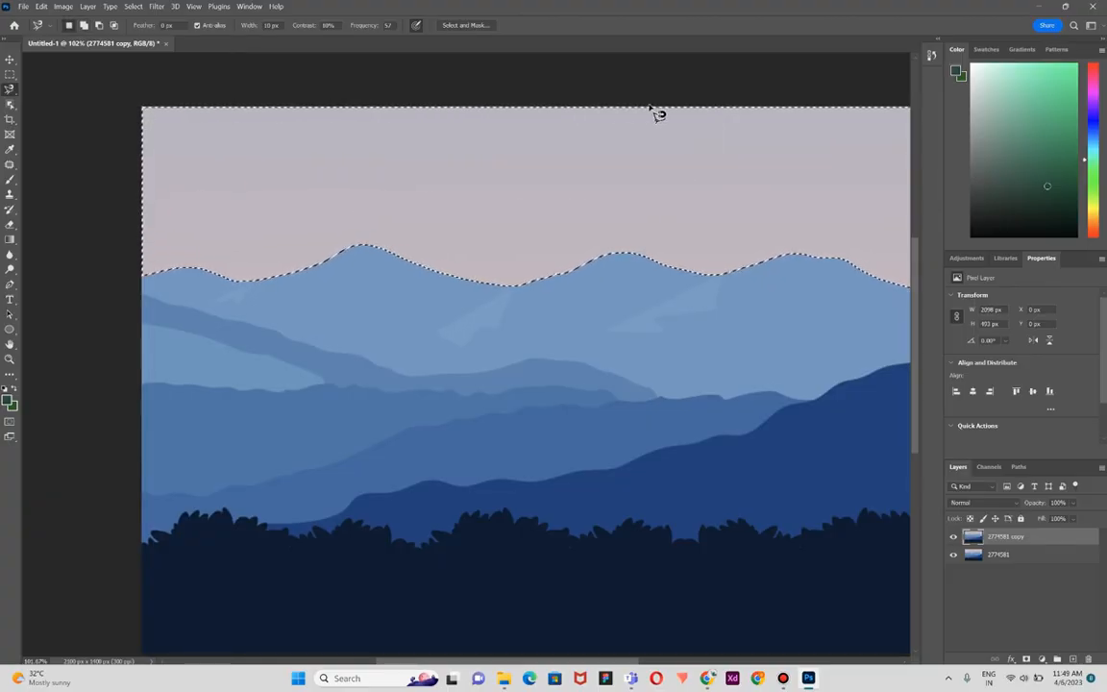
Add the missed upper-right corner and right edge of the sky to the selection with the Magnetic Lasso tool.
scroll(740, 139, right, 4)
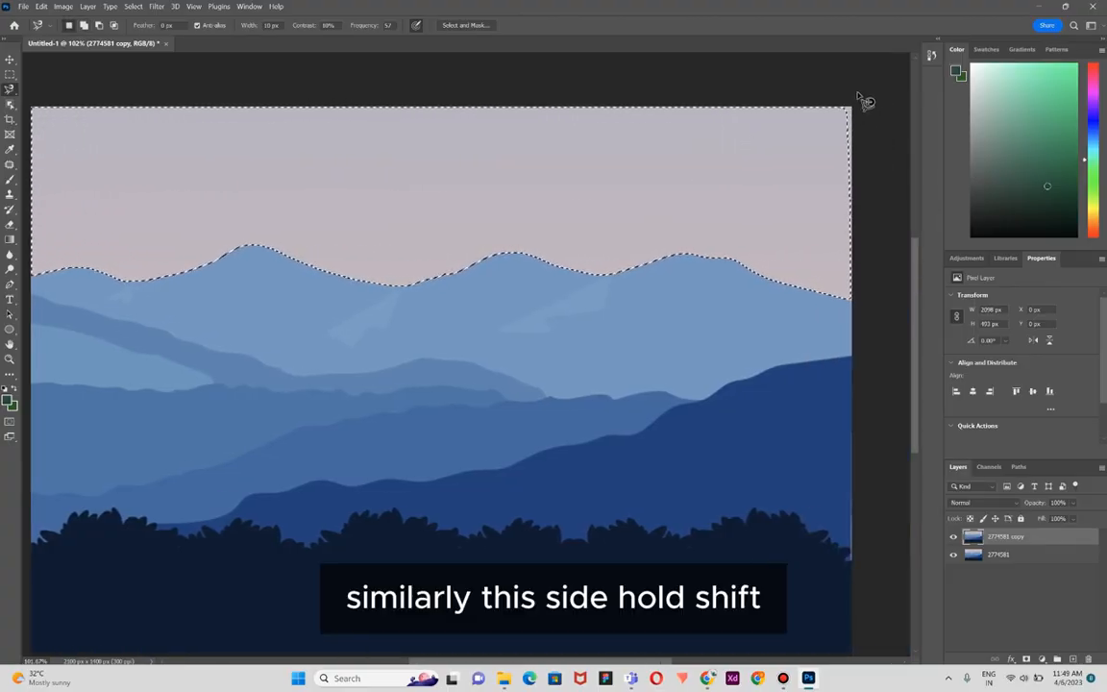
shift+click(786, 109)
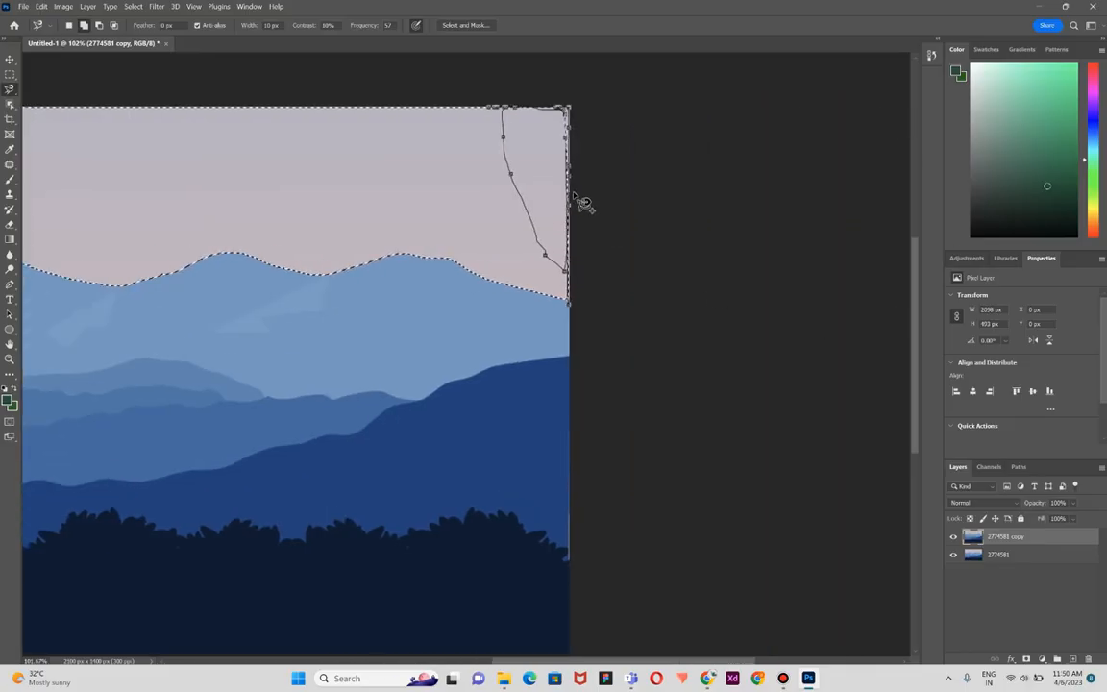
key(Escape)
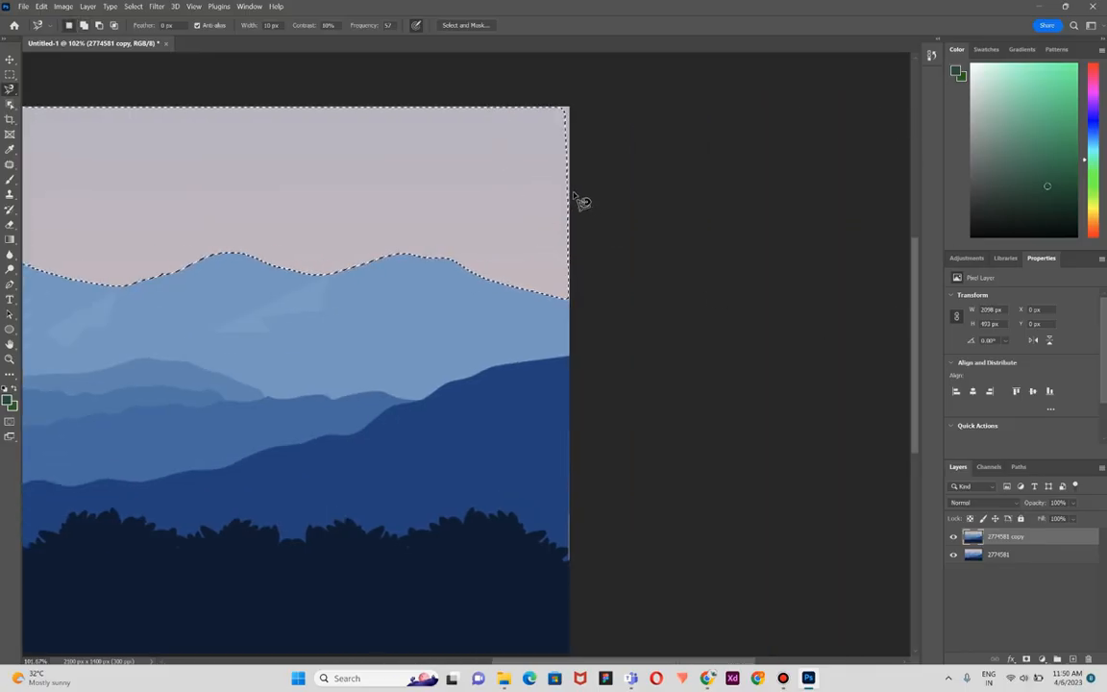
shift+click(565, 100)
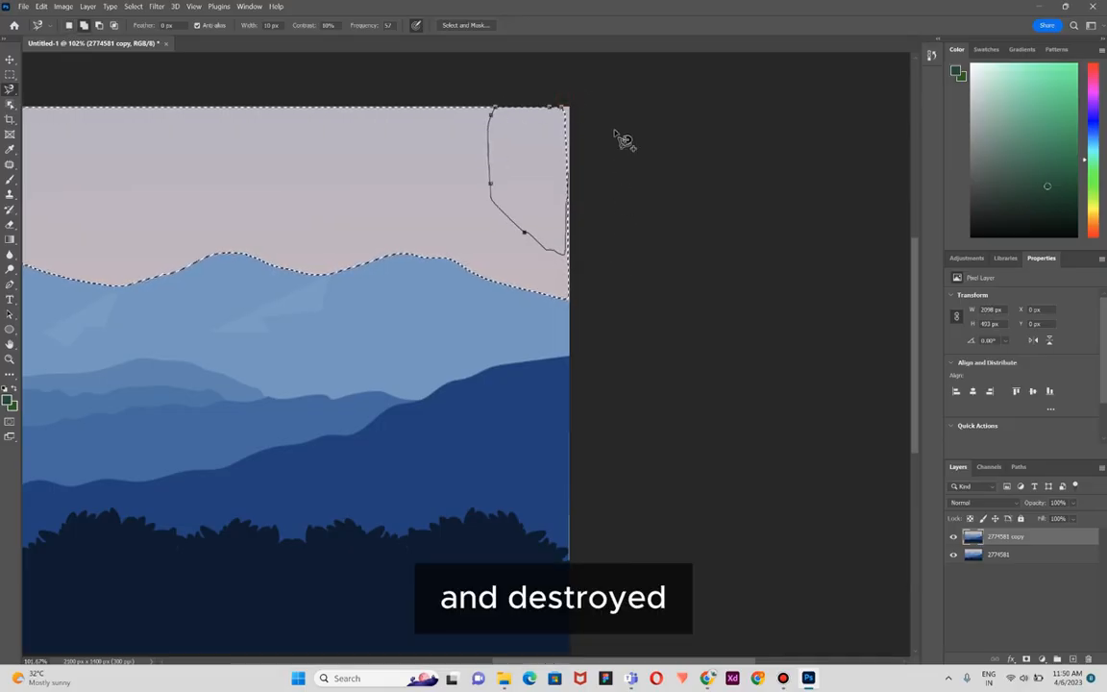
click(563, 109)
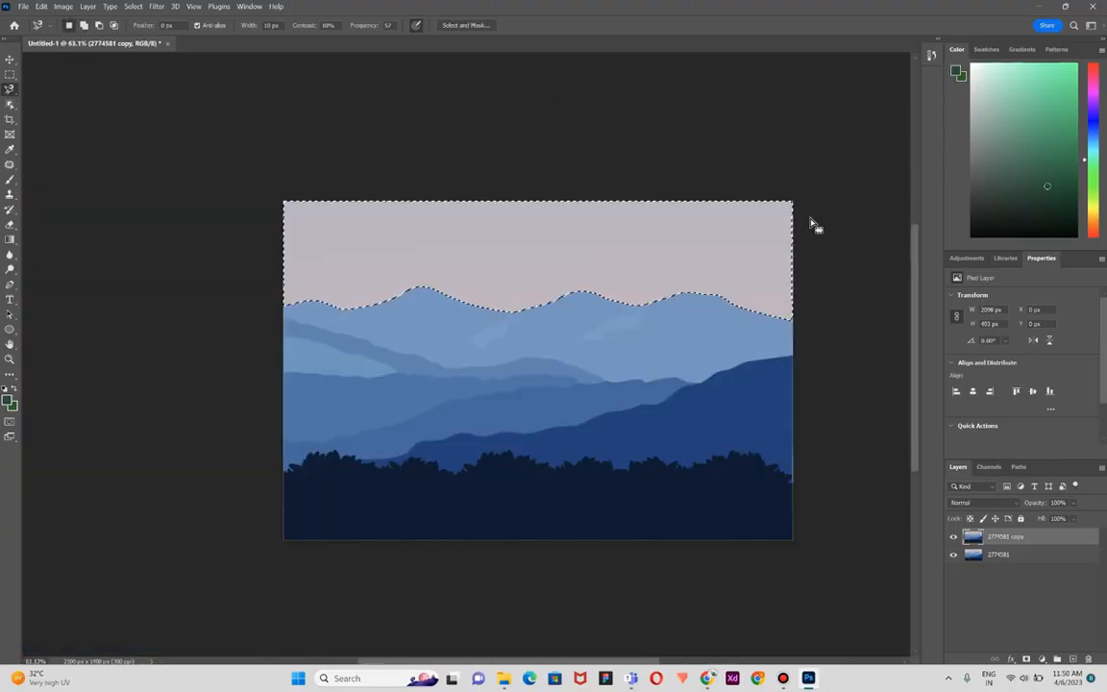
Copy the selected sky to a new layer and hide the two layers beneath it briefly to check the cutout.
scroll(813, 230, right, 2)
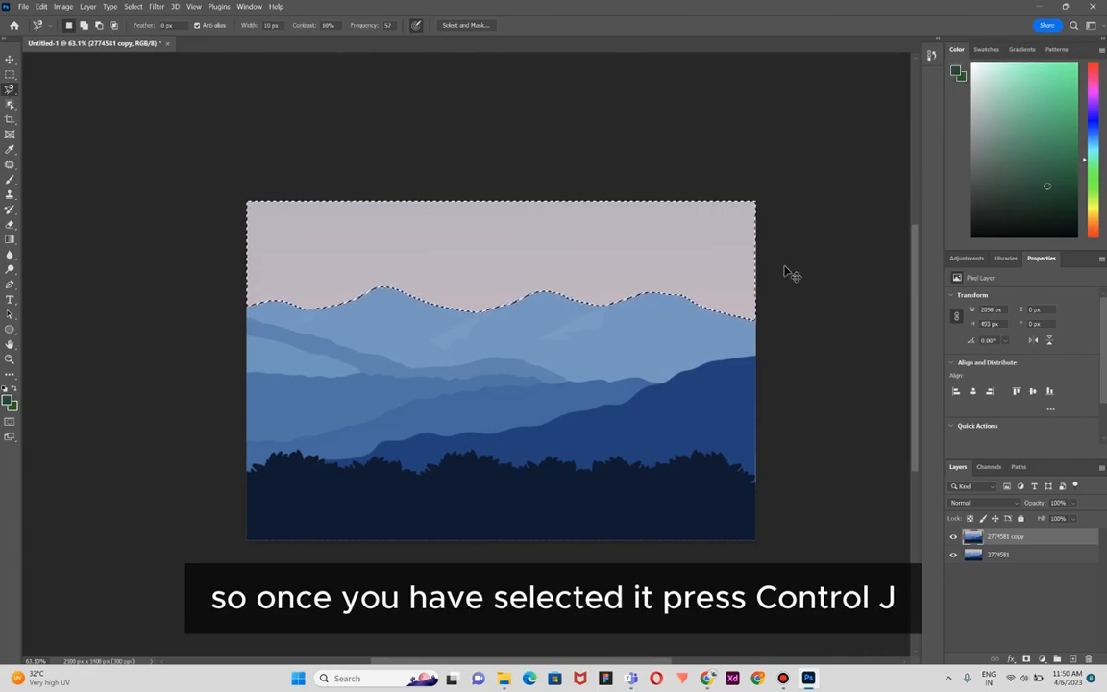
key(ctrl+j)
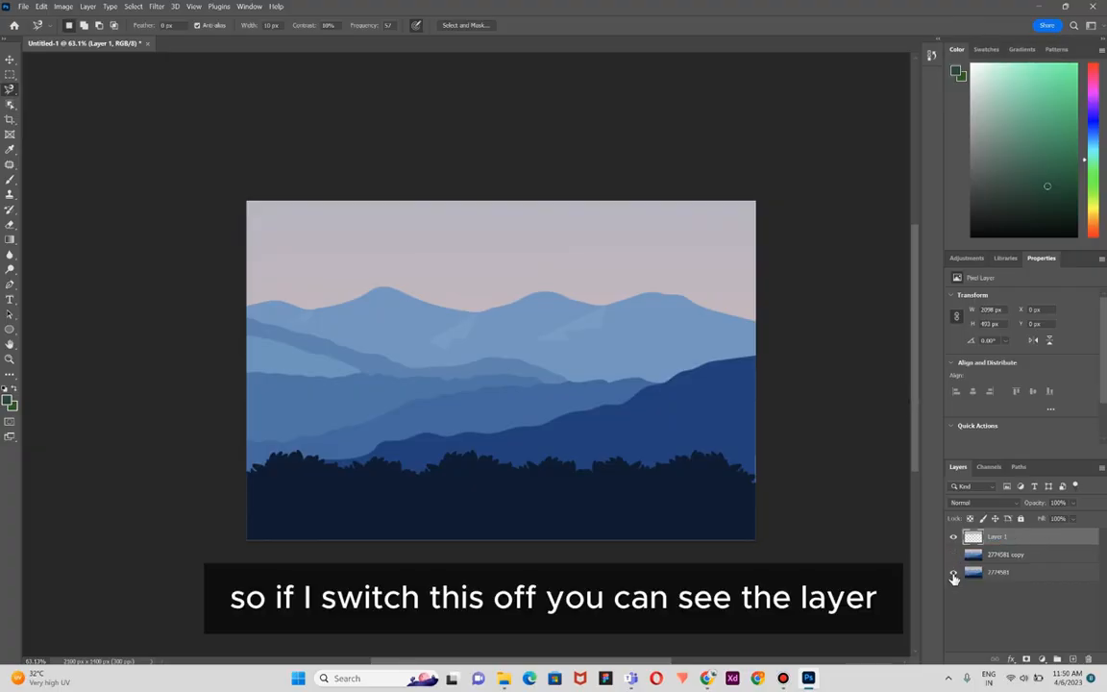
drag(953, 554, 954, 573)
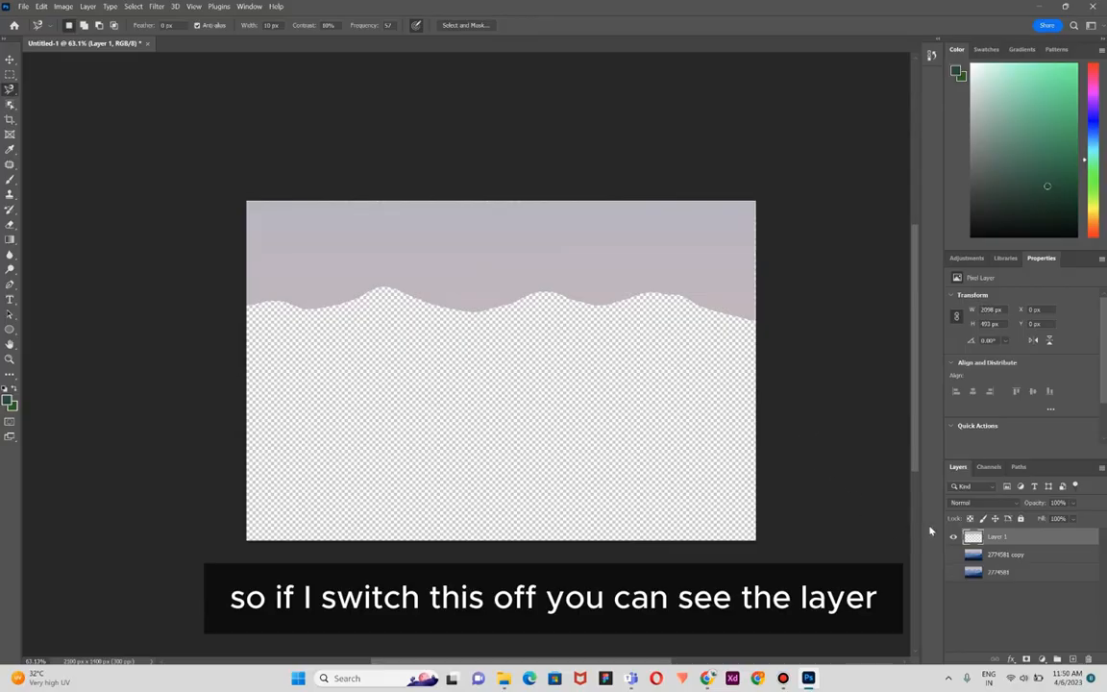
drag(951, 573, 951, 556)
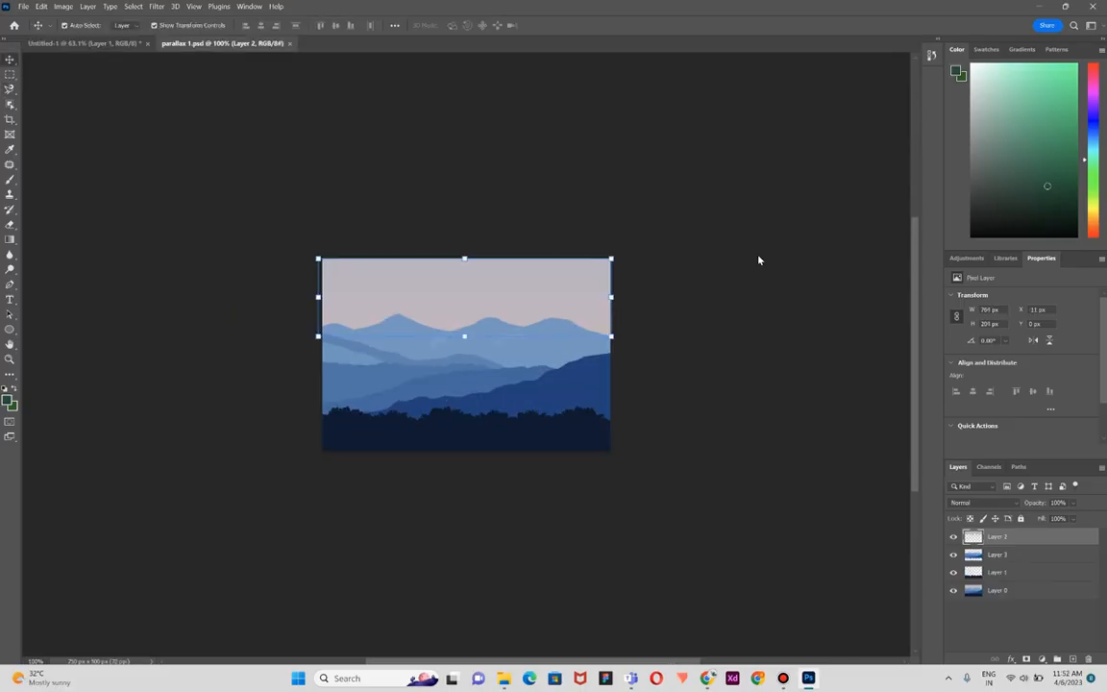
Deselect the sky layer in parallax 1.psd and hide all four layers.
click(754, 289)
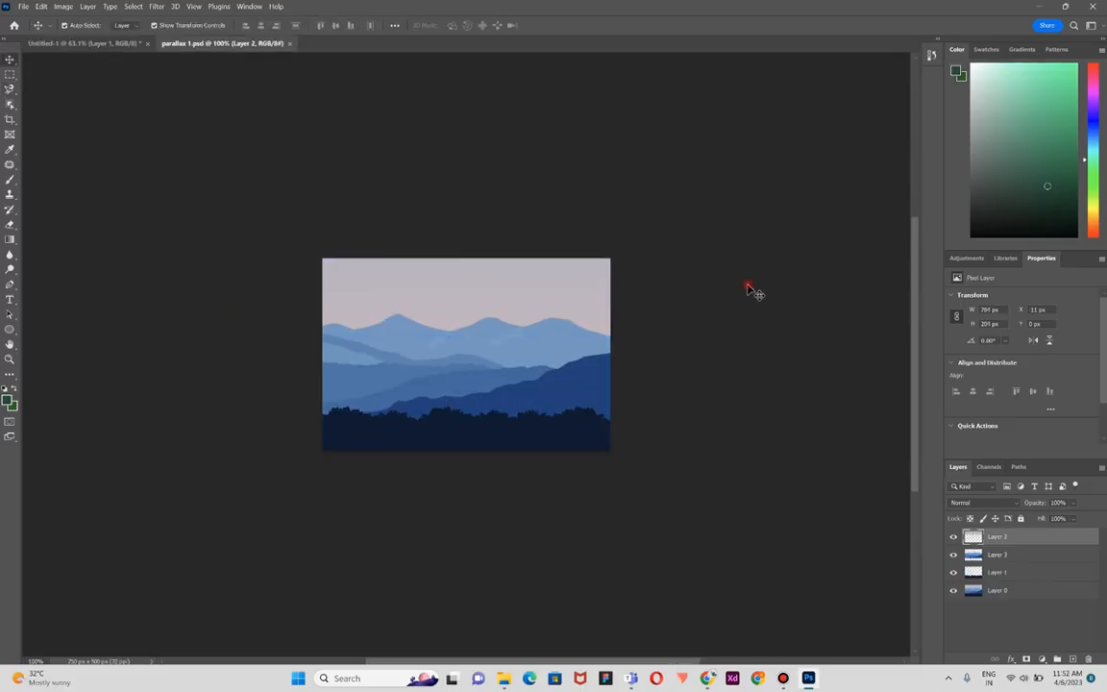
click(954, 555)
click(954, 537)
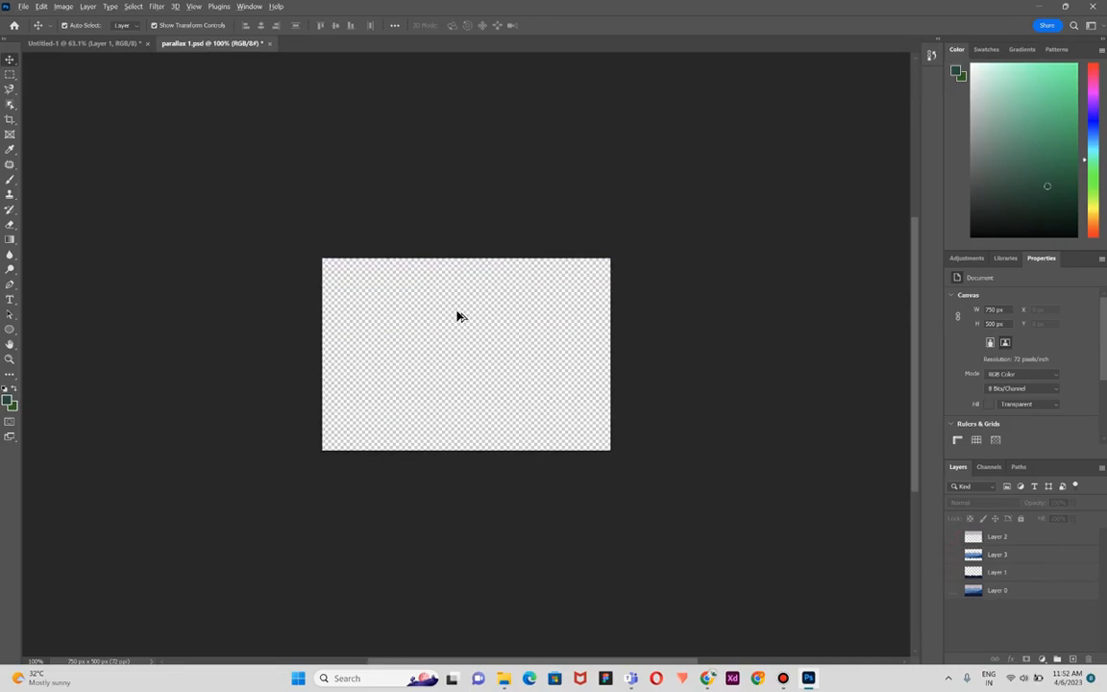
scroll(458, 316, up, 5)
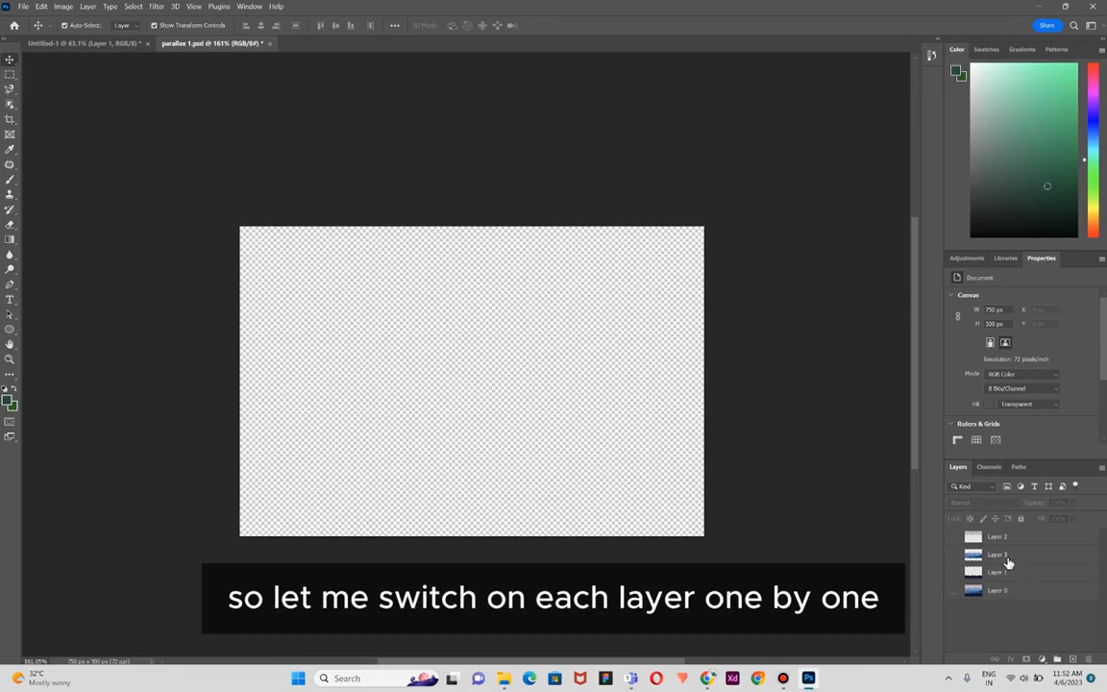
Show Layer 2, Layer 3 and Layer 1 one by one, leaving Layer 0 hidden.
click(953, 540)
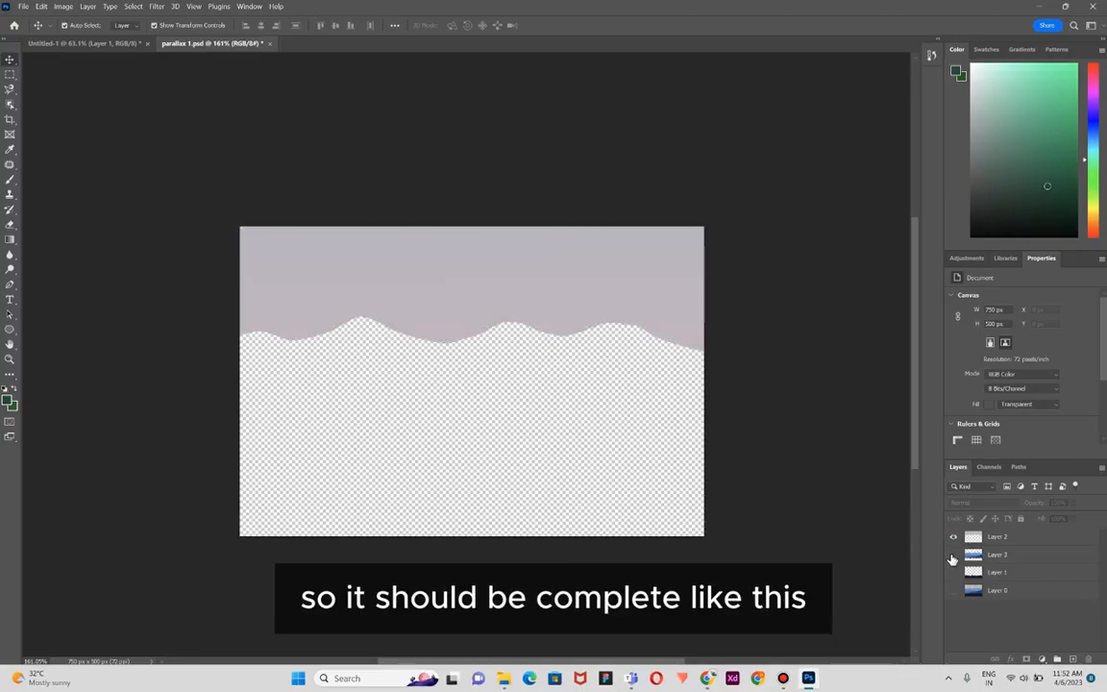
click(952, 555)
click(953, 572)
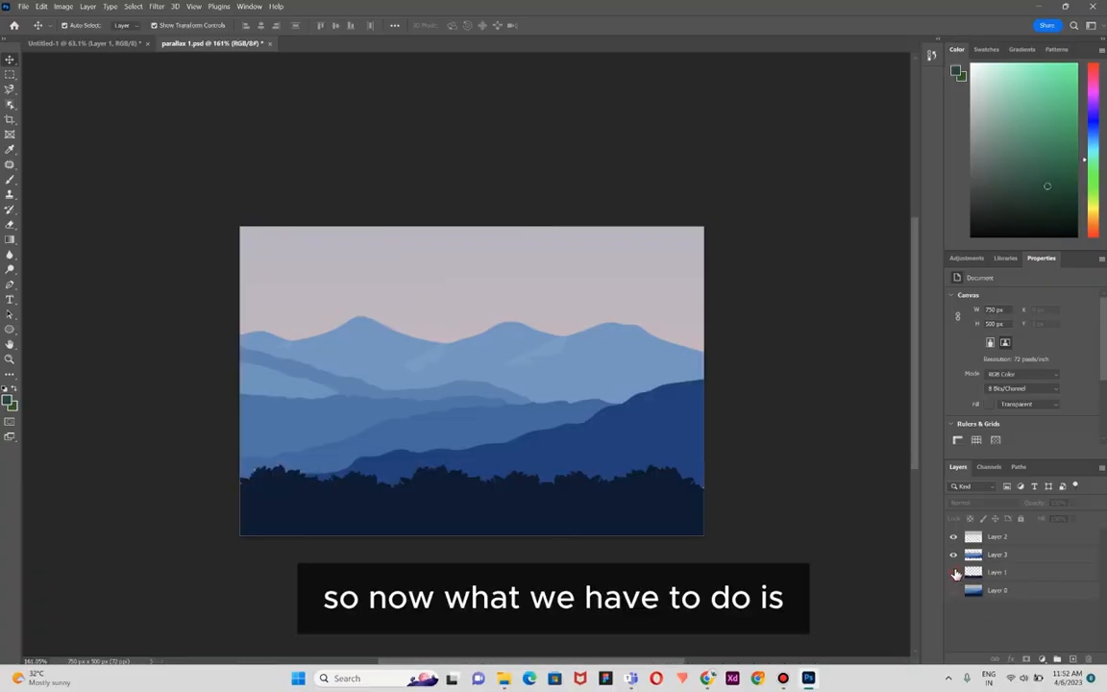
mouse_move(954, 573)
mouse_down()
mouse_move(952, 541)
mouse_move(955, 573)
mouse_up()
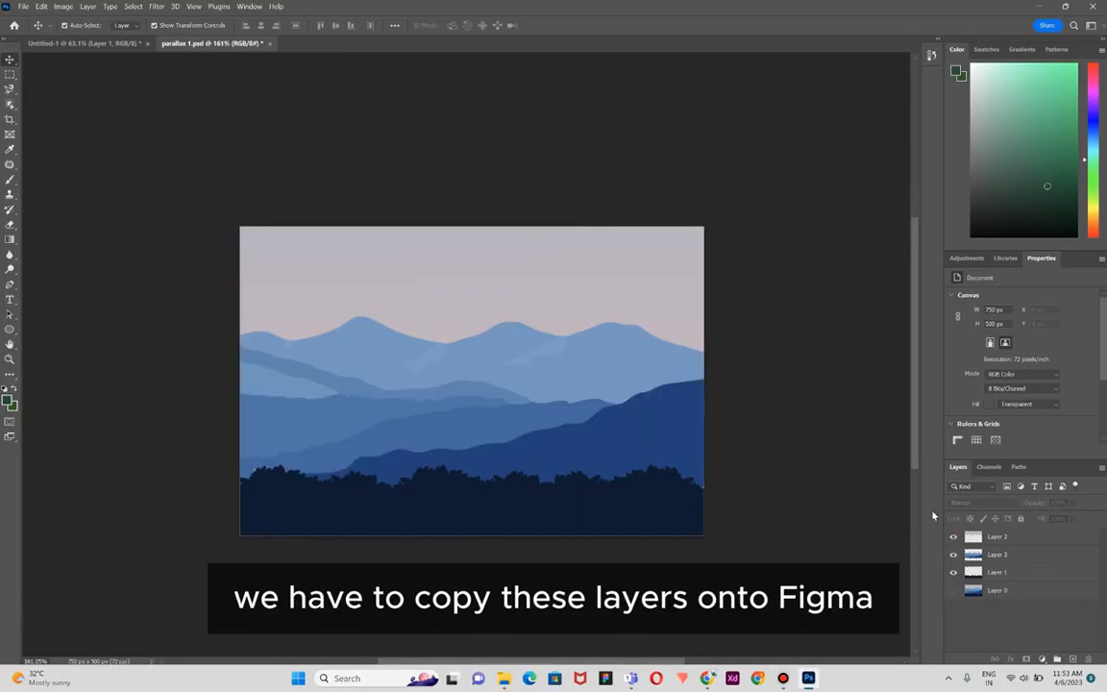
Copy the sky layer, Layer 2, as SVG and paste it onto the empty canvas of the Figma file.
click(487, 294)
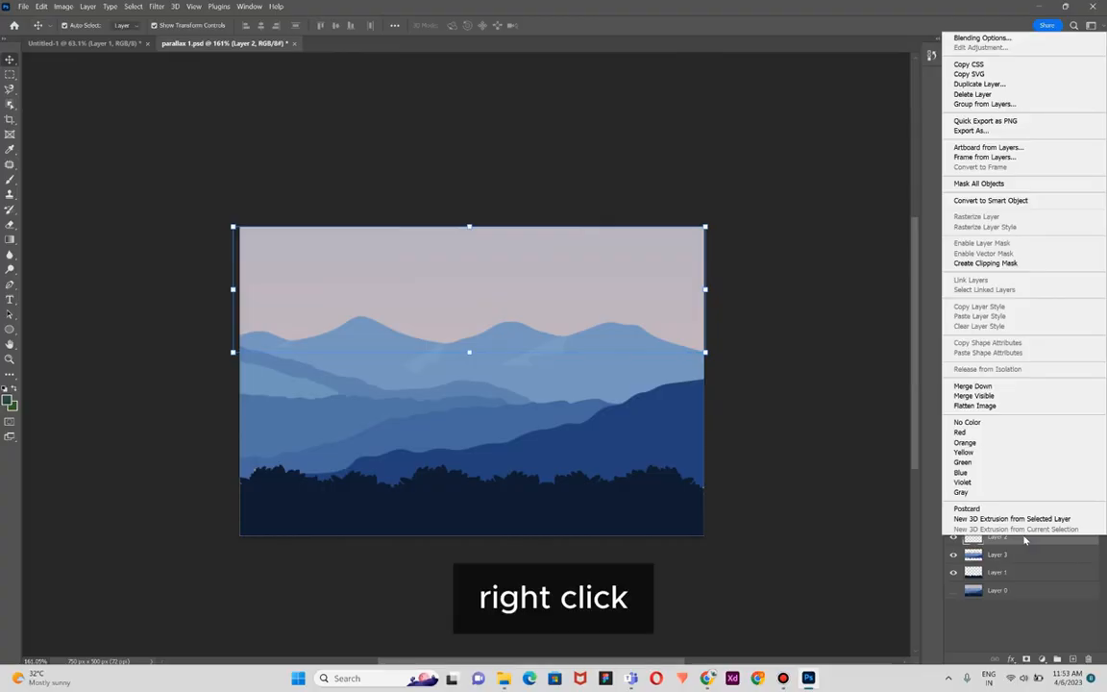
click(987, 76)
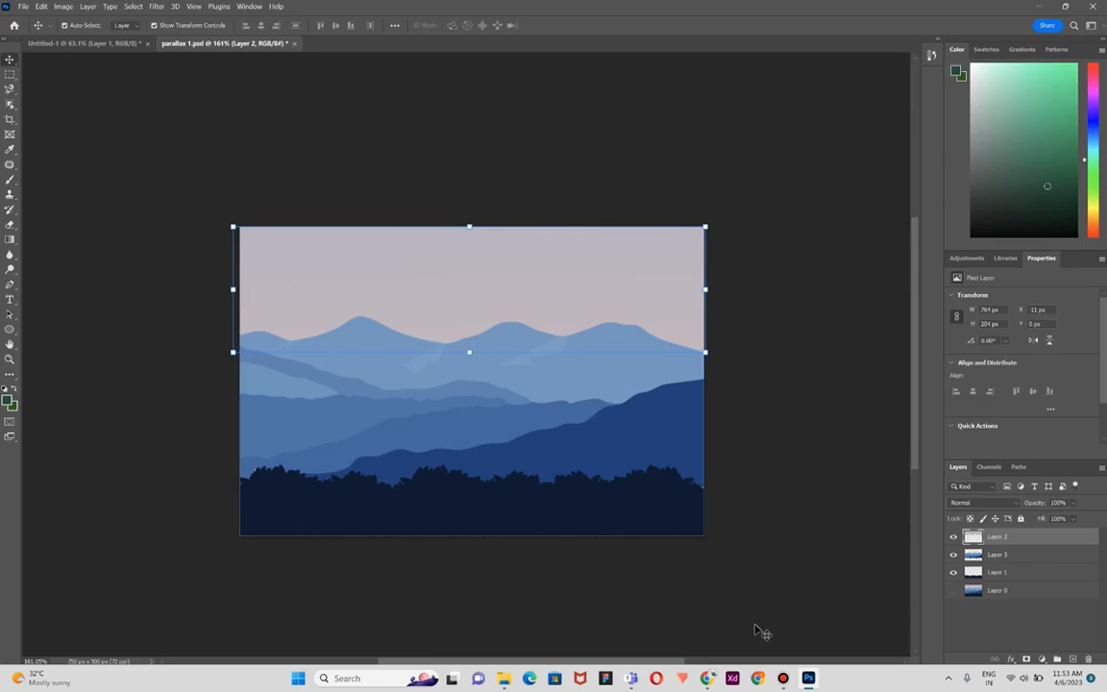
click(708, 678)
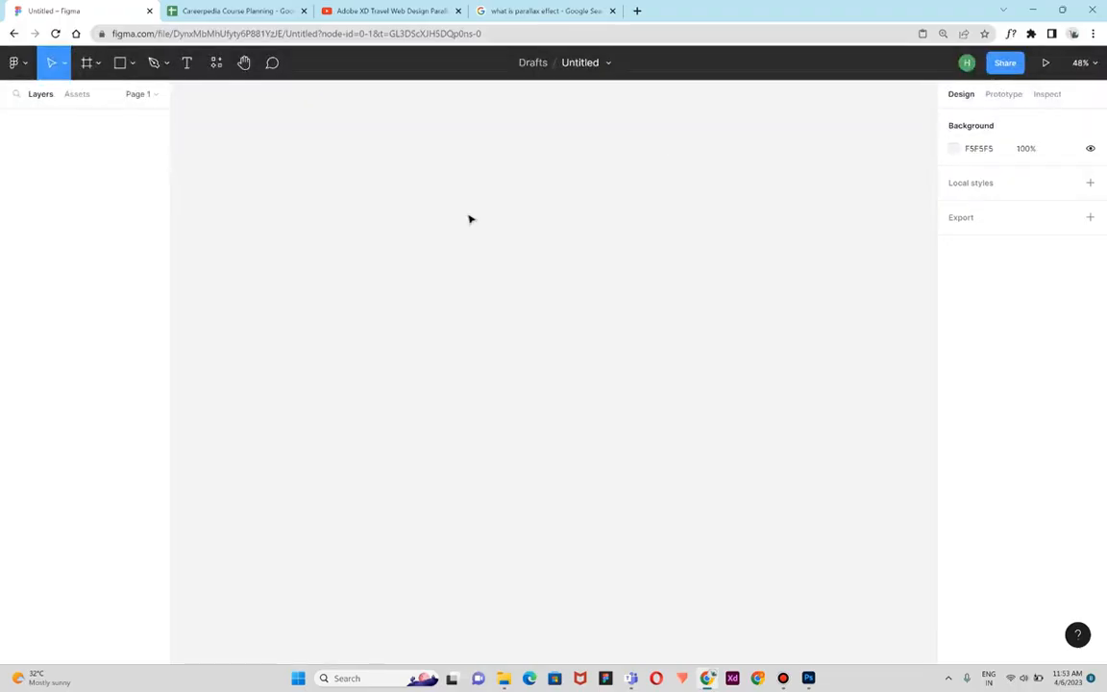
right_click(405, 230)
click(415, 236)
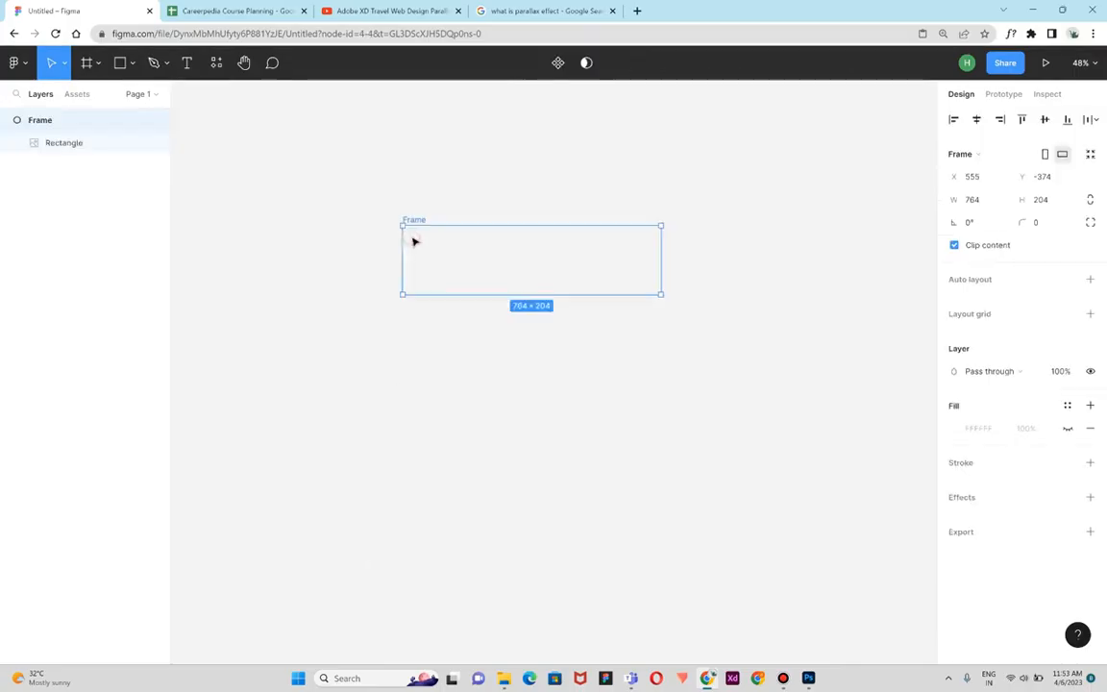
click(734, 277)
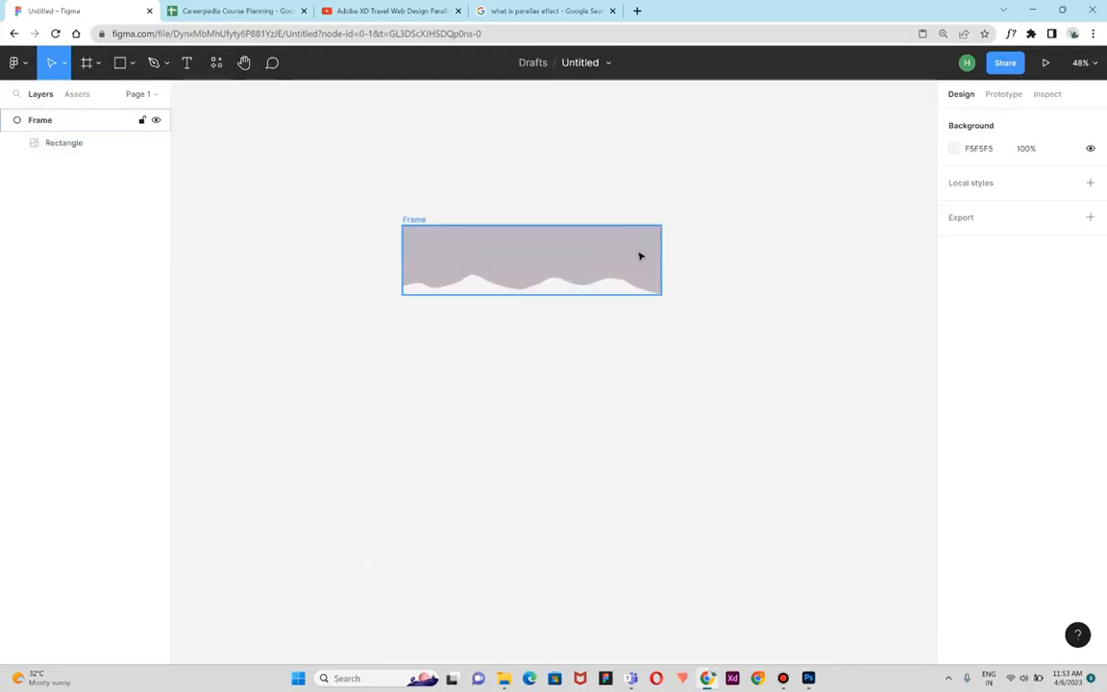
Switch back to Photoshop and copy the blue mountain layer, Layer 3, as SVG.
click(807, 677)
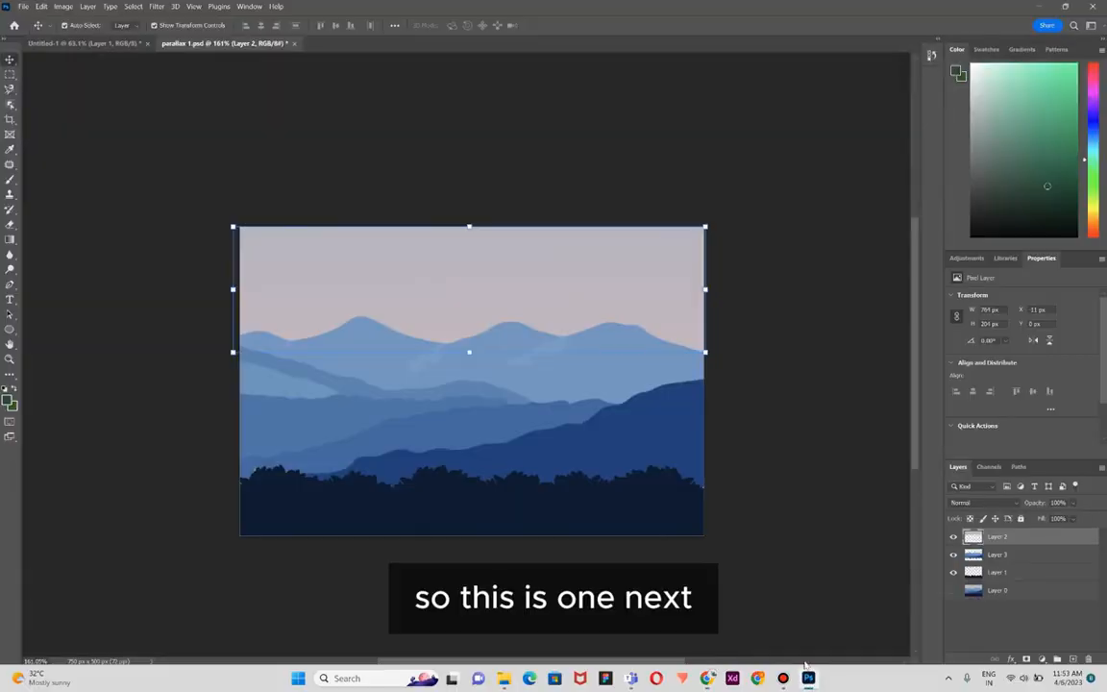
click(593, 389)
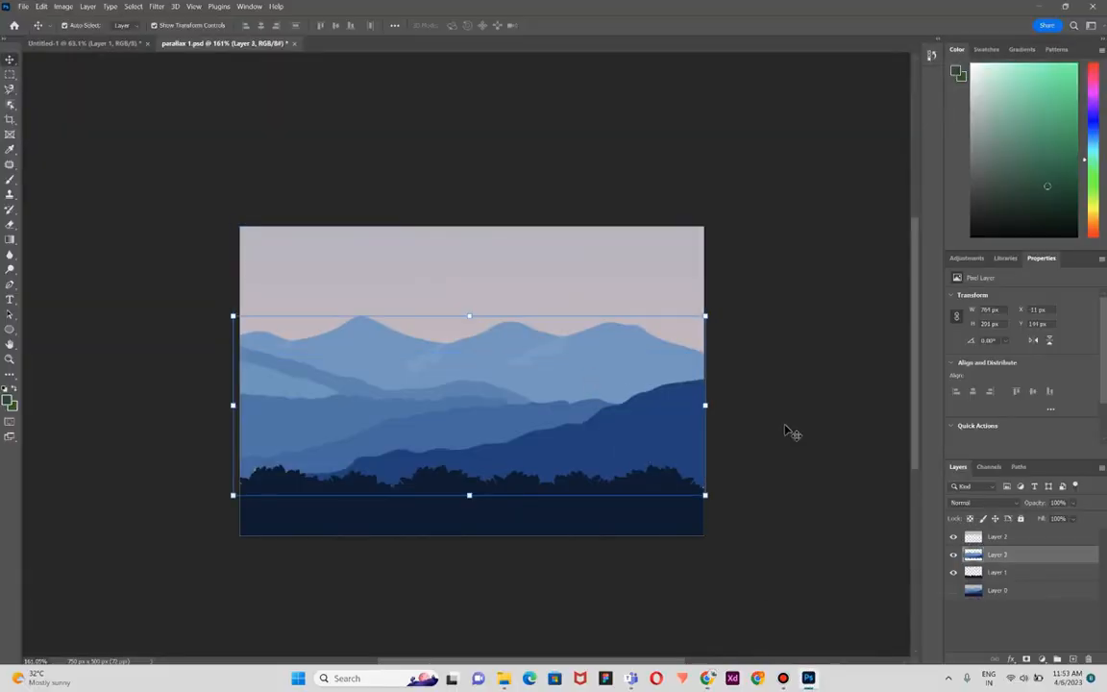
right_click(994, 565)
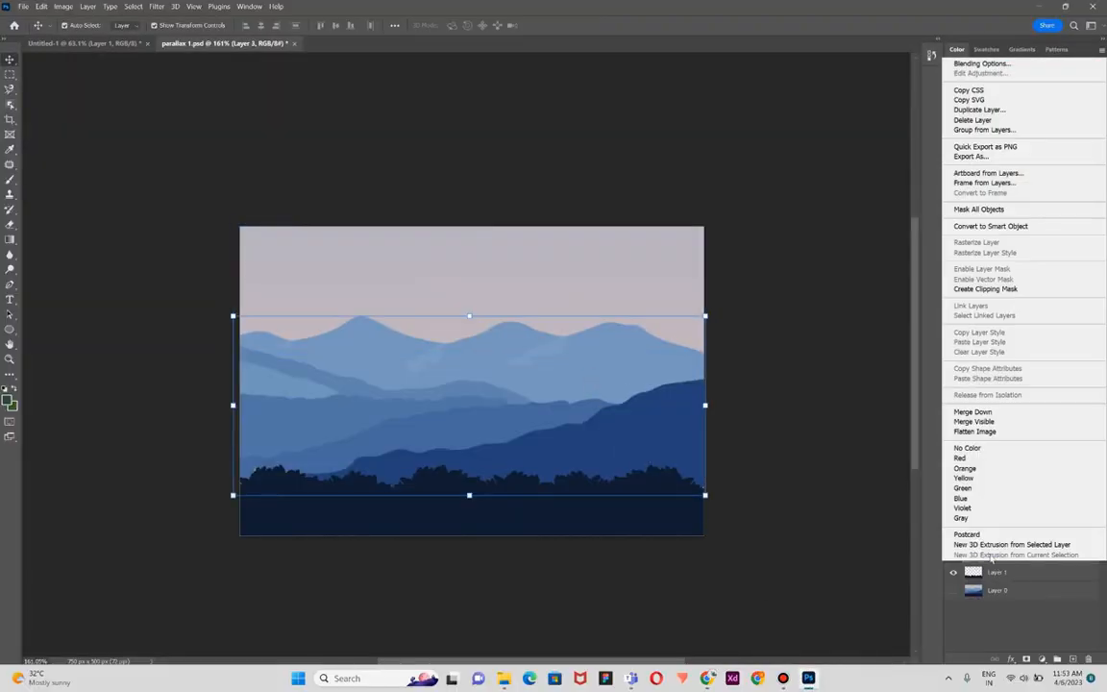
click(1001, 103)
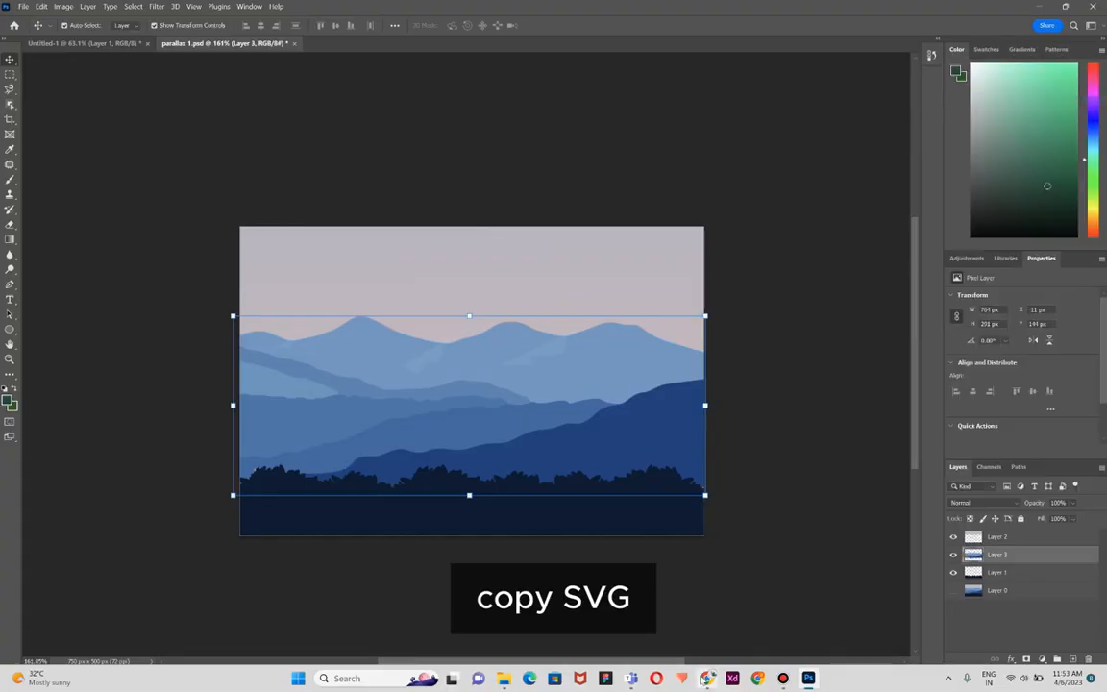
Paste the mountain layer onto the Figma canvas and move its frame up against the lower edge of the sky frame.
click(706, 678)
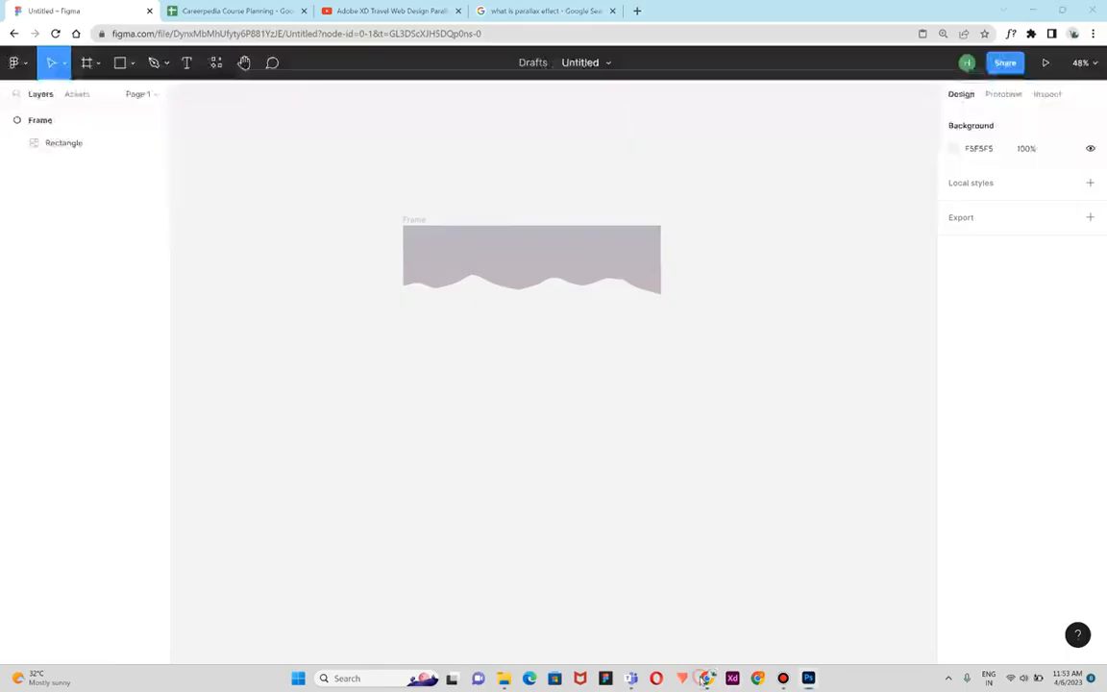
right_click(489, 393)
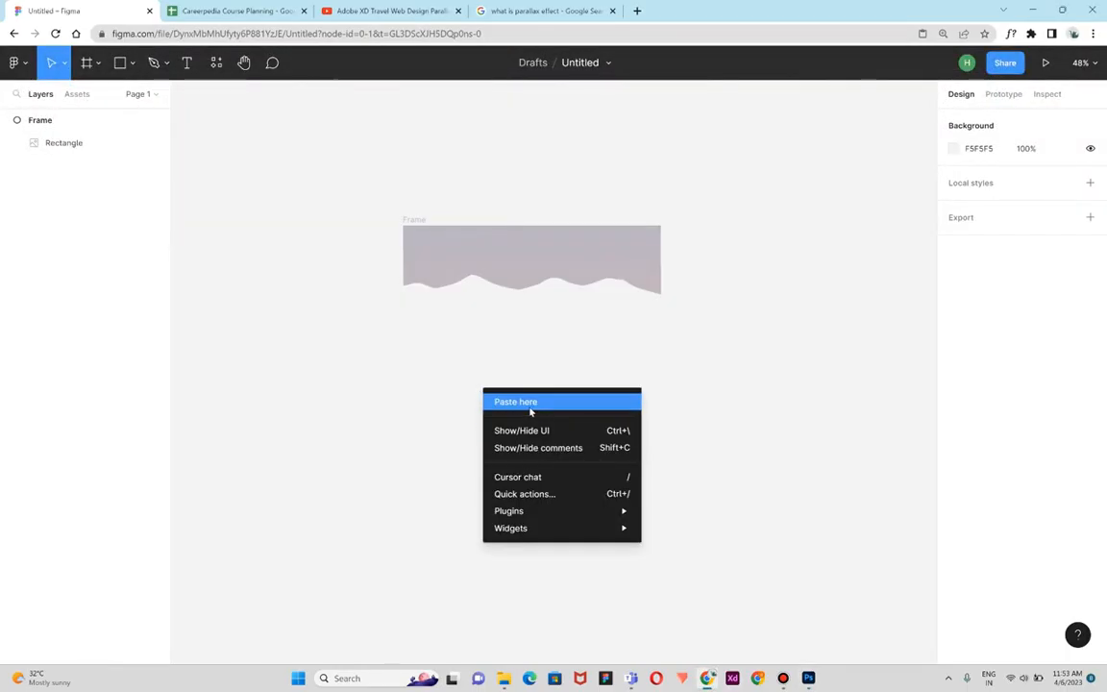
click(528, 402)
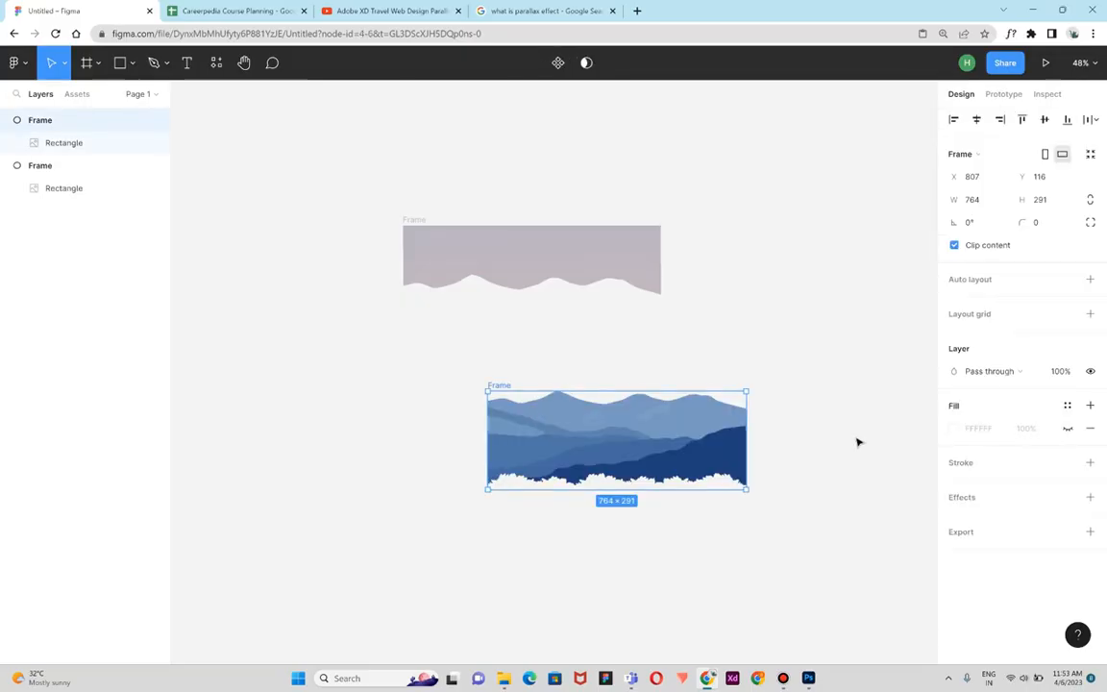
drag(652, 440, 562, 338)
Switch back to Photoshop and copy the dark foreground layer, Layer 1, as SVG.
click(808, 678)
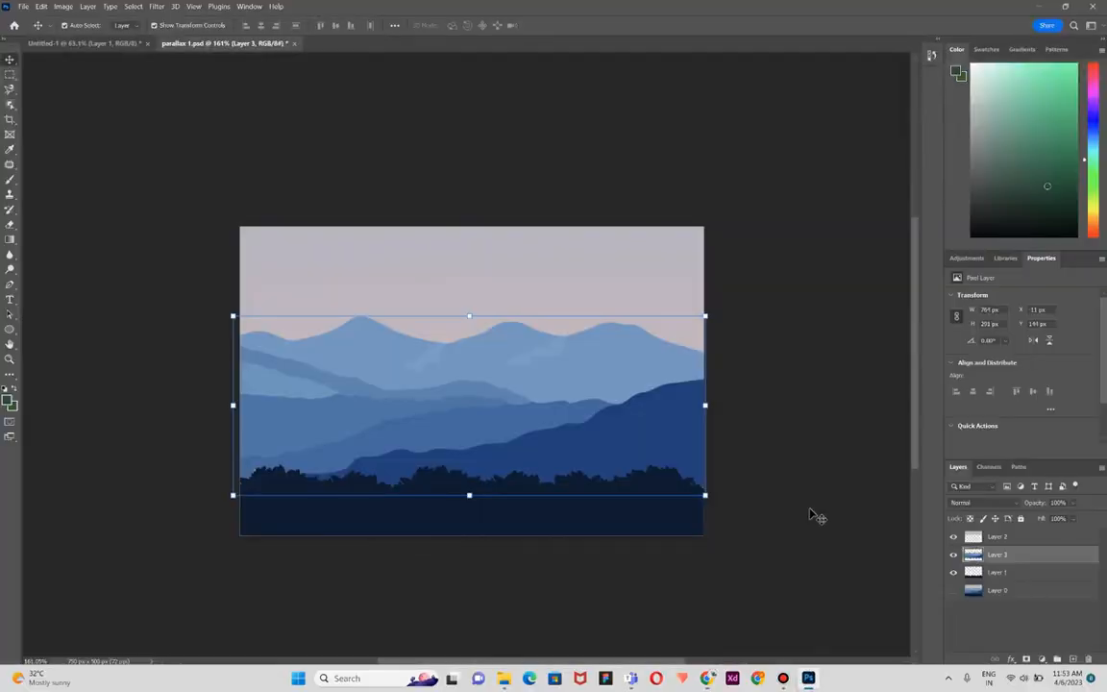
key(ctrl+t)
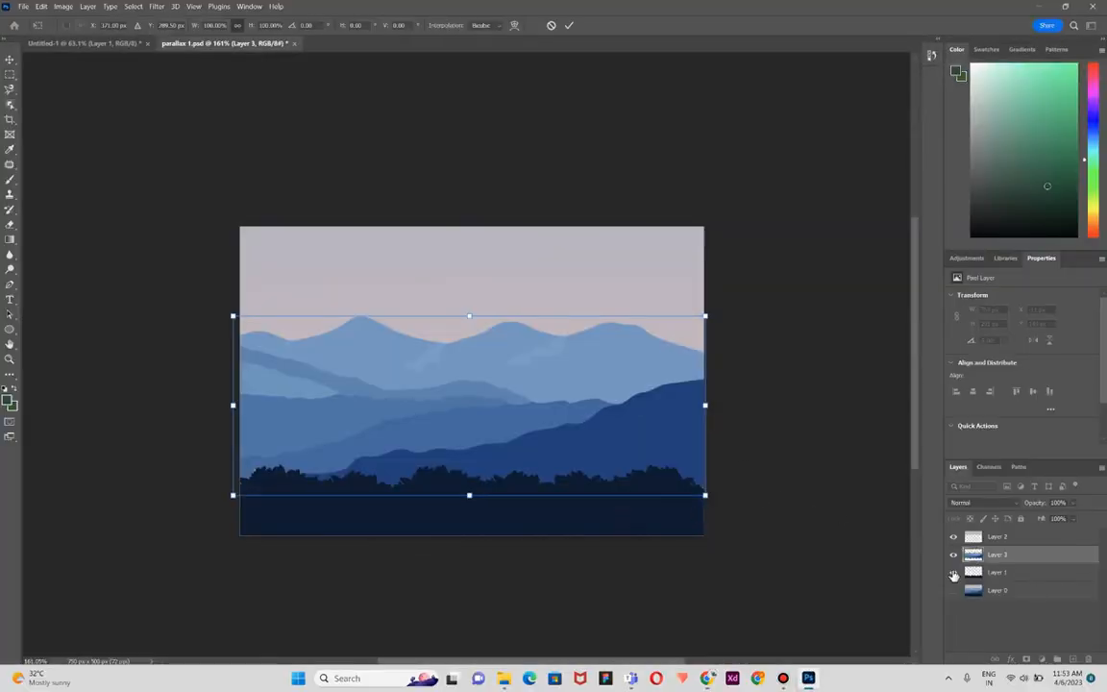
click(978, 575)
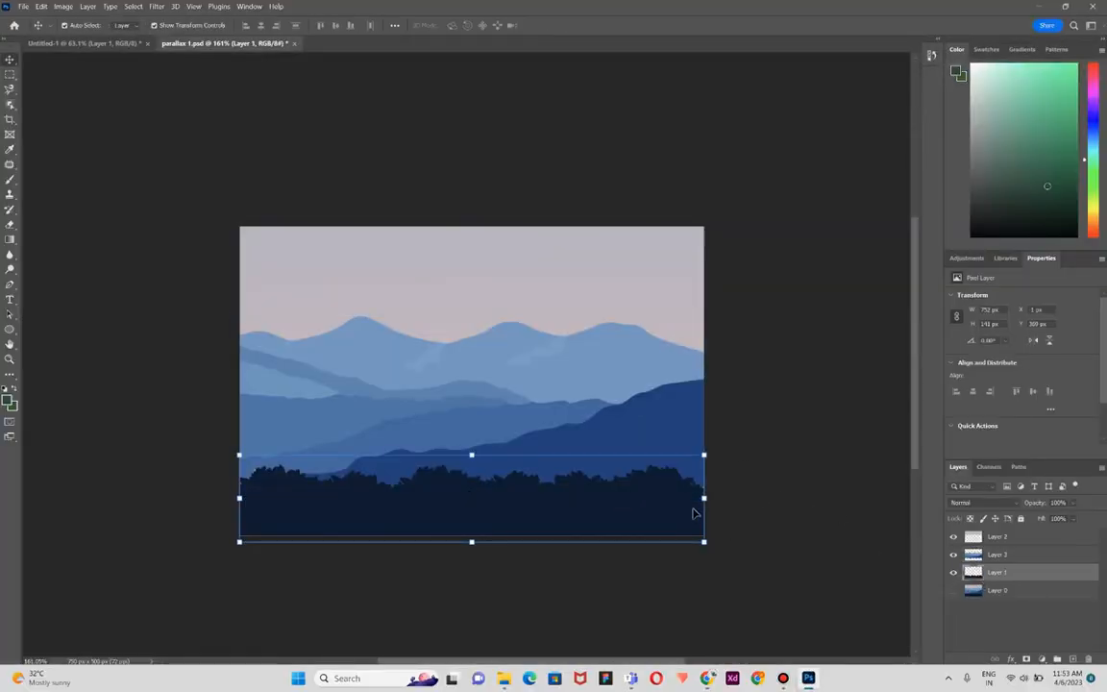
right_click(1011, 572)
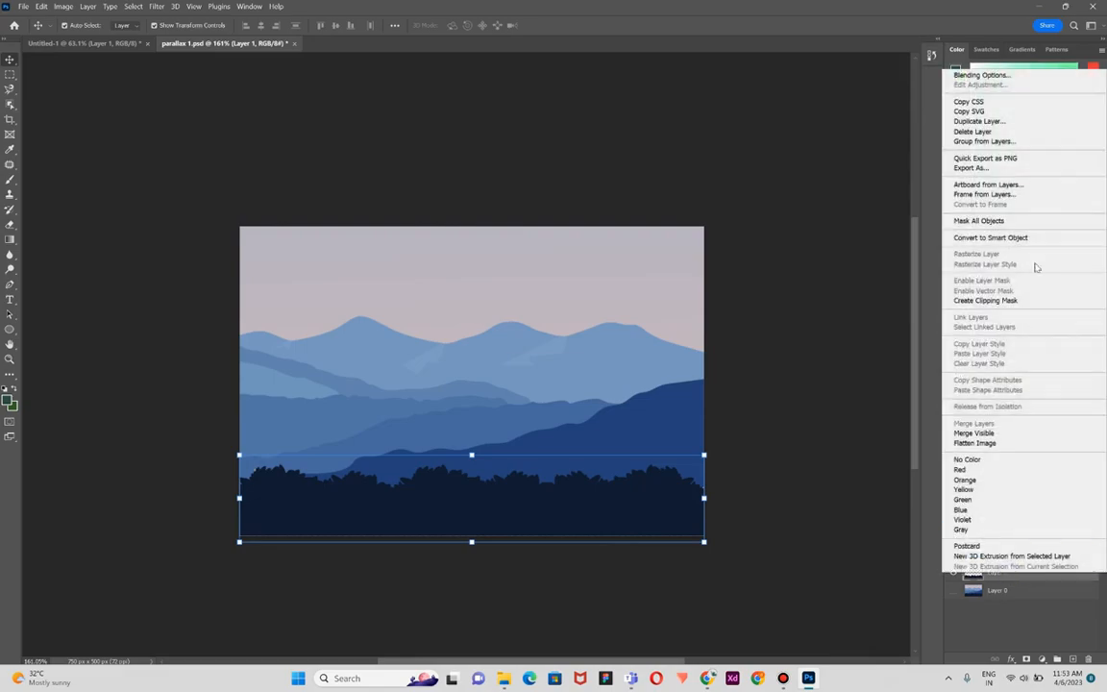
click(1015, 113)
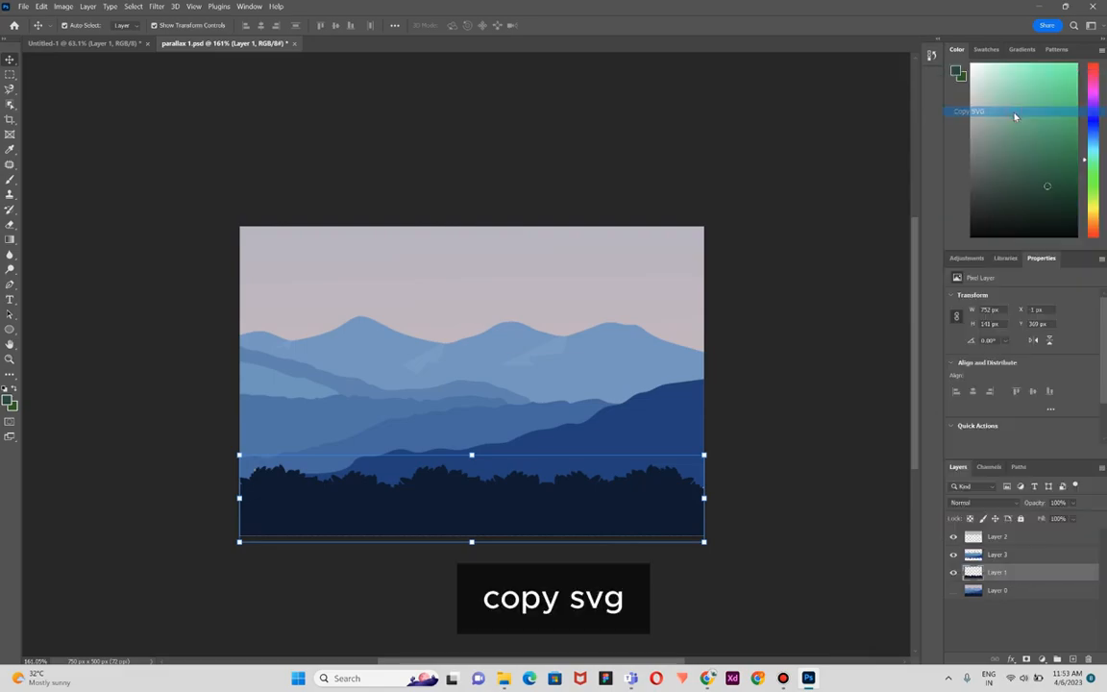
Switch to Figma, paste the foreground layer onto the canvas and move its frame just below the mountain frame.
click(707, 678)
right_click(616, 506)
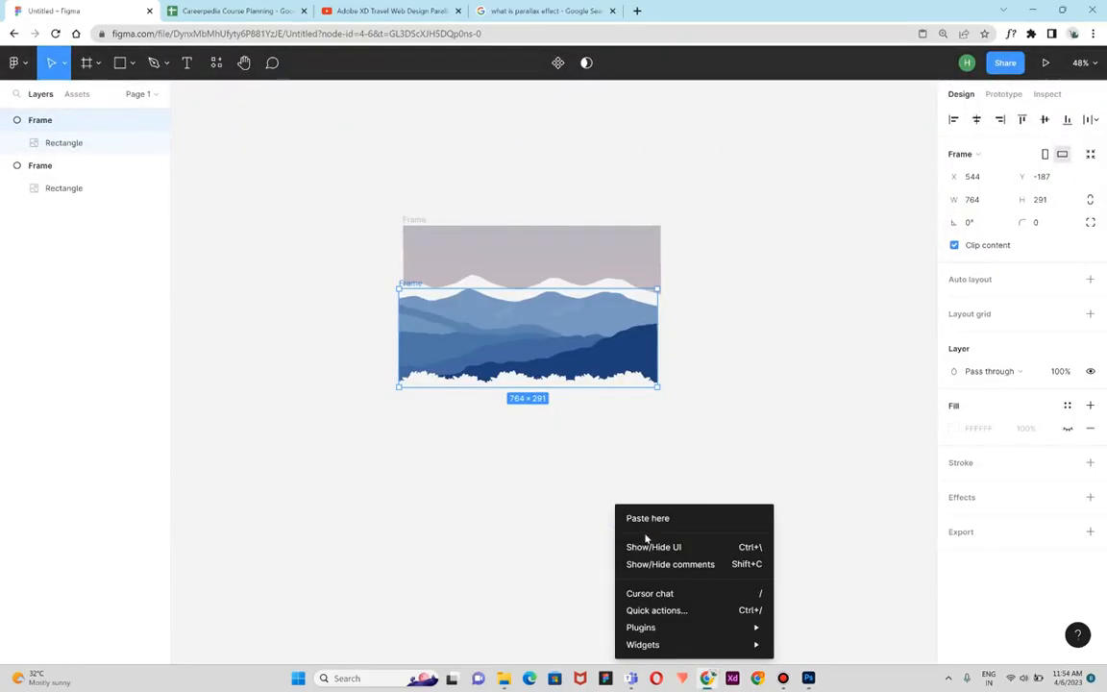
click(649, 519)
click(759, 492)
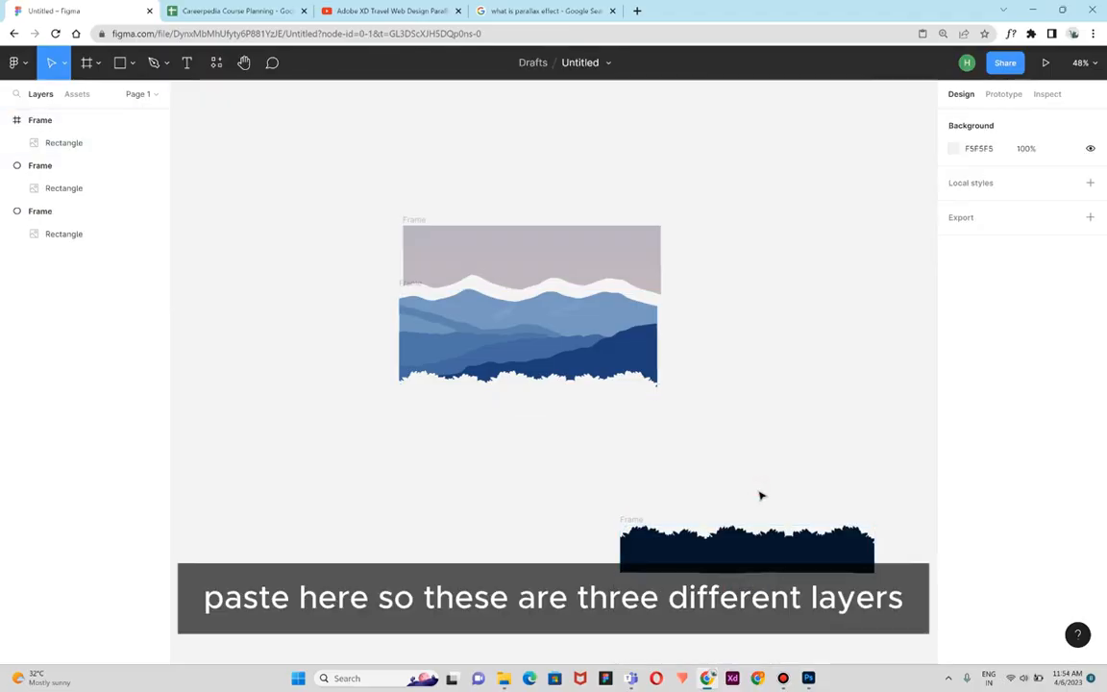
drag(781, 548, 543, 413)
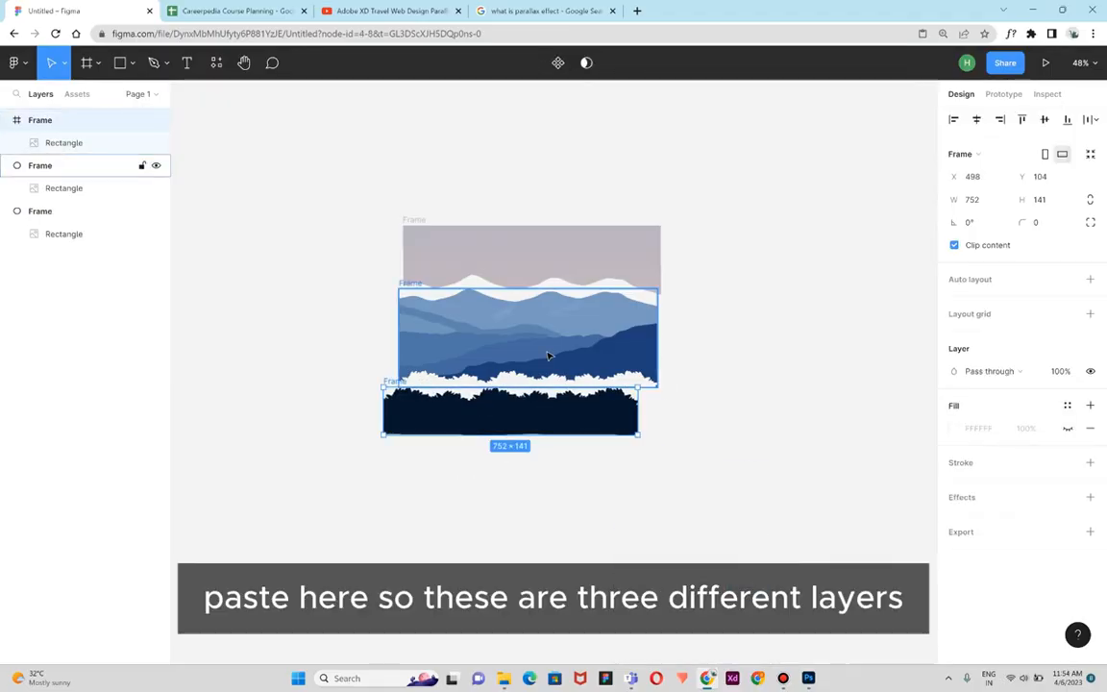
mouse_move(746, 240)
mouse_down()
mouse_move(677, 278)
mouse_move(545, 431)
mouse_up()
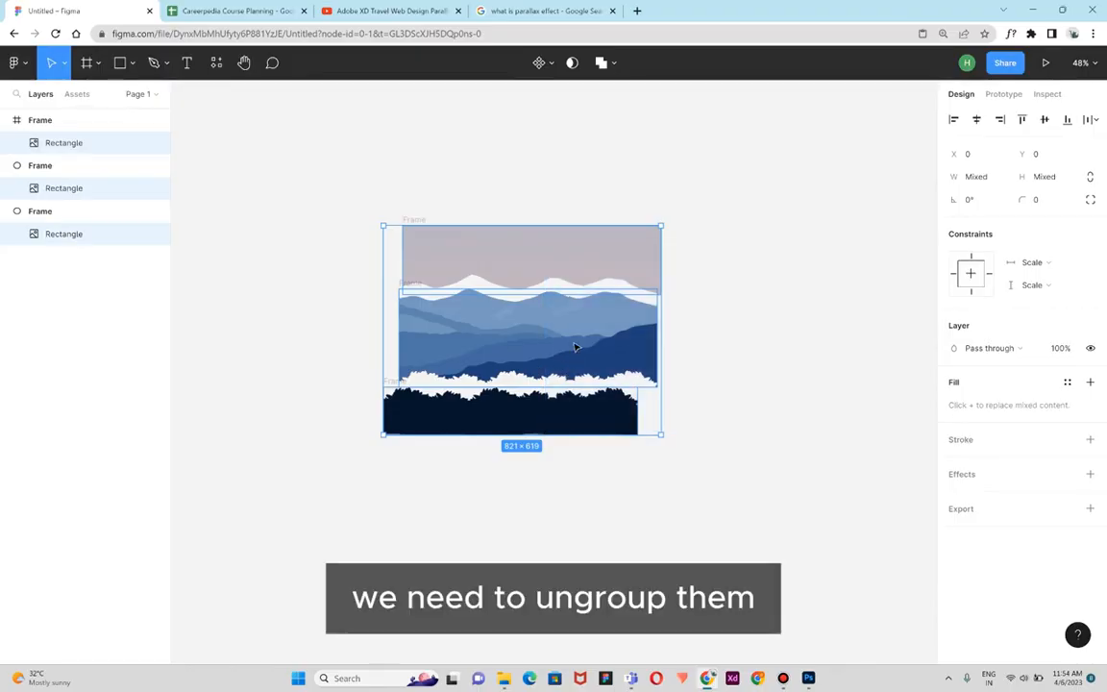
right_click(567, 248)
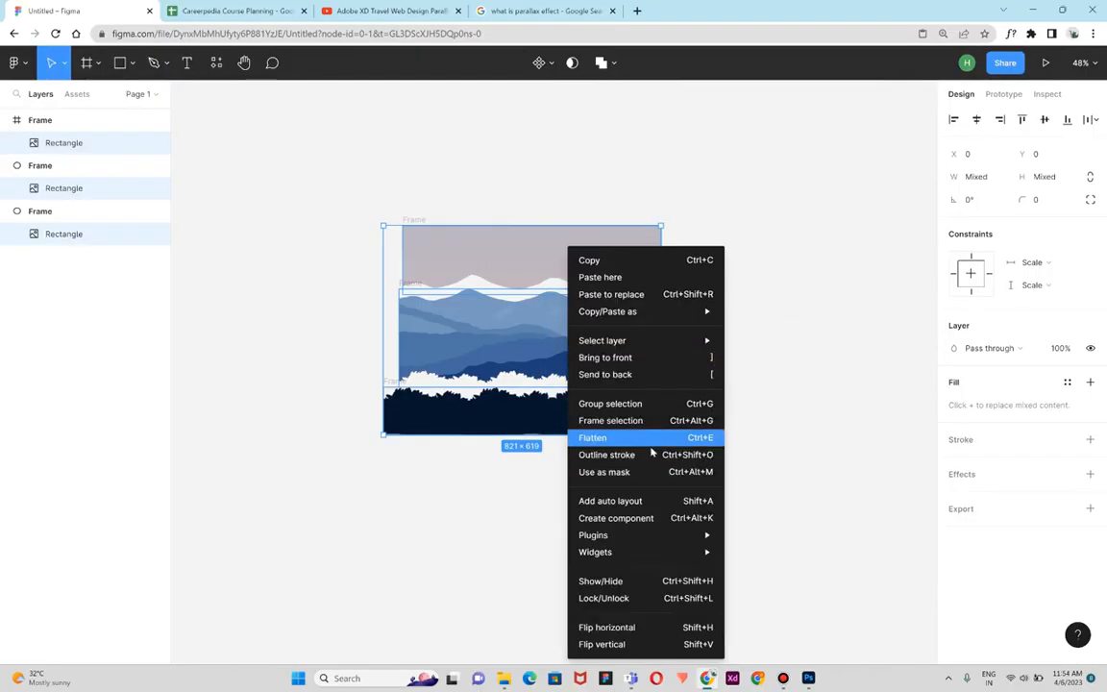
click(690, 289)
click(713, 267)
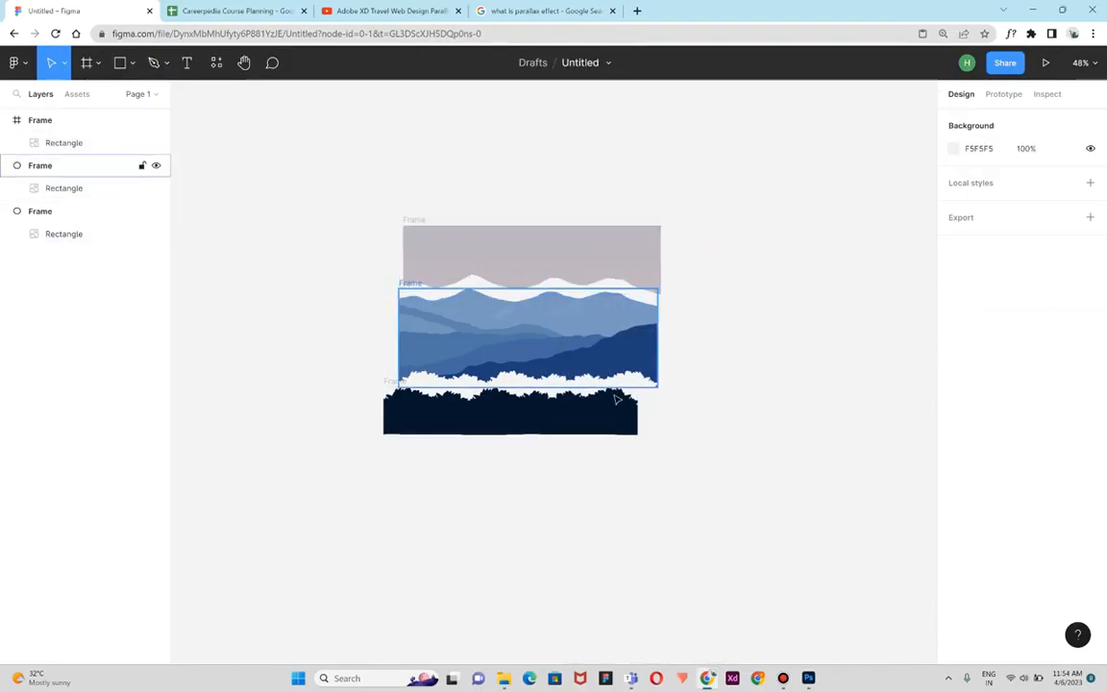
Space the three frames apart vertically, with the sky above, the mountains aligned under it and the foreground below.
drag(610, 247, 611, 188)
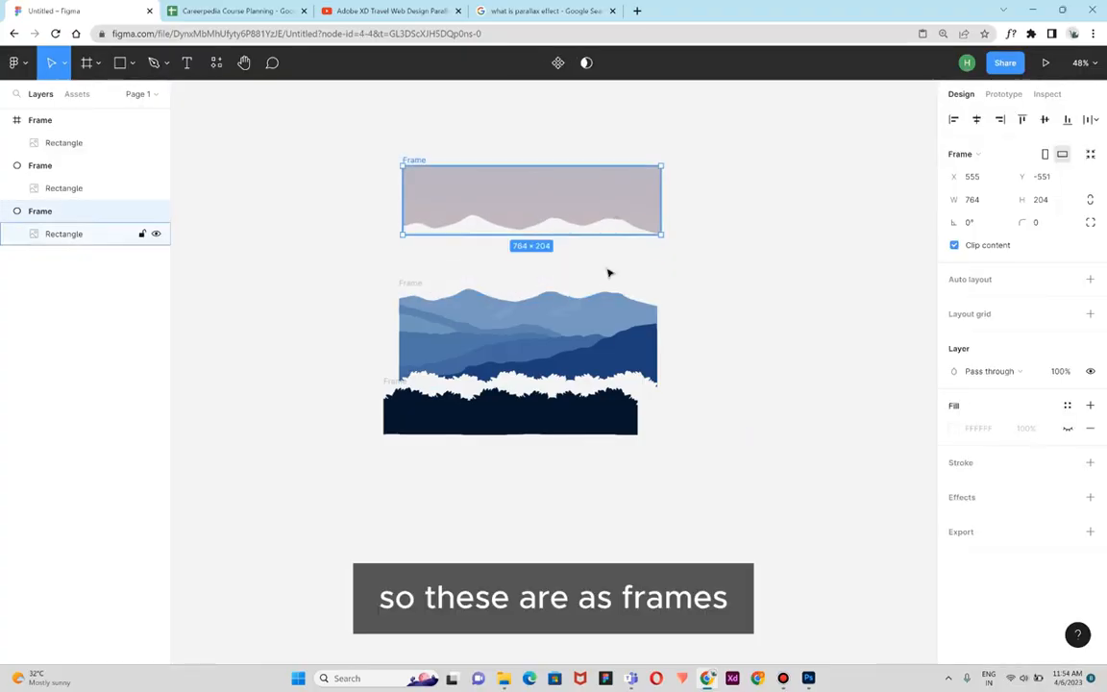
drag(596, 341, 601, 304)
drag(562, 422, 611, 455)
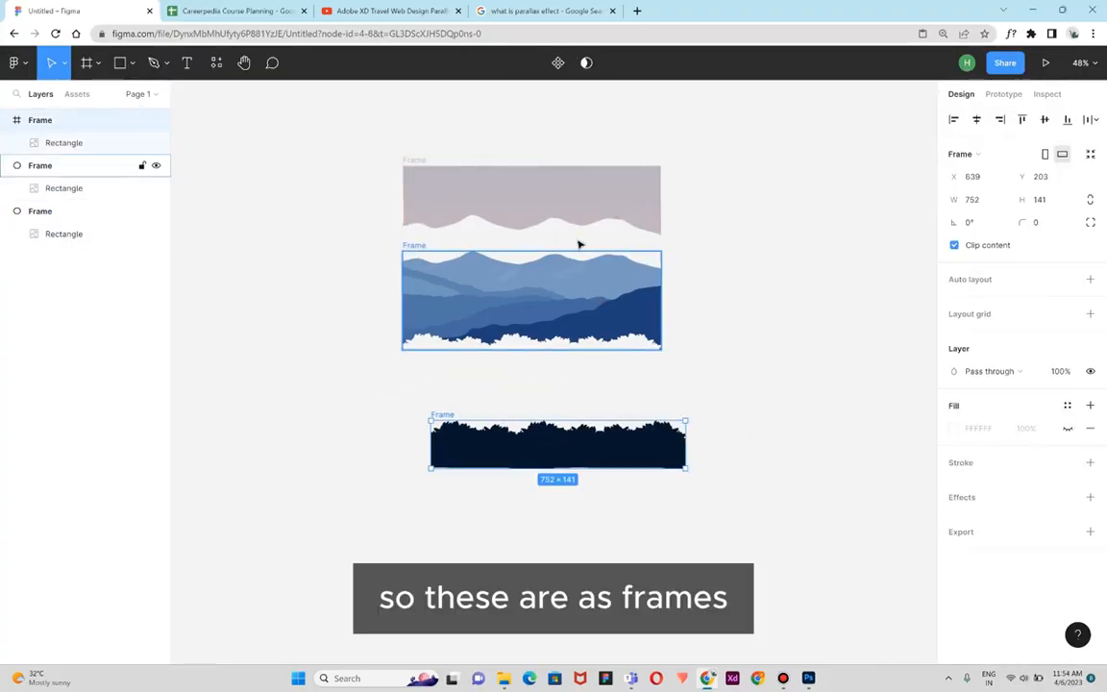
Ungroup the sky, mountain and foreground frames one by one, leaving each image as a standalone rectangle.
right_click(600, 231)
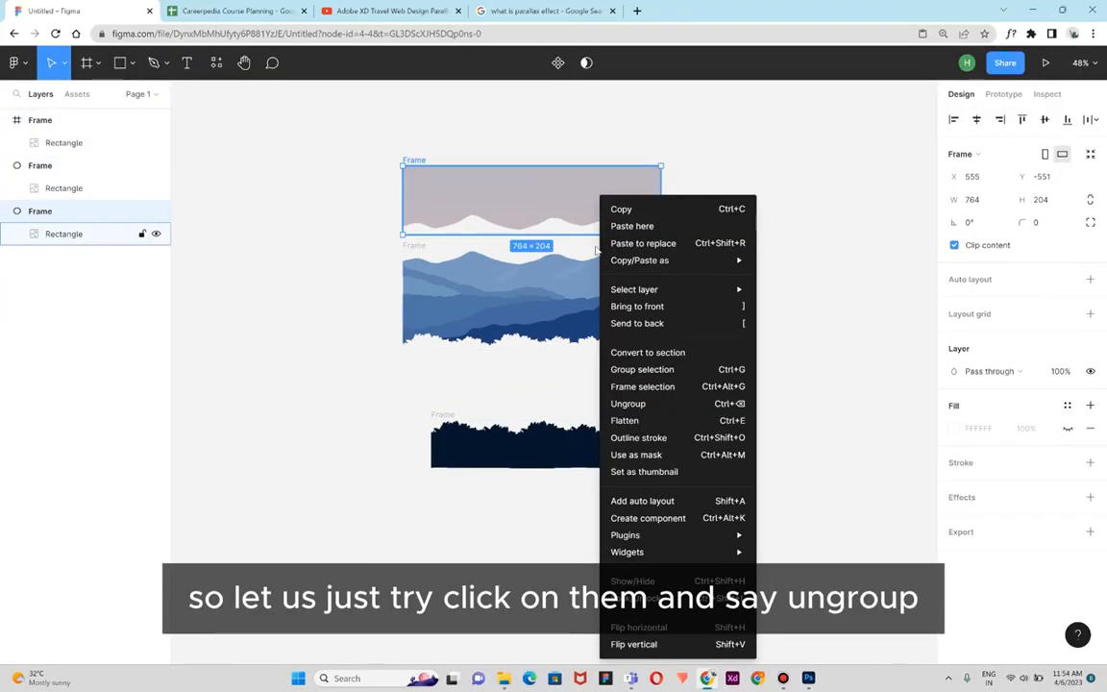
click(625, 403)
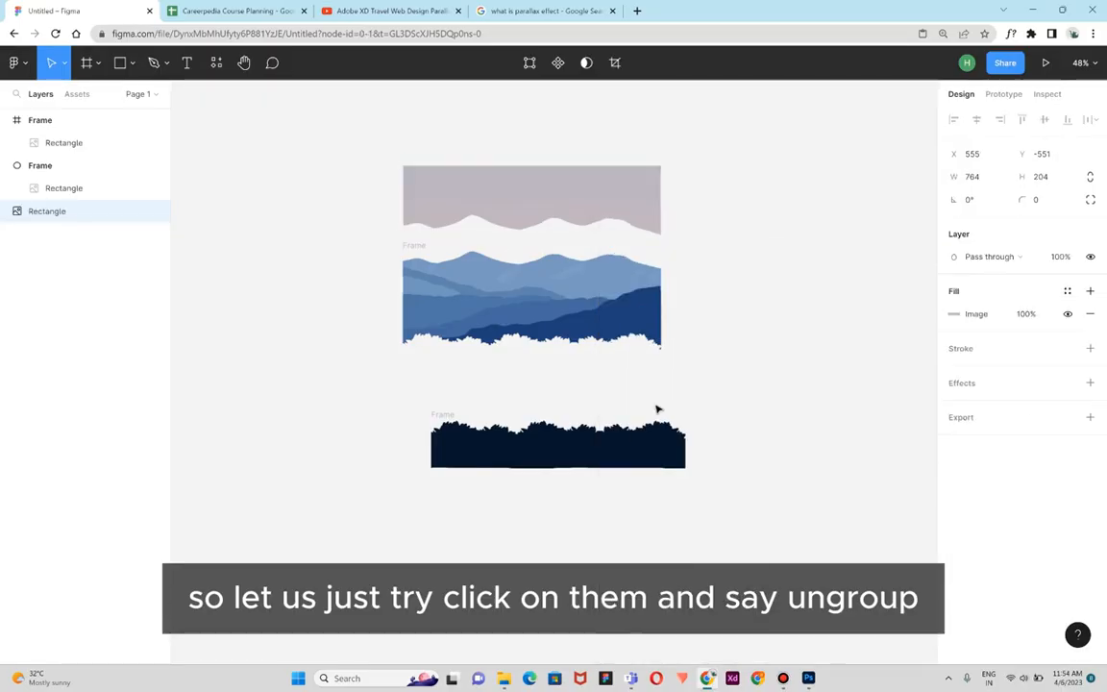
click(780, 177)
right_click(622, 314)
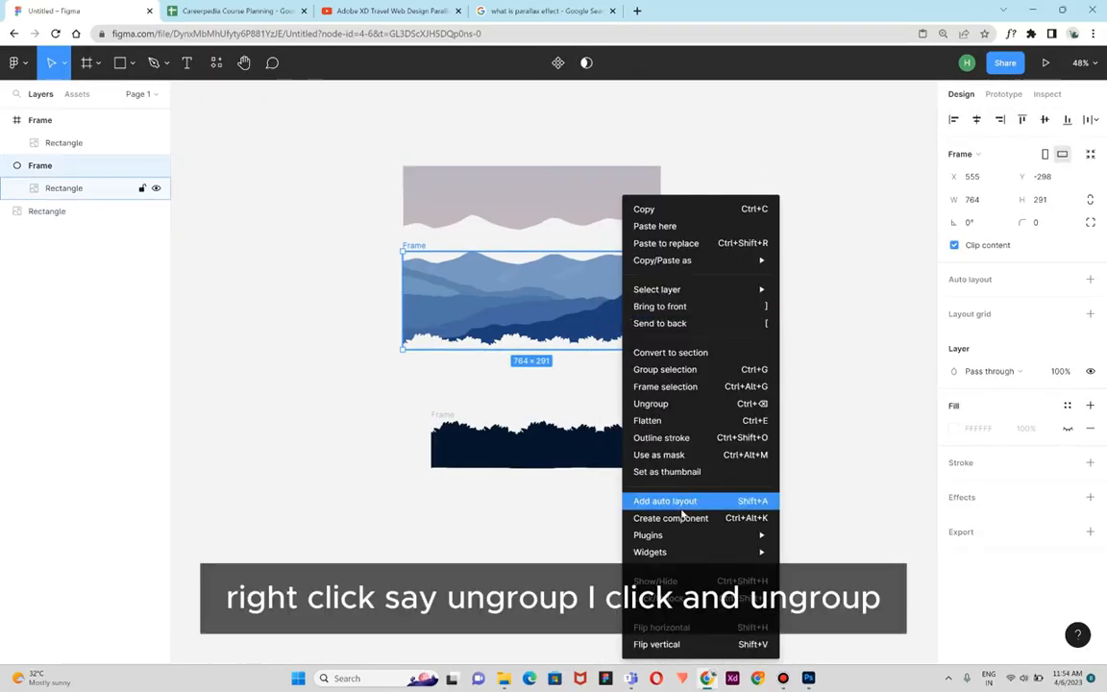
click(700, 405)
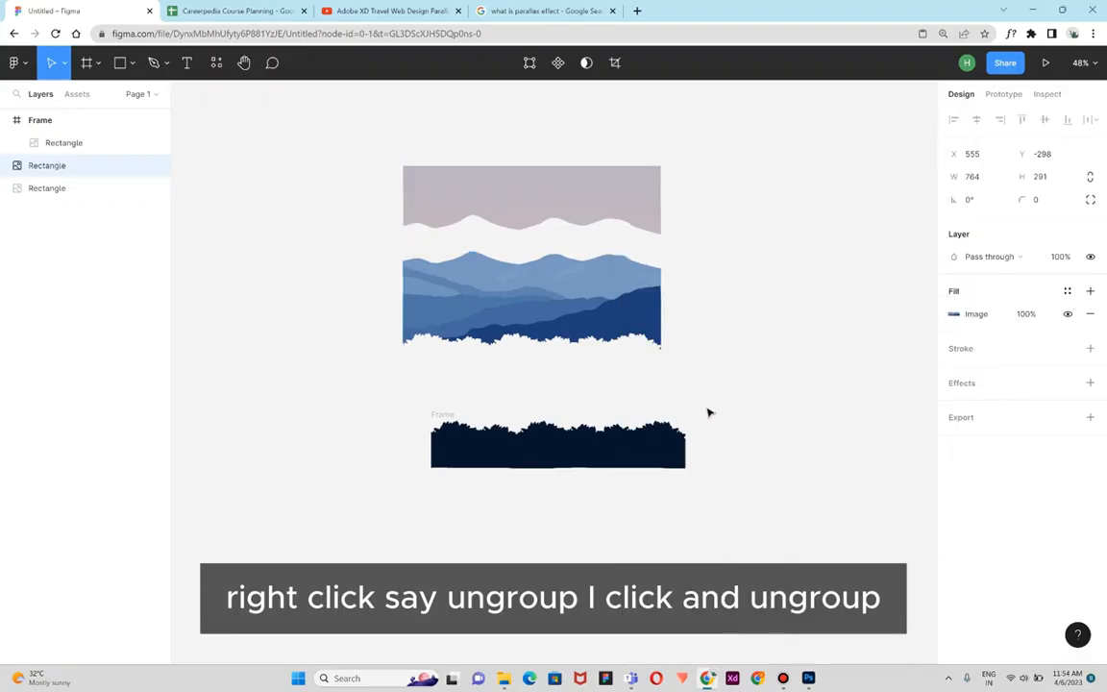
right_click(637, 449)
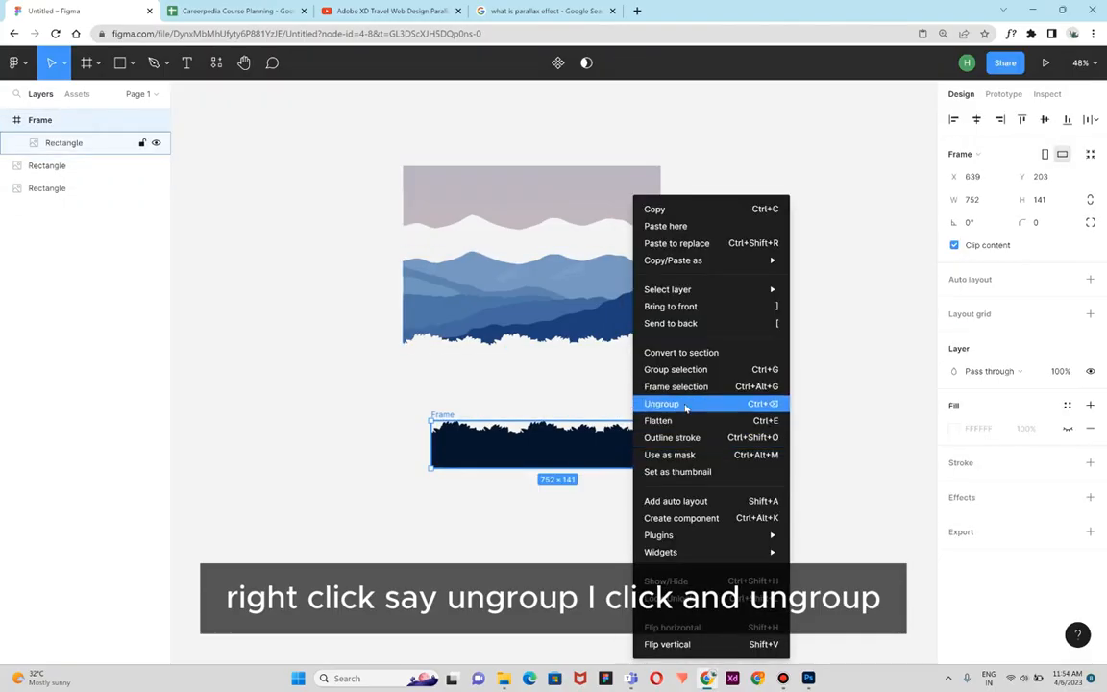
click(699, 404)
click(758, 299)
drag(636, 296, 635, 268)
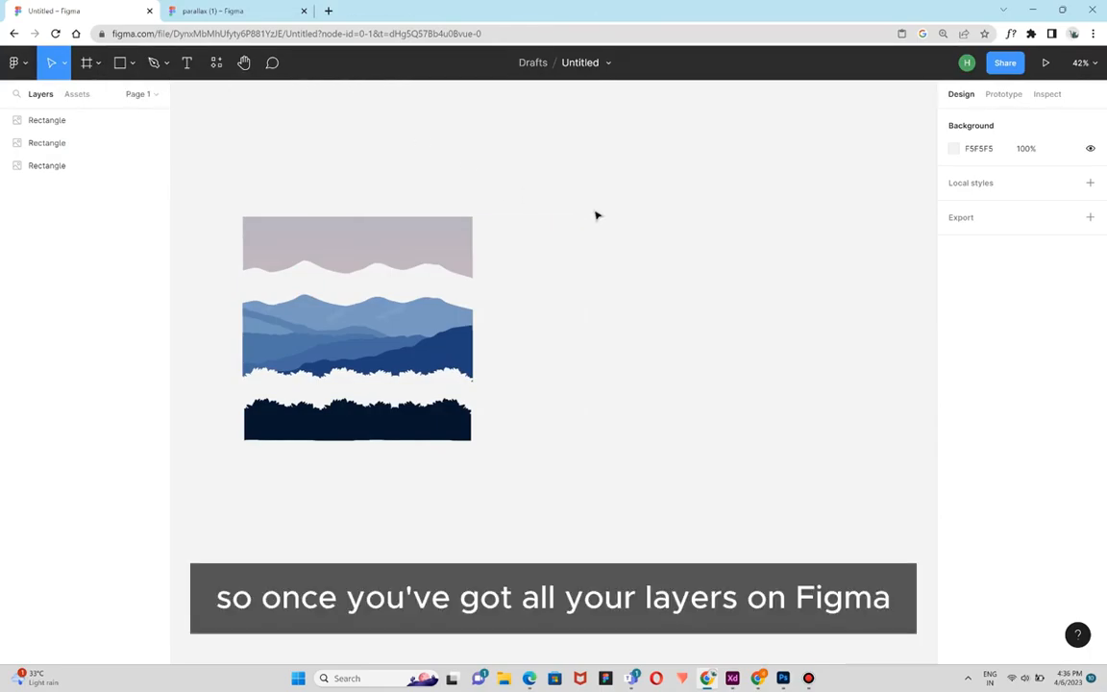
click(420, 231)
click(413, 331)
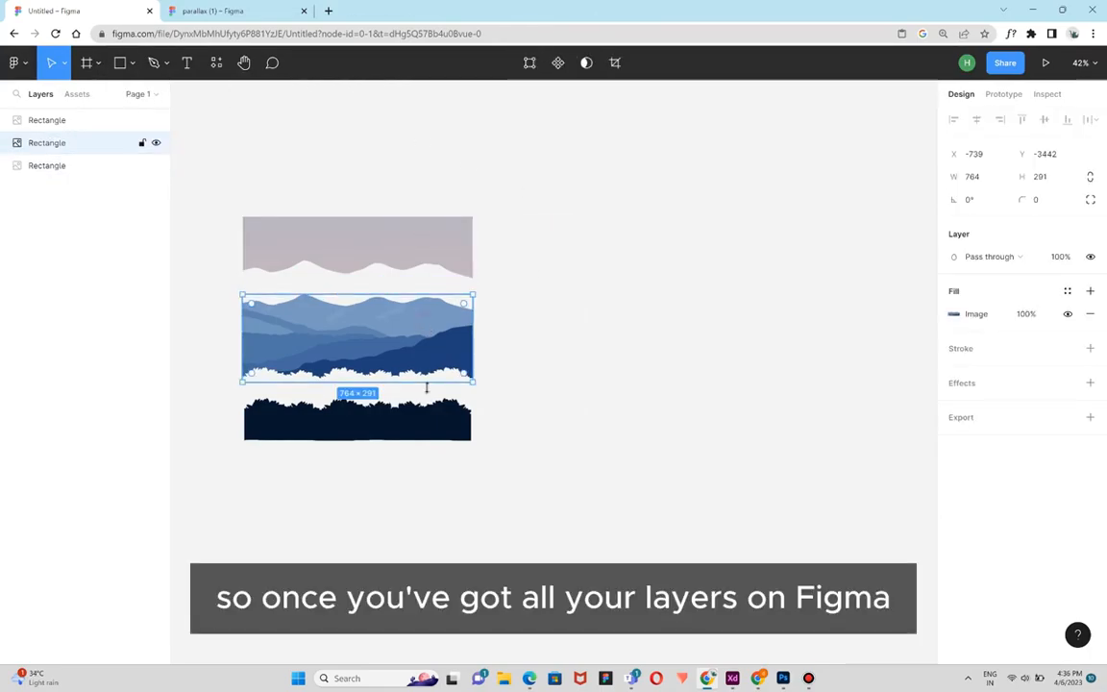
click(426, 415)
click(662, 181)
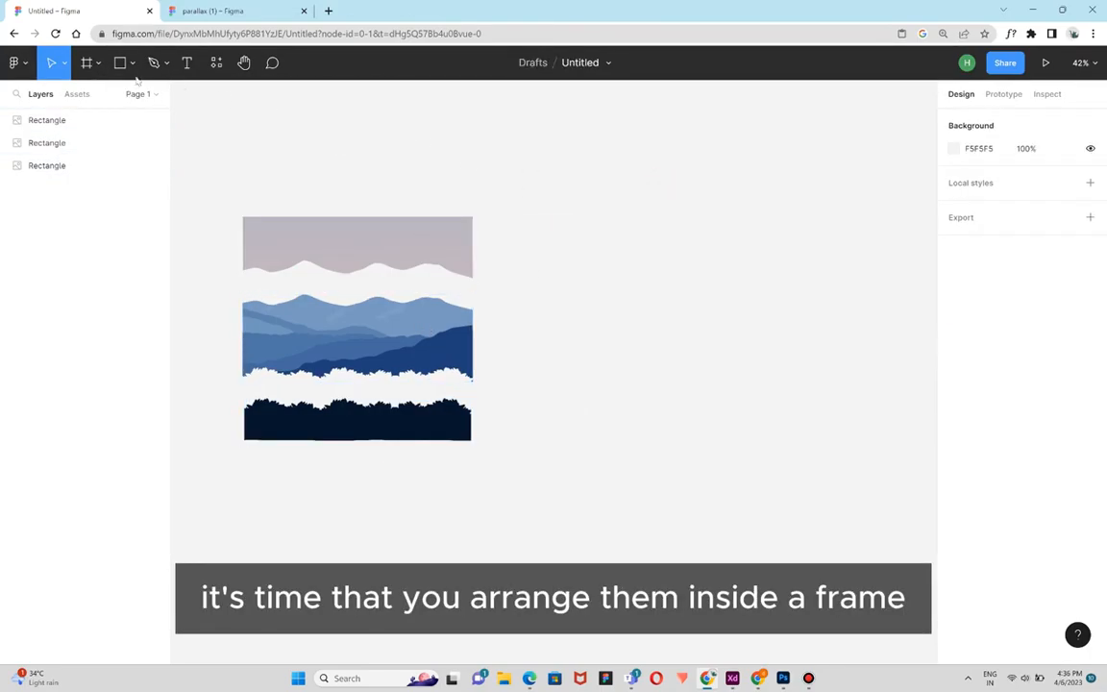
Draw a new frame beside the three images and set its size to 1920 × 1080.
click(100, 64)
click(84, 96)
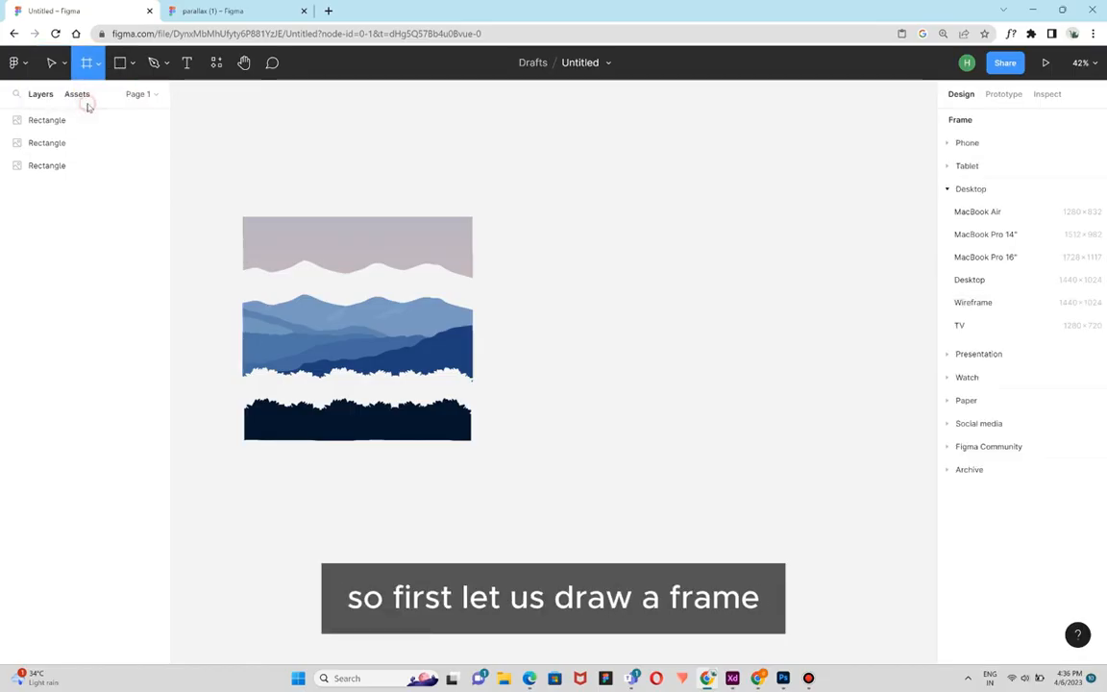
drag(506, 180, 752, 321)
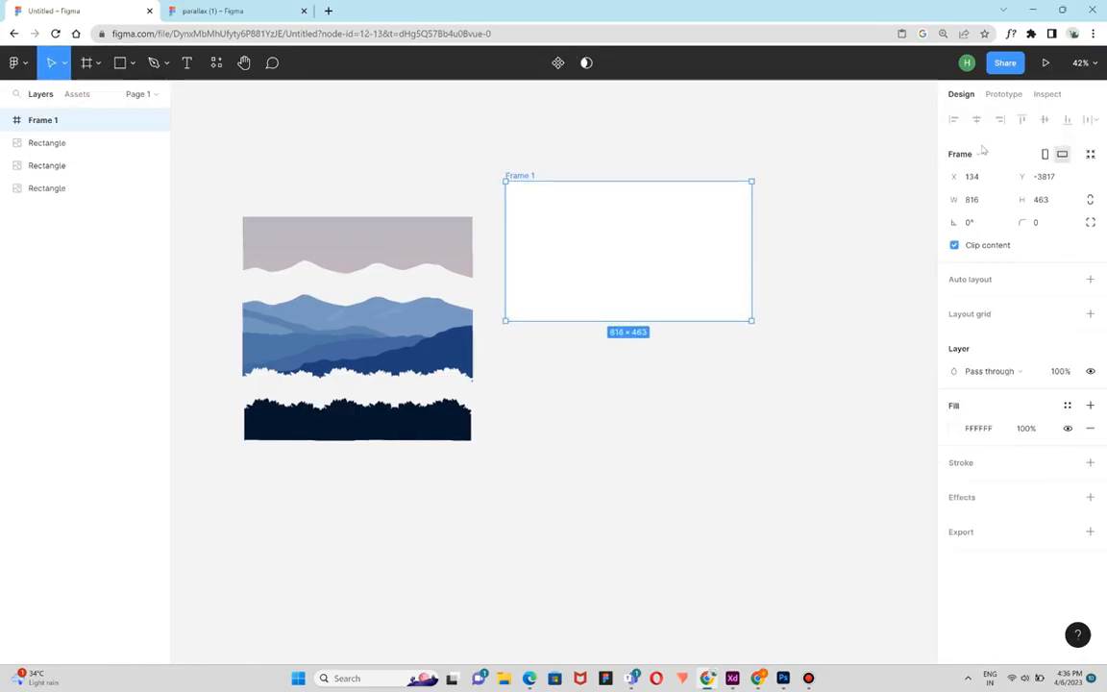
key(BackSpace)
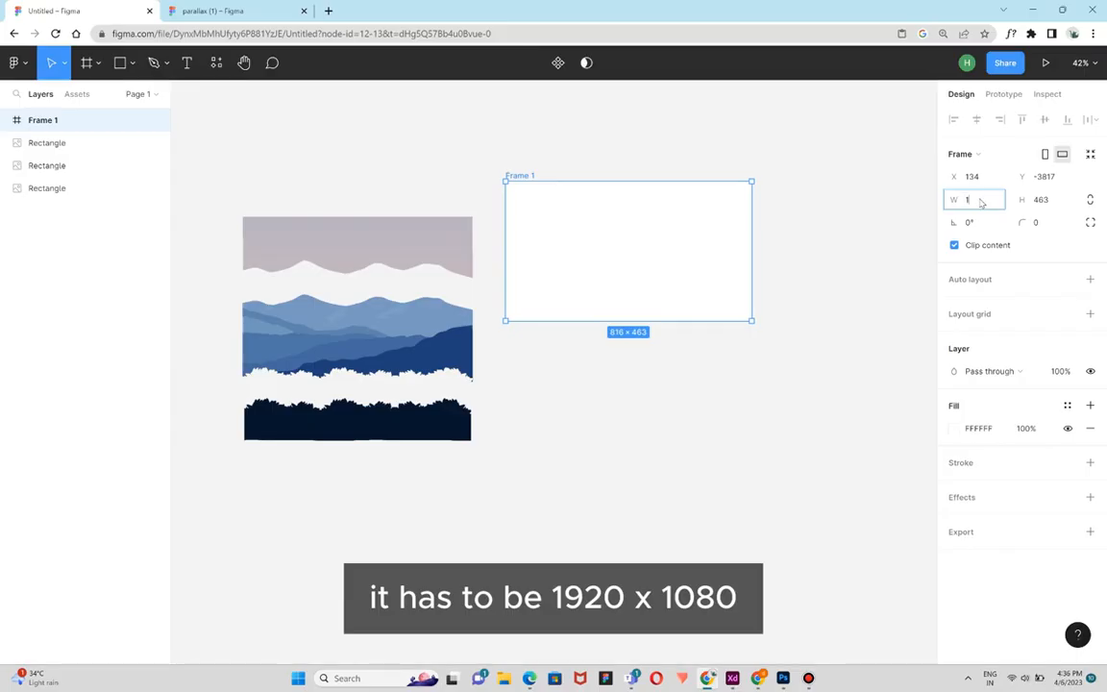
click(1060, 205)
text(1080)
key(Return)
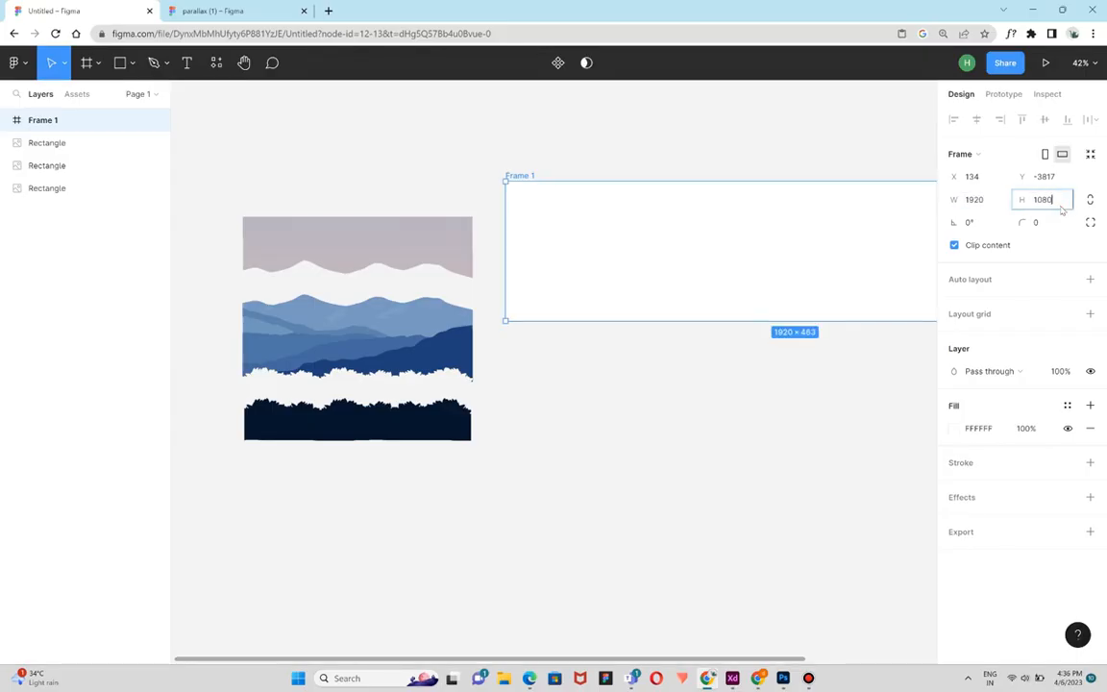
Move the empty 1920 × 1080 frame to a free area below the three layer images.
scroll(947, 197, down, 1)
scroll(834, 187, right, 2)
scroll(835, 188, down, 1)
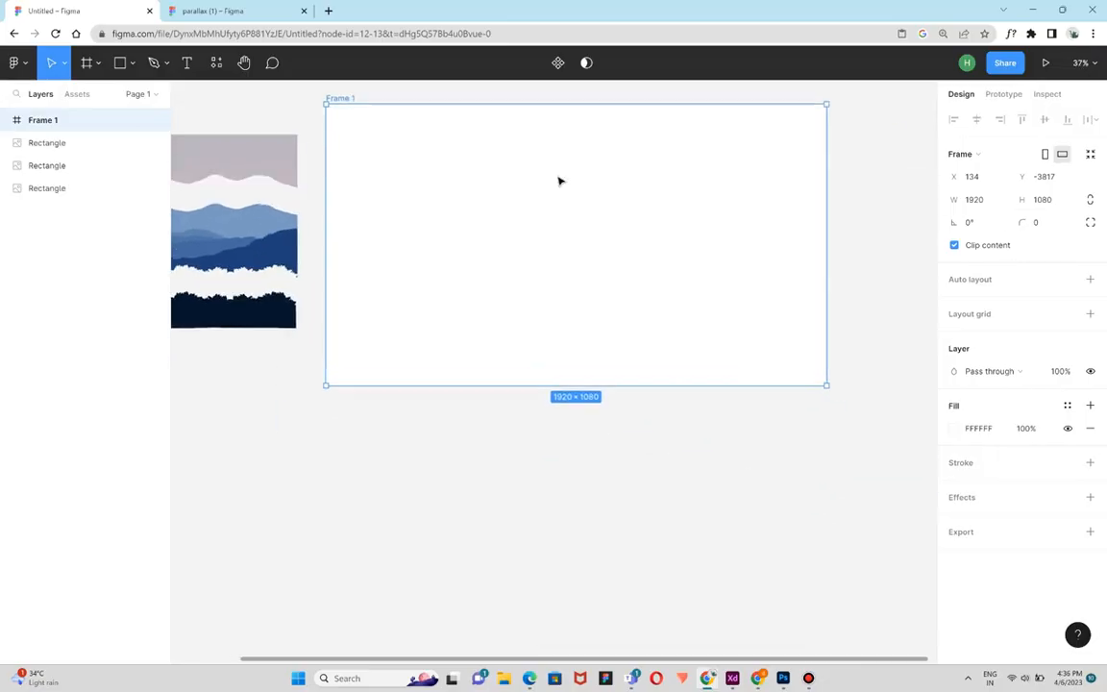
drag(348, 88, 290, 377)
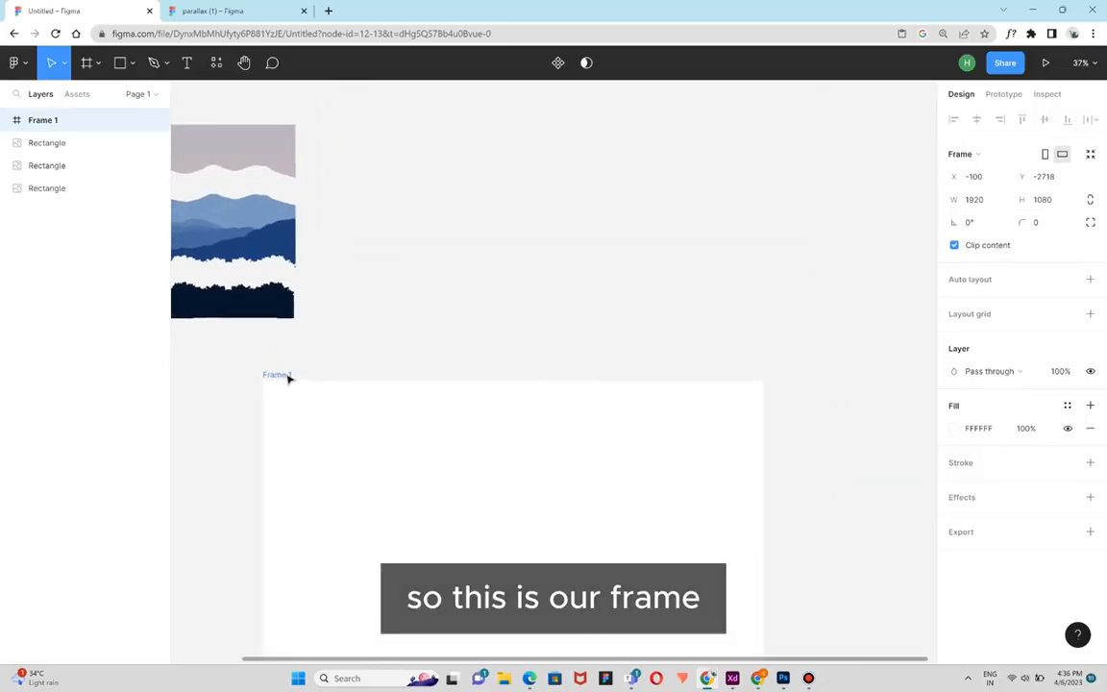
Move the mountain image up against the sky and the foreground image up over the mountains' lower edge.
scroll(286, 375, down, 3)
scroll(319, 284, left, 3)
scroll(385, 211, down, 2)
scroll(409, 212, up, 1)
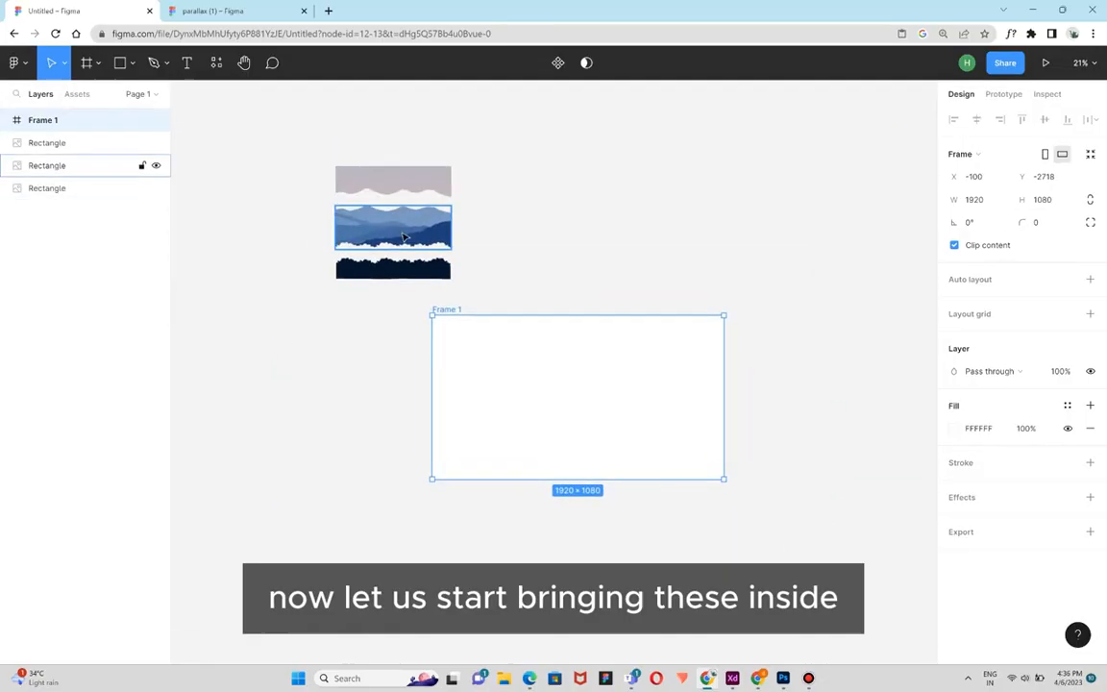
drag(405, 236, 404, 222)
drag(405, 269, 445, 235)
Stretch the foreground image to about 763 × 143 so its width matches the mountain image.
scroll(409, 236, up, 5)
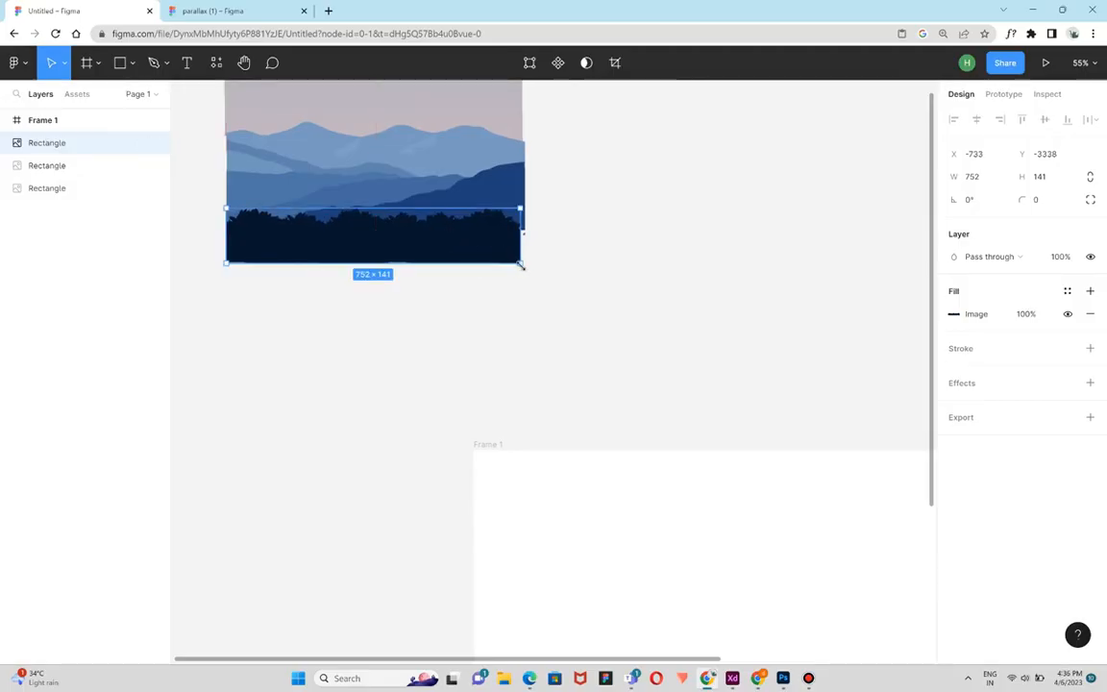
mouse_move(521, 265)
mouse_down()
mouse_move(540, 270)
mouse_move(523, 266)
mouse_up()
click(573, 233)
ctrl+scroll(574, 227, down, 5)
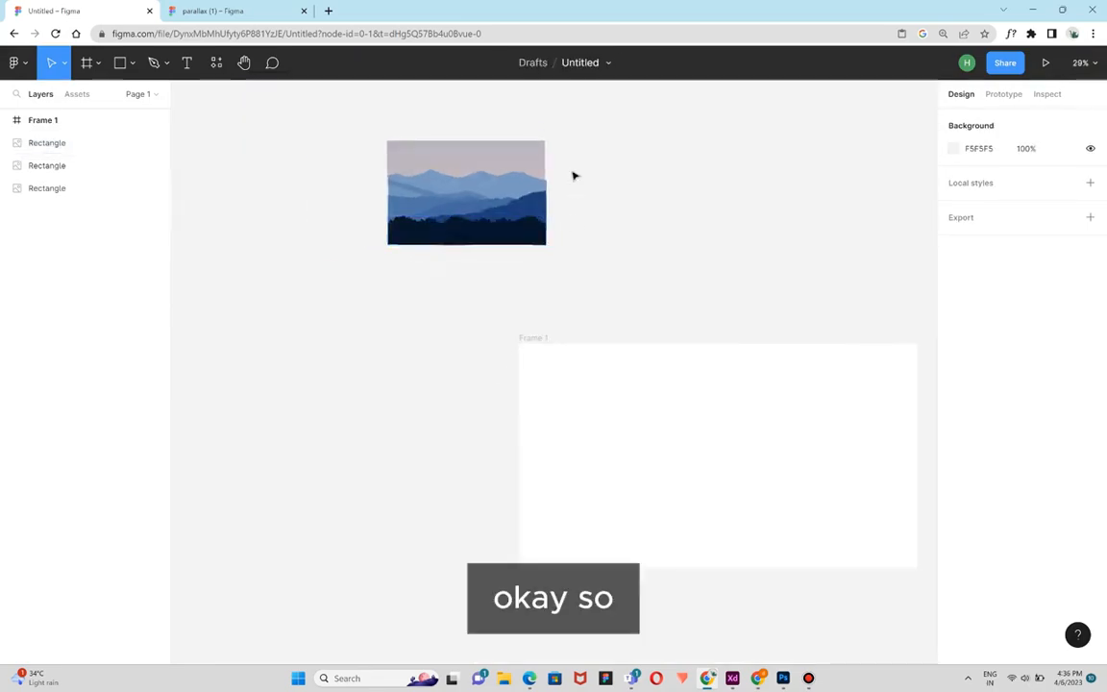
Separate the stacked images again by moving the sky up and the dark foreground down from the mountains.
drag(493, 147, 358, 303)
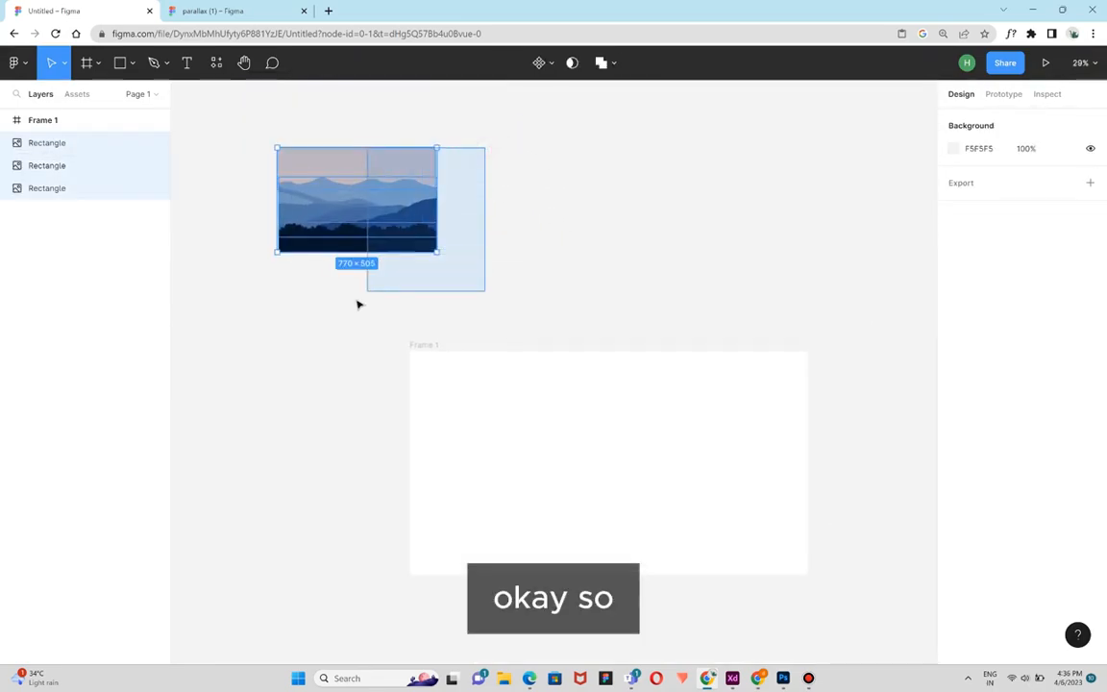
click(493, 181)
drag(407, 171, 410, 150)
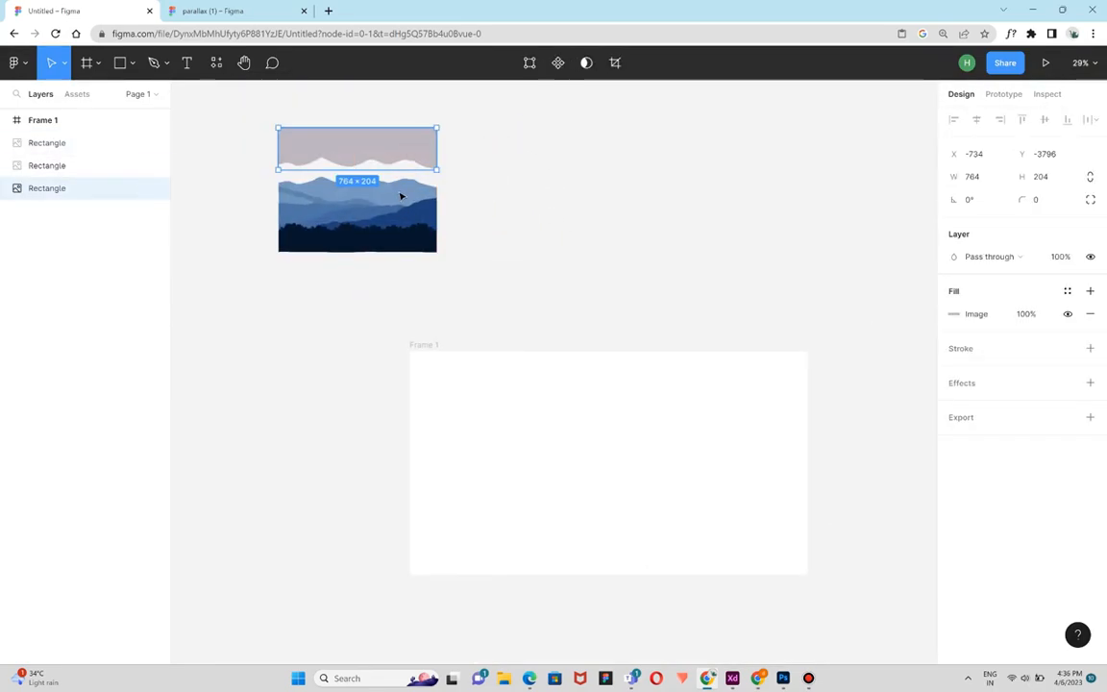
click(399, 191)
drag(404, 228, 395, 260)
Rename the sky image's layer as "sky".
click(387, 152)
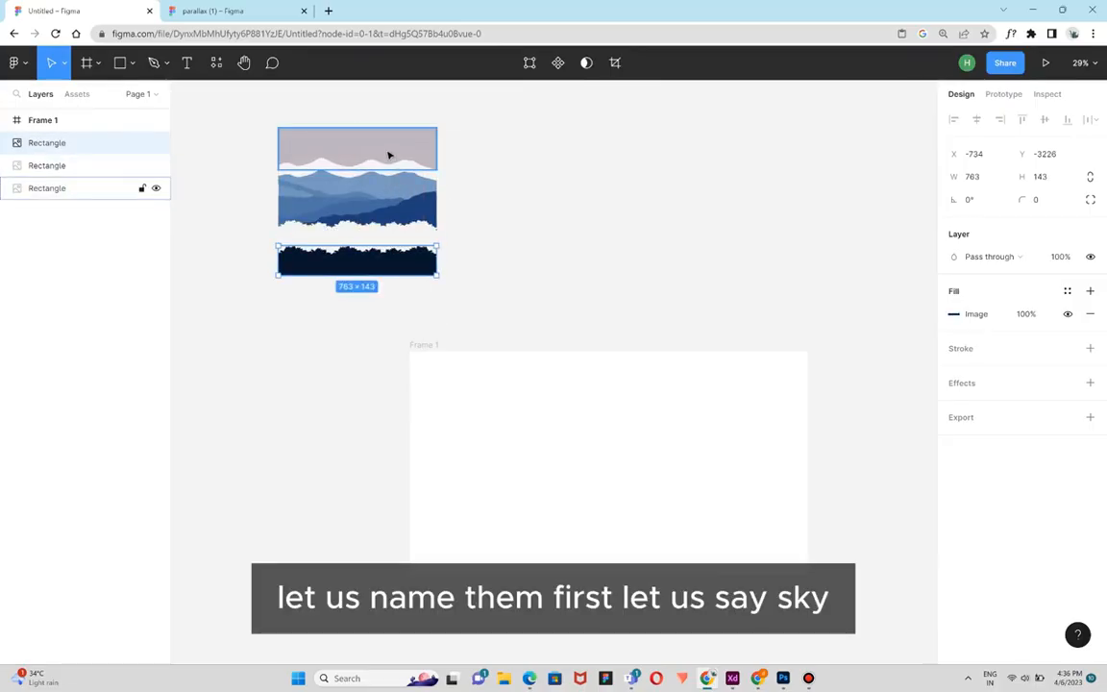
double_click(62, 191)
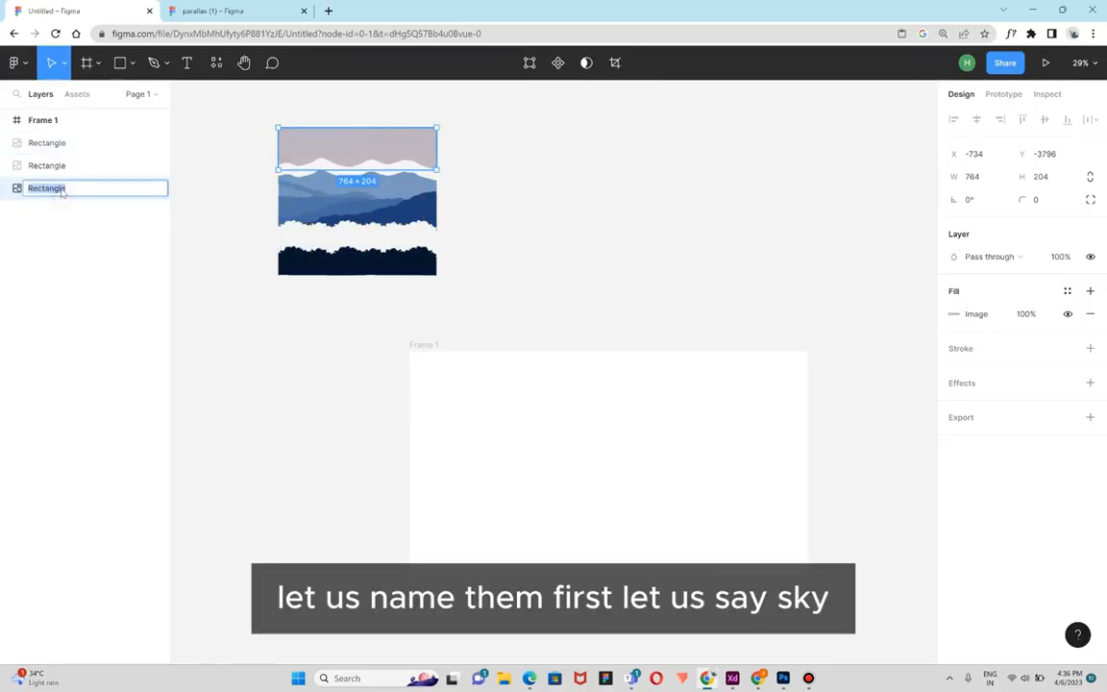
text(sky)
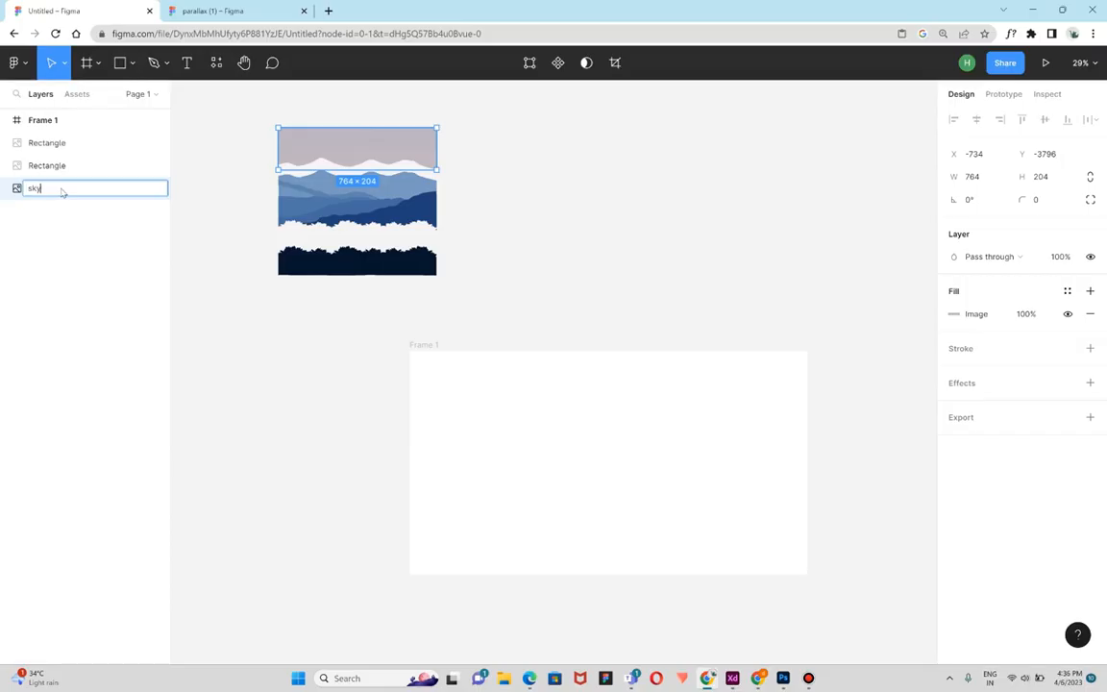
click(118, 211)
Rename the mountain image's layer as "mountains".
click(131, 173)
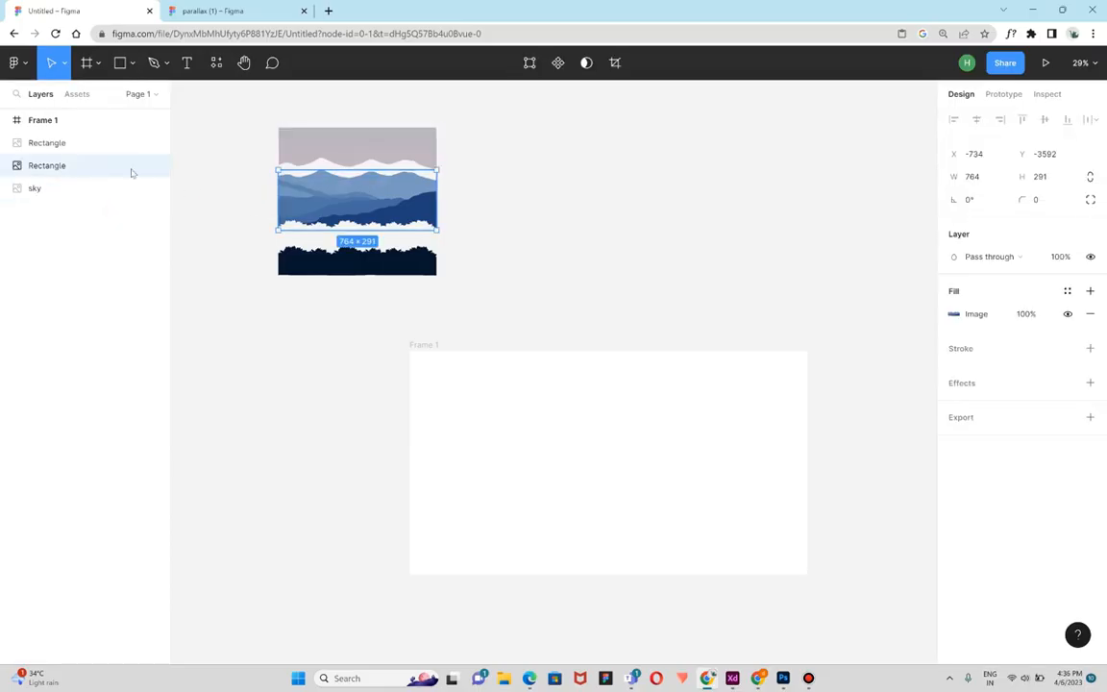
double_click(67, 170)
text(mo)
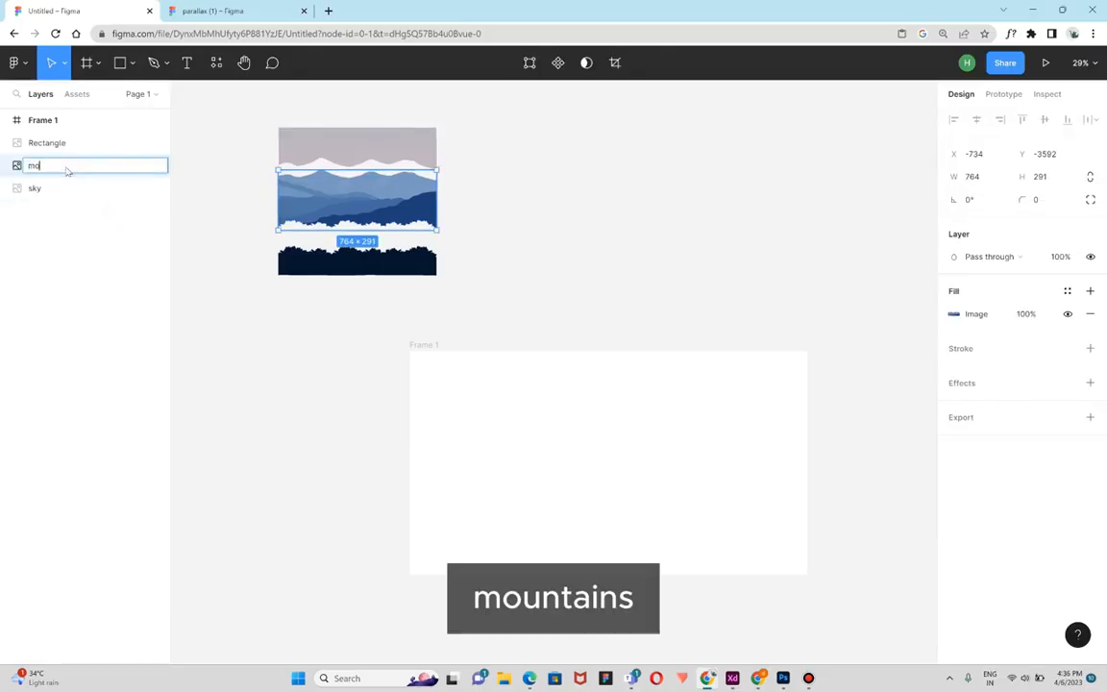
text(untains)
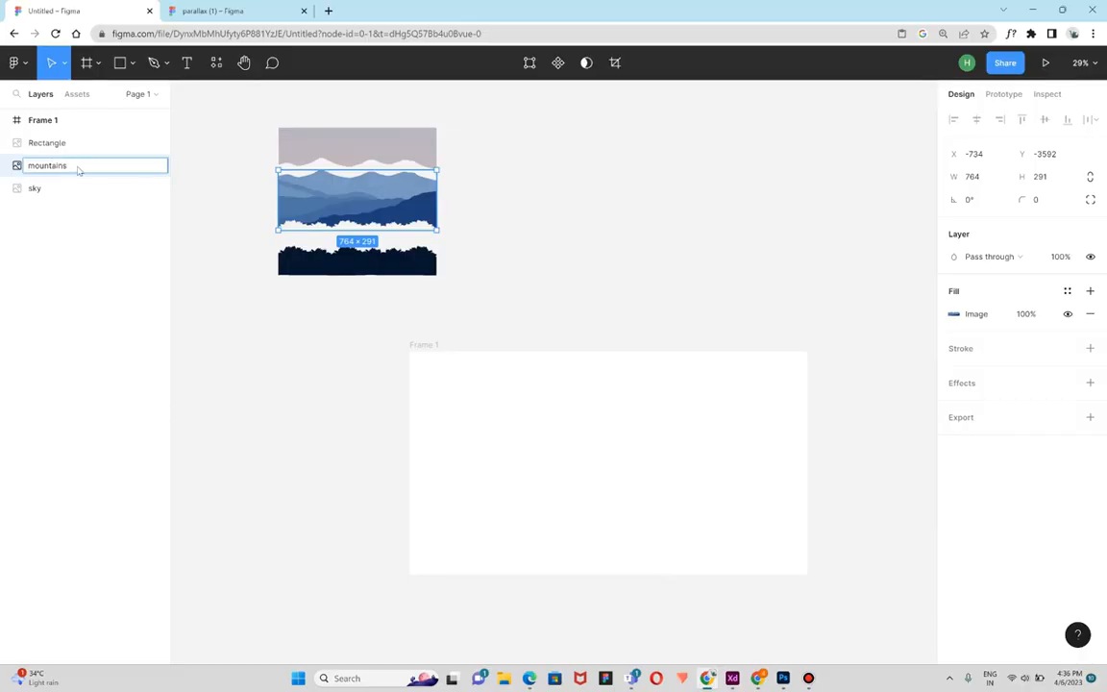
Rename the dark foreground image's layer as "grass".
click(82, 146)
double_click(84, 150)
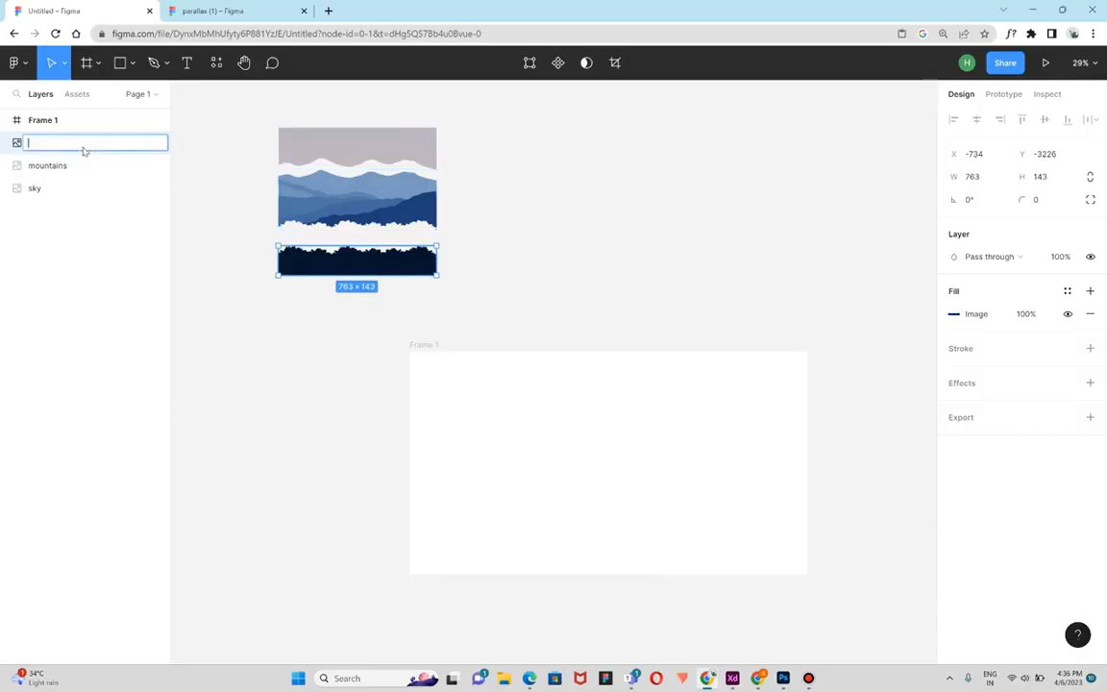
text(grass)
click(183, 245)
Move the mountains up over the sky's lower edge and the grass up over the mountains' lower edge, aligning their sides.
click(362, 200)
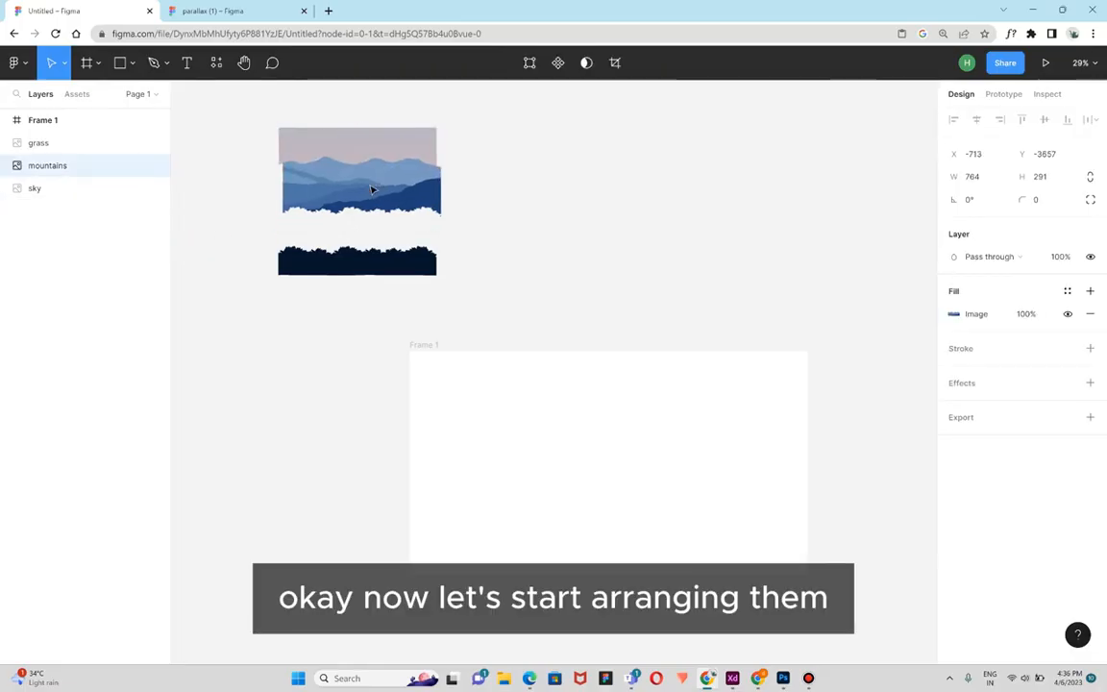
scroll(356, 125, up, 3)
scroll(412, 180, up, 1)
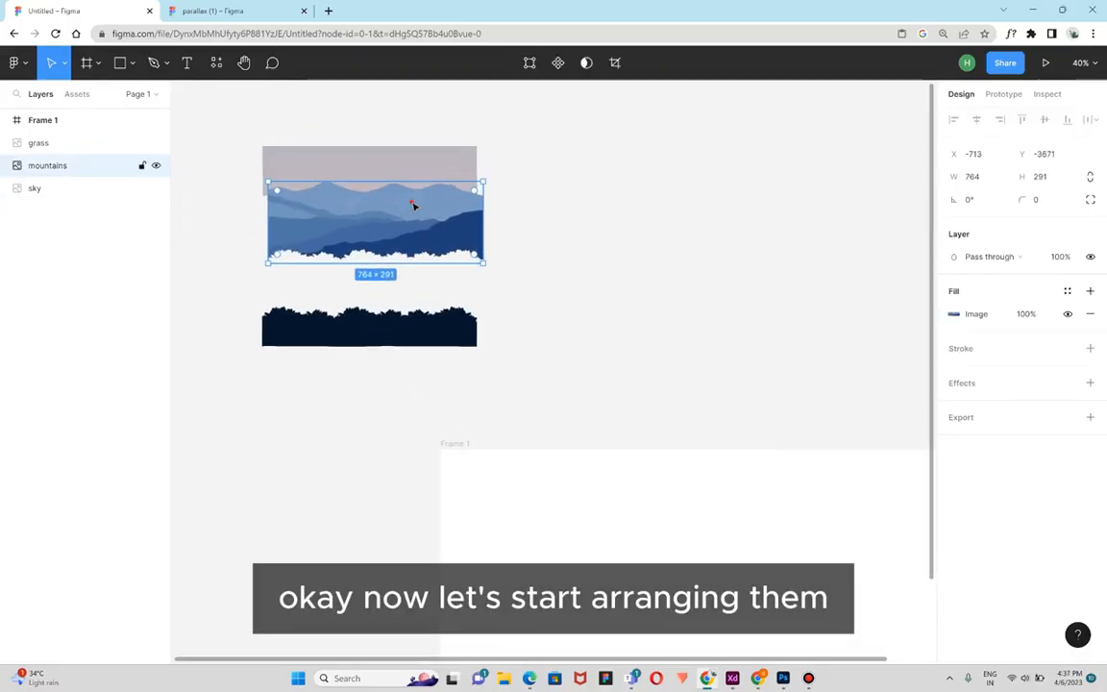
drag(413, 204, 407, 205)
drag(420, 332, 420, 271)
click(520, 250)
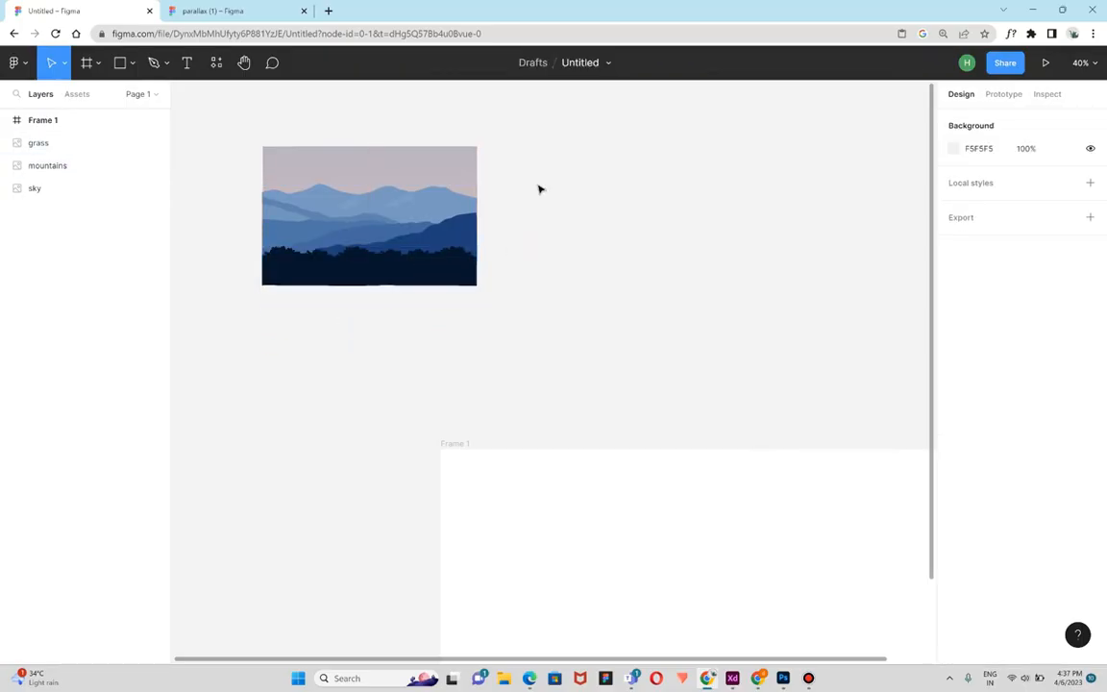
Move the sky, mountains and grass images into the 1920 × 1080 frame and scale them together to about 1920 × 1245.
scroll(533, 169, down, 3)
drag(516, 153, 583, 413)
drag(608, 457, 824, 588)
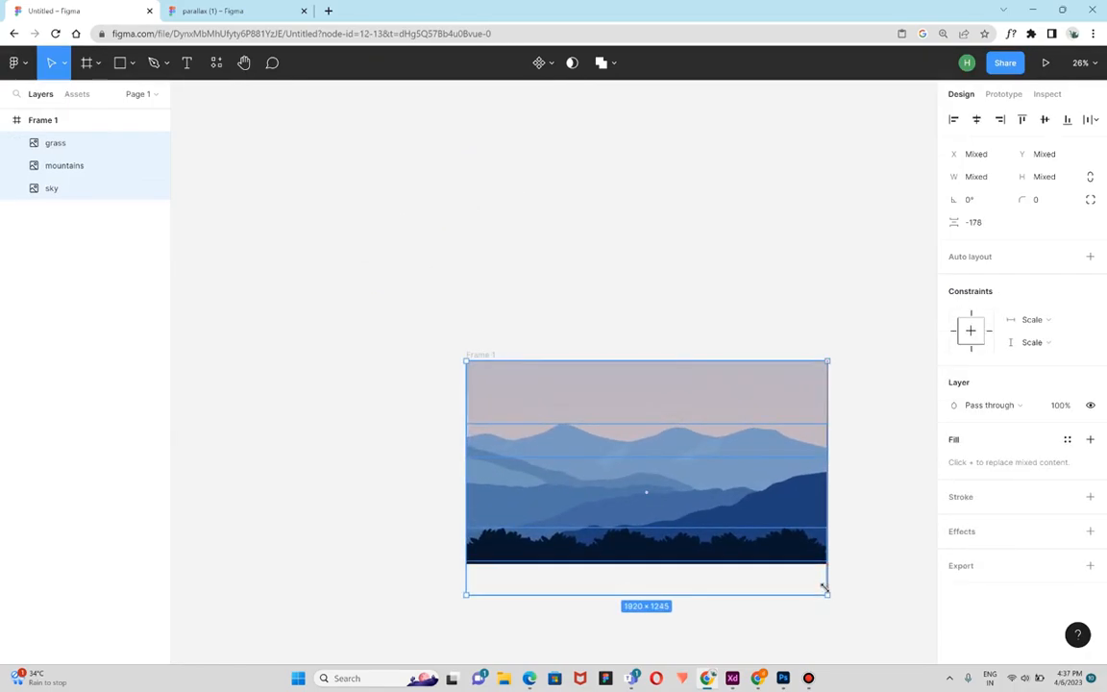
click(847, 431)
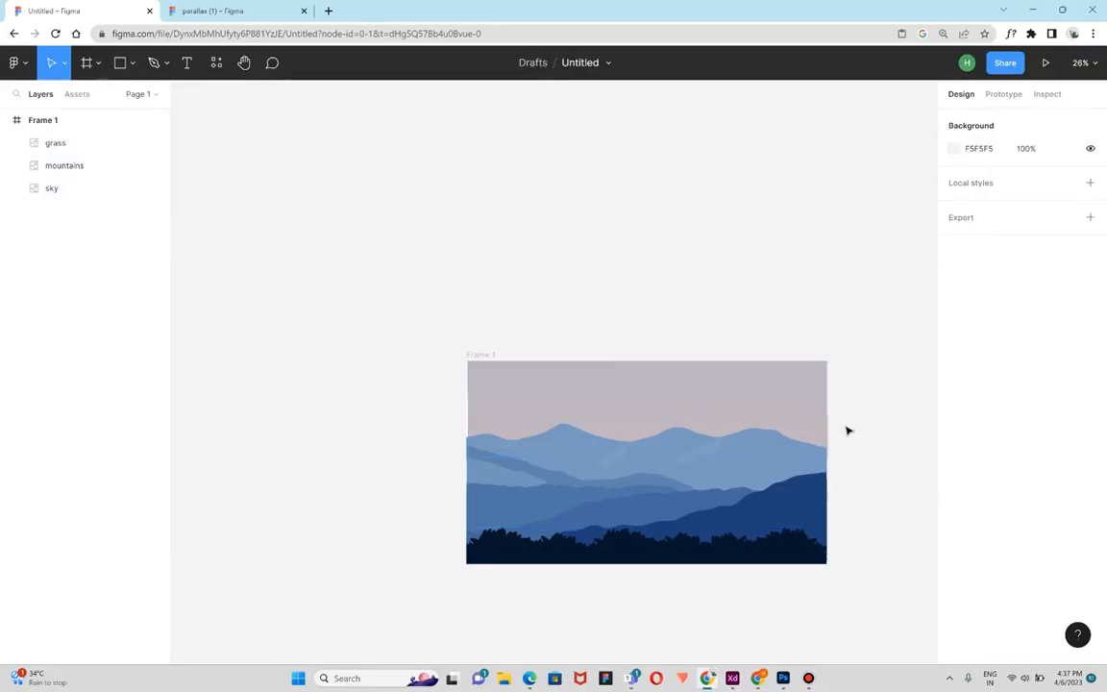
Try to lower the mountains layer inside the frame by 40 px, to Y 374.
scroll(826, 452, down, 3)
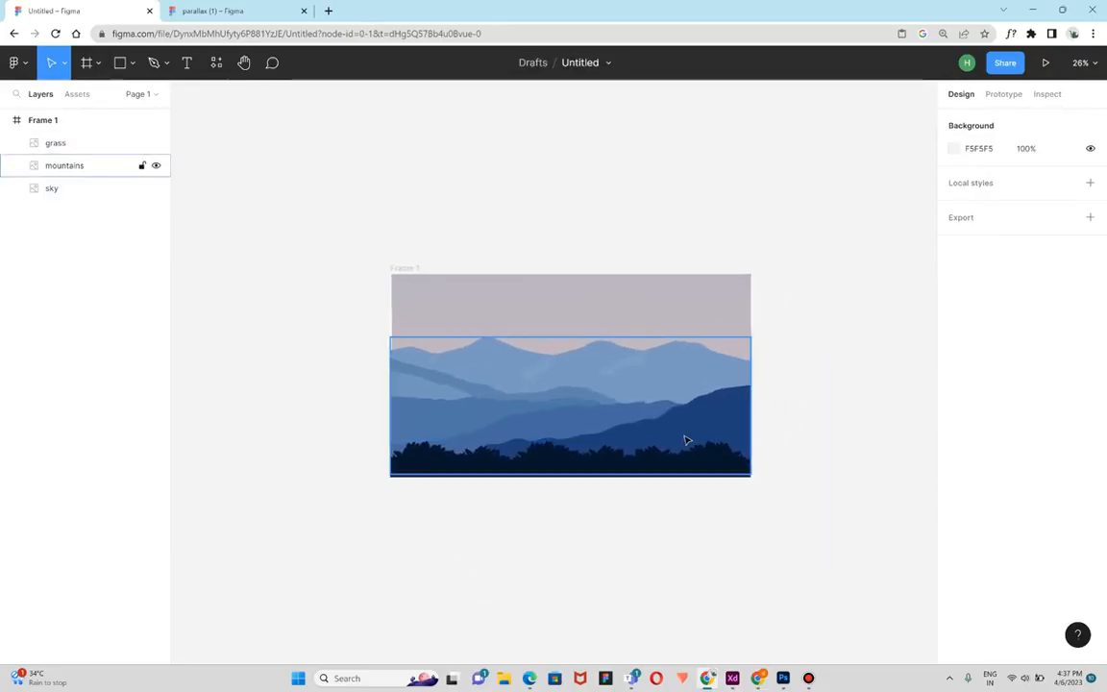
scroll(684, 441, down, 1)
scroll(685, 441, right, 2)
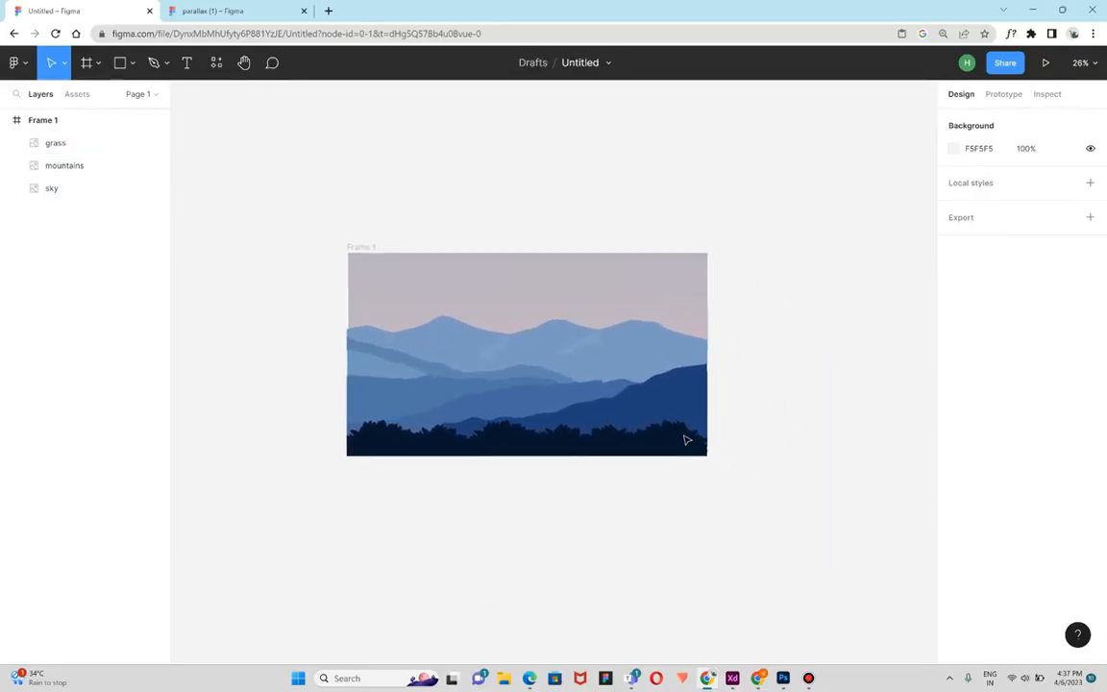
click(663, 374)
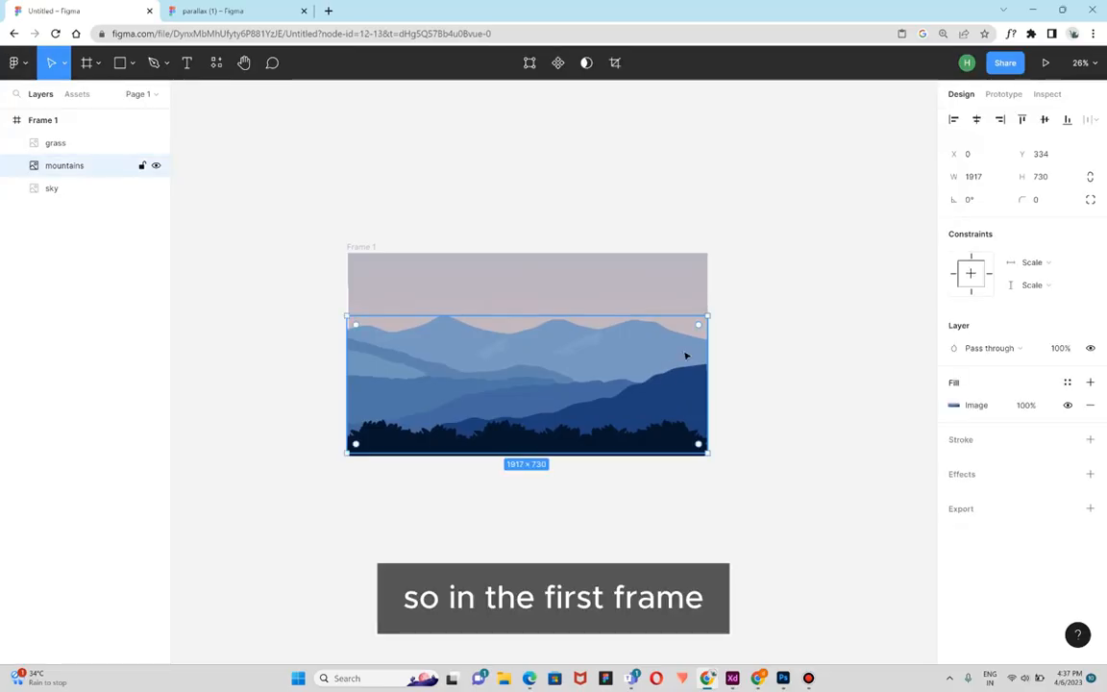
scroll(726, 324, right, 2)
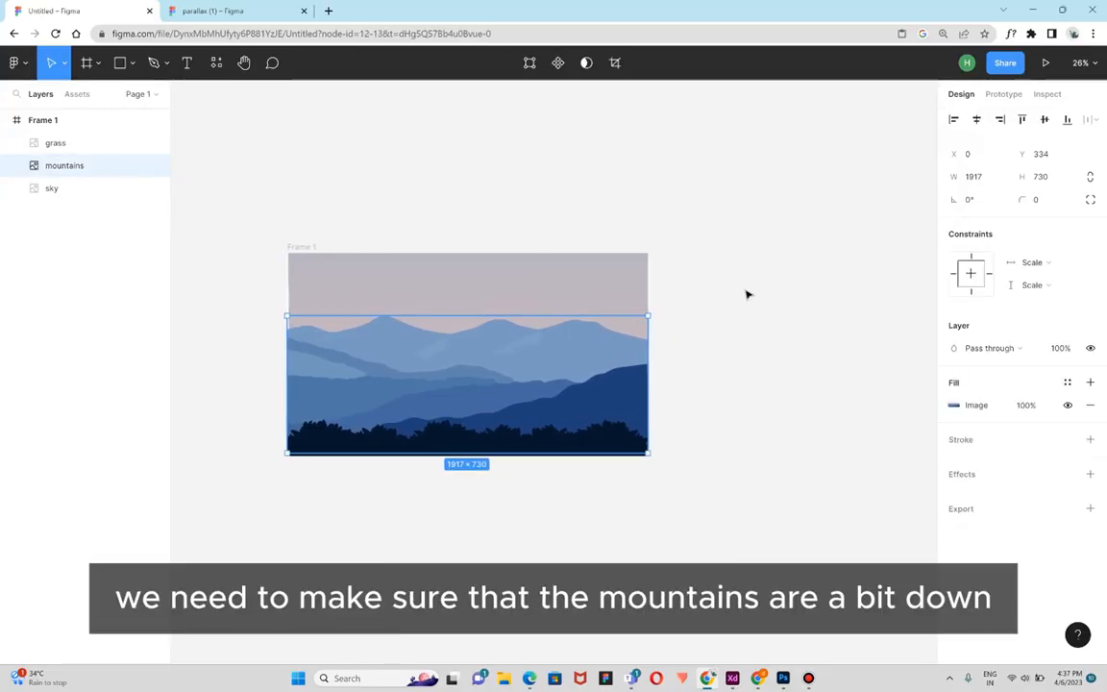
key(shift+Down)
key(shift+Down)
key(shift+Down)
key(shift+Down)
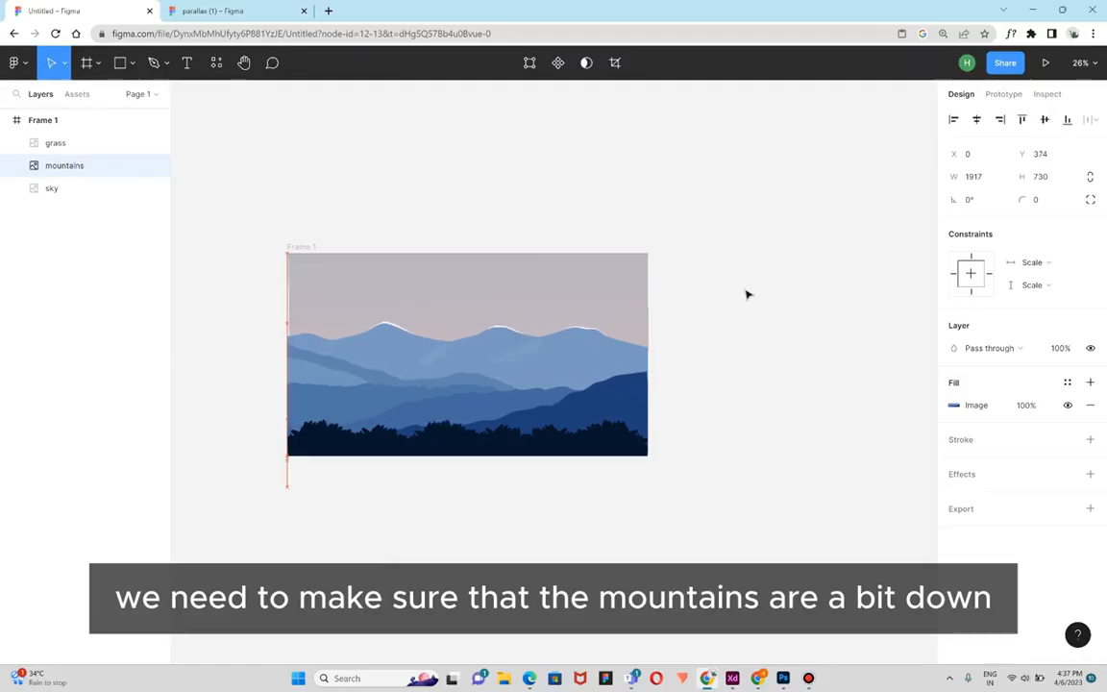
Undo the downward move of the mountains layer.
click(627, 294)
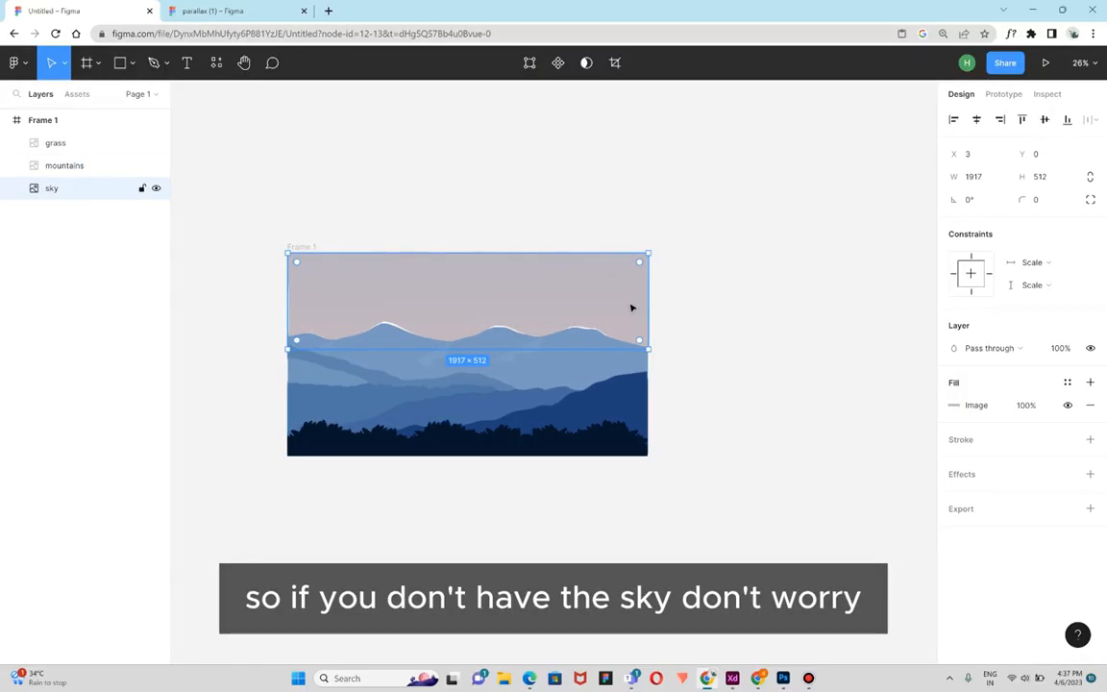
click(593, 339)
click(703, 293)
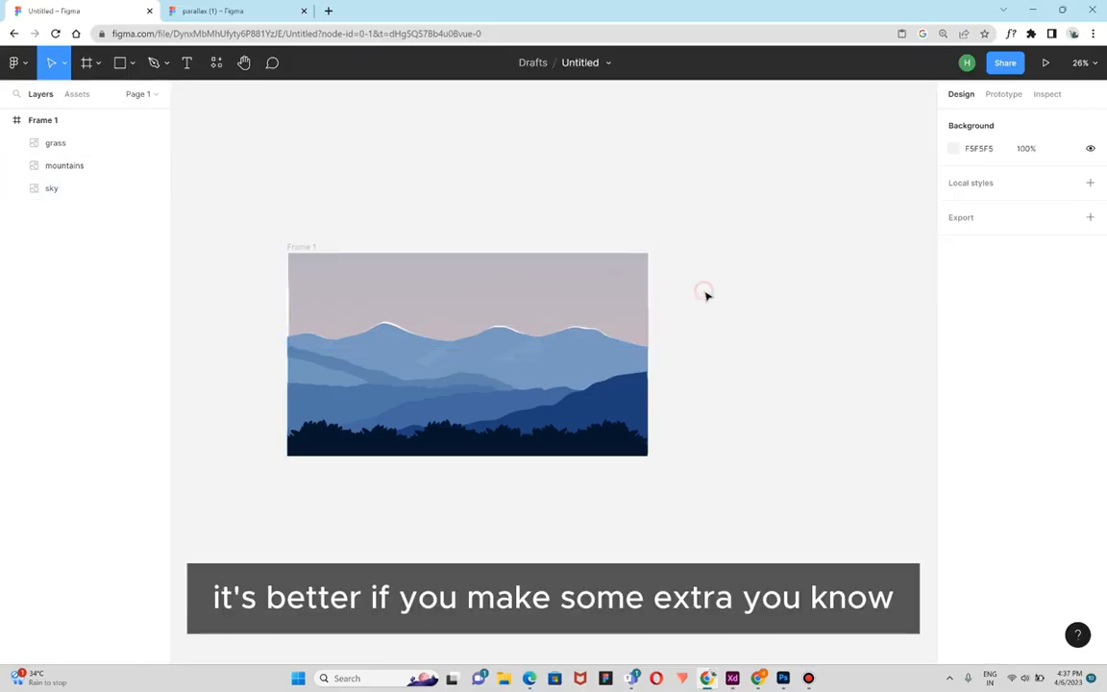
scroll(706, 296, down, 2)
key(ctrl+z)
key(ctrl+z)
key(ctrl+z)
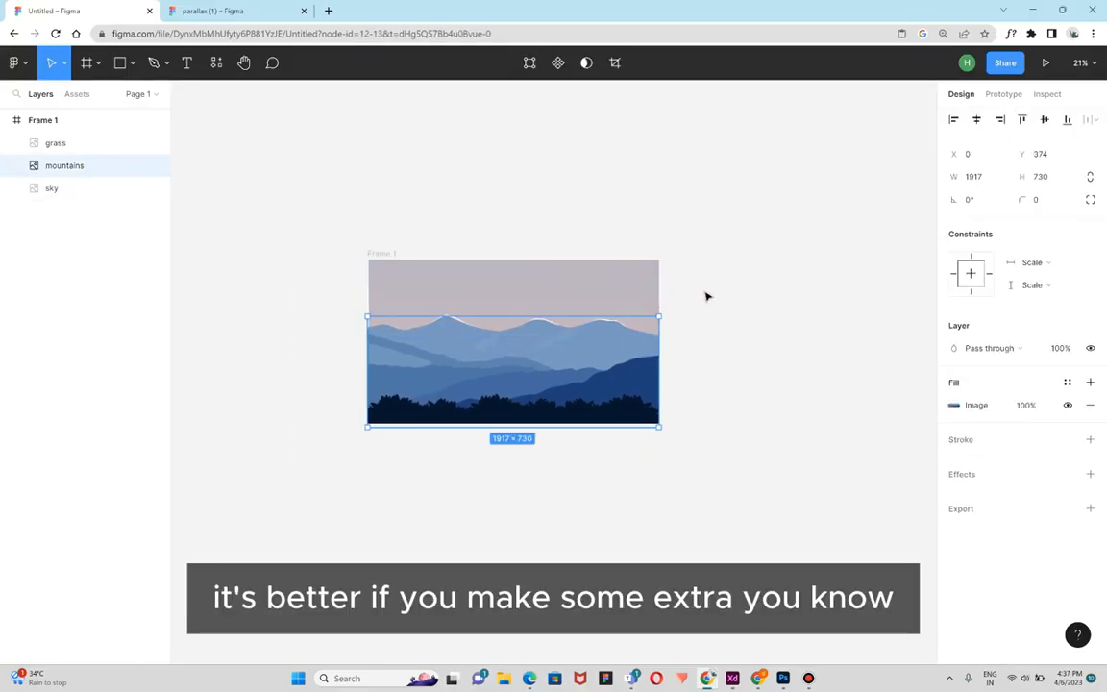
Select the grass, mountains and sky layers together and move them out of the frame onto the empty canvas.
scroll(696, 284, down, 2)
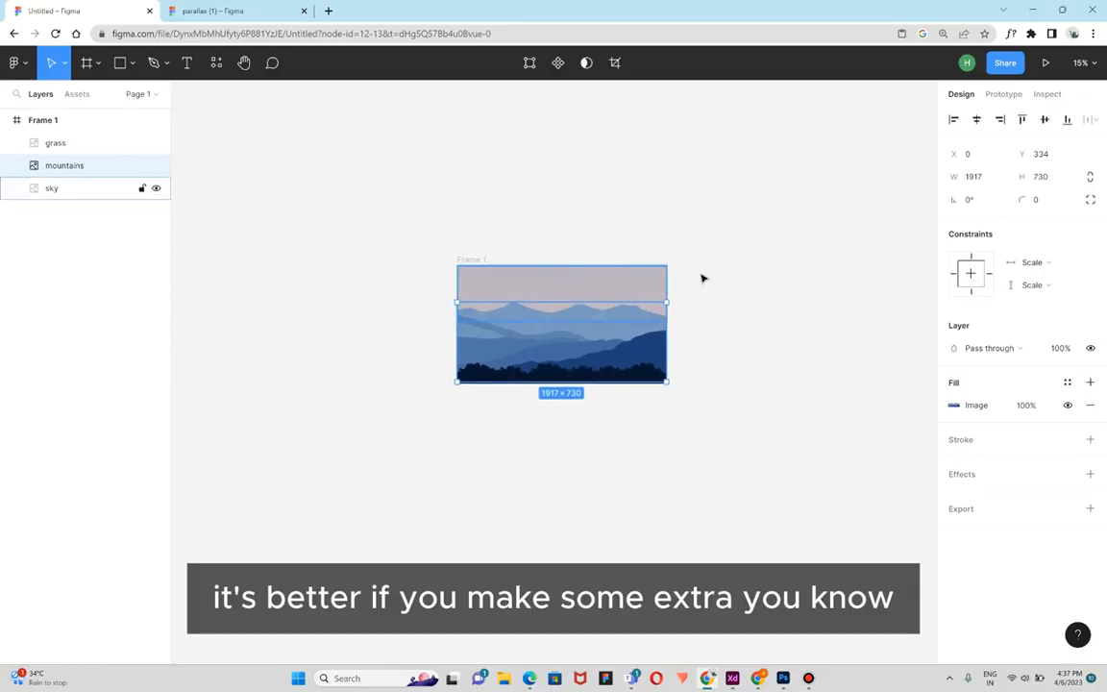
drag(704, 279, 592, 336)
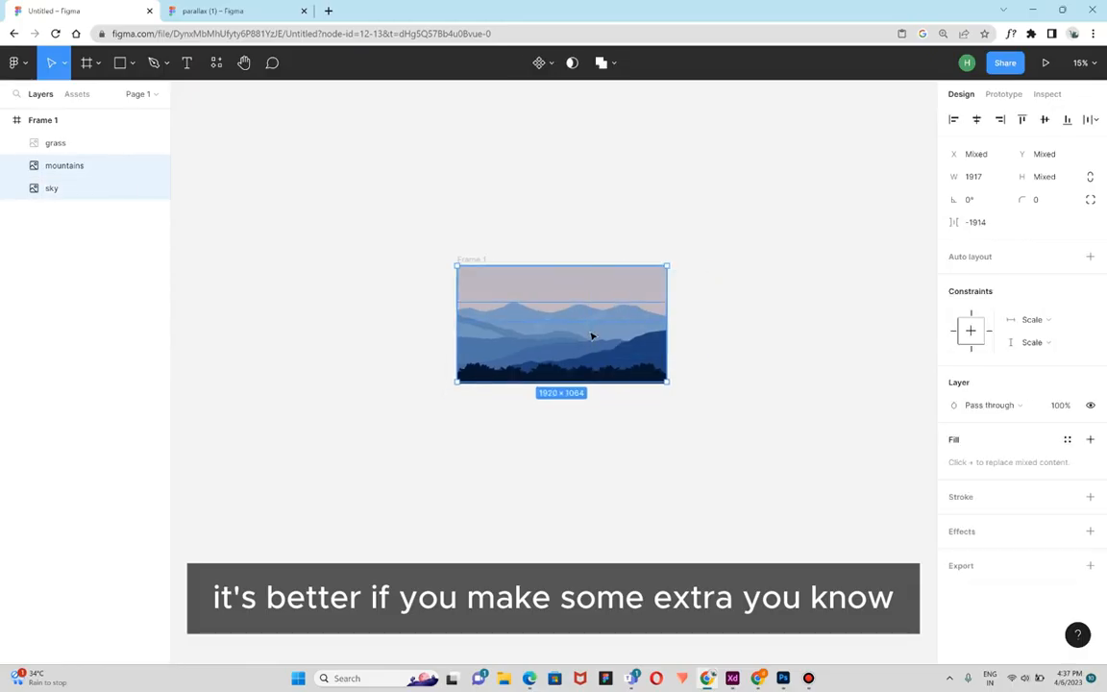
click(61, 143)
shift+click(81, 165)
shift+click(70, 191)
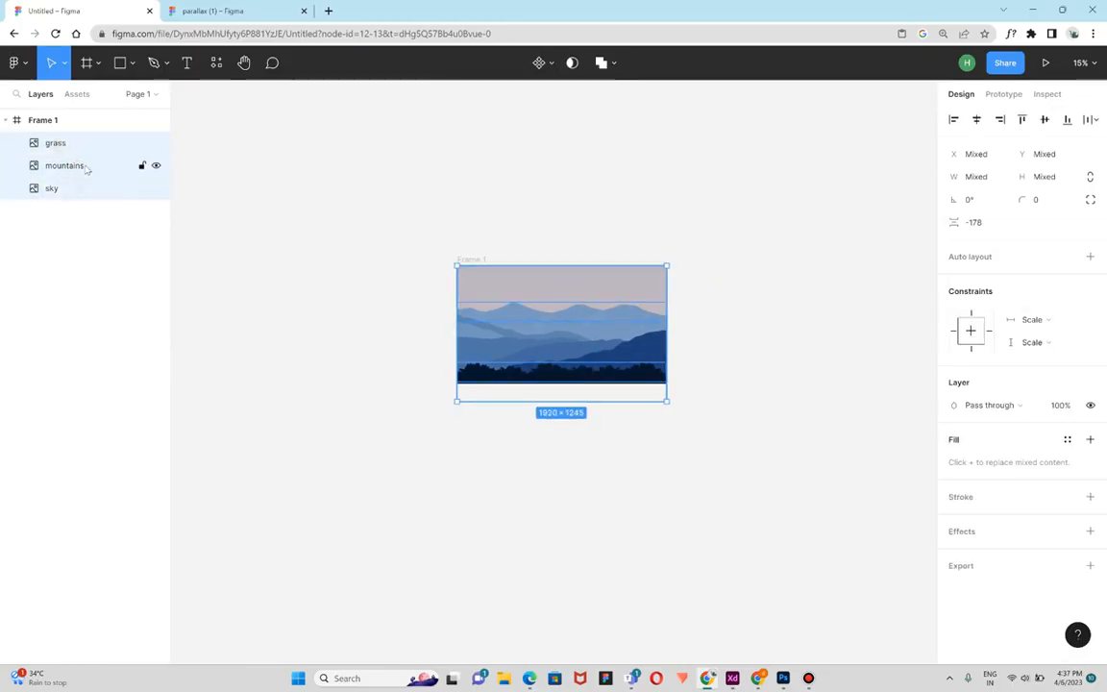
drag(603, 297, 316, 203)
scroll(514, 153, left, 3)
click(514, 153)
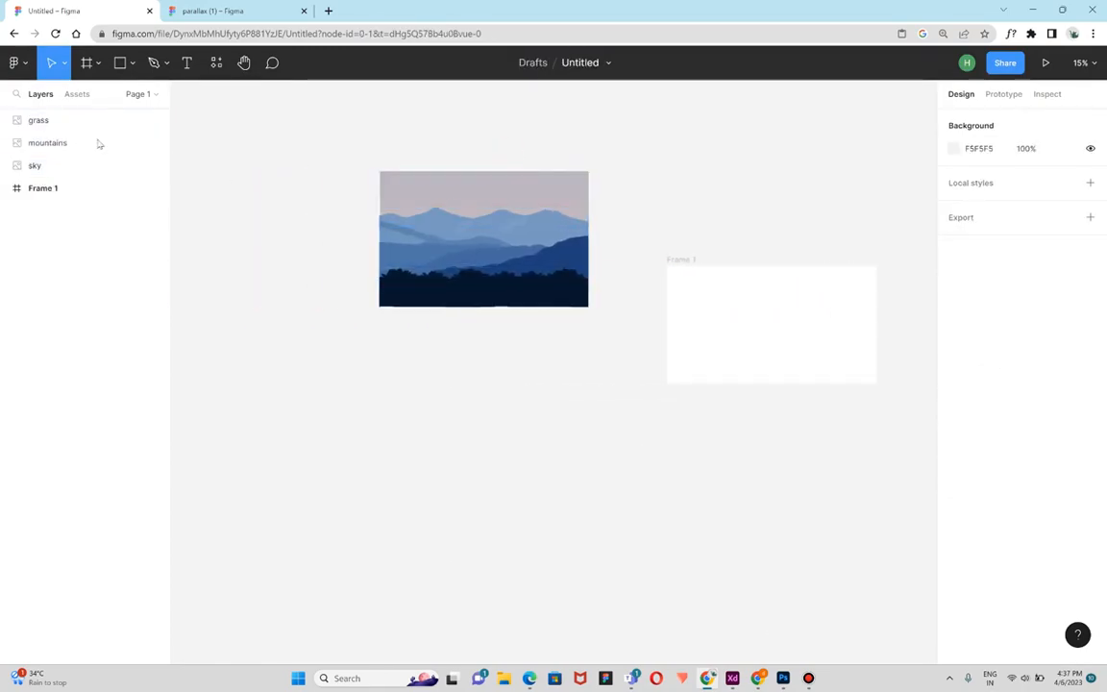
Draw a rectangle about 1915 × 358 over the sky's upper edge, extending above the artwork.
click(119, 62)
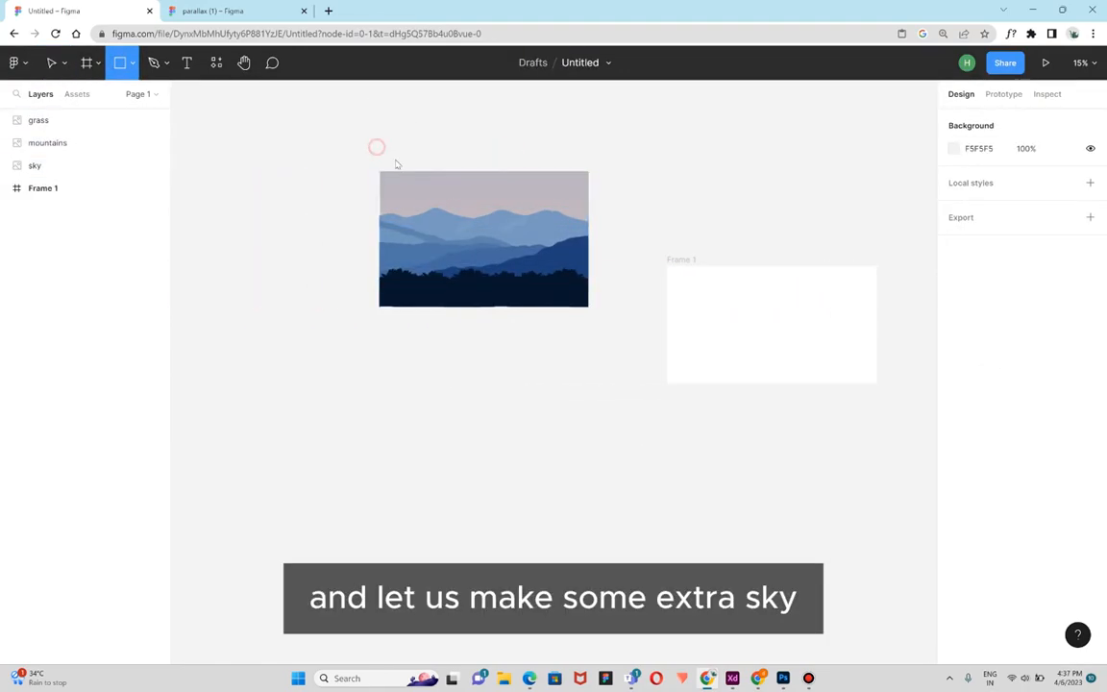
drag(378, 147, 589, 179)
drag(532, 146, 538, 139)
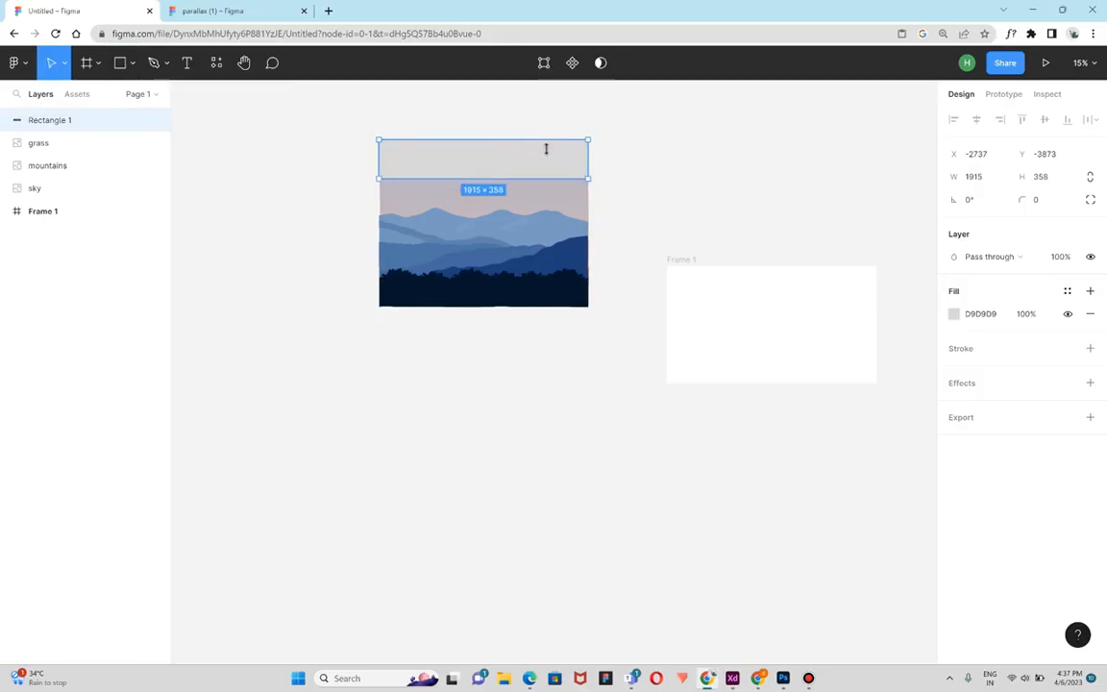
Fill the rectangle above the artwork with the colour C1B6C0 sampled from the sky.
click(954, 316)
click(785, 508)
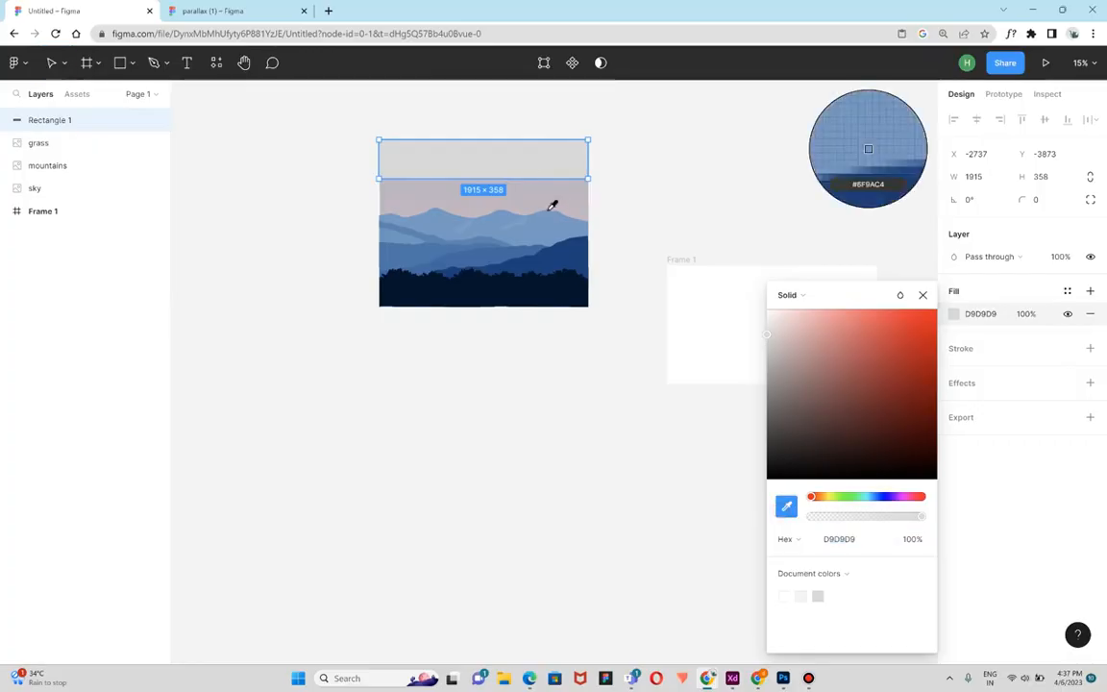
click(520, 169)
click(787, 508)
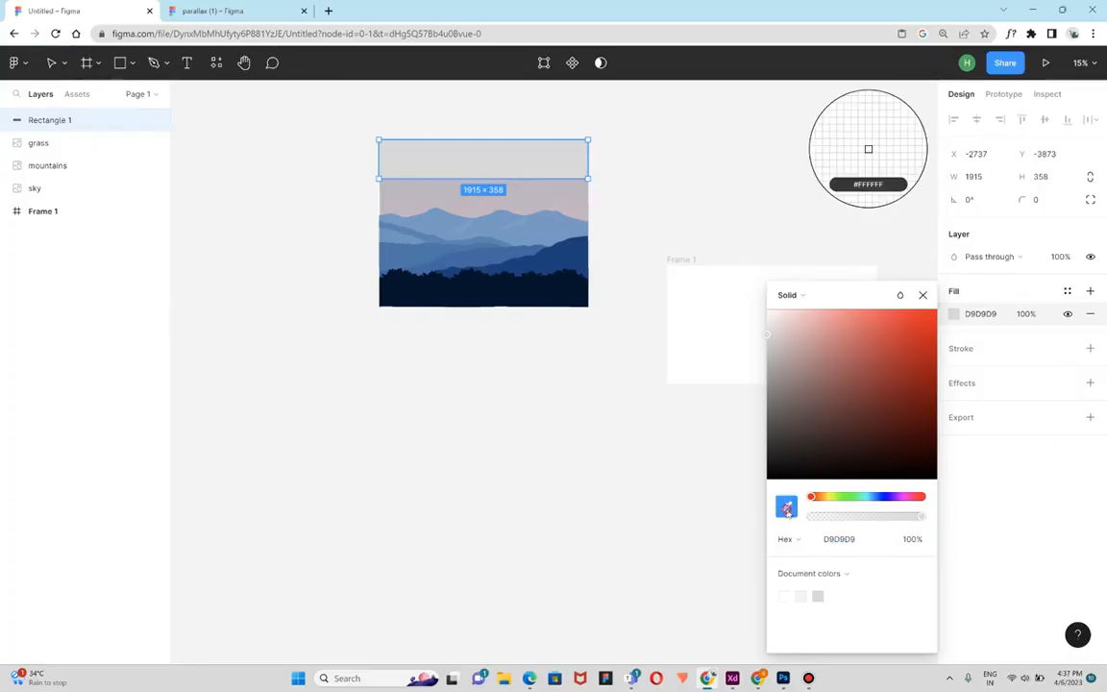
click(541, 193)
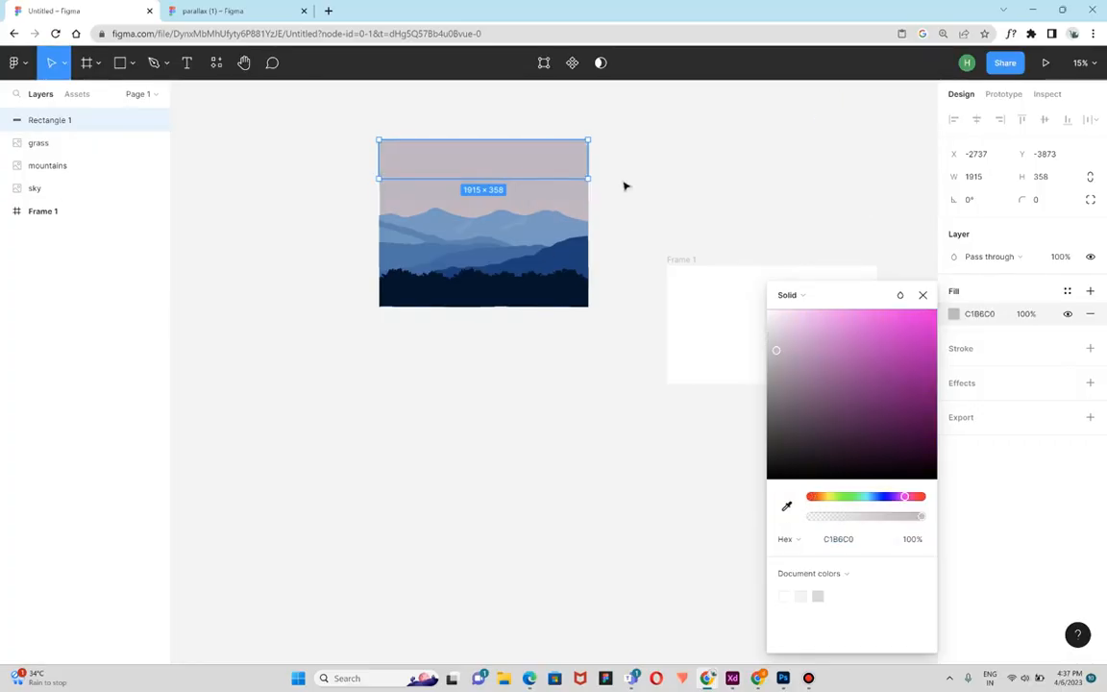
click(625, 183)
Duplicate the sky-coloured rectangle over the grass's lower edge and fill the copy with the dark colour sampled from the grass.
drag(549, 173, 555, 328)
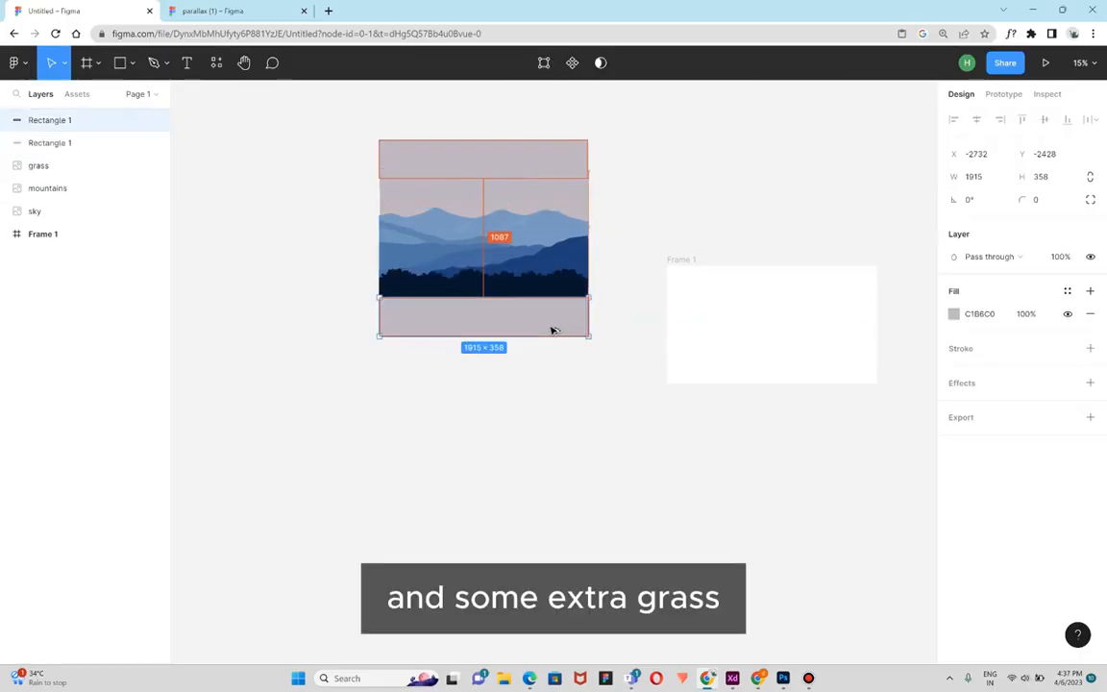
click(955, 314)
click(786, 506)
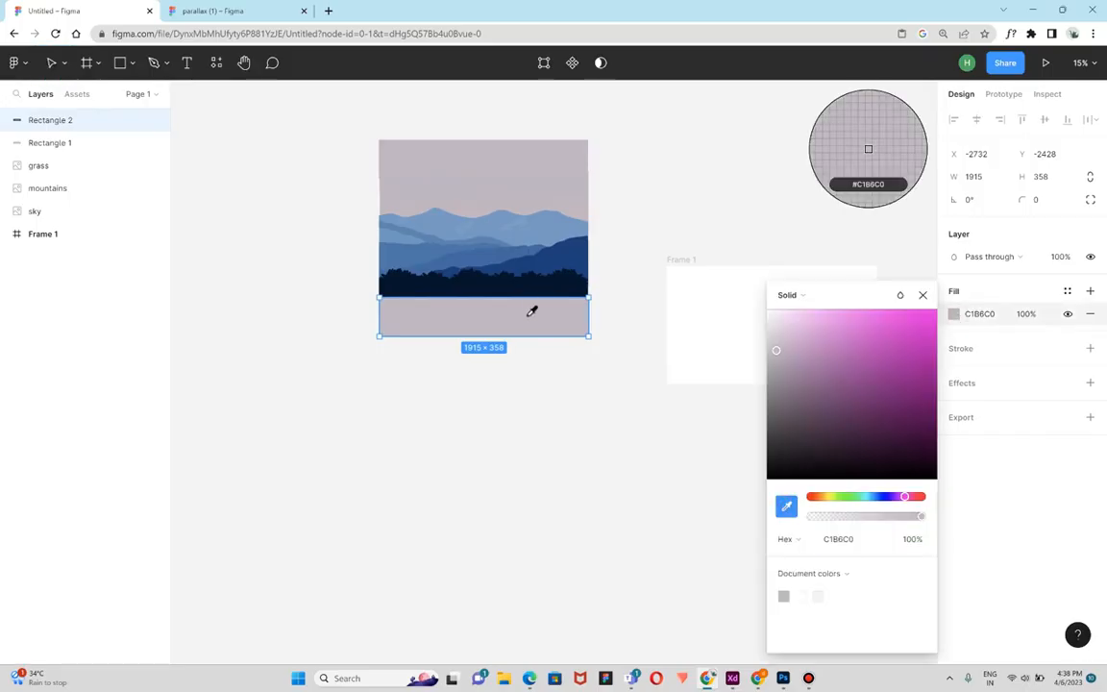
click(536, 289)
click(642, 198)
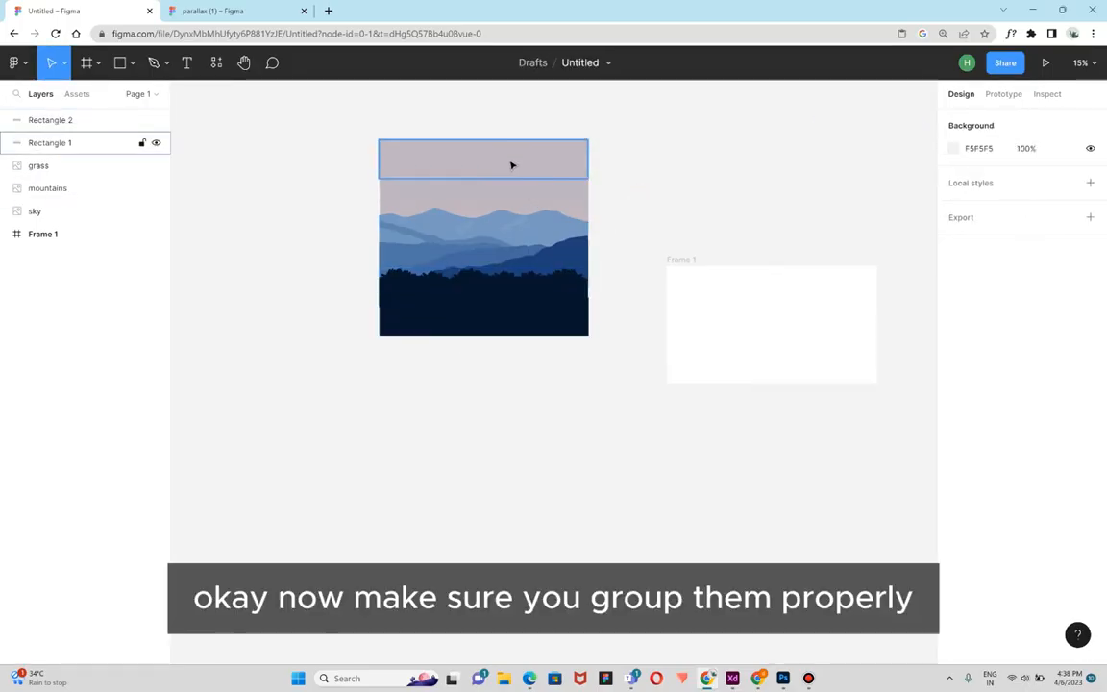
click(511, 166)
shift+click(507, 198)
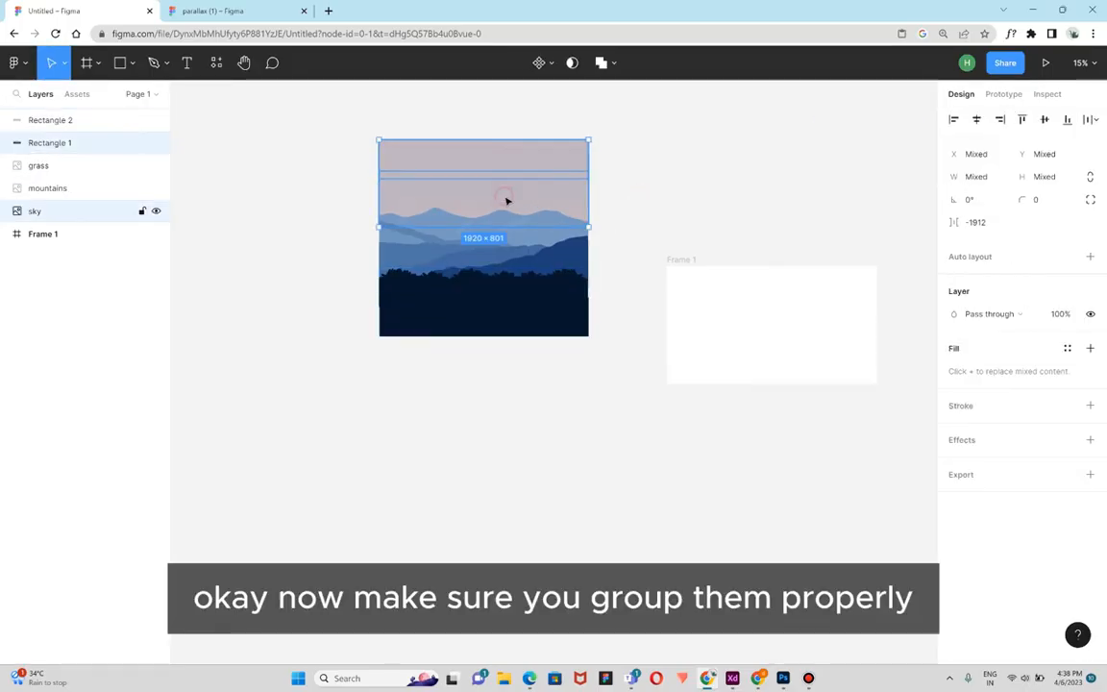
click(628, 165)
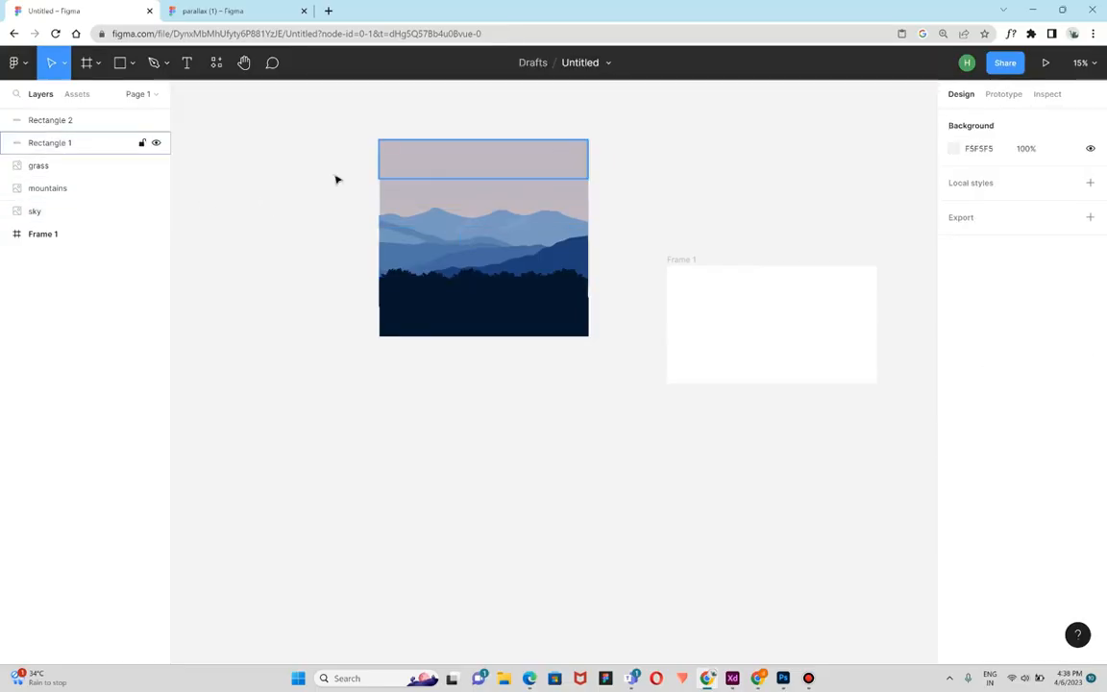
click(88, 143)
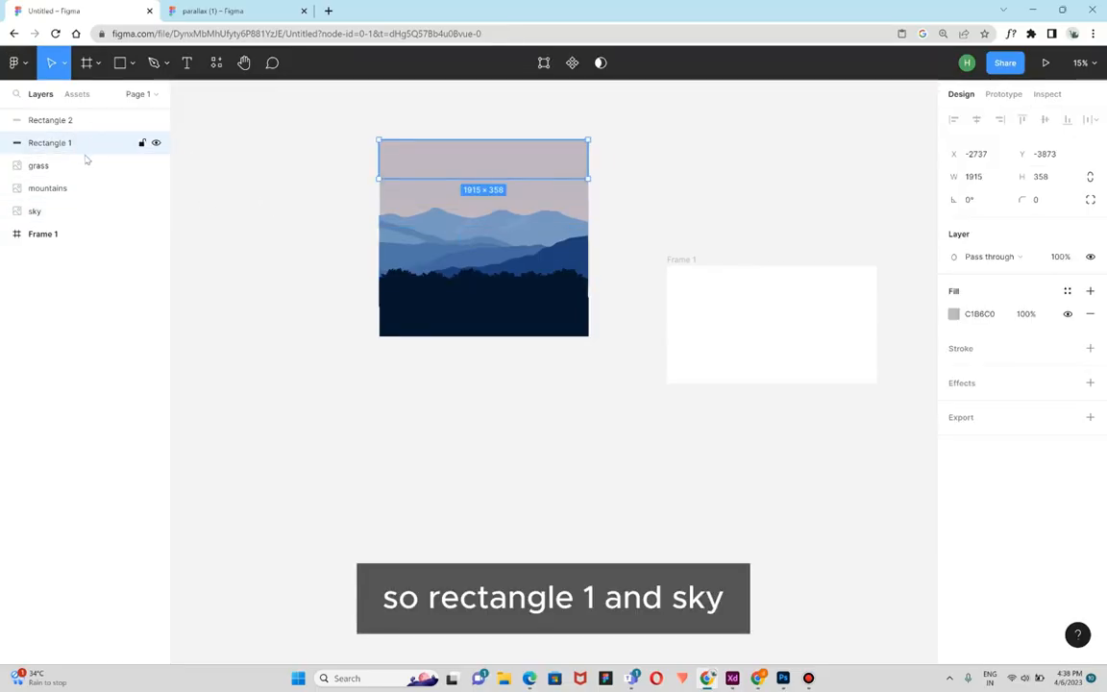
shift+click(113, 212)
click(248, 182)
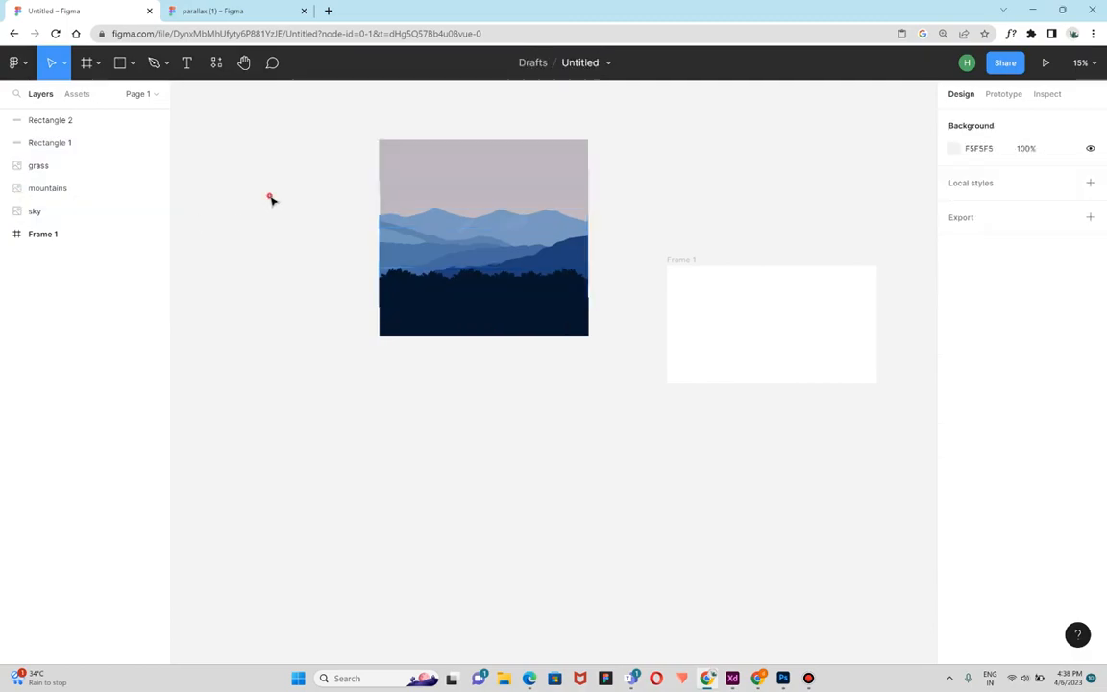
Group the sky layer with the sky-coloured Rectangle 1 above it and name the group sky.
click(418, 206)
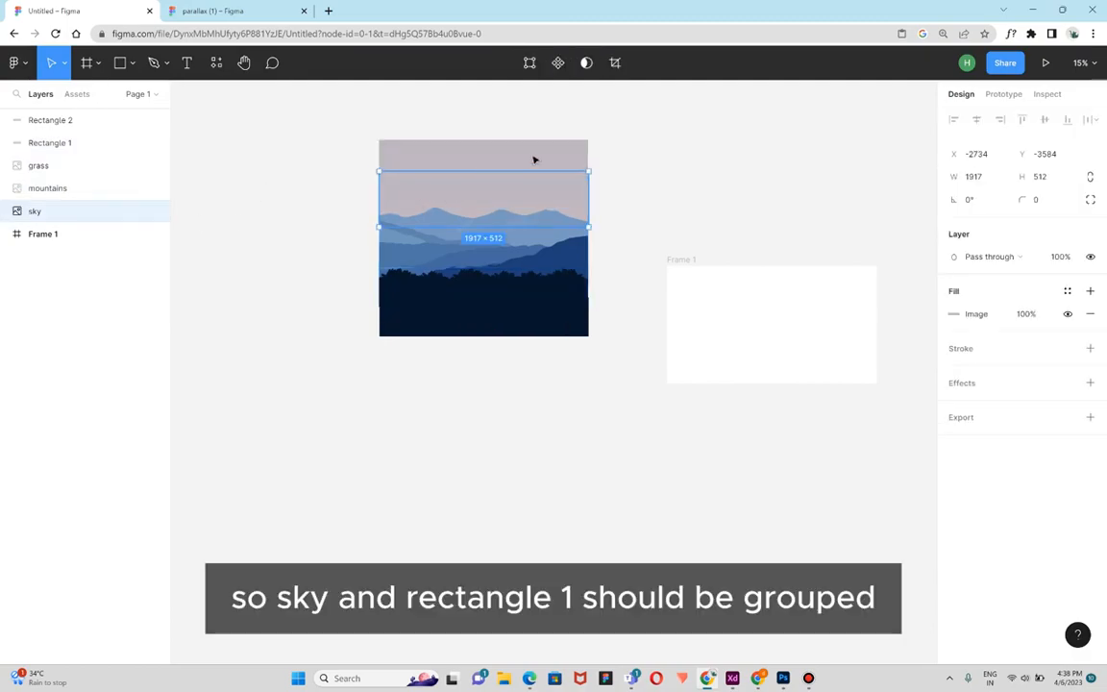
shift+click(563, 156)
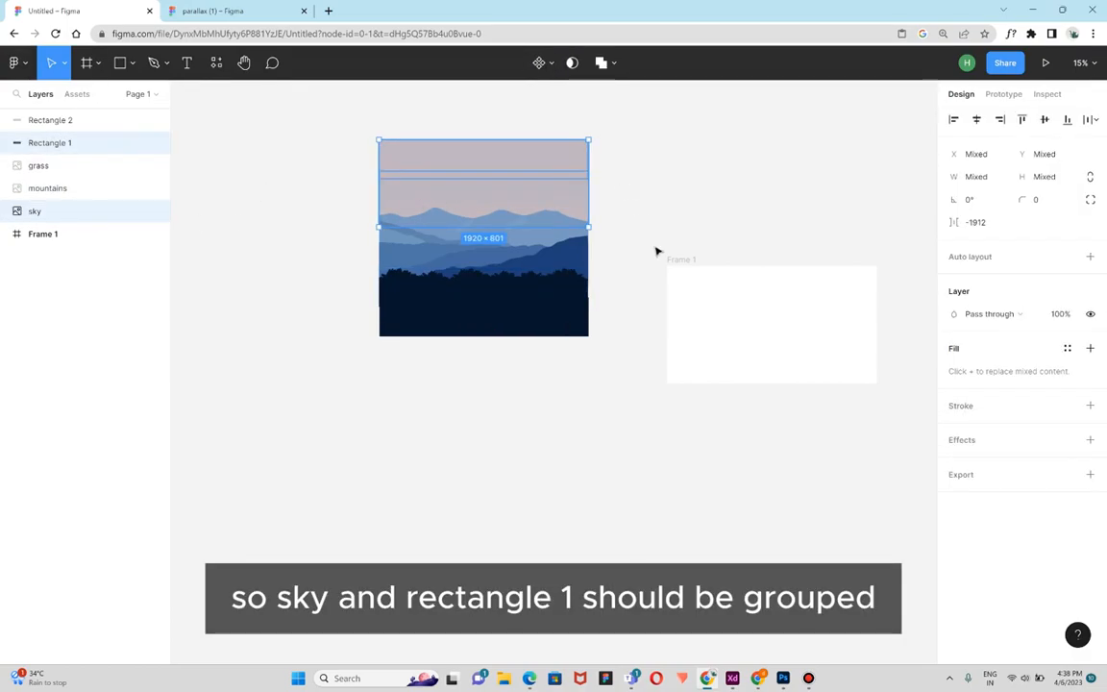
key(ctrl+g)
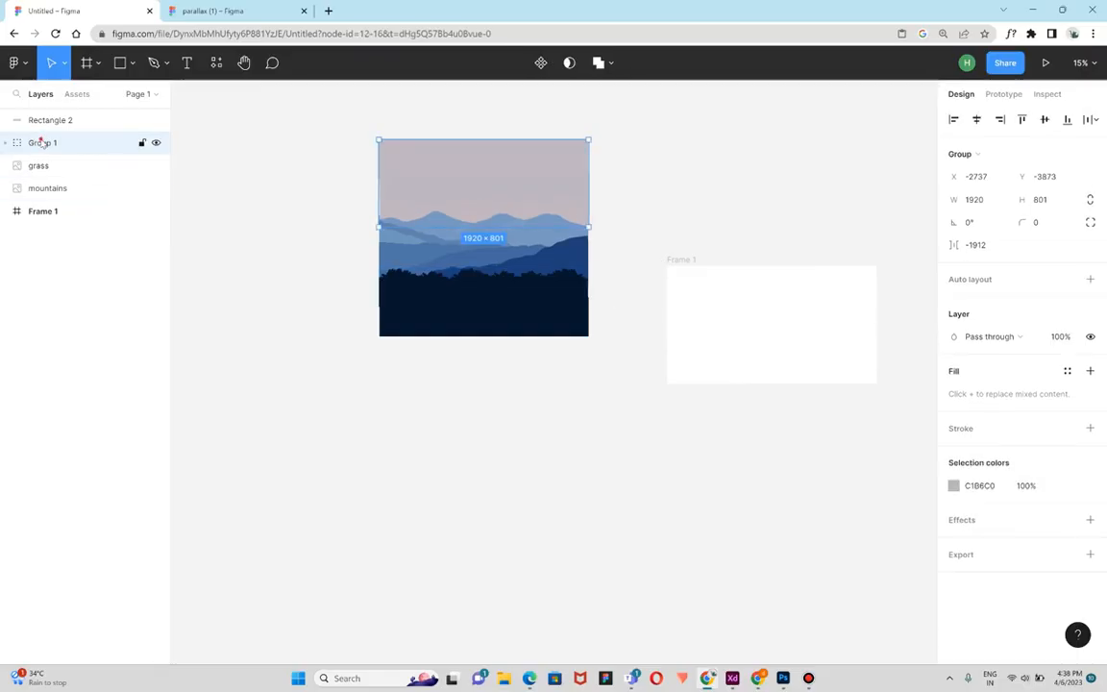
double_click(38, 142)
text(s)
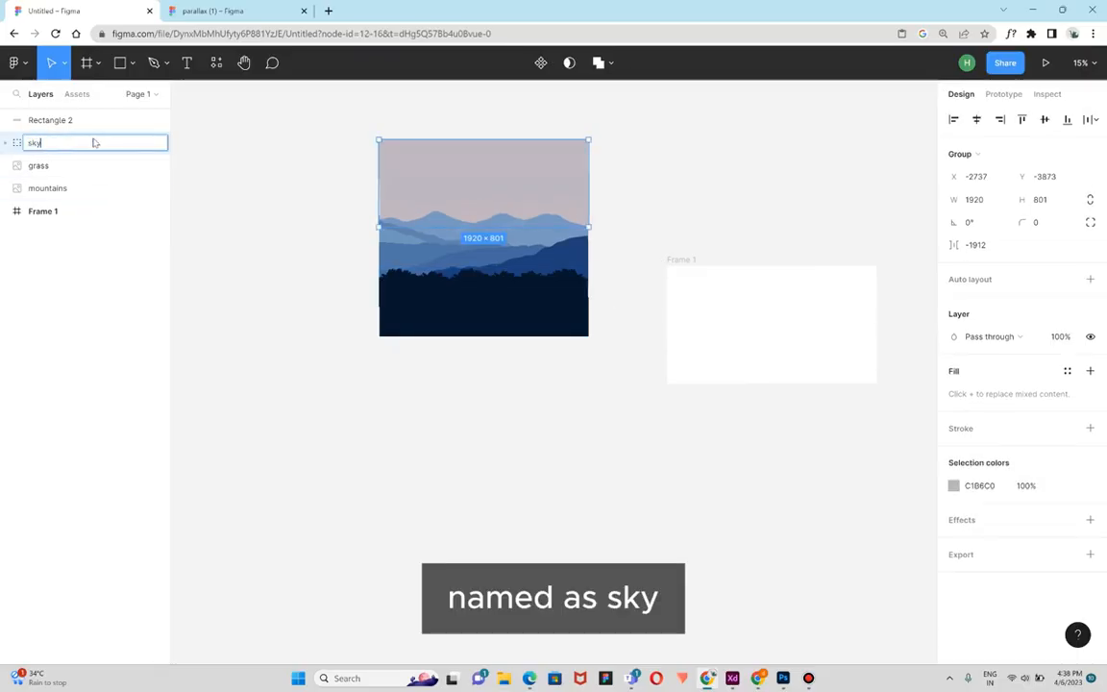
text(ky)
click(327, 192)
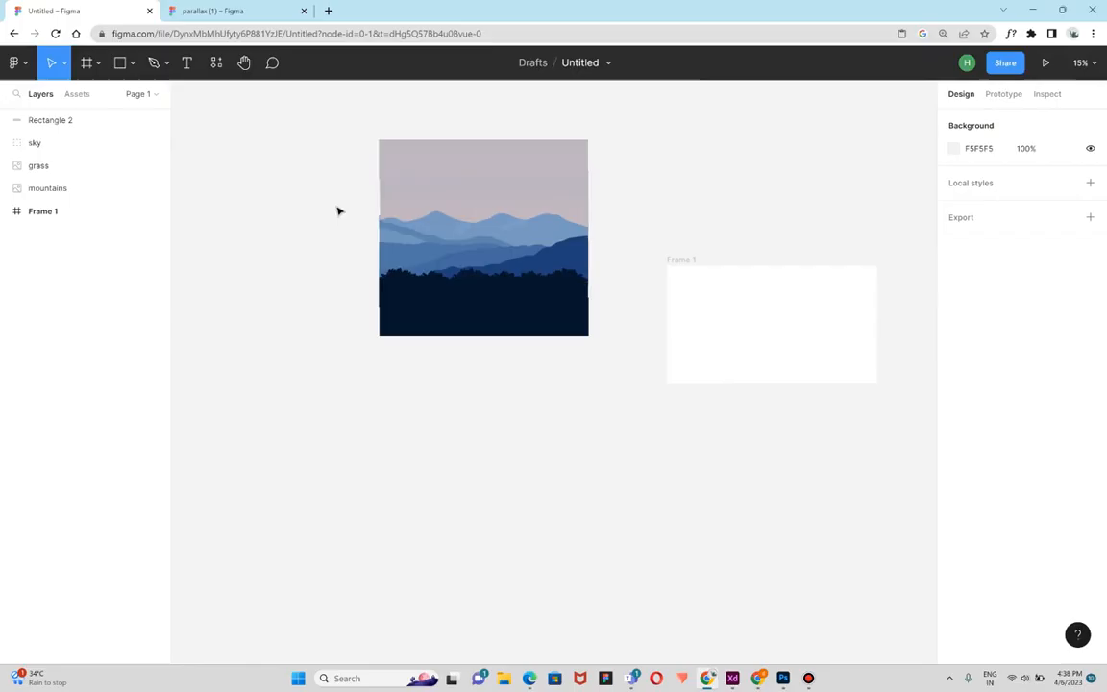
Group the dark Rectangle 2 with the grass layer and name the group grass.
click(480, 307)
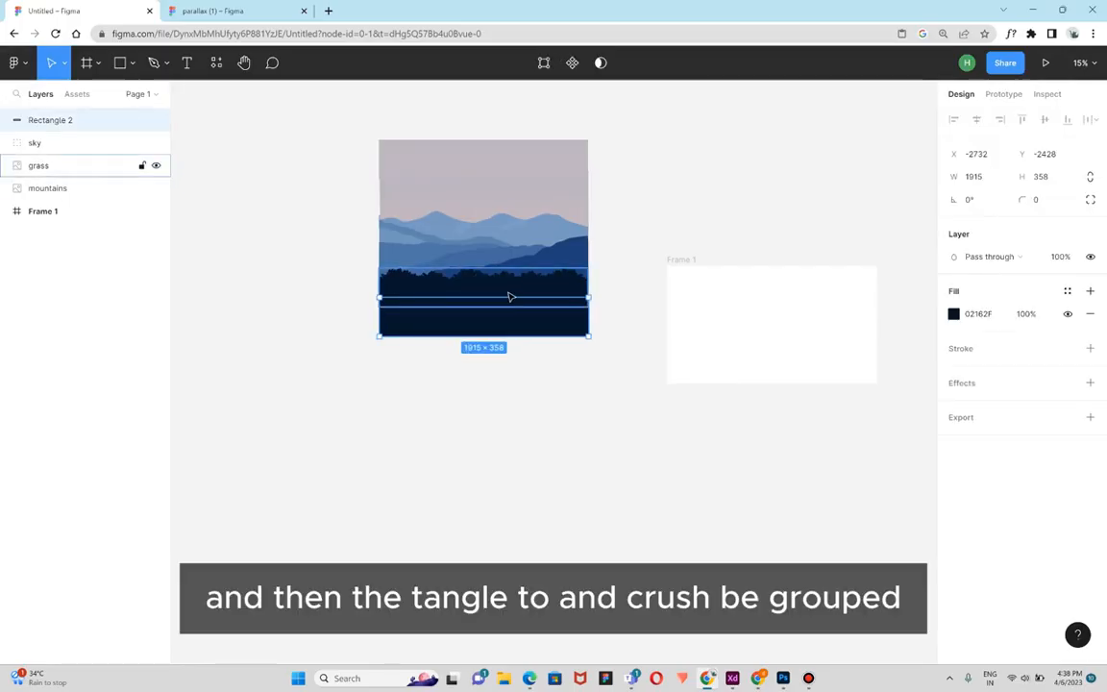
shift+click(513, 297)
key(ctrl+g)
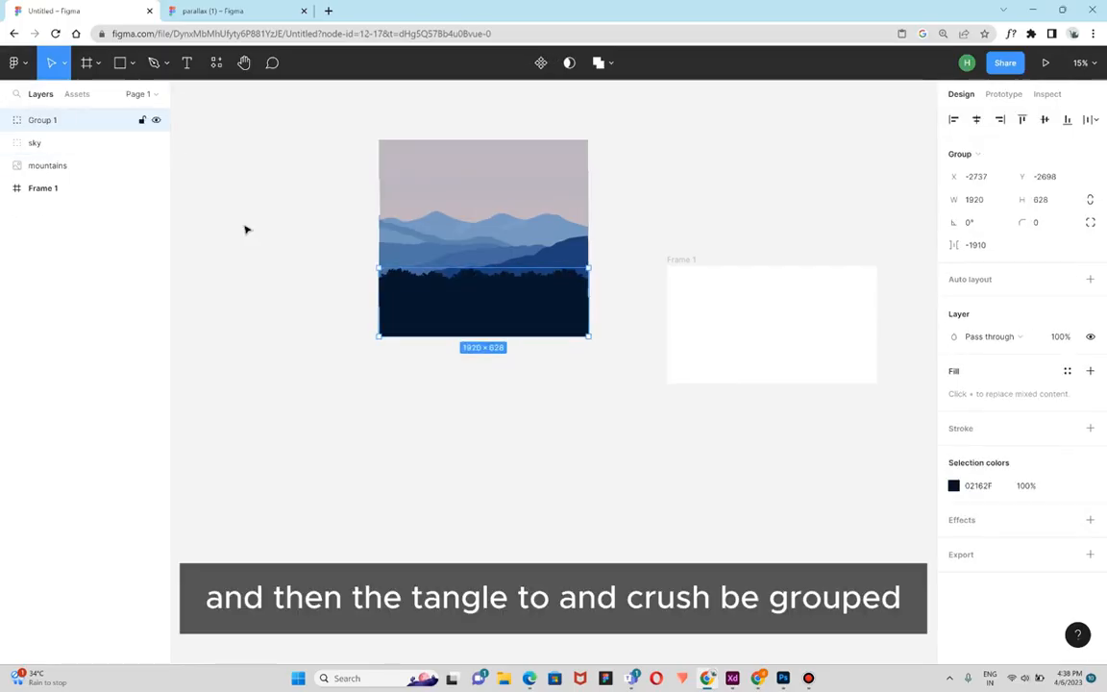
double_click(44, 124)
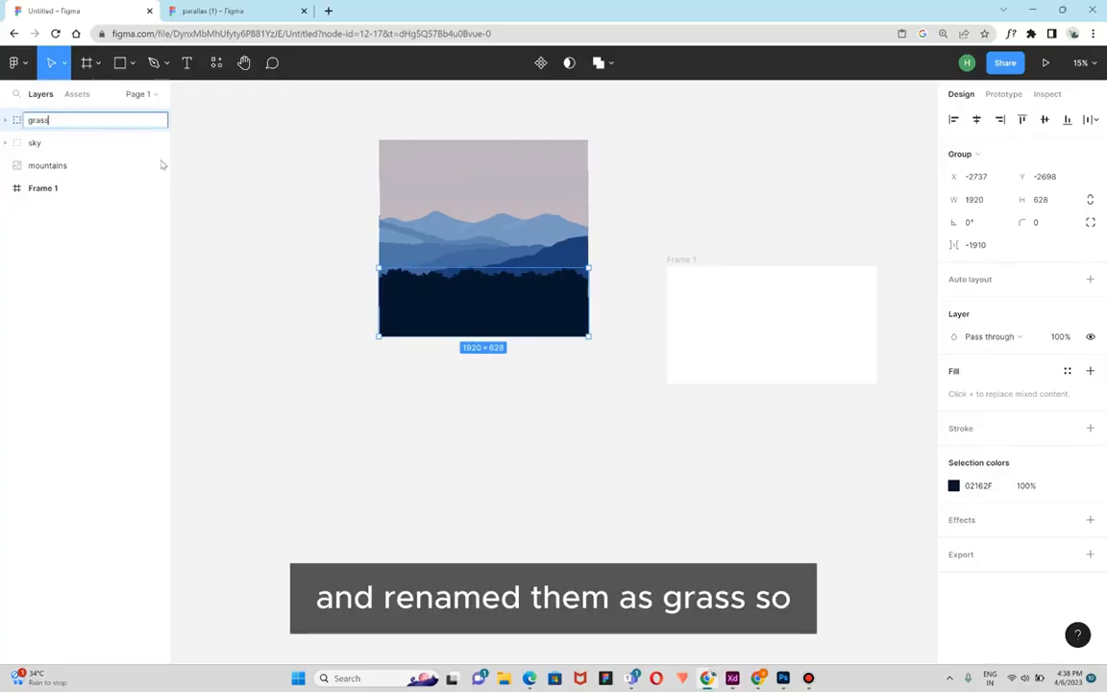
click(192, 168)
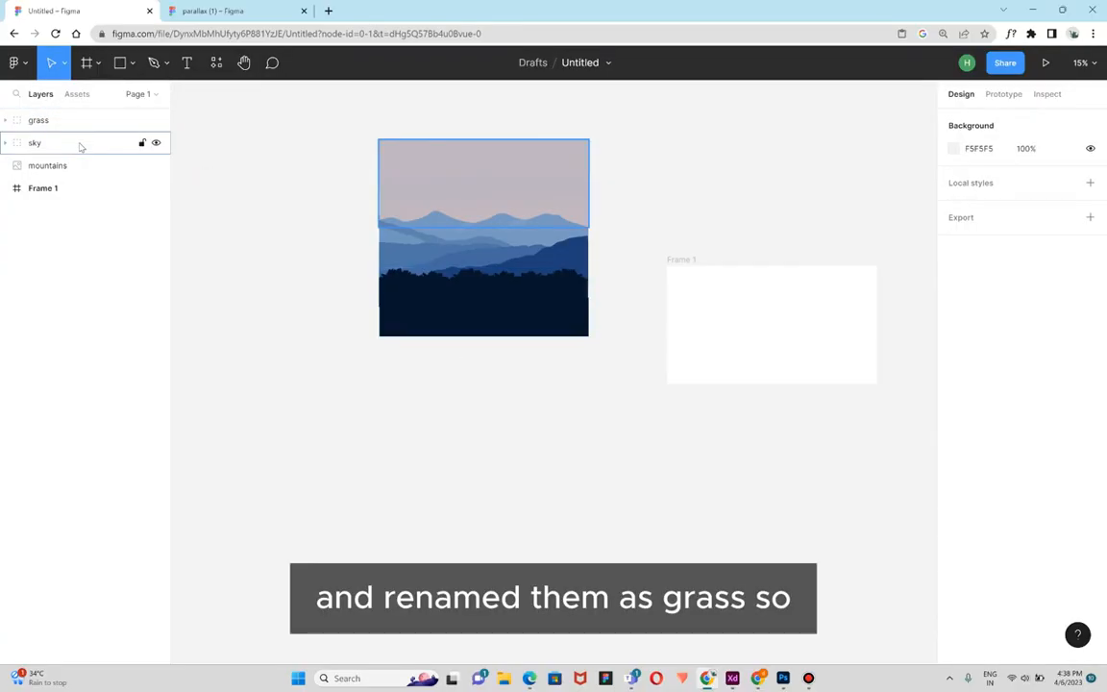
Reorder the sky group beneath the mountains layer and move grass, mountains and sky together into Frame 1, aligned with its sides.
drag(67, 144, 67, 173)
click(237, 168)
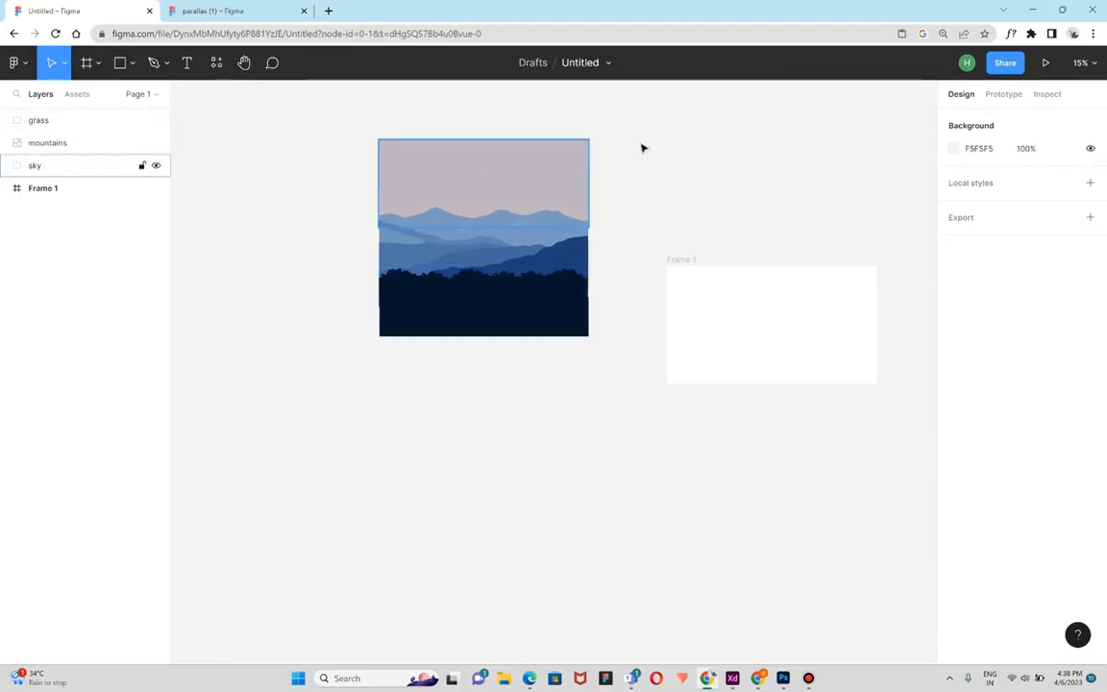
drag(631, 173, 471, 351)
drag(552, 297, 790, 367)
scroll(791, 366, right, 5)
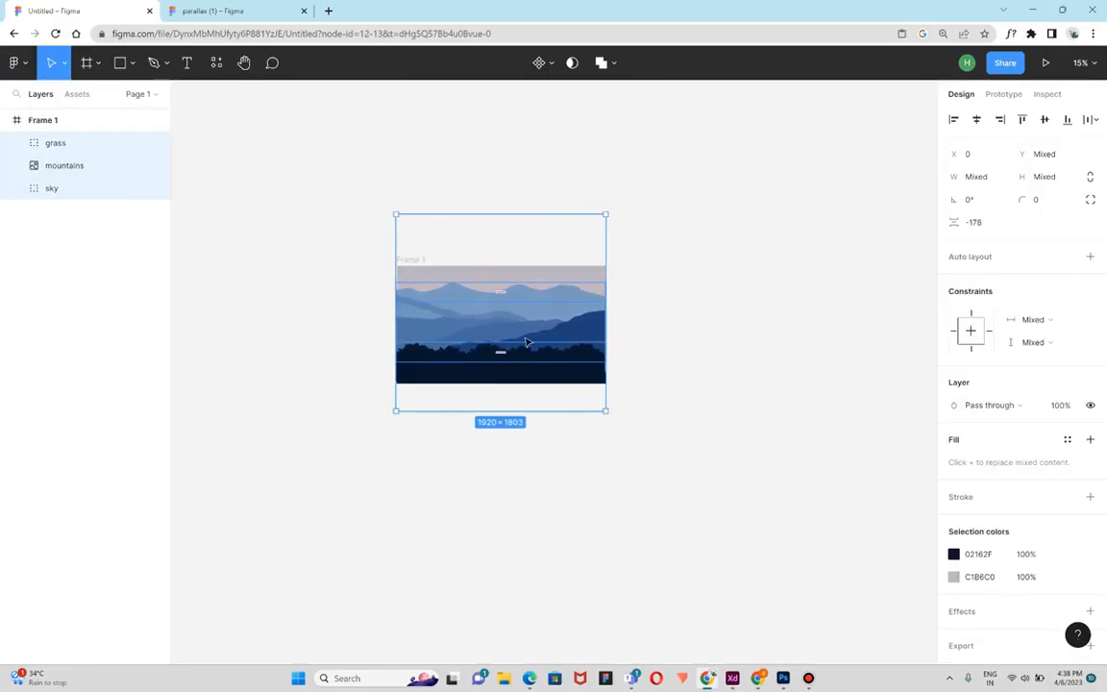
Shift the three layers together to X -39 and enlarge them to about 1982 × 1861 so they overlap both sides of Frame 1.
drag(524, 339, 523, 343)
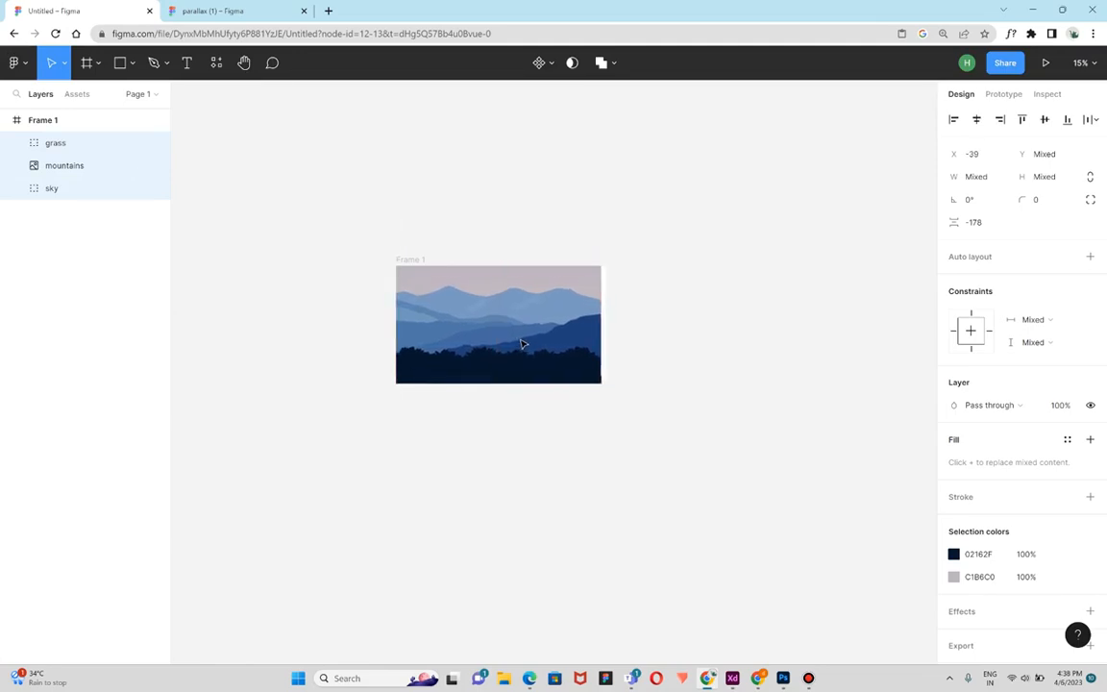
drag(600, 415, 607, 422)
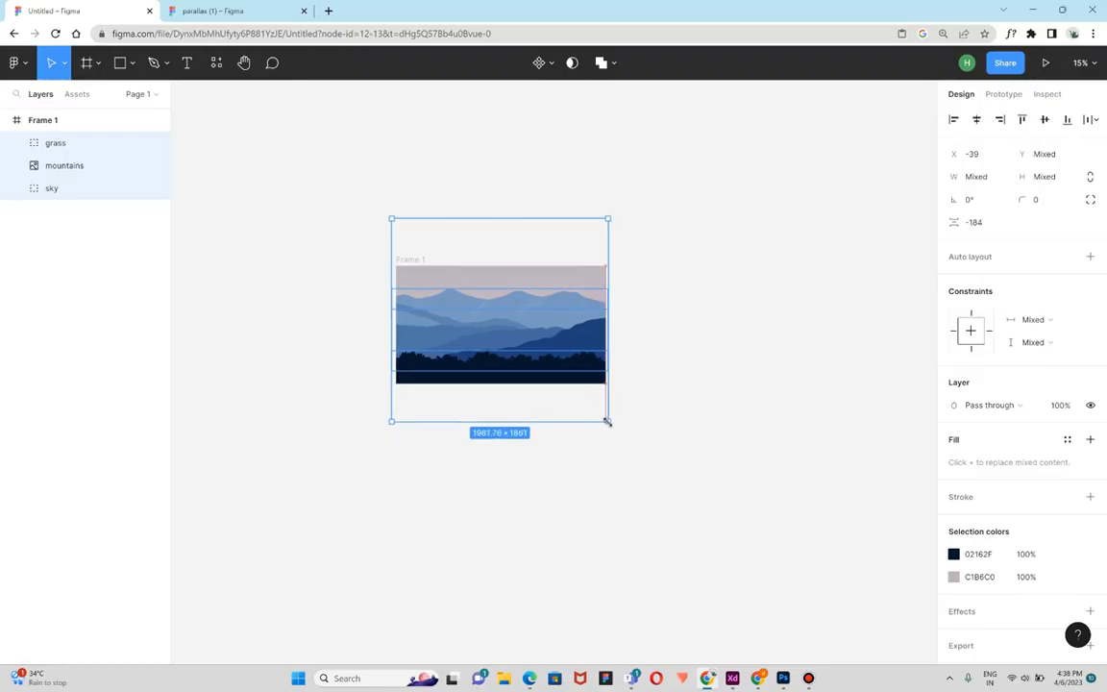
click(650, 302)
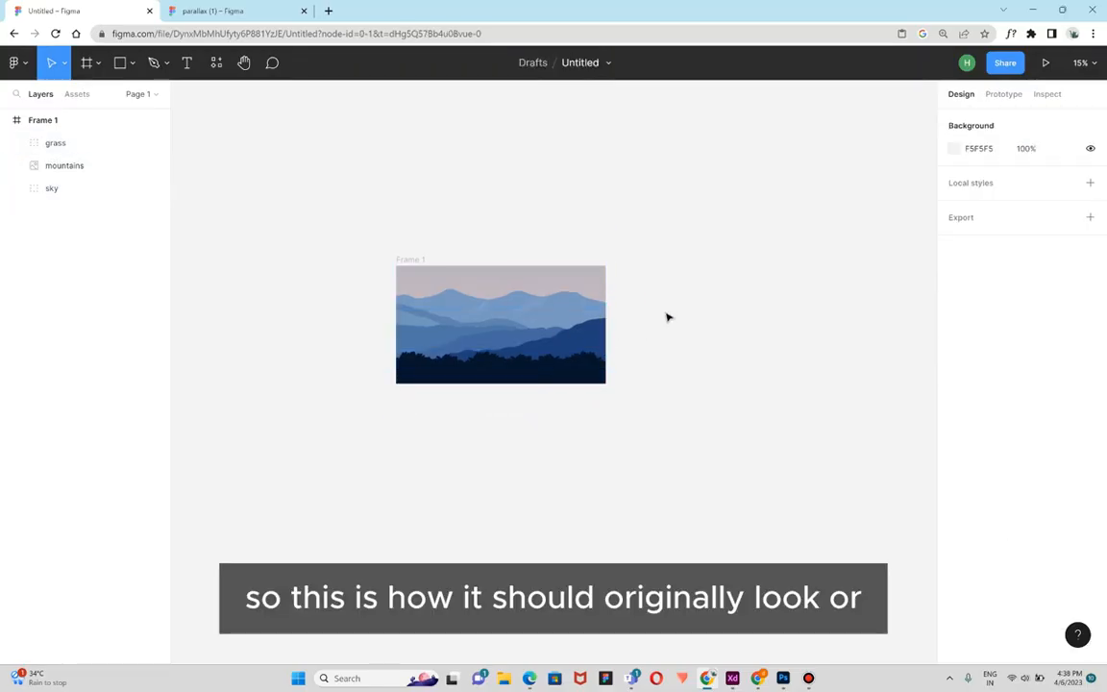
Nudge the grass group in Frame 1 down to Y 803.8.
click(546, 375)
key(Down)
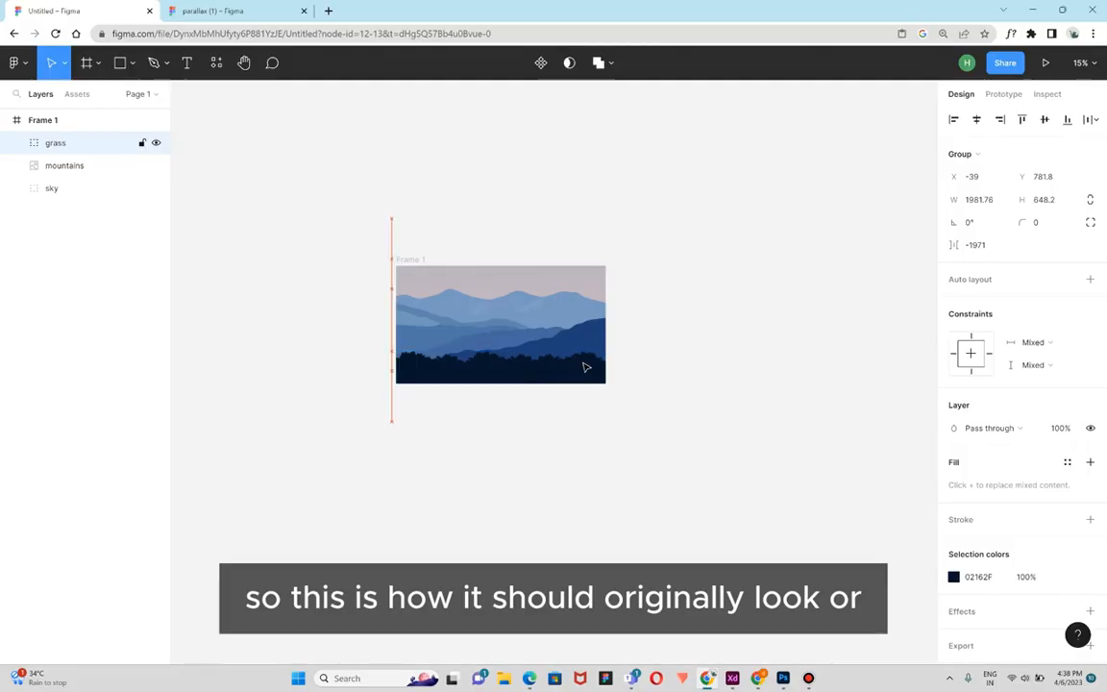
key(Down)
key(Down)
key(Down)
key(Down)
key(Down)
key(Down)
key(Down)
key(Down)
key(Down)
key(Down)
key(Down)
key(Down)
key(Down)
key(Down)
key(Down)
key(Down)
key(Down)
key(Down)
key(Down)
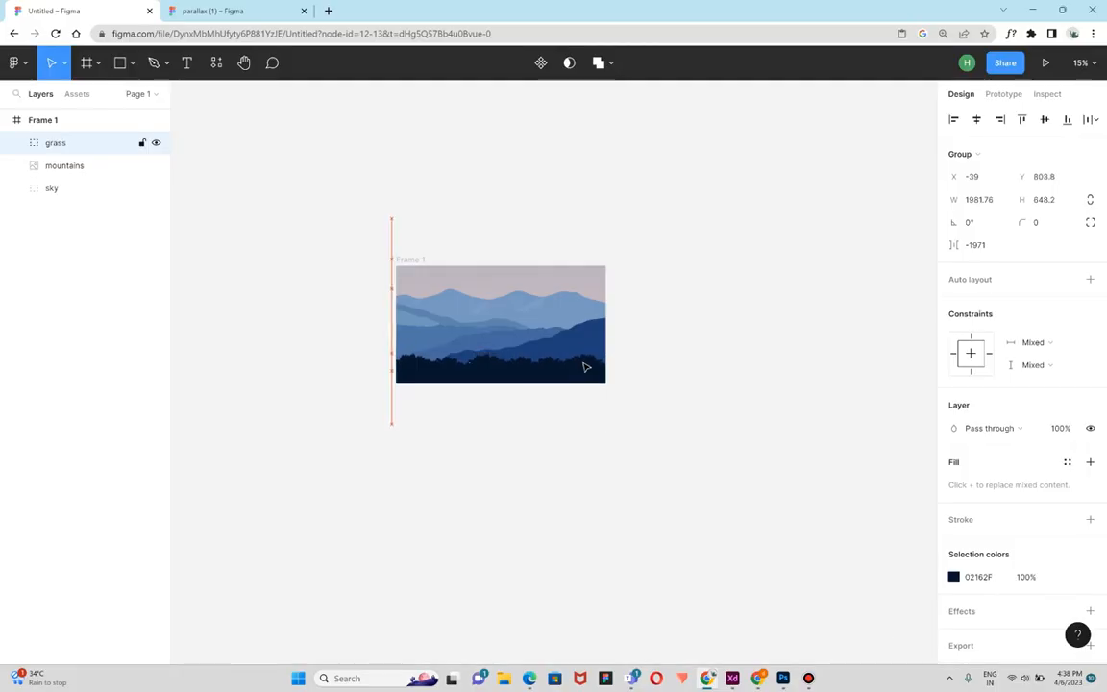
Nudge the mountains layer in Frame 1 down to Y 223.
click(576, 340)
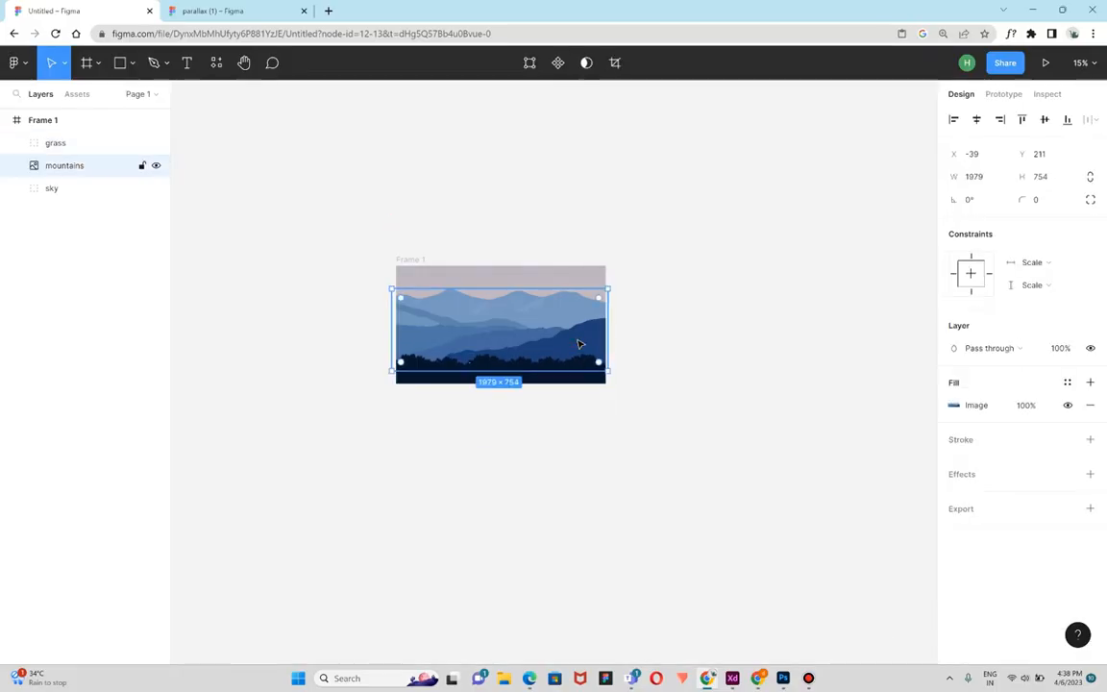
key(Down)
click(576, 281)
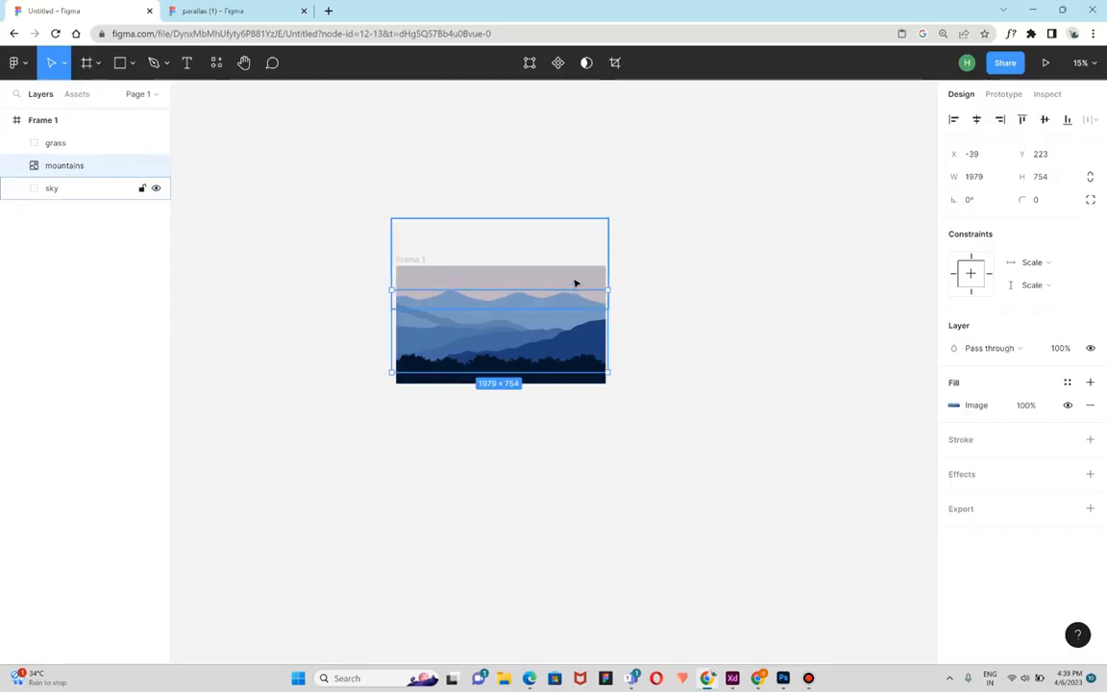
click(685, 303)
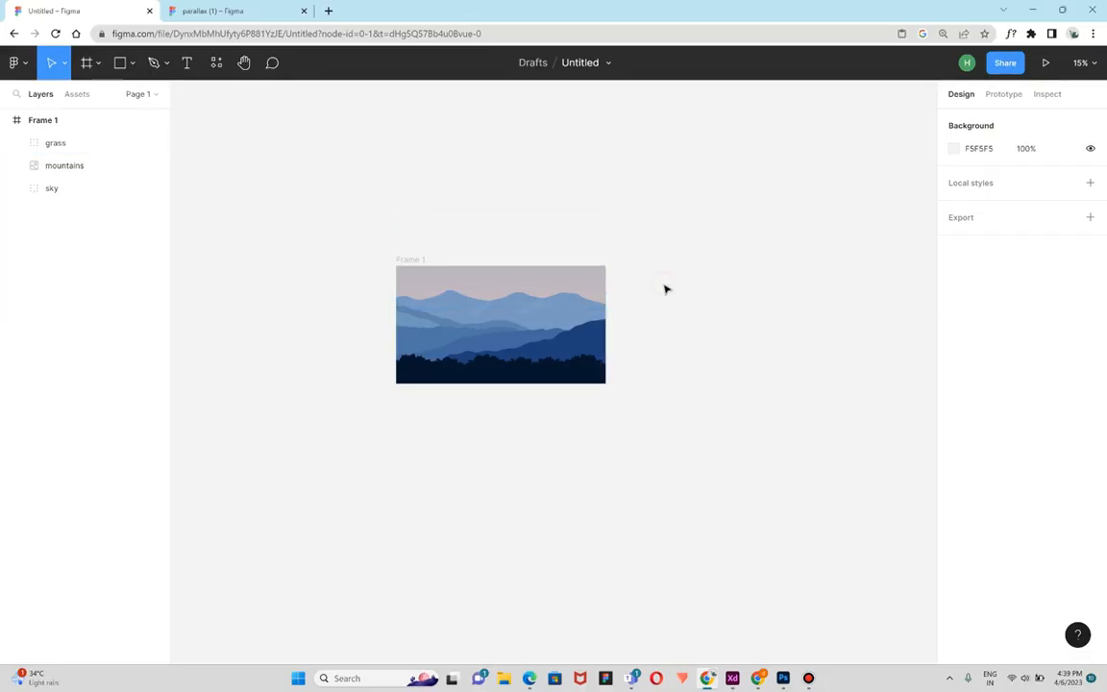
Duplicate Frame 1 with its layers and place the copy beside it on the right, at X 1970.
drag(424, 262, 646, 265)
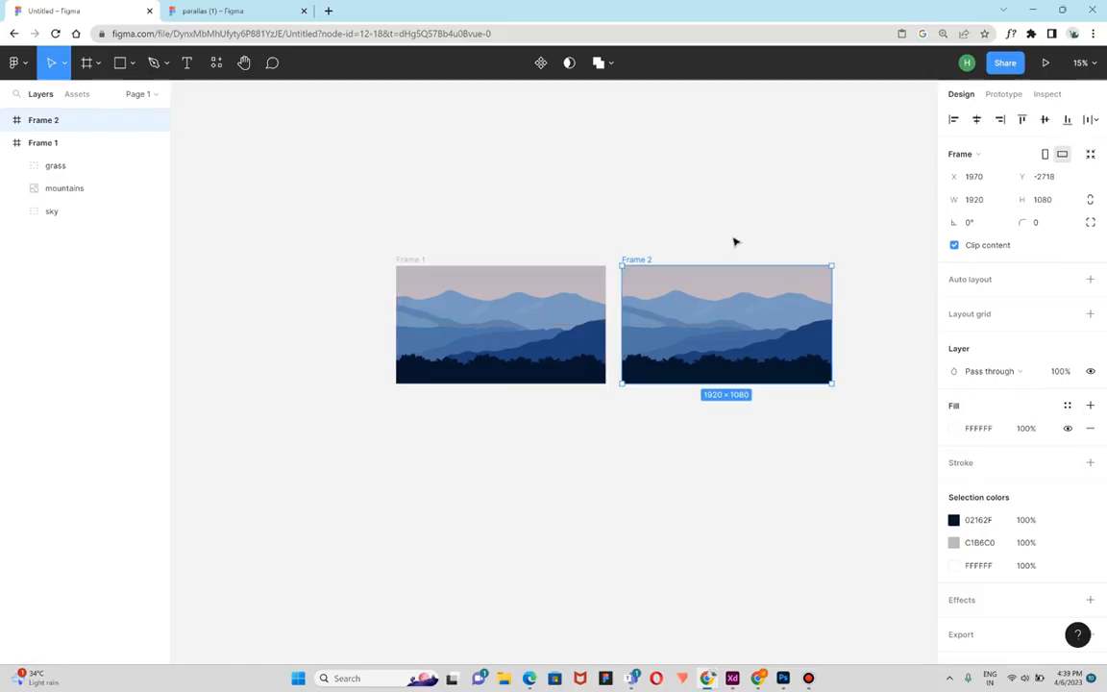
scroll(770, 238, right, 5)
scroll(672, 337, down, 1)
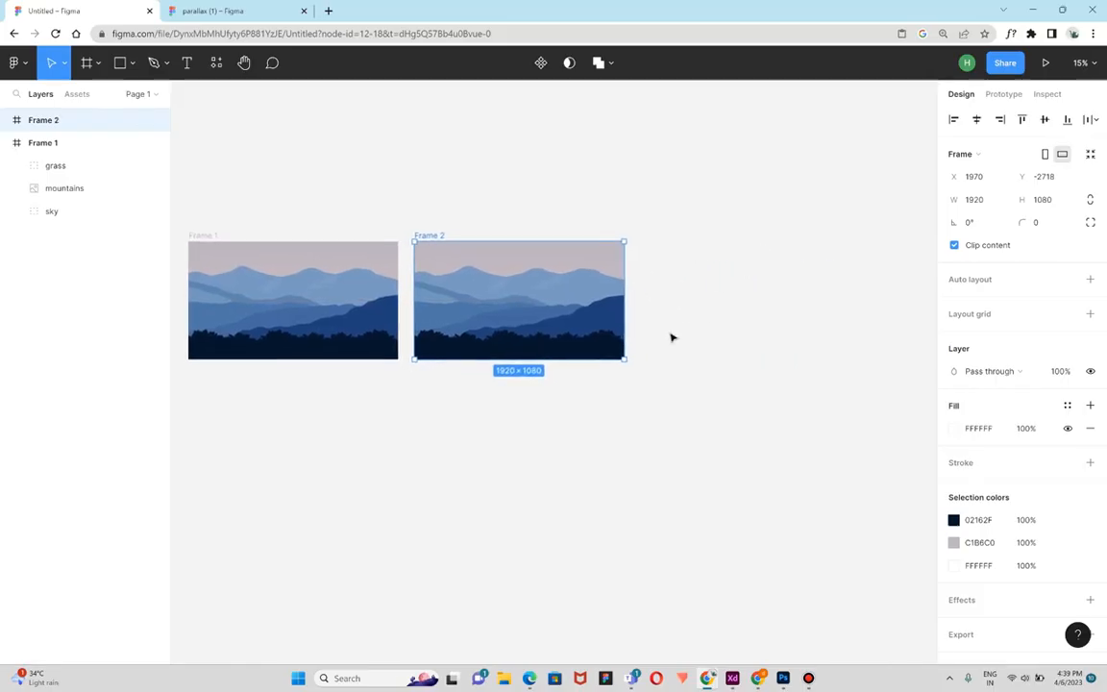
Nudge the mountains layer in Frame 2 down to Y 263.
click(583, 321)
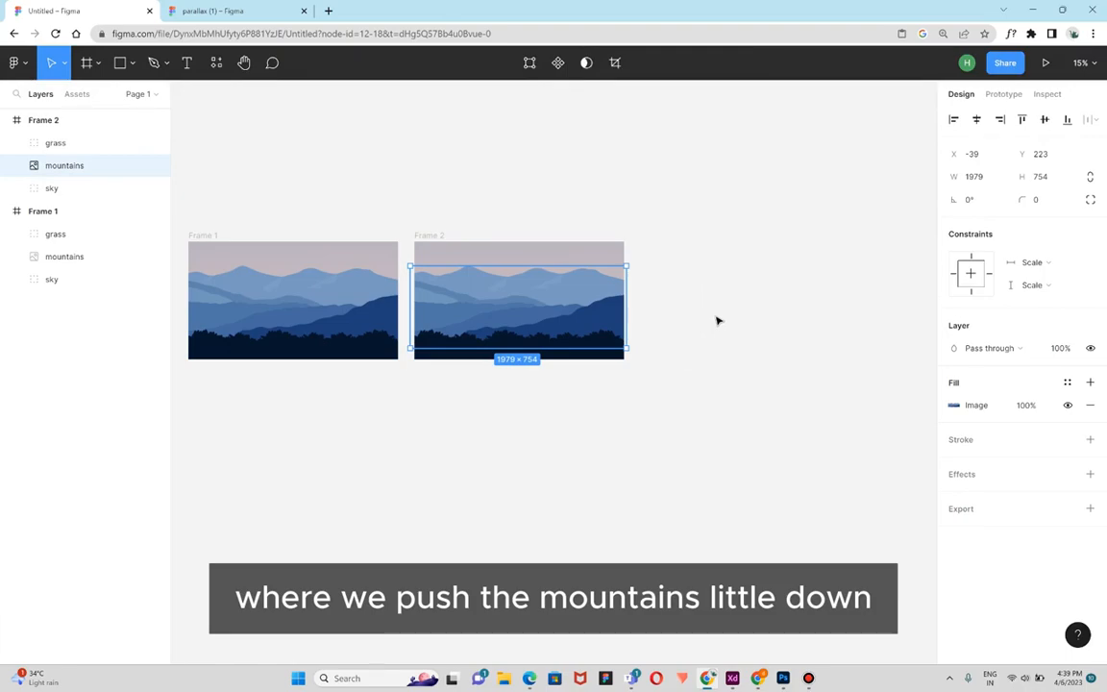
key(shift+Down)
key(shift+Down)
key(shift+Down)
key(shift+Down)
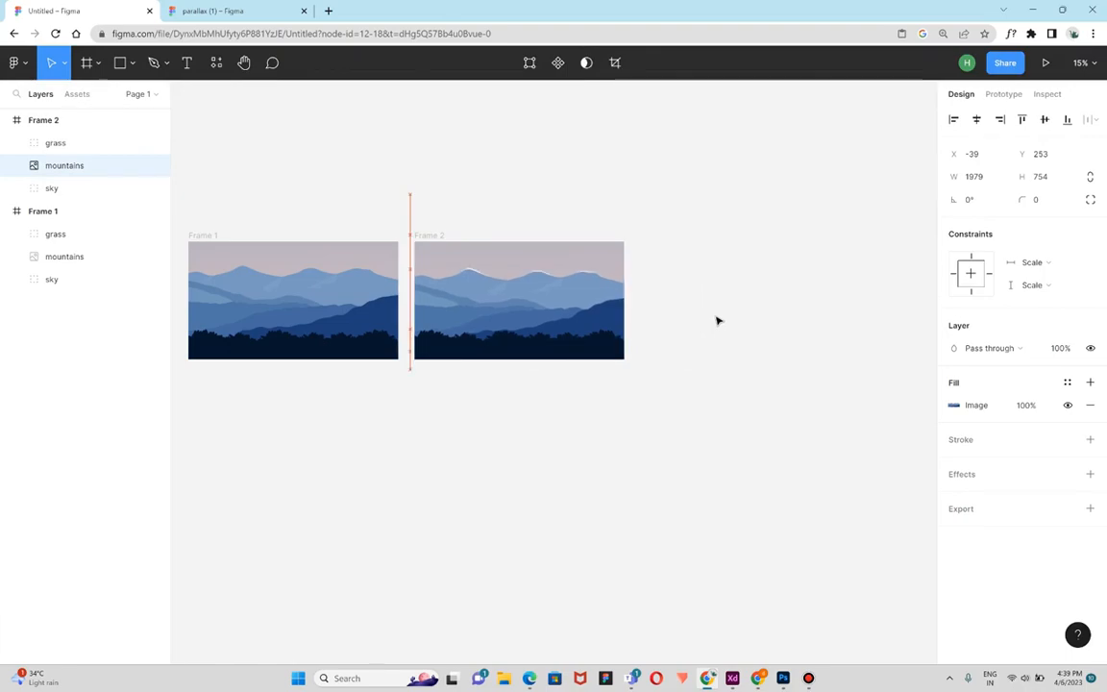
Lower the sky group in Frame 2 to Y -382 and the mountains layer to Y 273.
click(604, 257)
key(shift+Down)
key(shift+Down)
key(shift+Down)
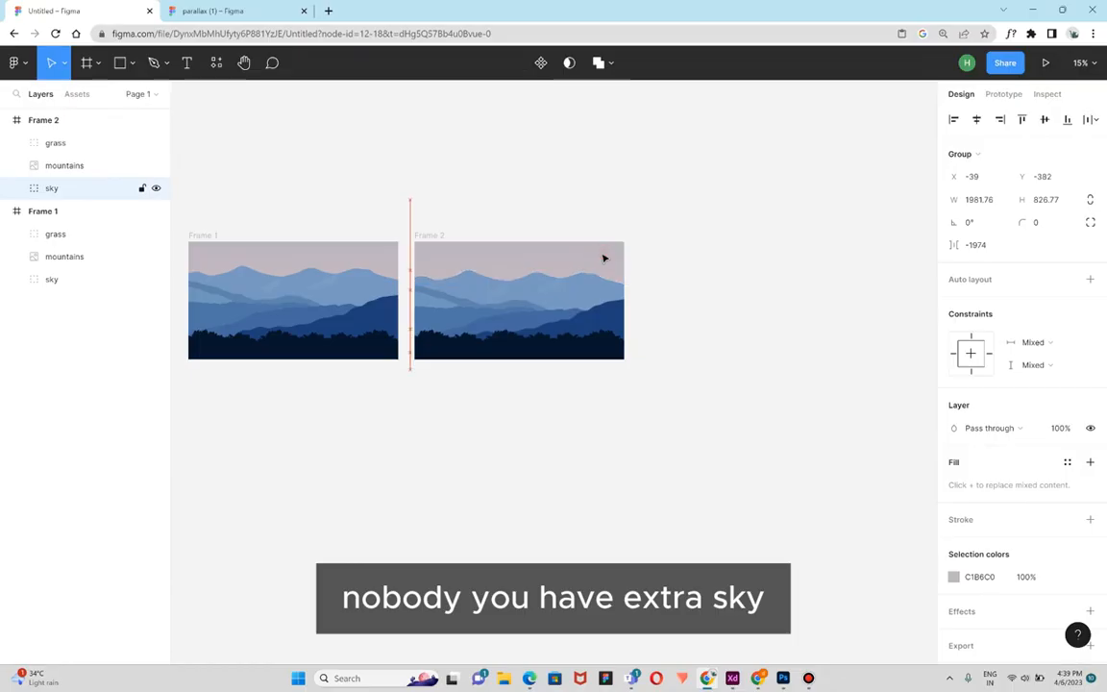
click(576, 303)
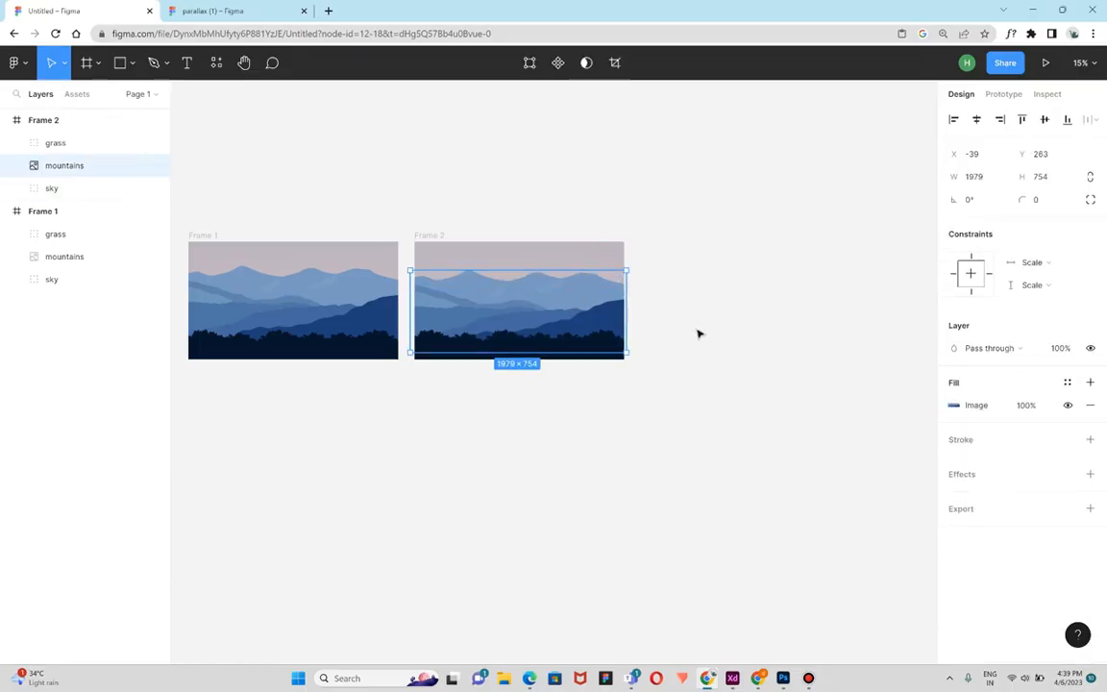
key(shift+Down)
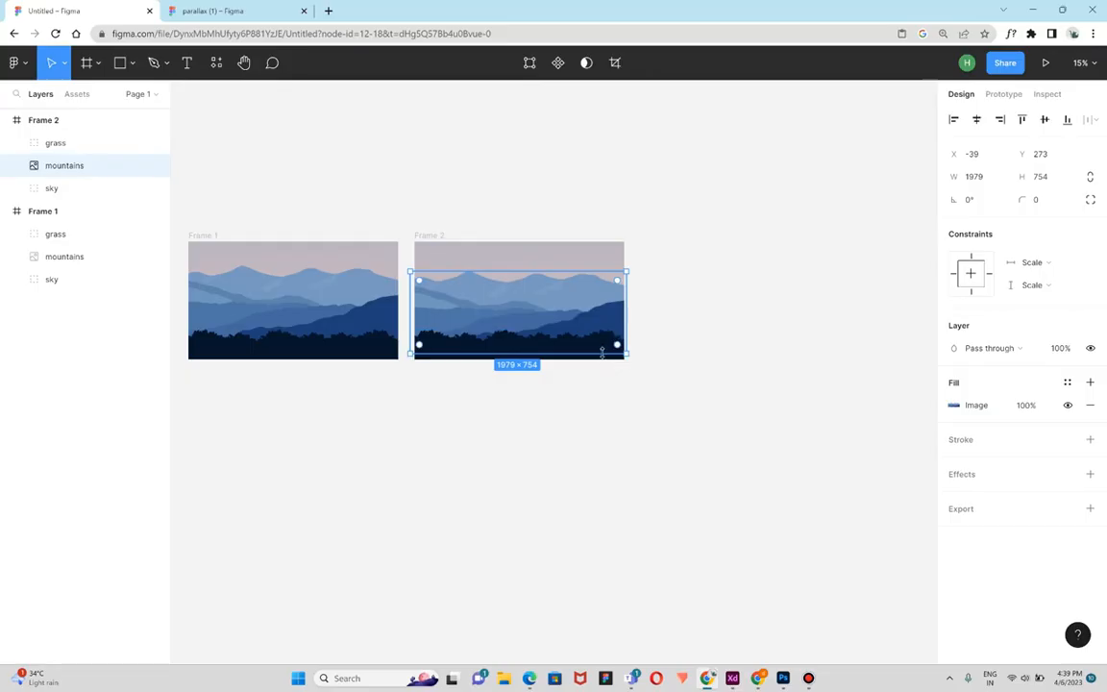
Raise the grass group in Frame 2 to Y 703.8 so it covers more of the mountains.
click(604, 350)
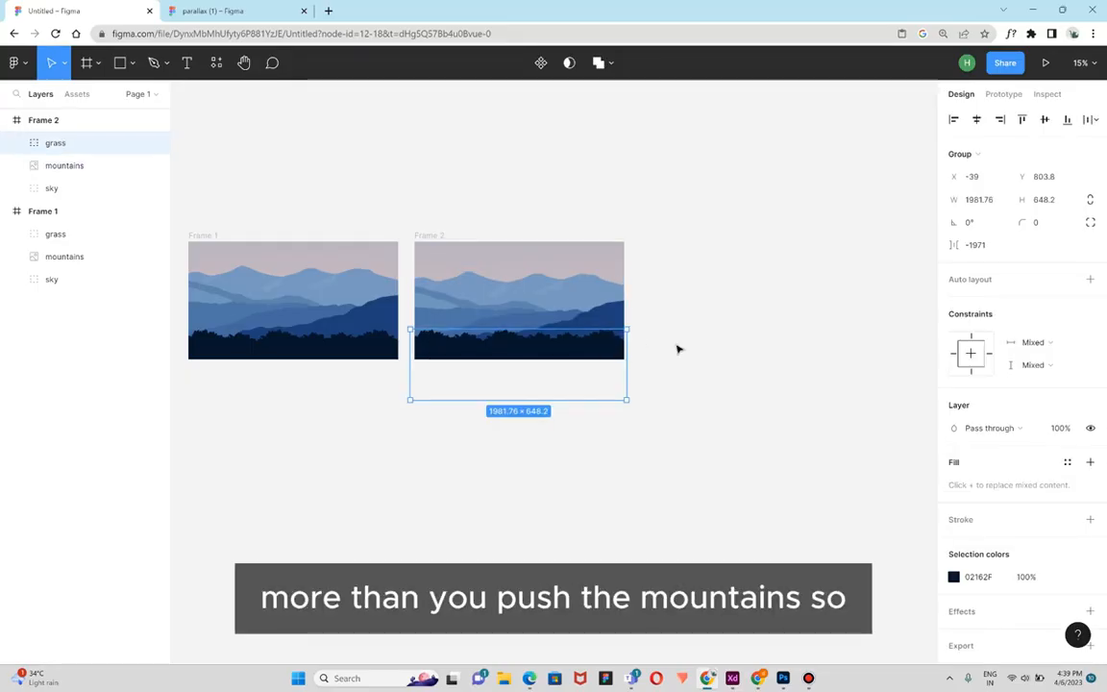
key(shift+Up)
key(shift+Up)
key(shift+Up)
key(shift+Up)
key(shift+Up)
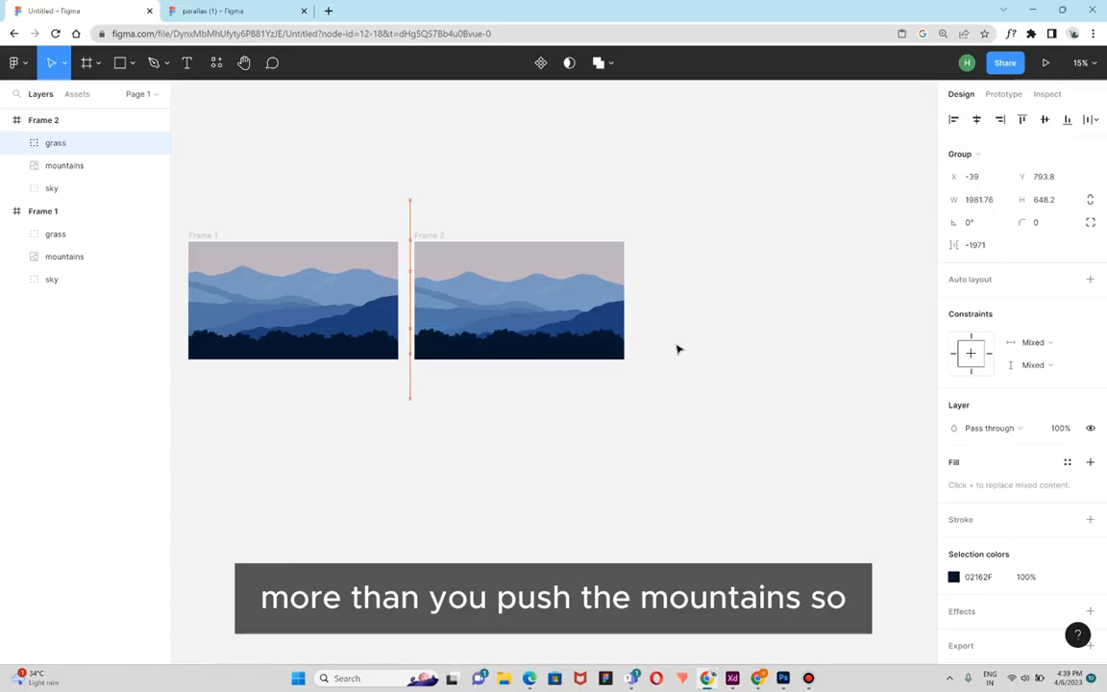
key(shift+Up)
key(shift+Up)
key(shift+Up)
key(shift+Up)
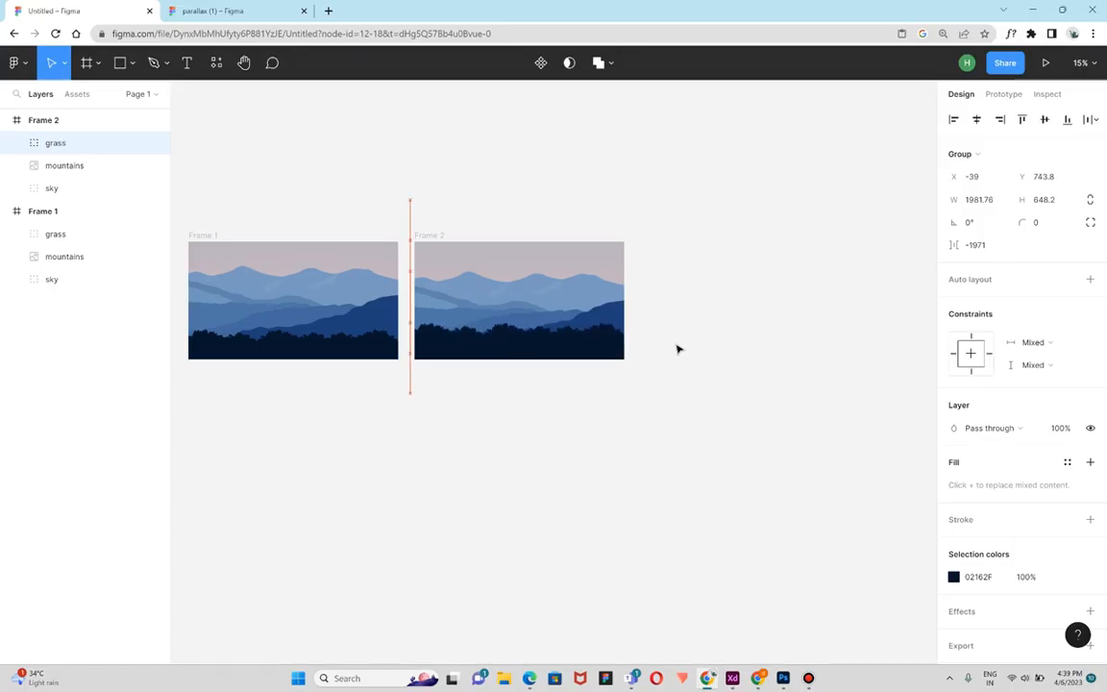
key(shift+Up)
key(shift+Up)
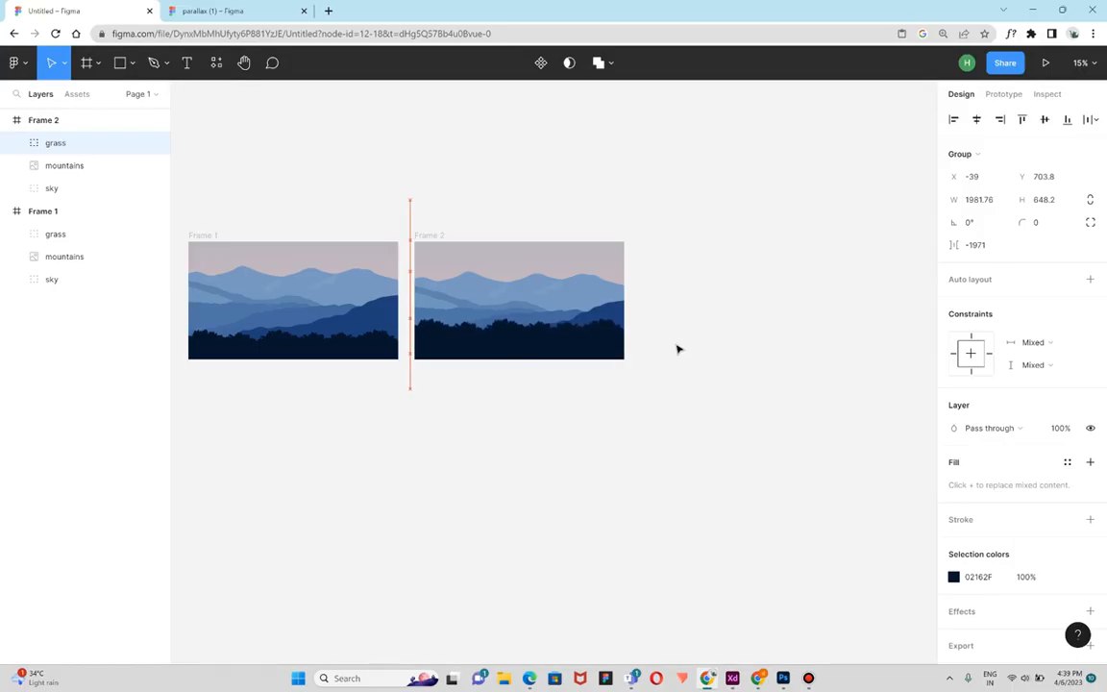
click(691, 296)
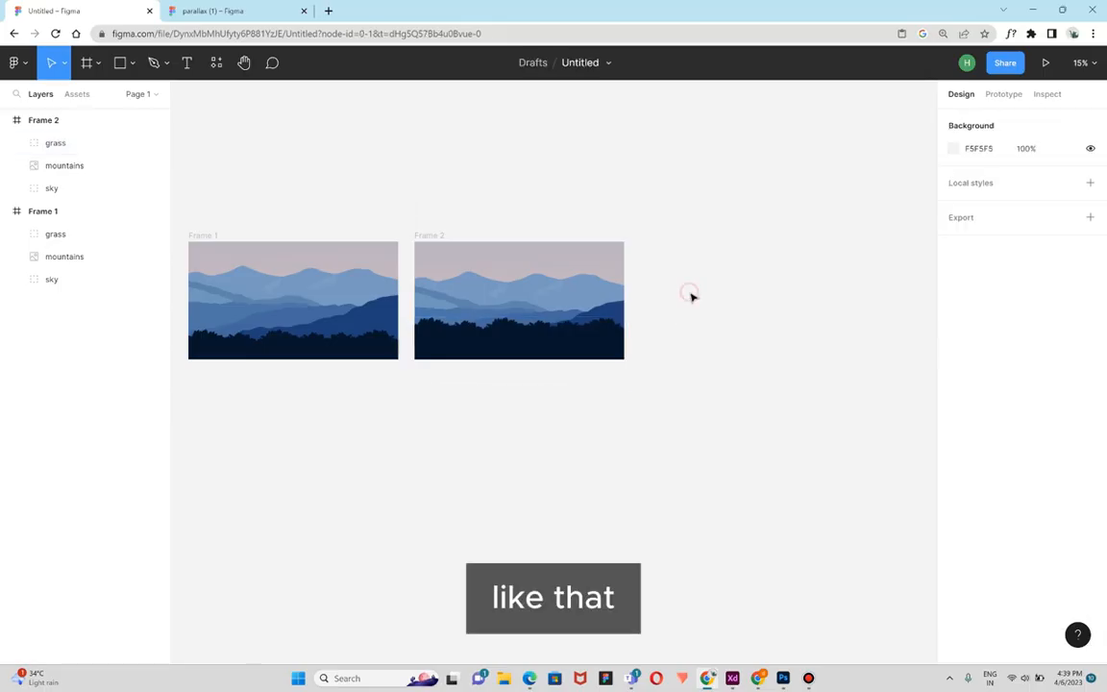
Move Frame 2 farther to the right of Frame 1 to leave room for prototype connections.
scroll(692, 297, down, 2)
drag(568, 297, 448, 274)
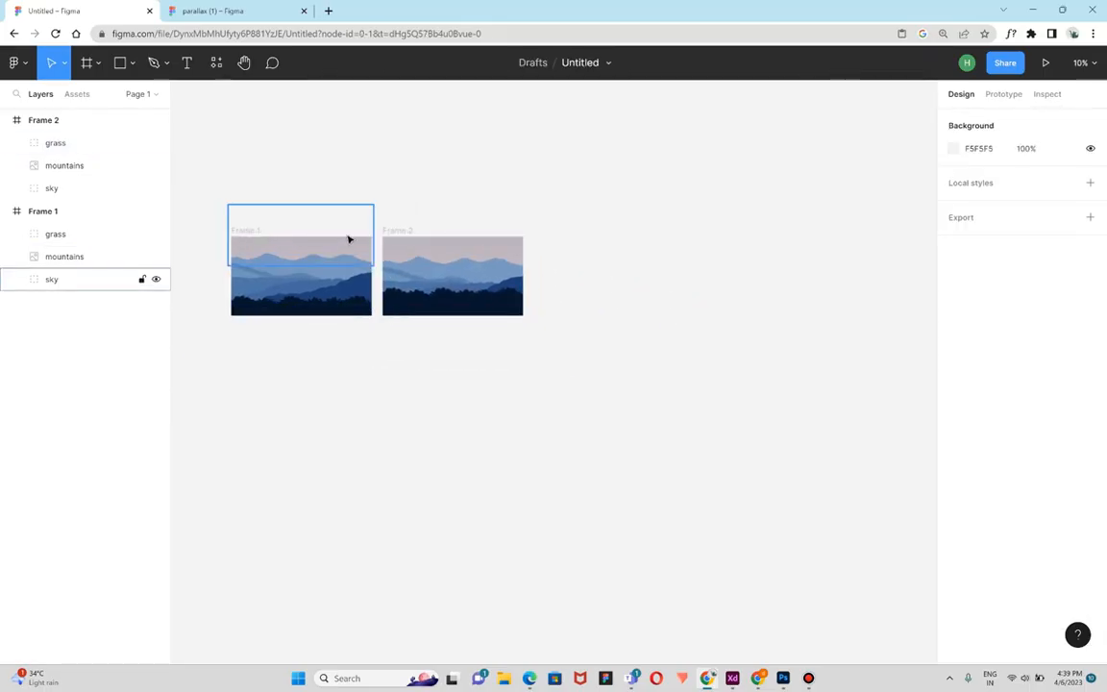
drag(349, 238, 384, 248)
click(1006, 95)
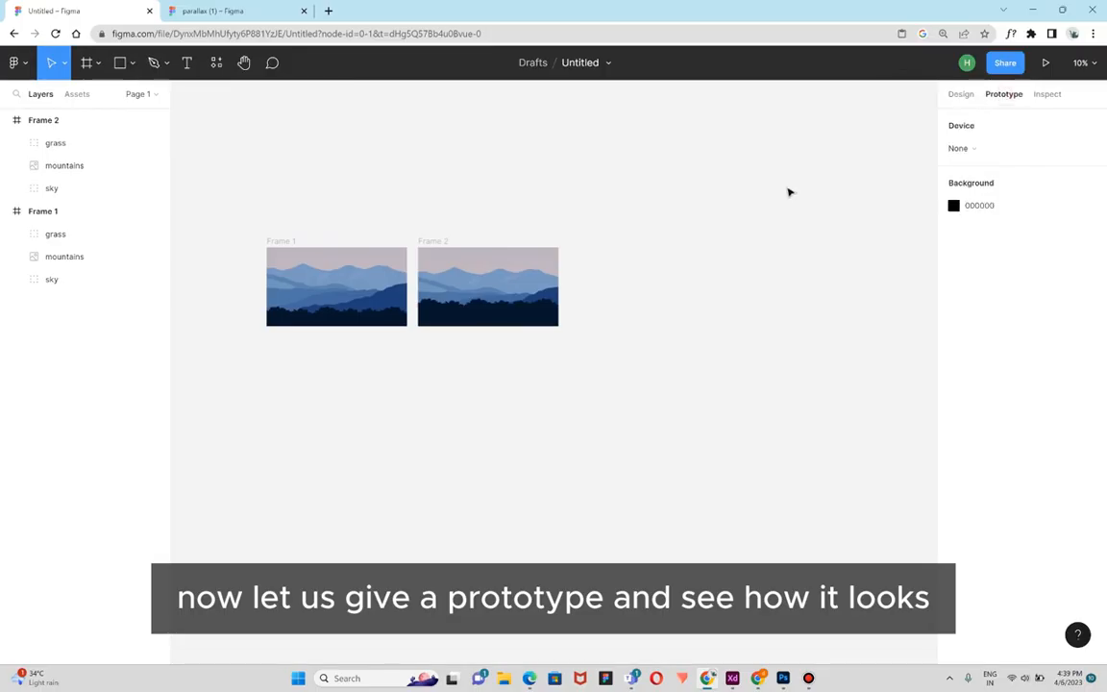
drag(430, 247, 509, 243)
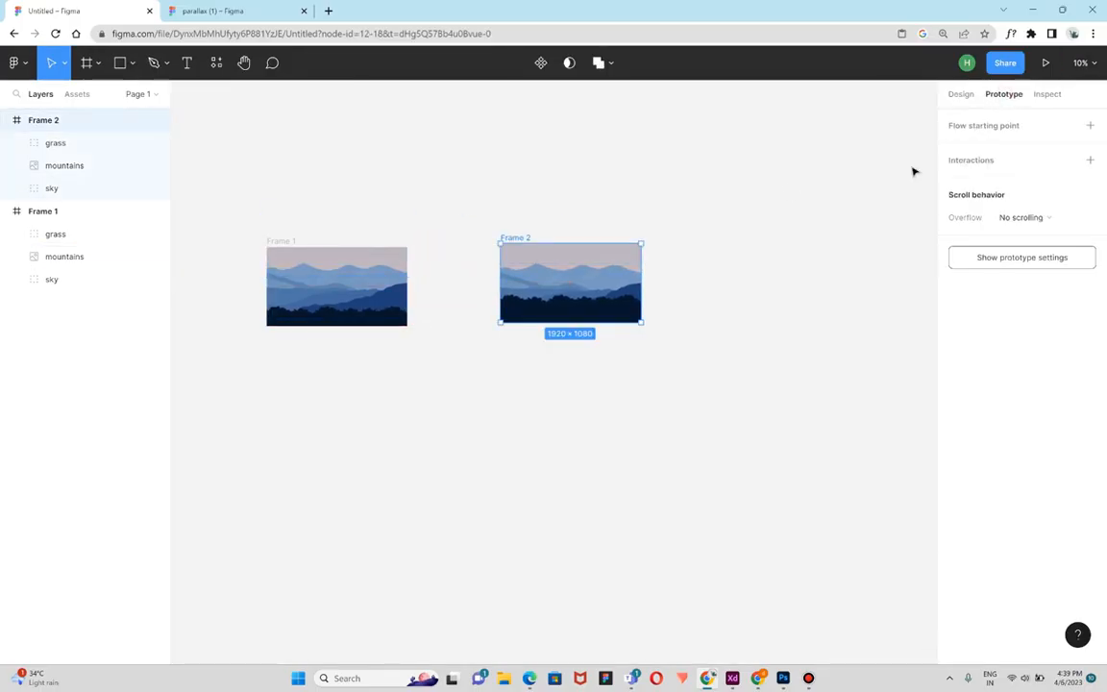
Link the sky group in Frame 1 to Frame 2 with an on-click Navigate to interaction.
click(388, 269)
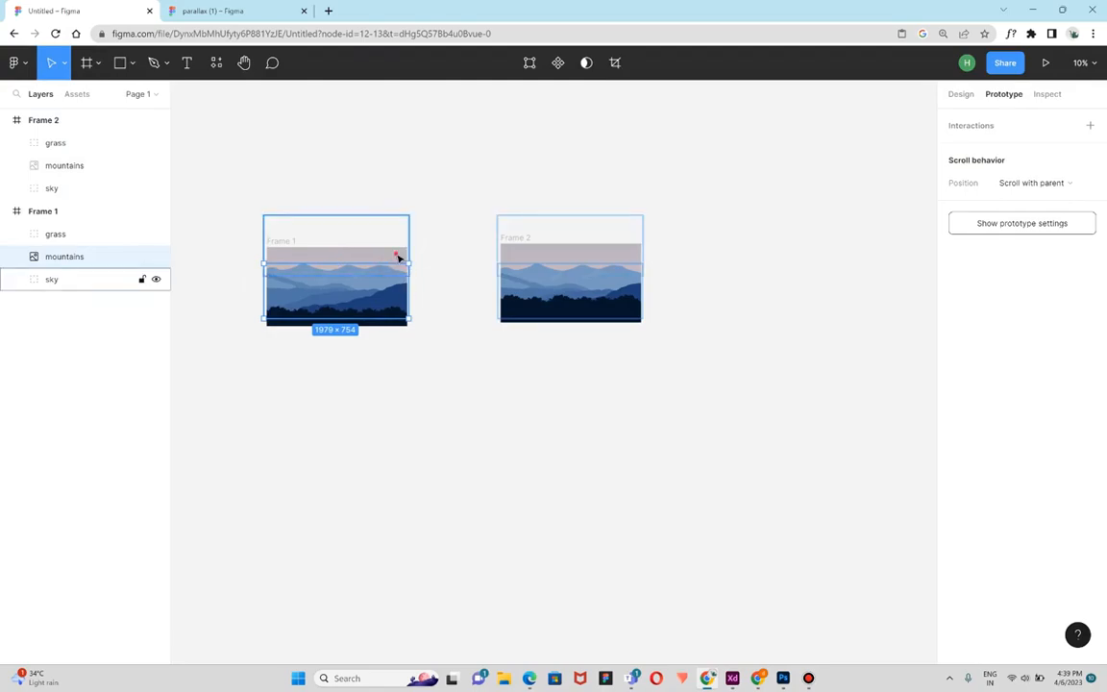
click(395, 256)
scroll(409, 247, up, 3)
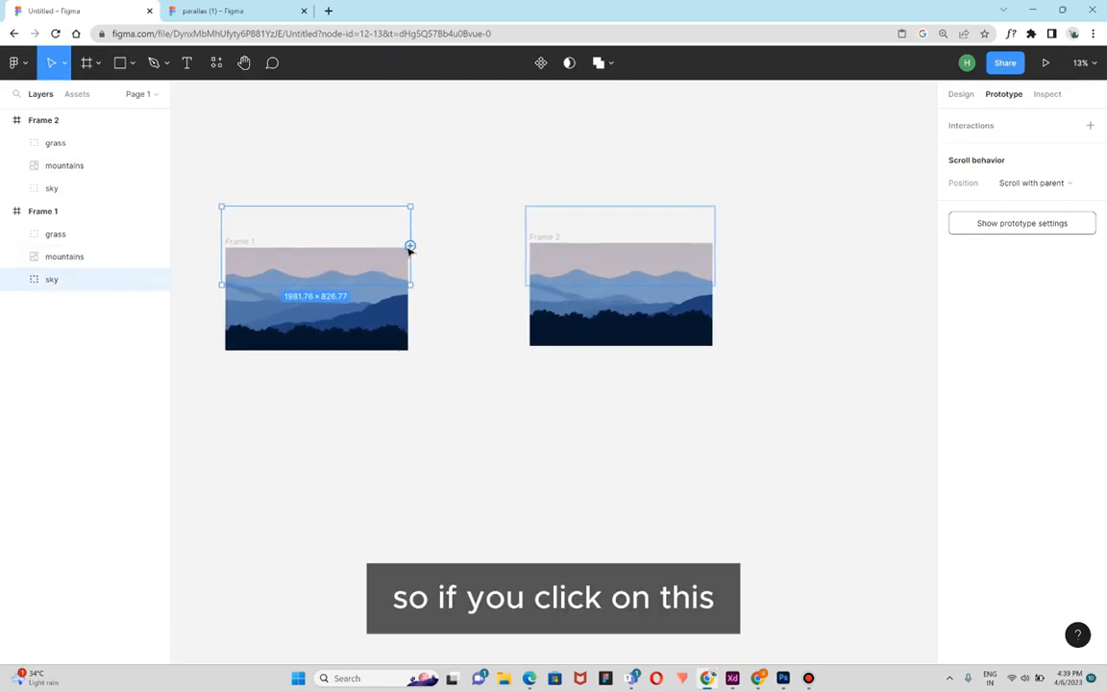
drag(409, 247, 649, 281)
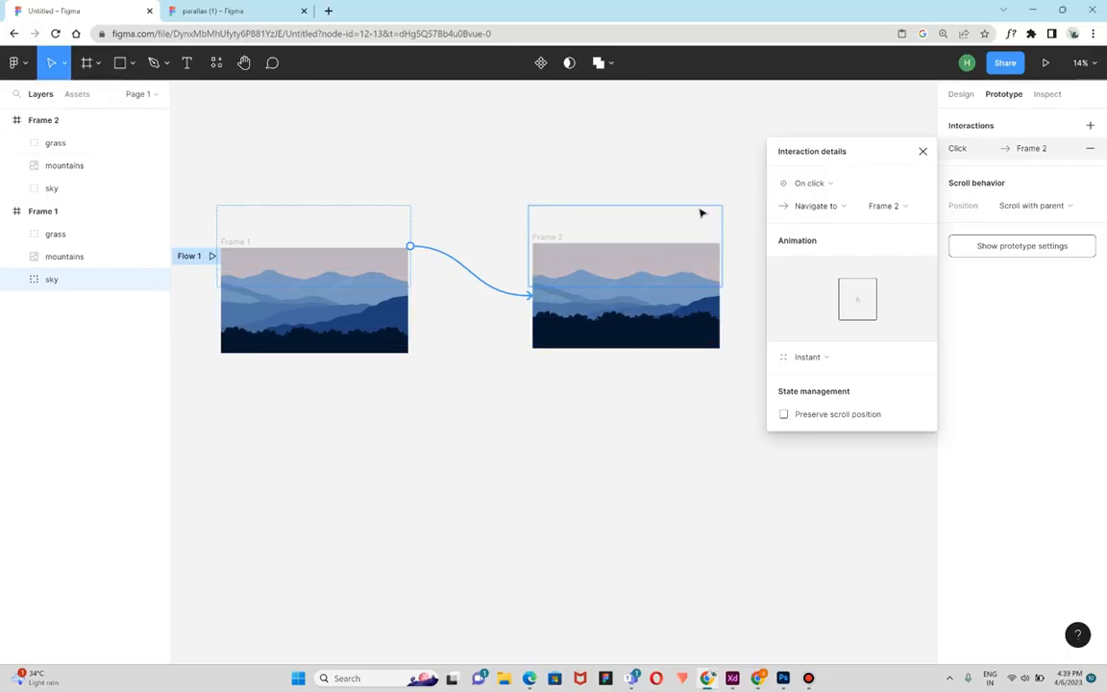
Set the animation of the Frame 1 to Frame 2 interaction to Smart animate with a 1000 ms duration.
click(812, 357)
click(829, 392)
click(879, 381)
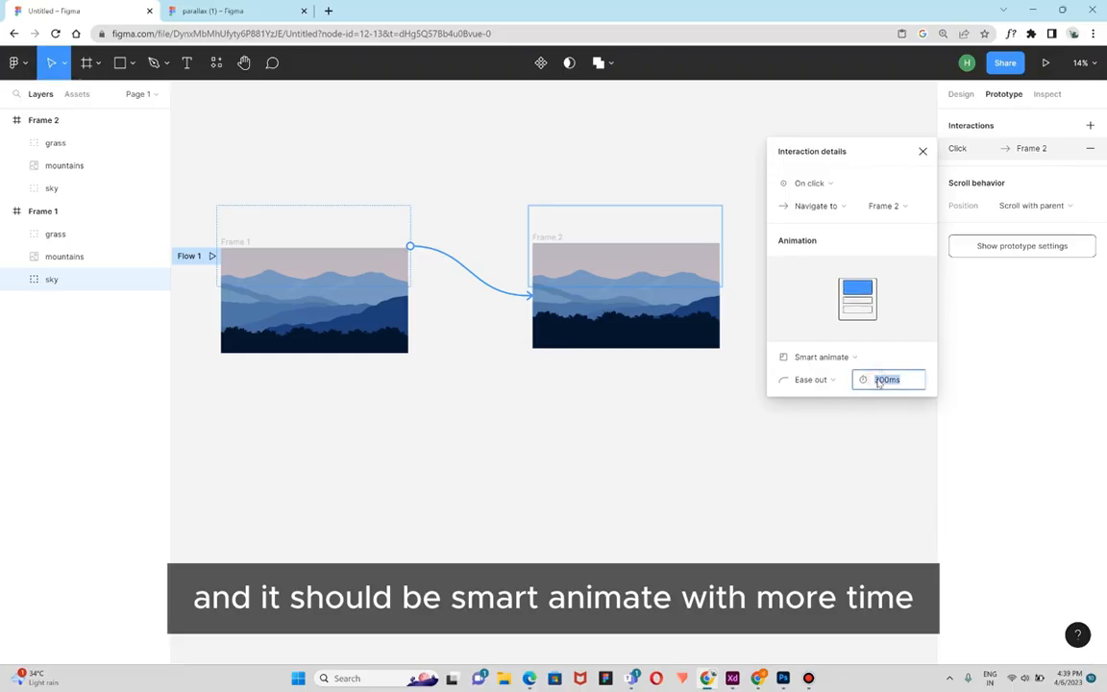
text(1000)
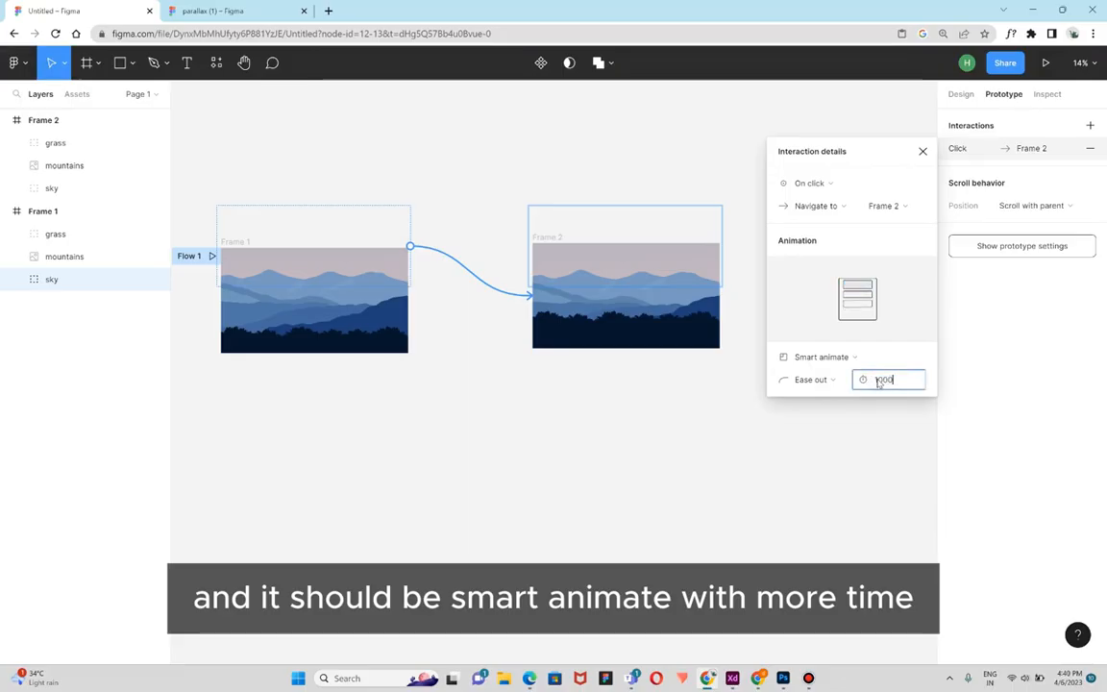
key(Return)
click(667, 435)
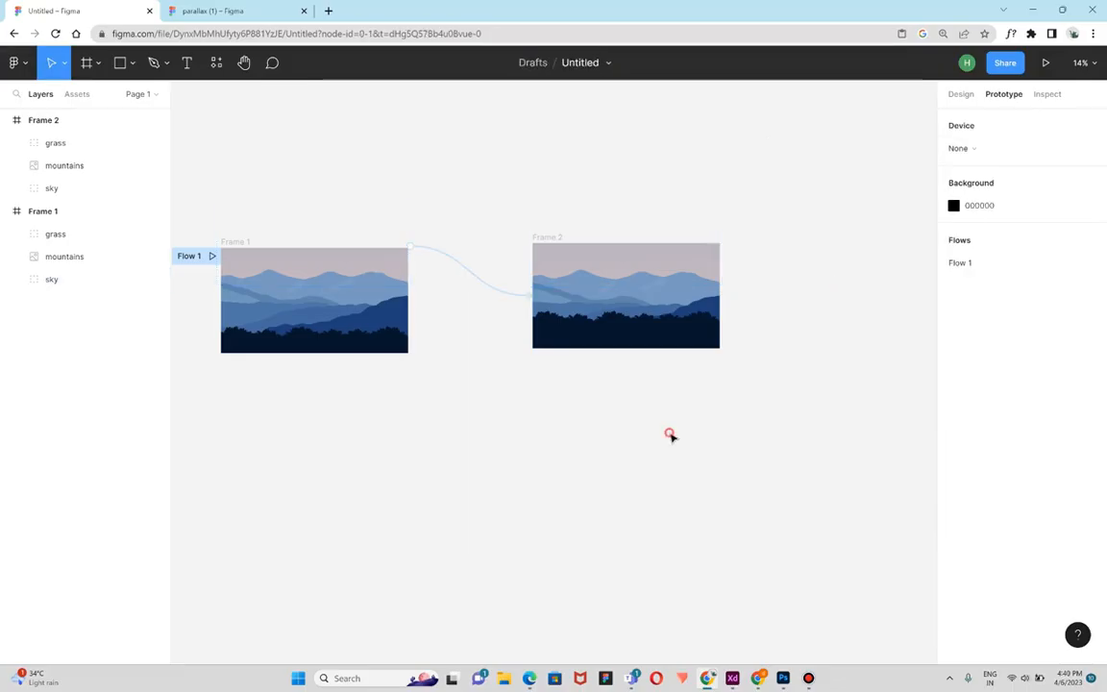
Link the sky group in Frame 2 back to Frame 1 on click and move the Flow 1 starting point to Frame 2.
click(549, 261)
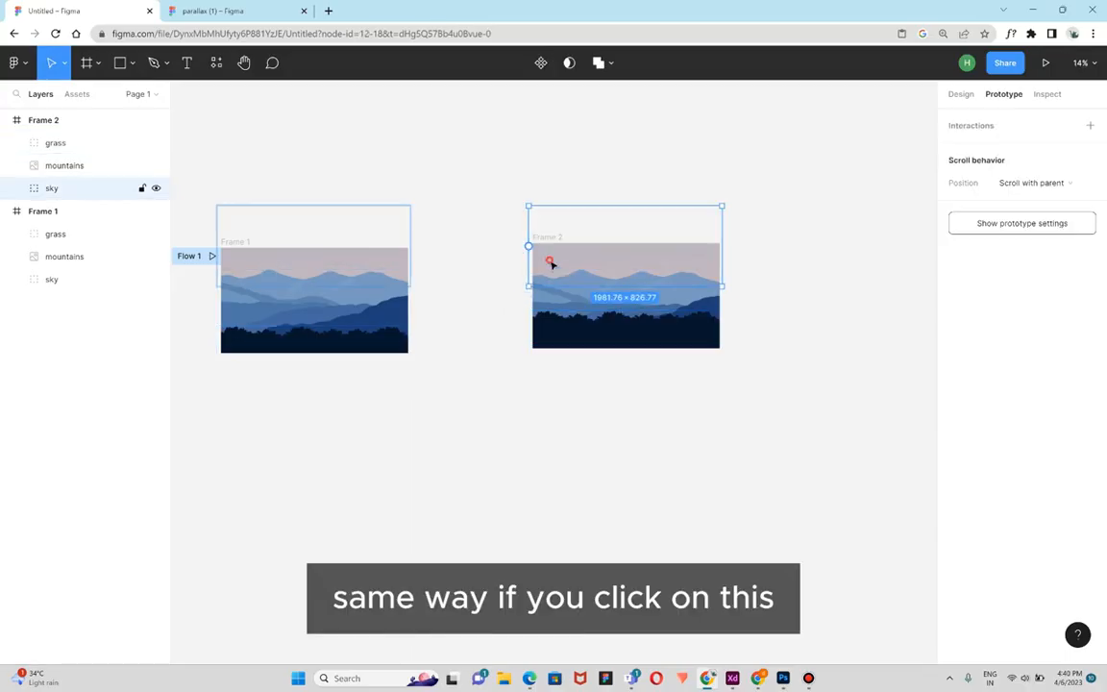
drag(530, 248, 385, 289)
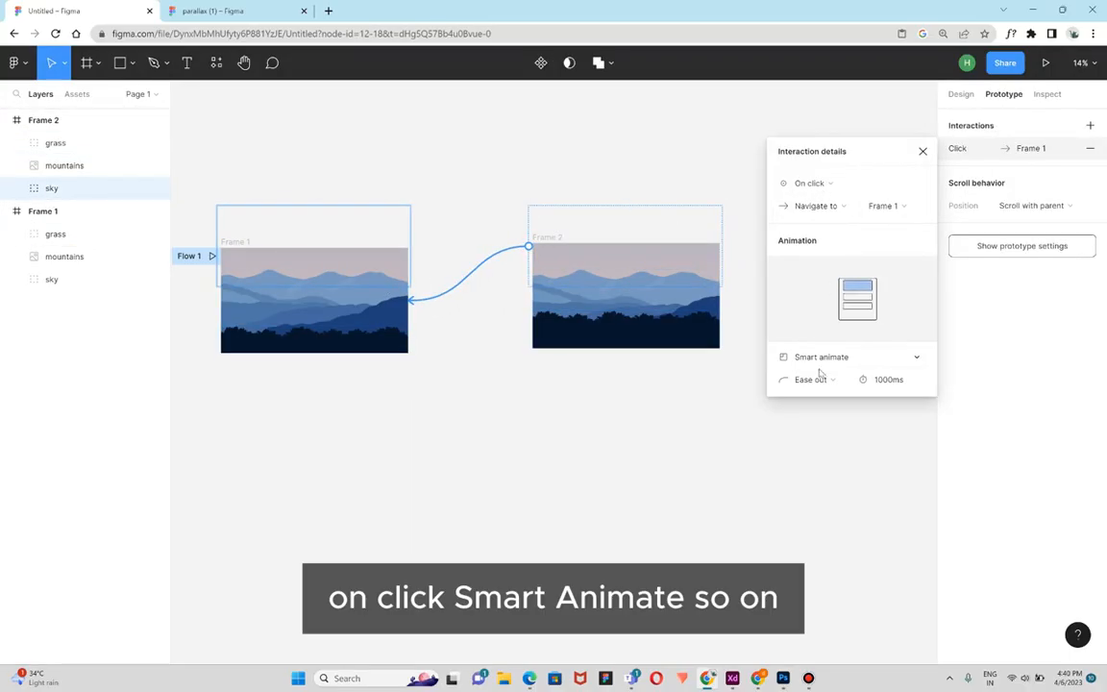
click(670, 404)
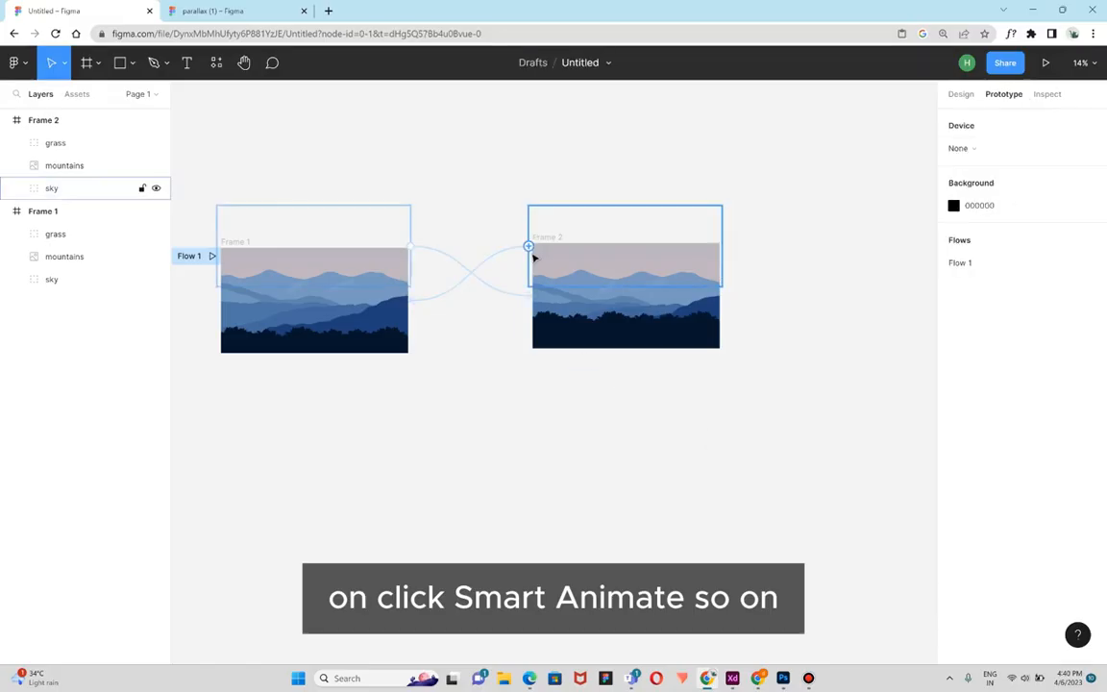
drag(212, 256, 501, 253)
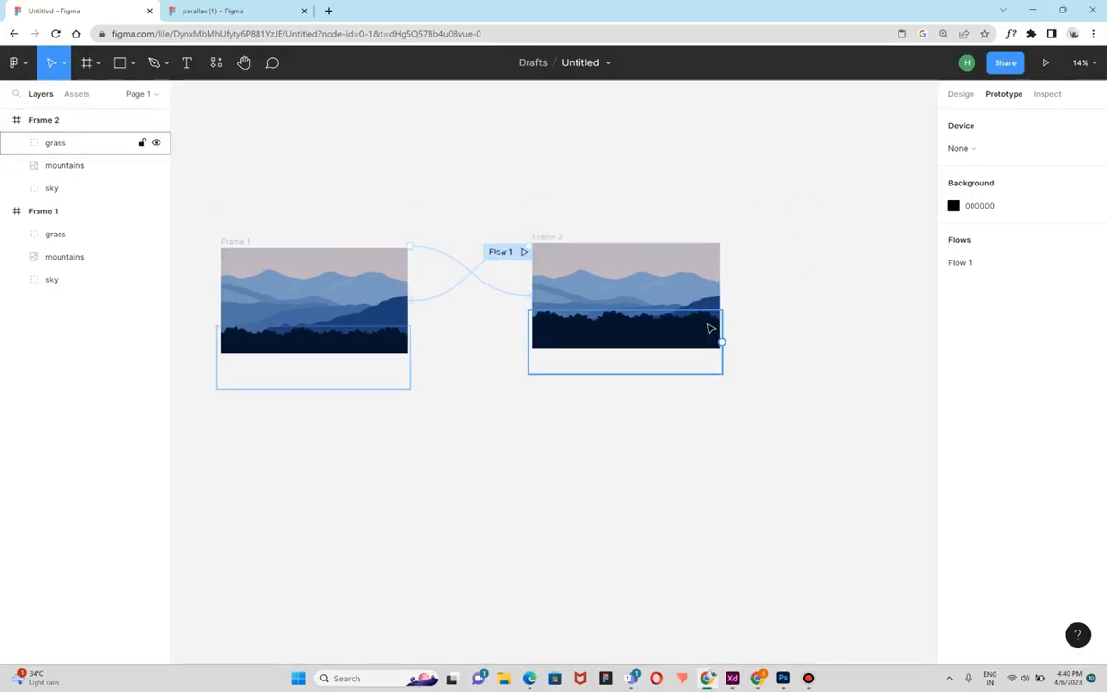
Raise the grass group in Frame 2 slightly so it covers more of the mountains.
scroll(710, 328, up, 5)
click(739, 340)
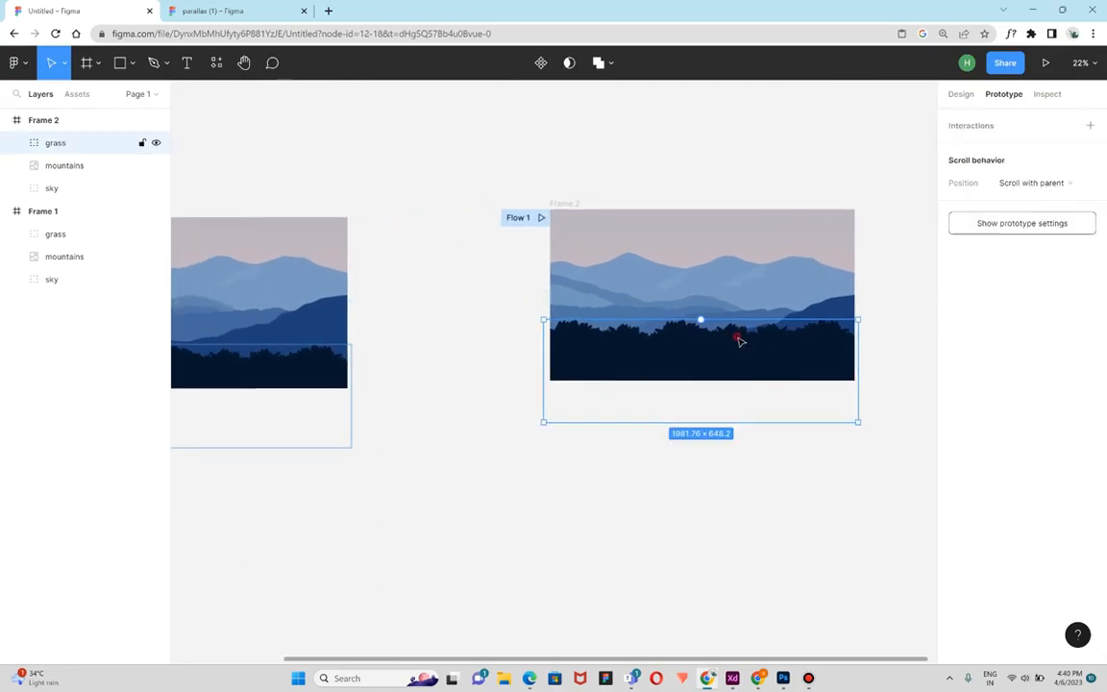
key(shift+Up)
key(shift+Up)
key(shift+Up)
key(shift+Up)
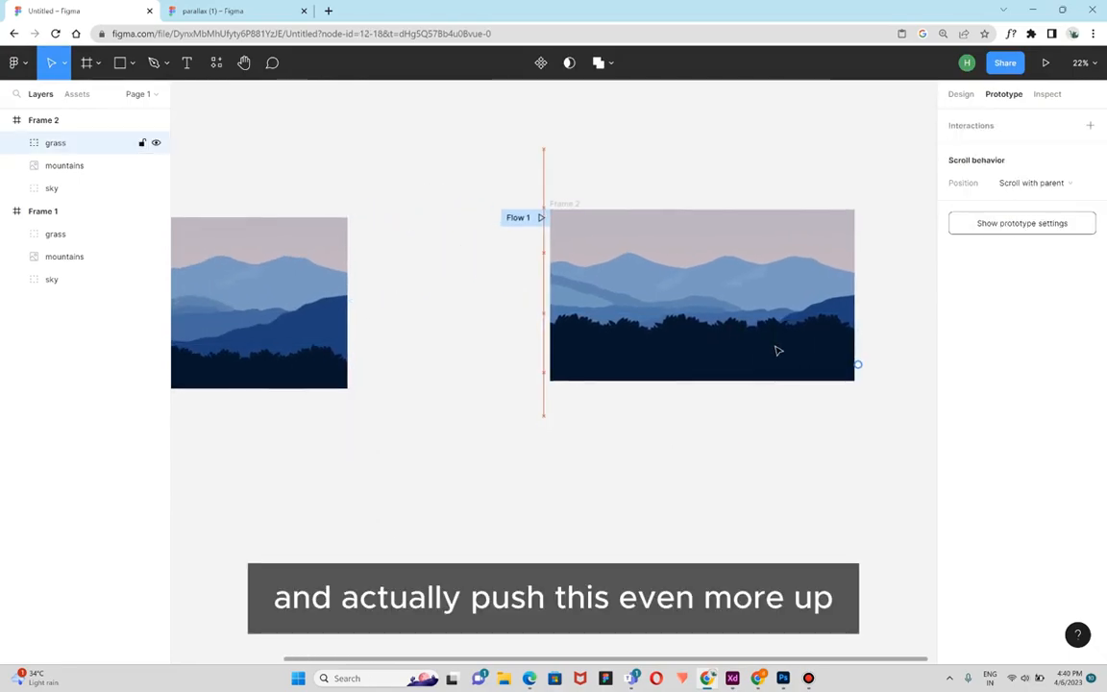
Lower the mountains layer in Frame 2 a little, and shift the sky group down to fill behind the peaks.
click(784, 294)
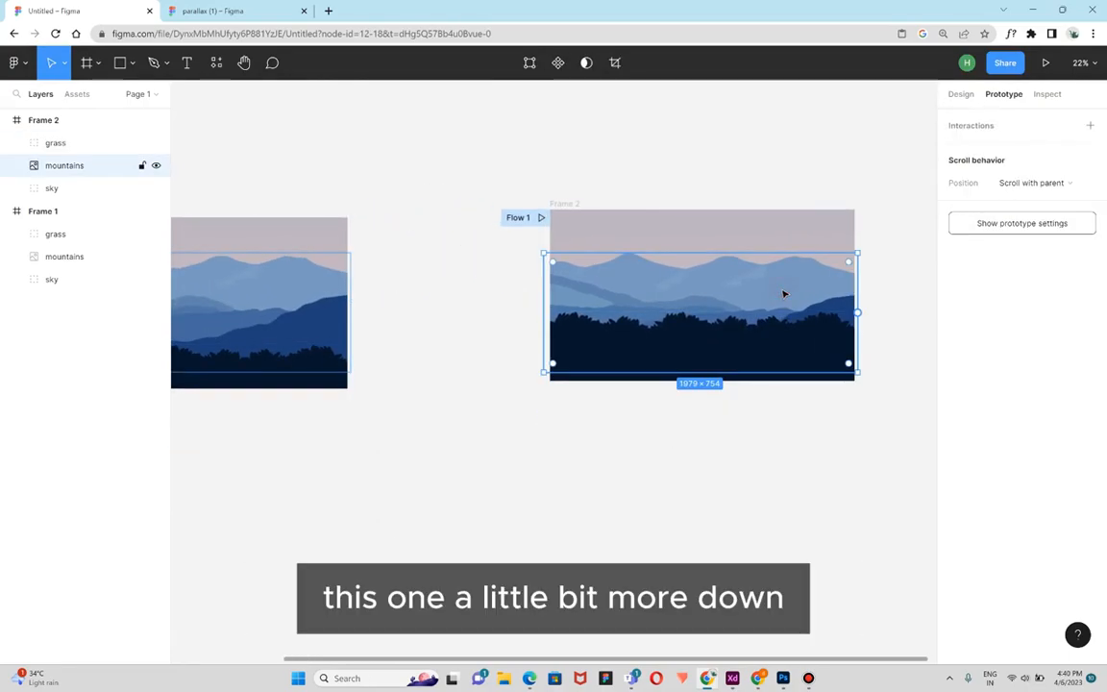
key(shift+Down)
key(shift+Down)
key(shift+Down)
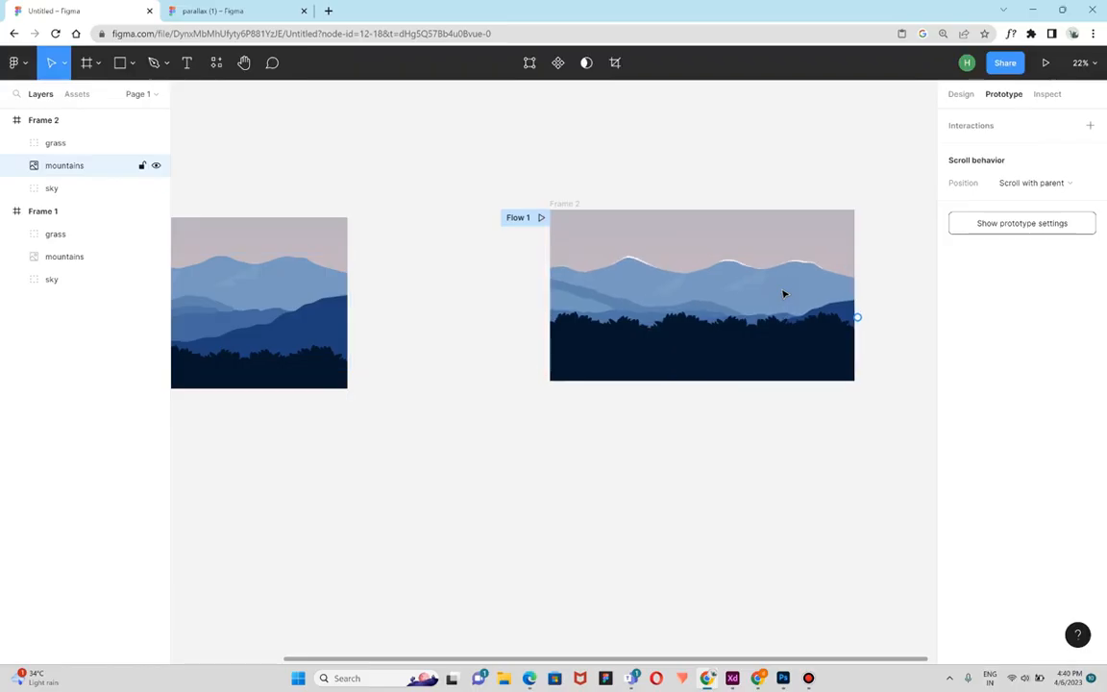
click(785, 224)
key(shift+Down)
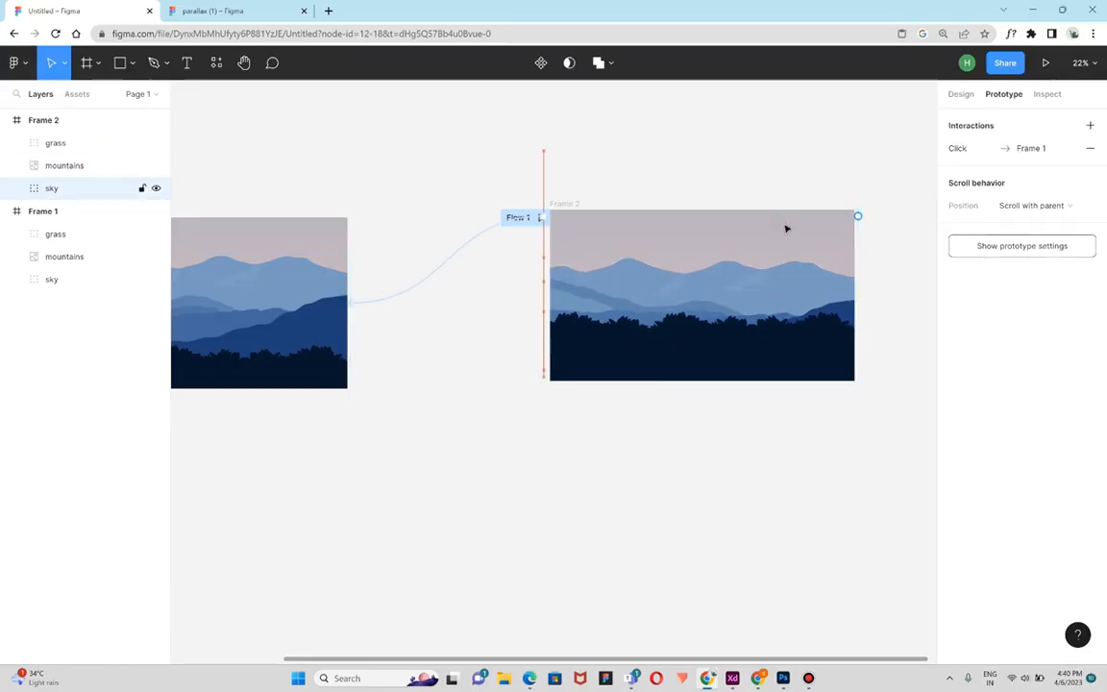
click(513, 155)
Present the prototype and play the parallax (1) version's Flow 2 back and forth to examine the depth effect.
scroll(516, 160, down, 5)
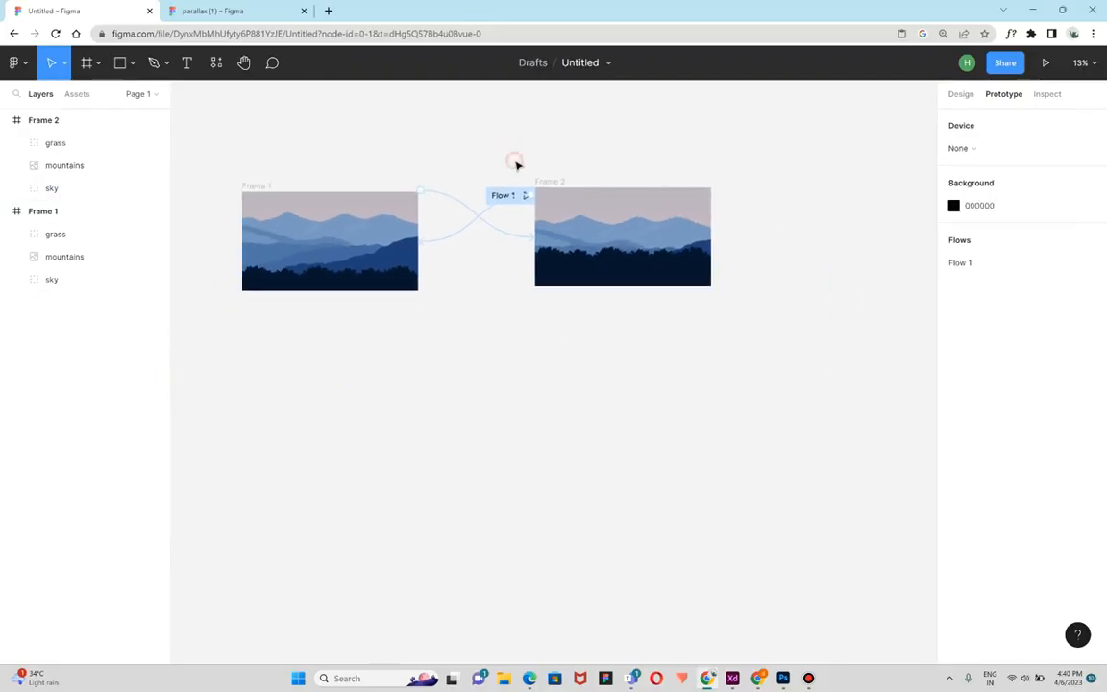
click(1045, 63)
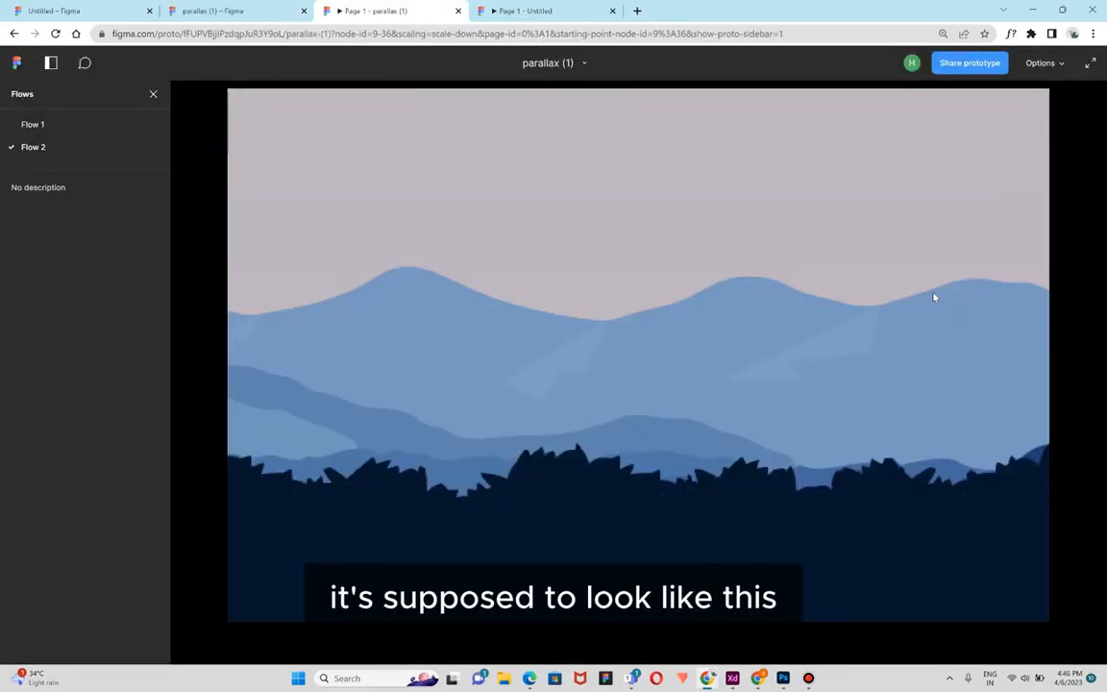
click(933, 296)
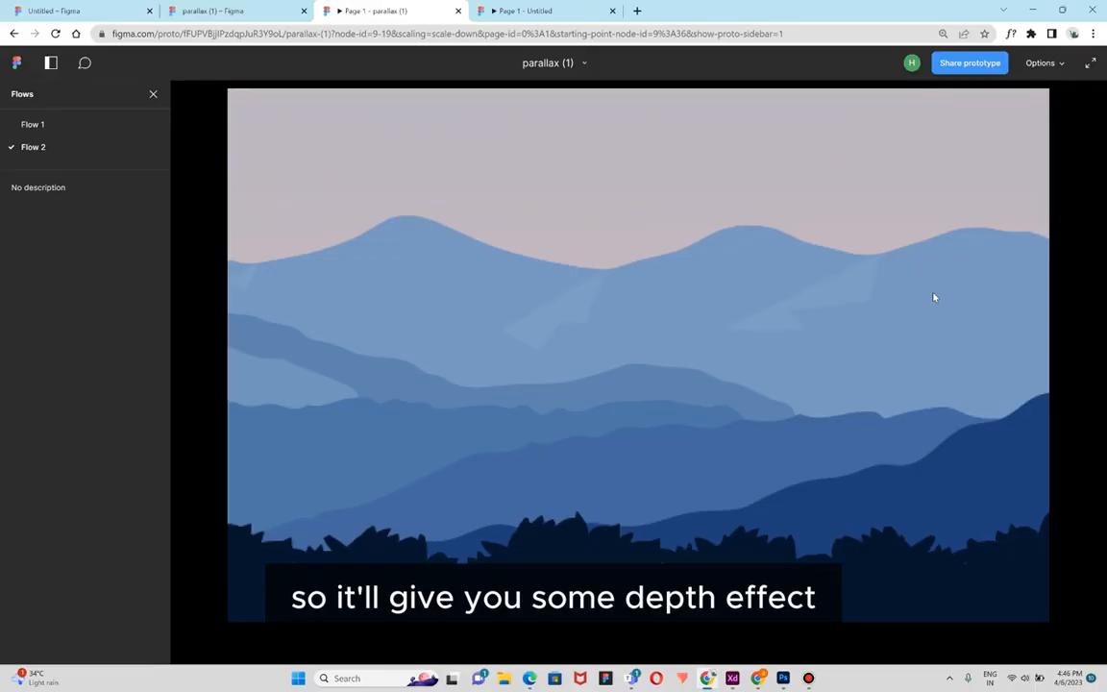
click(933, 297)
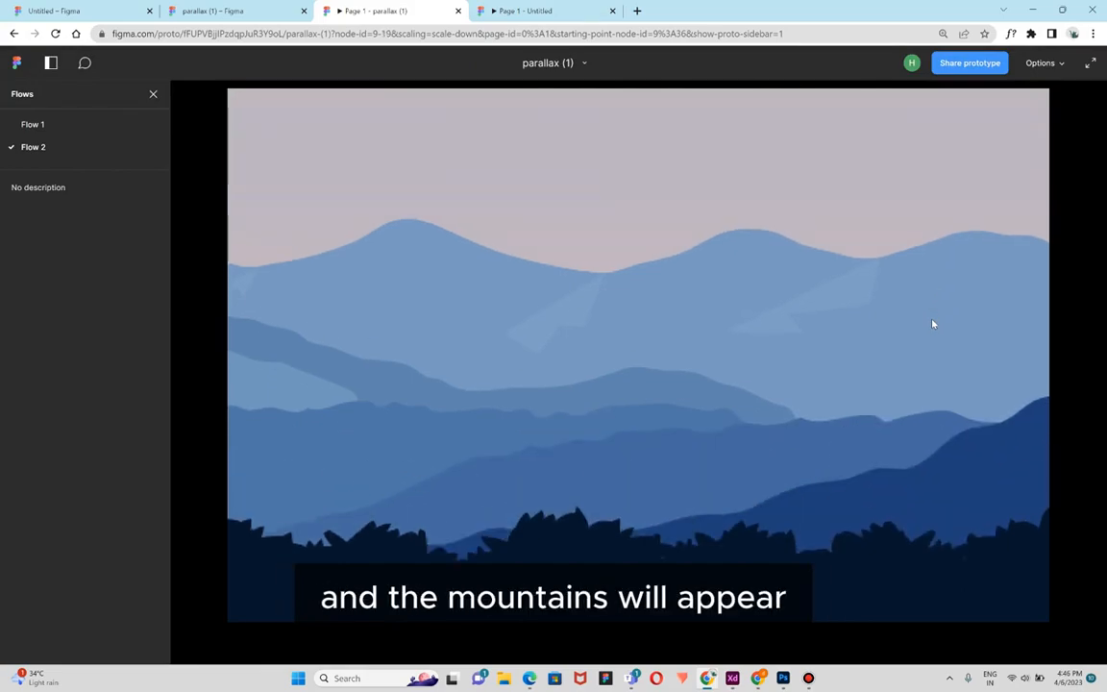
click(932, 324)
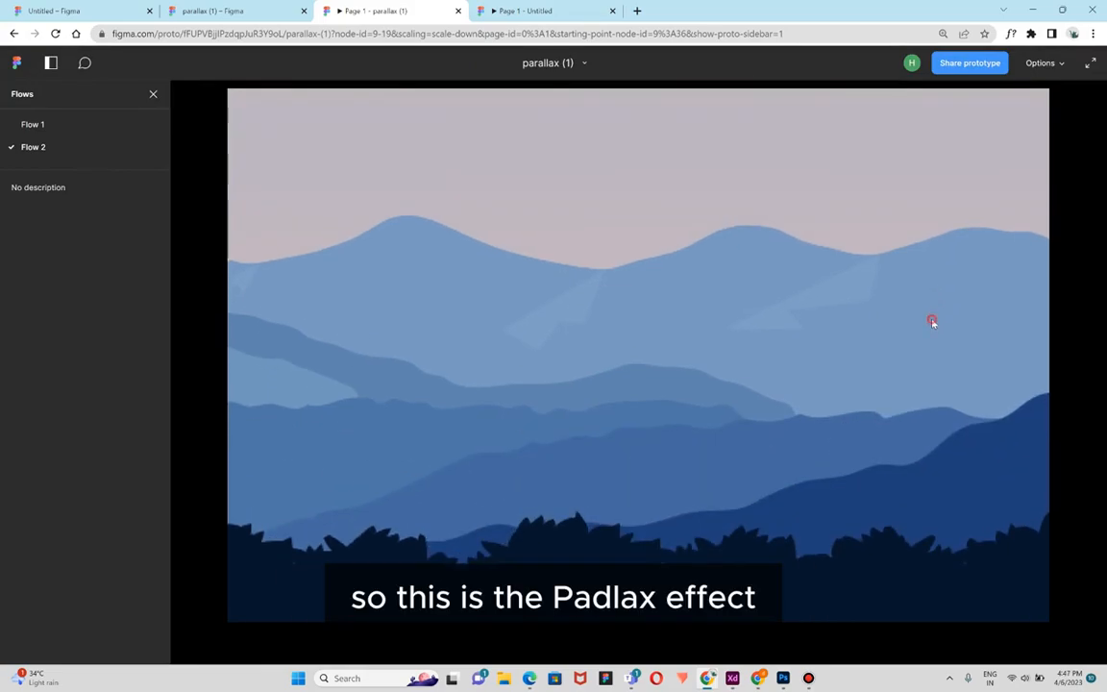
click(933, 324)
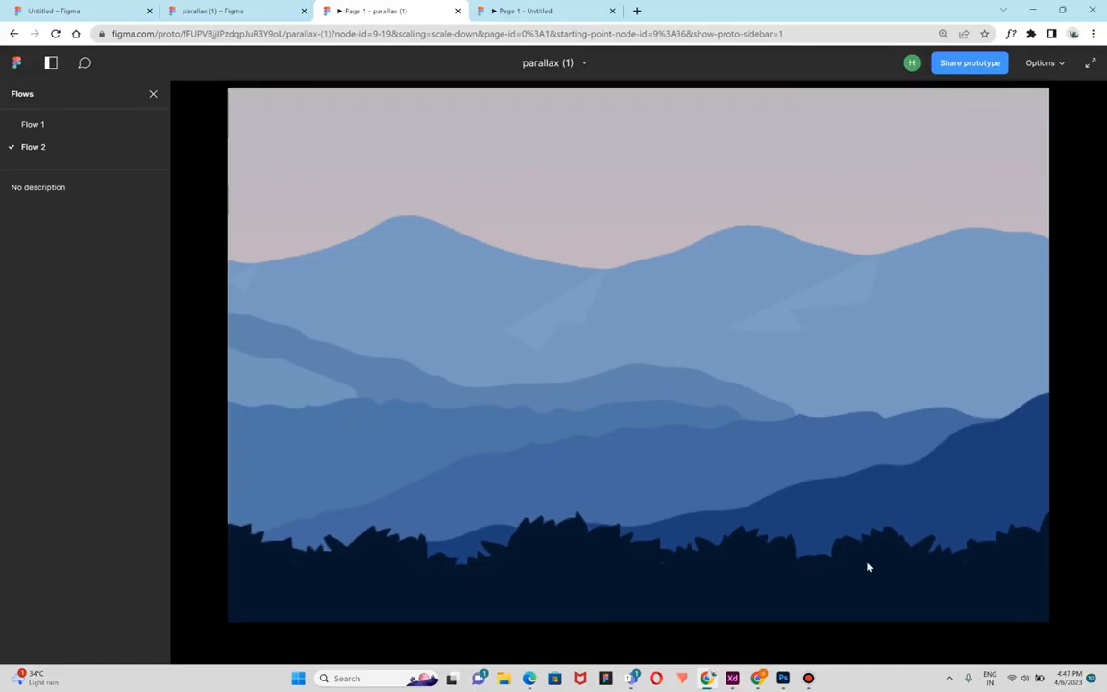
click(813, 677)
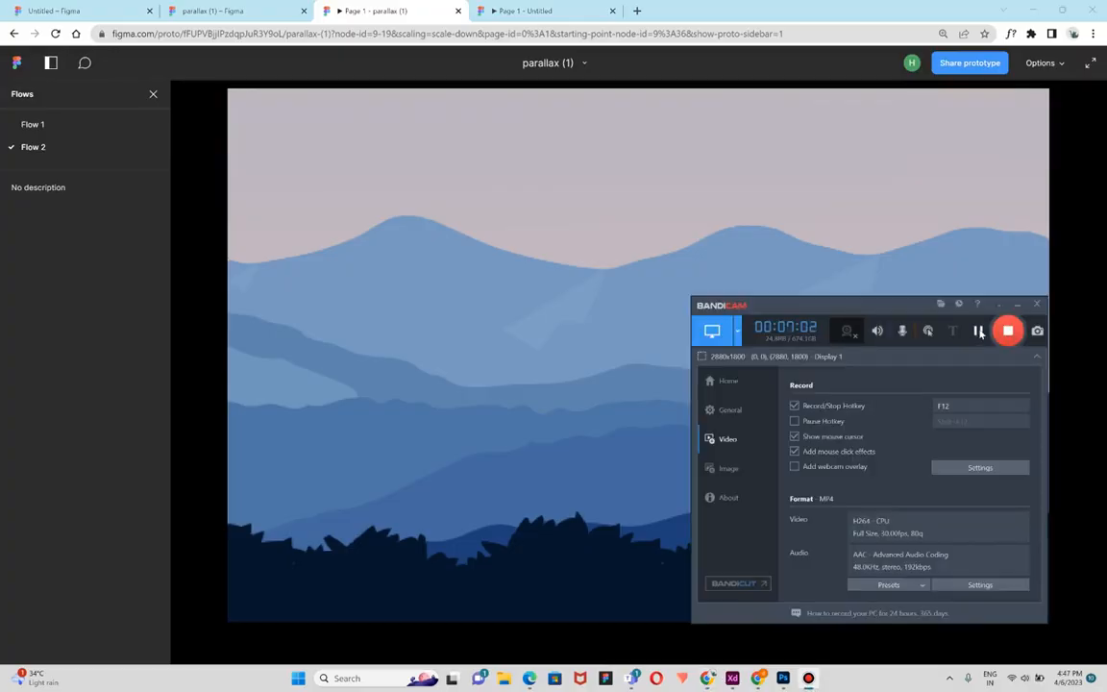
click(979, 331)
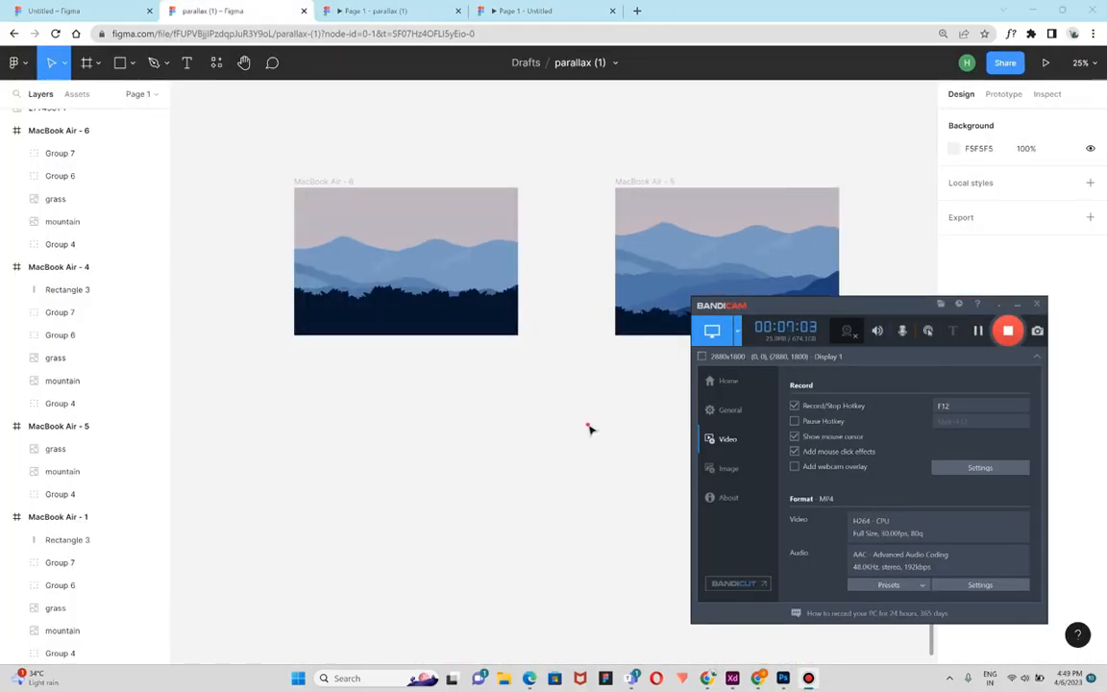
click(589, 426)
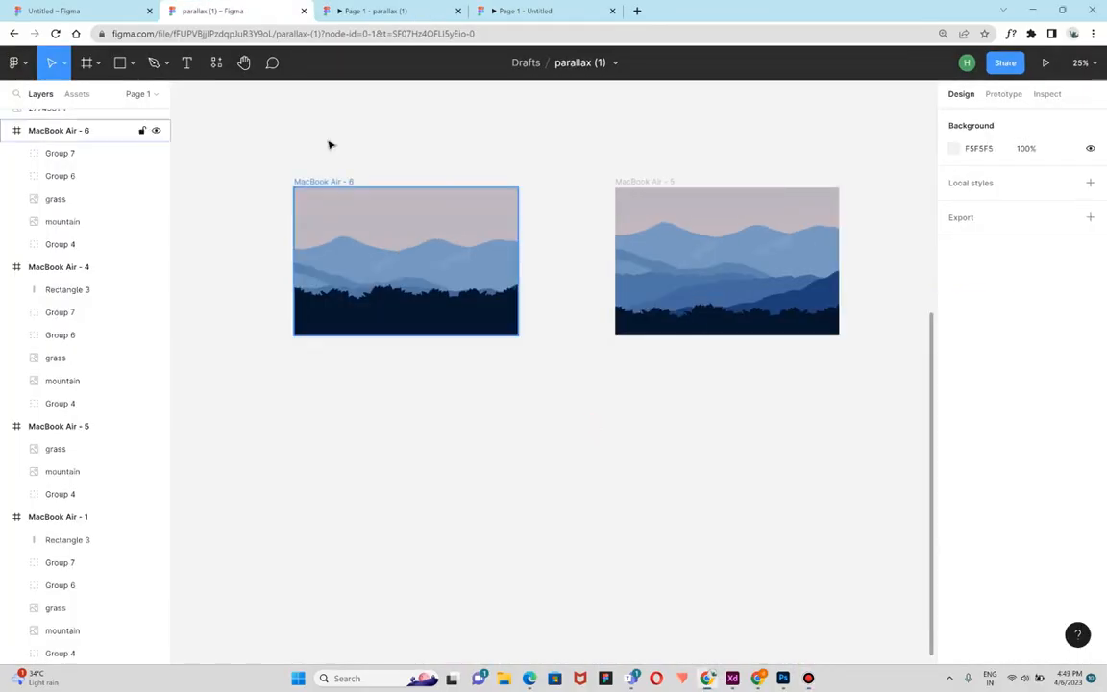
Paste the navigation menu group with the Adventure logo and page links into the MacBook Air - 6 frame of the parallax (1) file.
scroll(337, 181, up, 1)
scroll(339, 186, up, 3)
click(378, 177)
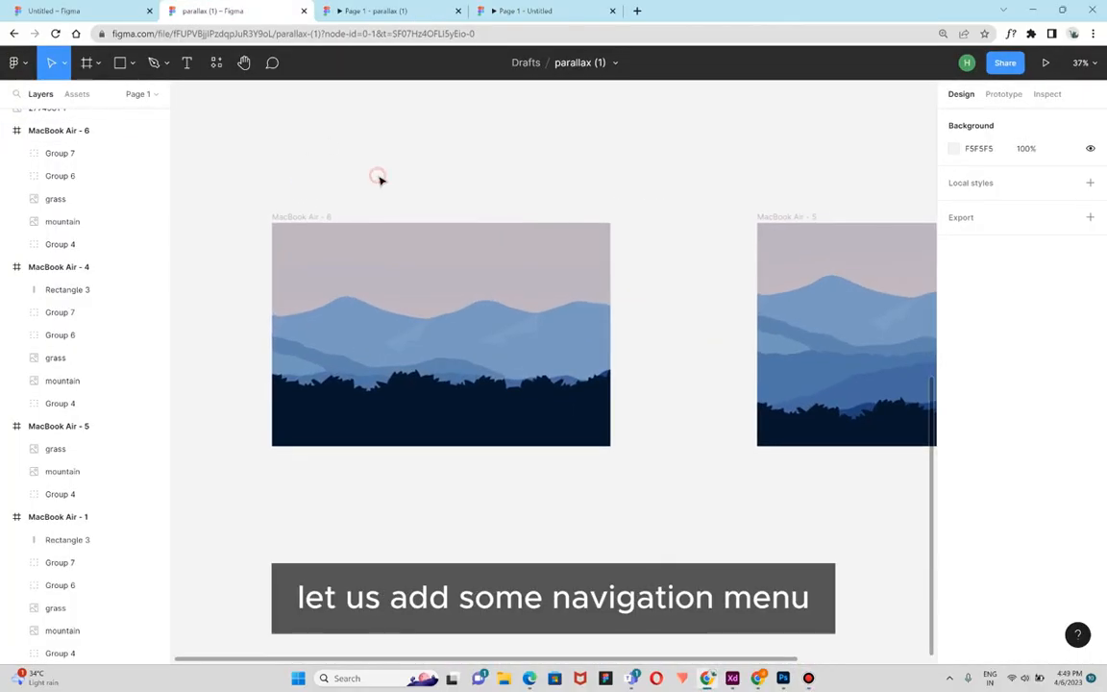
click(402, 314)
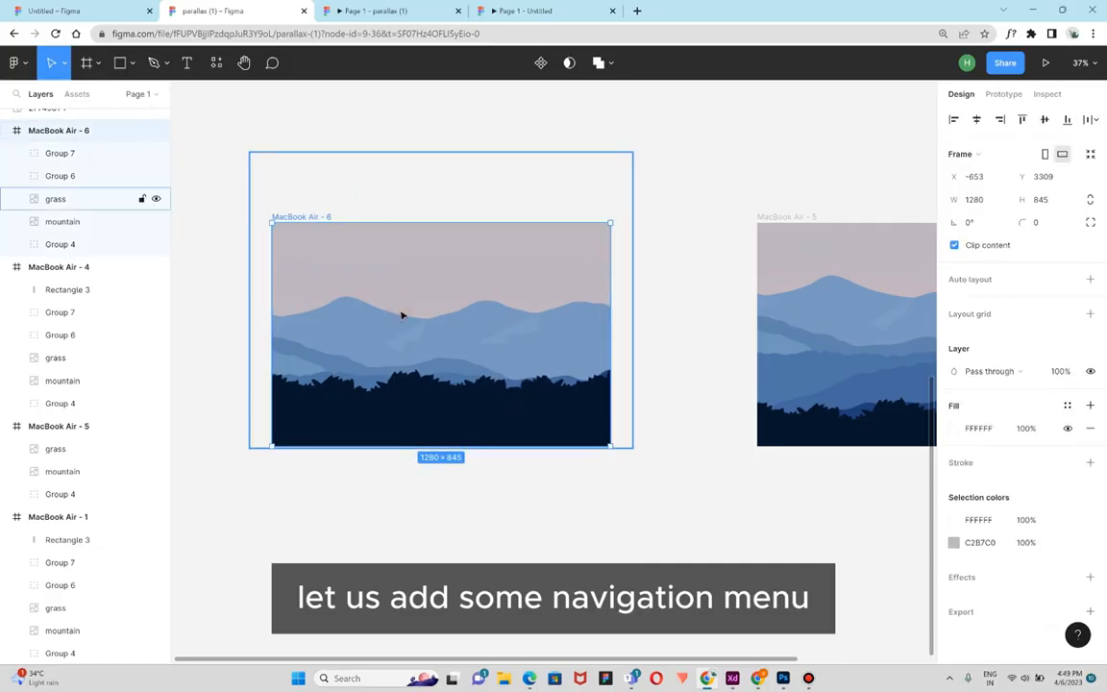
key(ctrl+v)
click(657, 220)
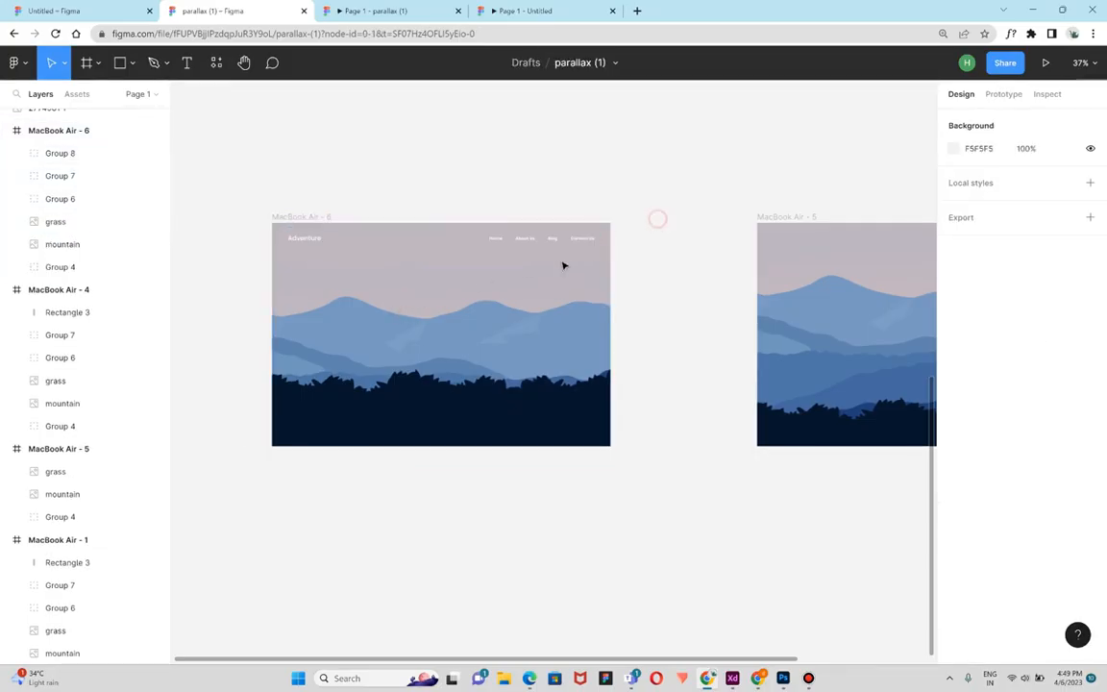
Copy the "Life is a journey, enjoy the trip." text group from MacBook Air - 1 into the MacBook Air - 6 frame.
scroll(442, 418, down, 2)
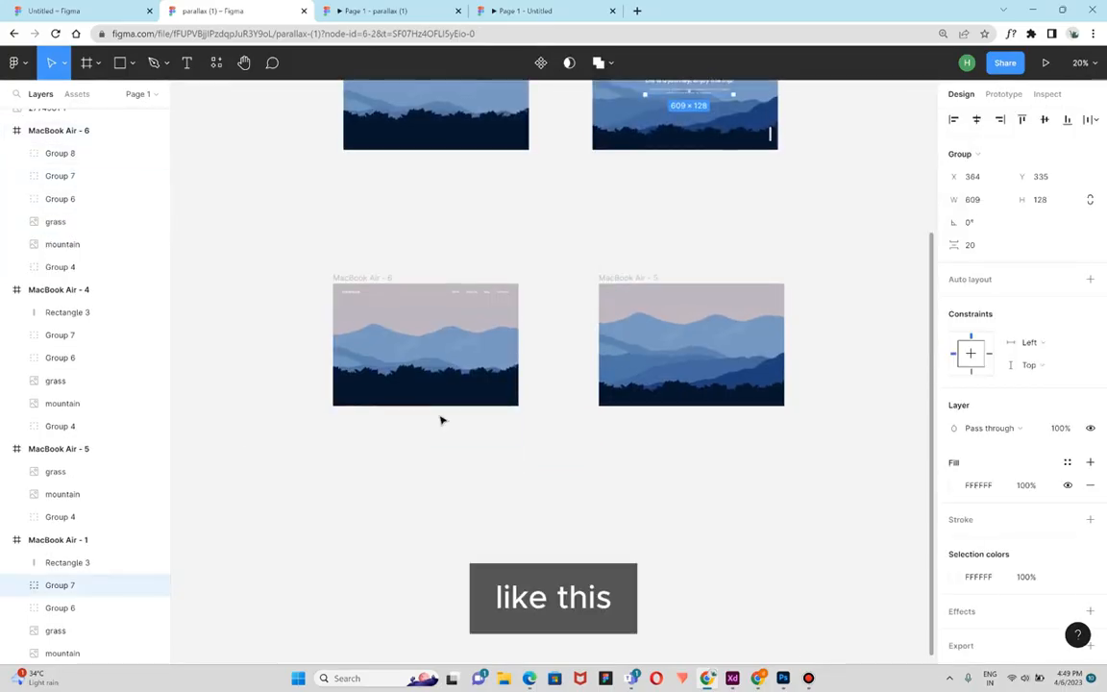
scroll(462, 371, up, 2)
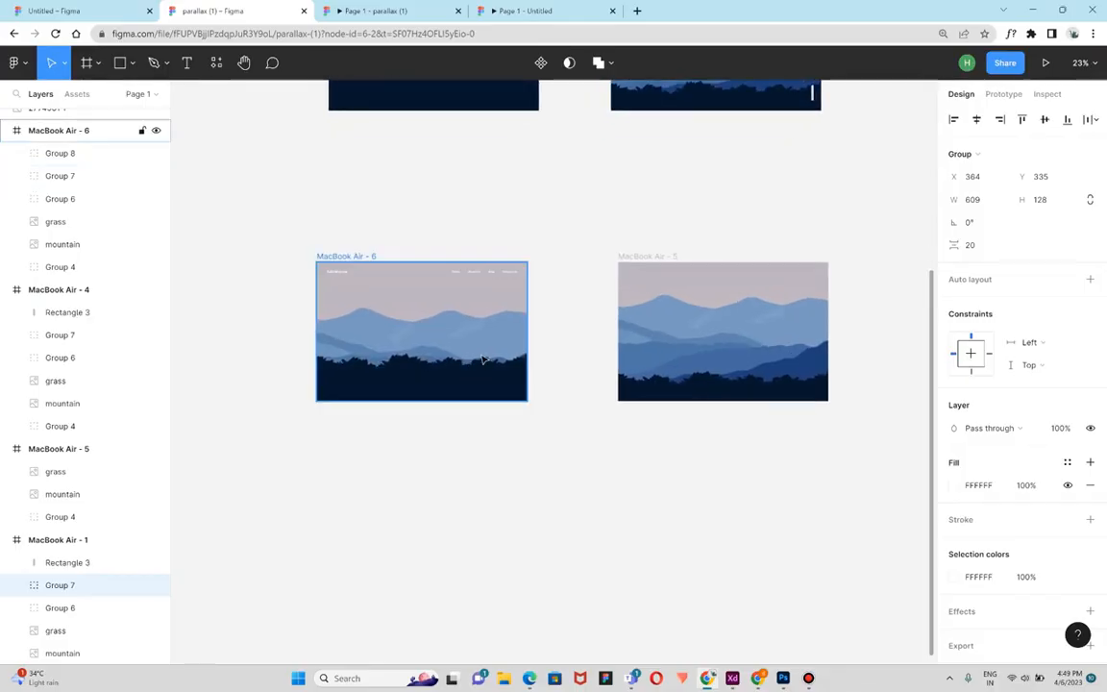
scroll(484, 359, right, 2)
click(362, 364)
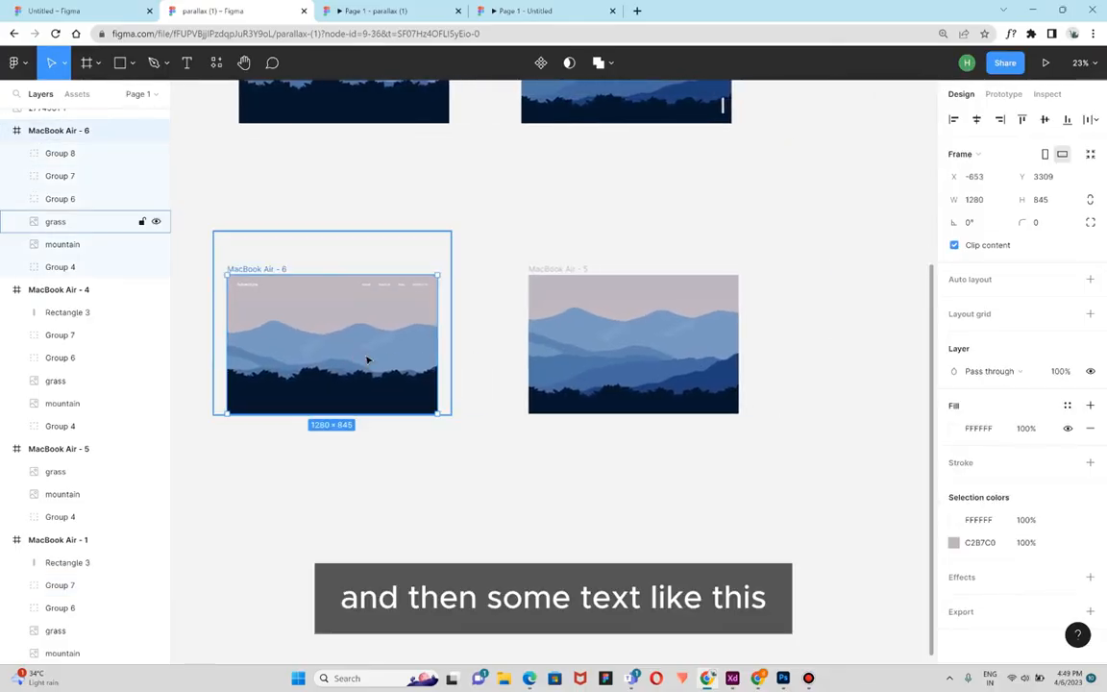
key(ctrl+v)
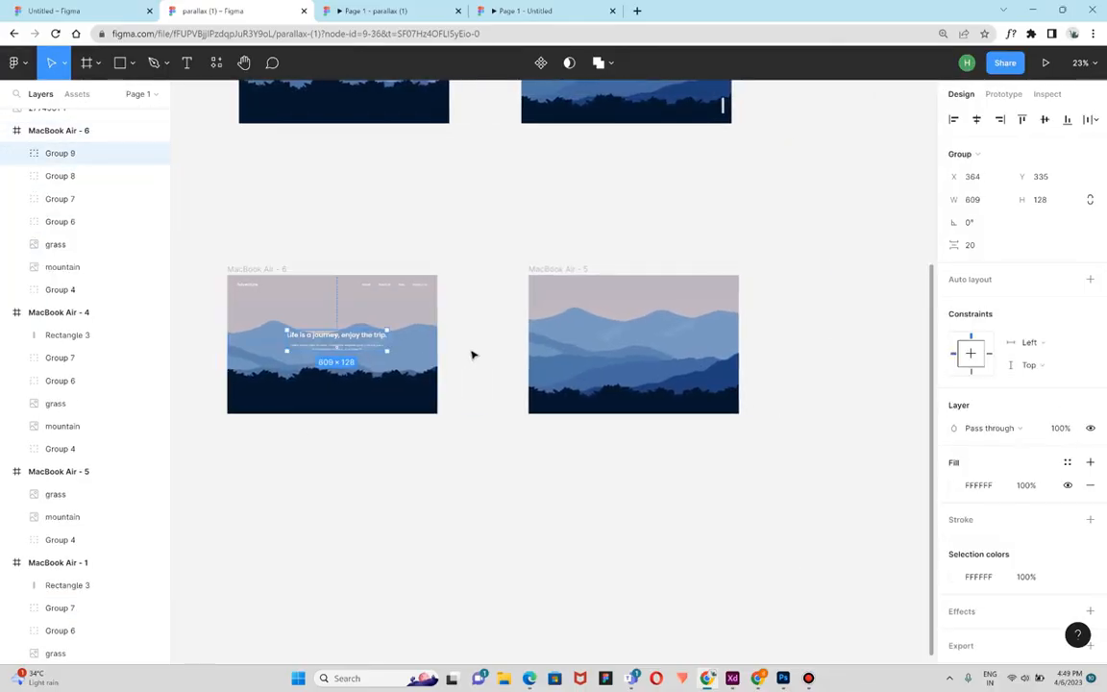
click(471, 351)
click(553, 334)
click(408, 336)
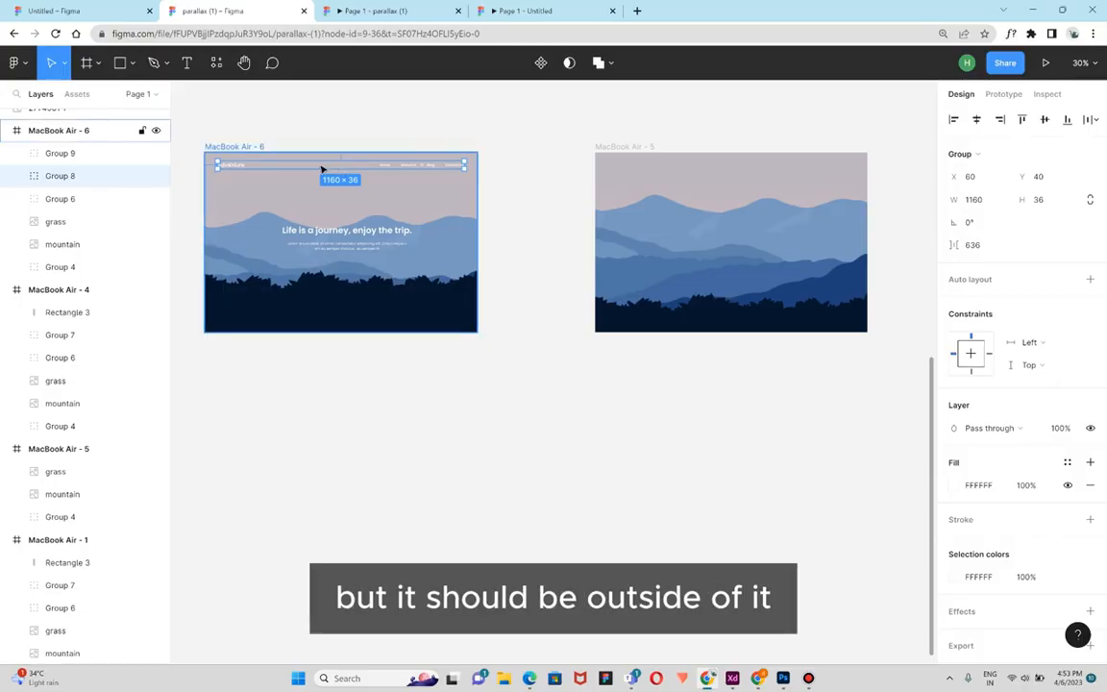
Rename the navigation menu group in MacBook Air - 6 as header and the headline text group as body.
right_click(62, 182)
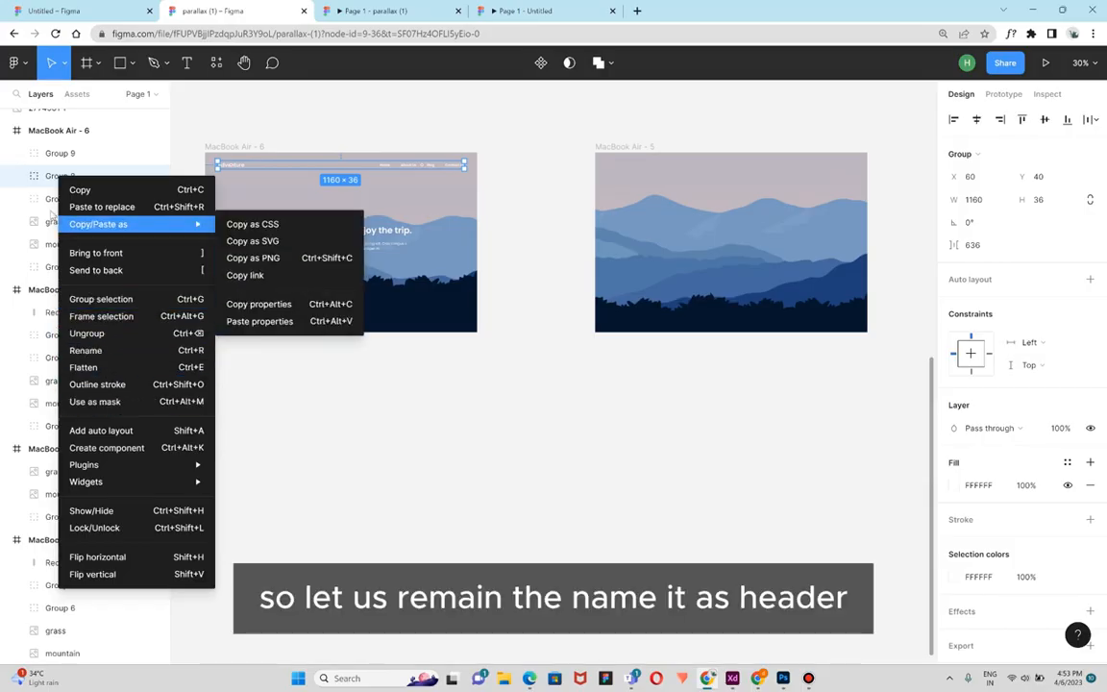
double_click(92, 177)
key(BackSpace)
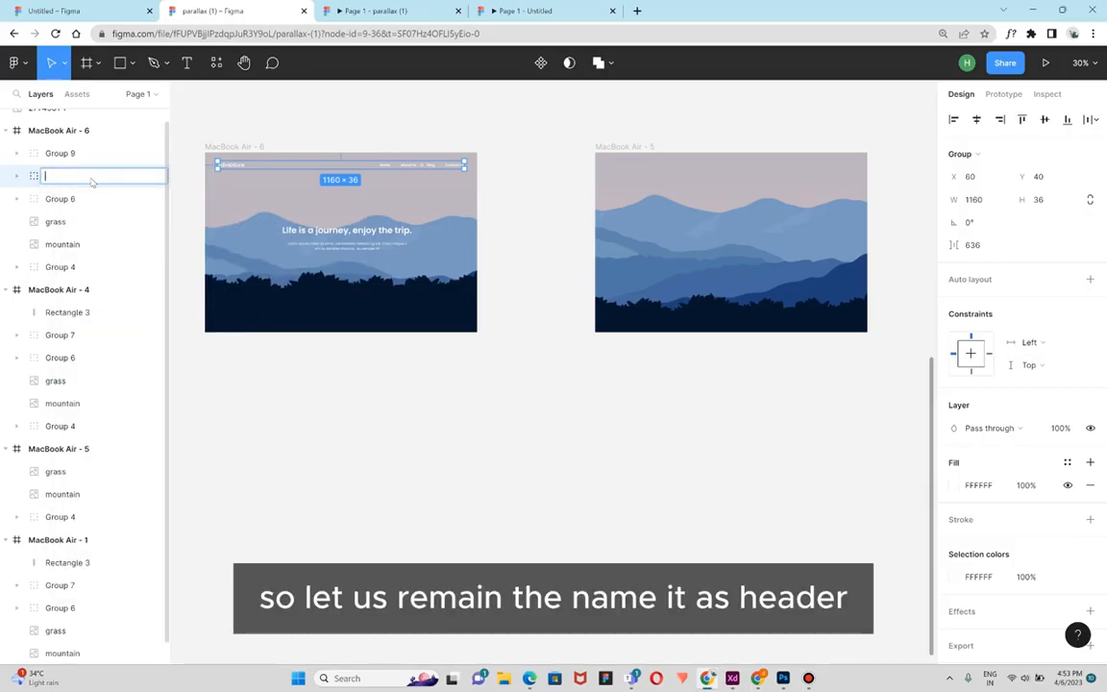
text(header)
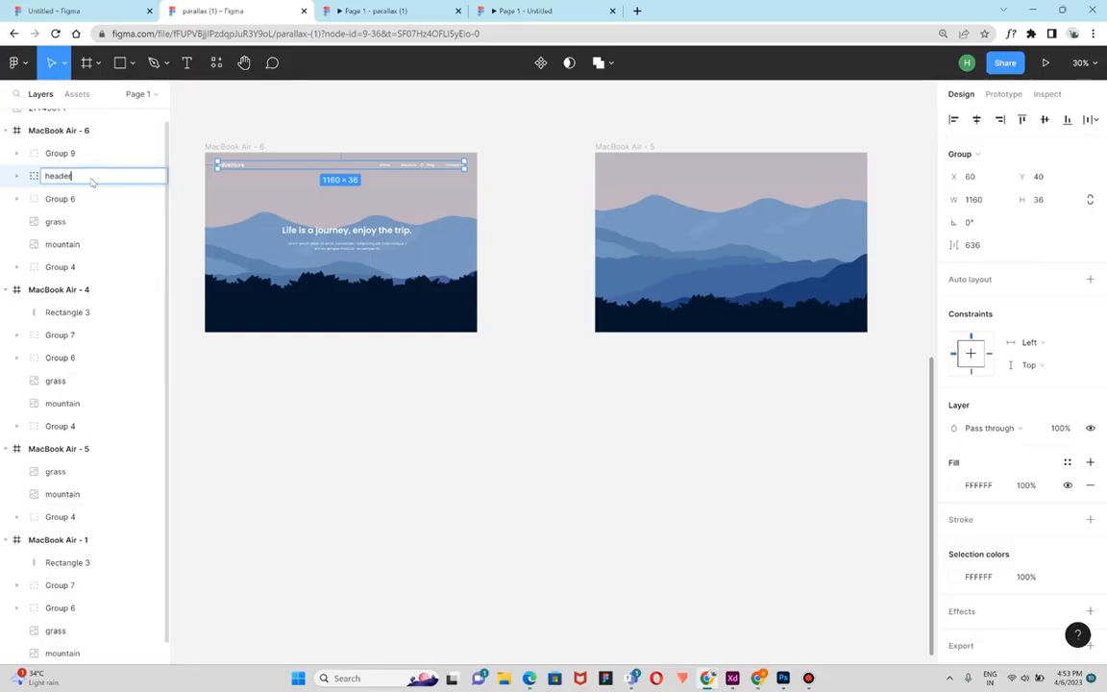
click(331, 248)
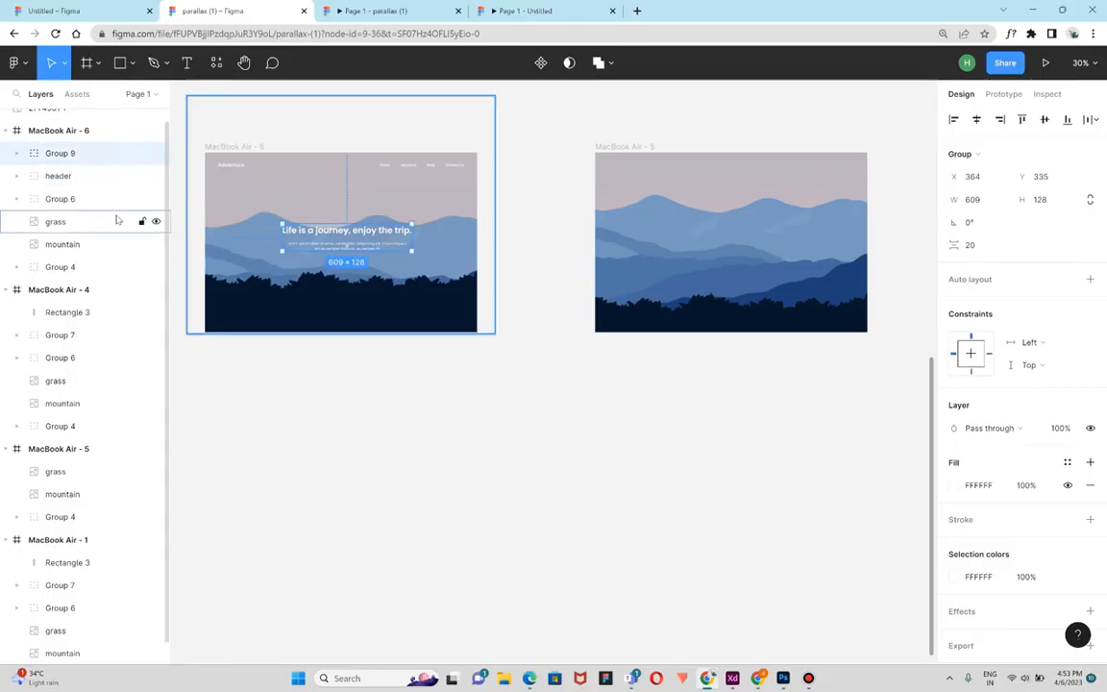
double_click(59, 153)
key(BackSpace)
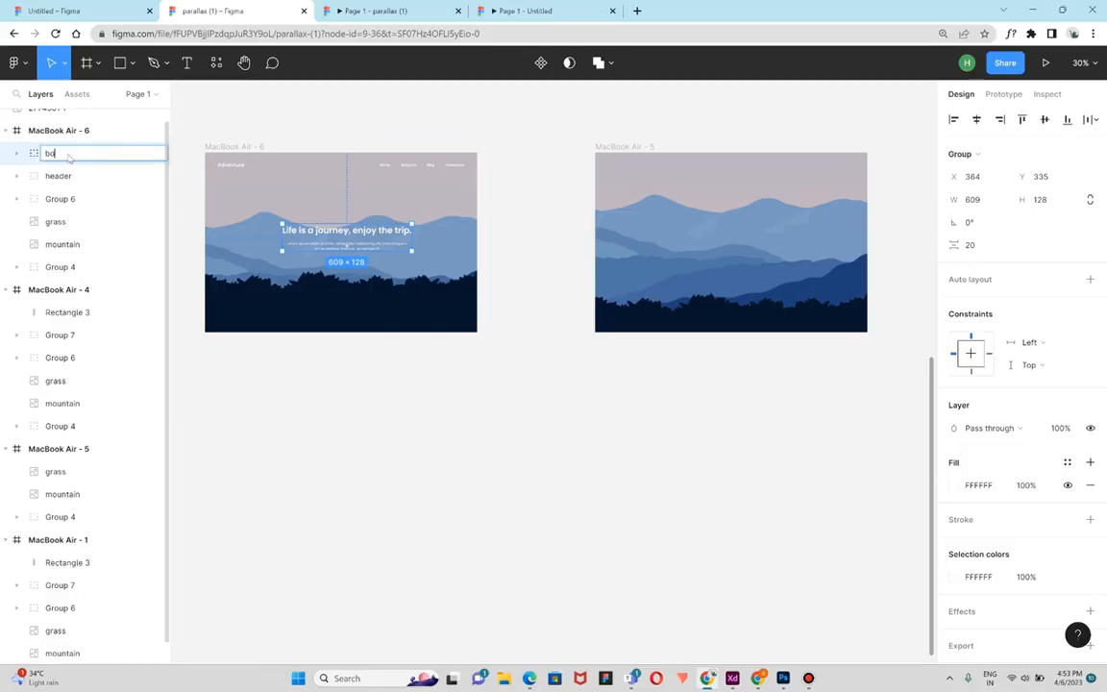
click(304, 125)
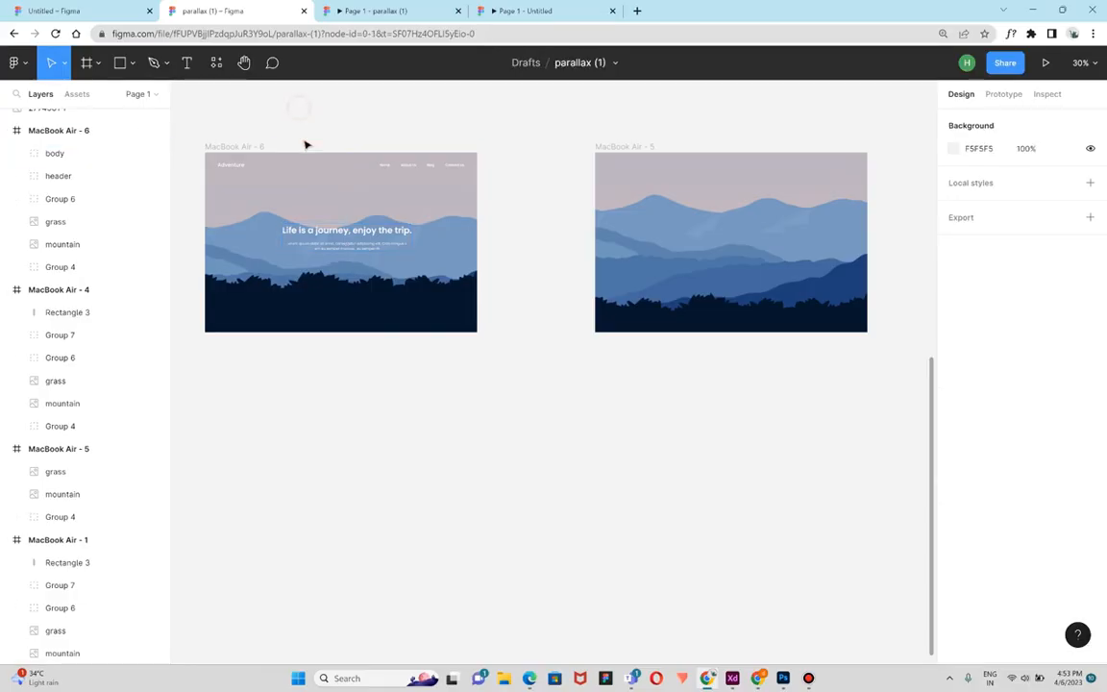
Move the header group up out of the MacBook Air - 6 frame to Y -120.
click(227, 166)
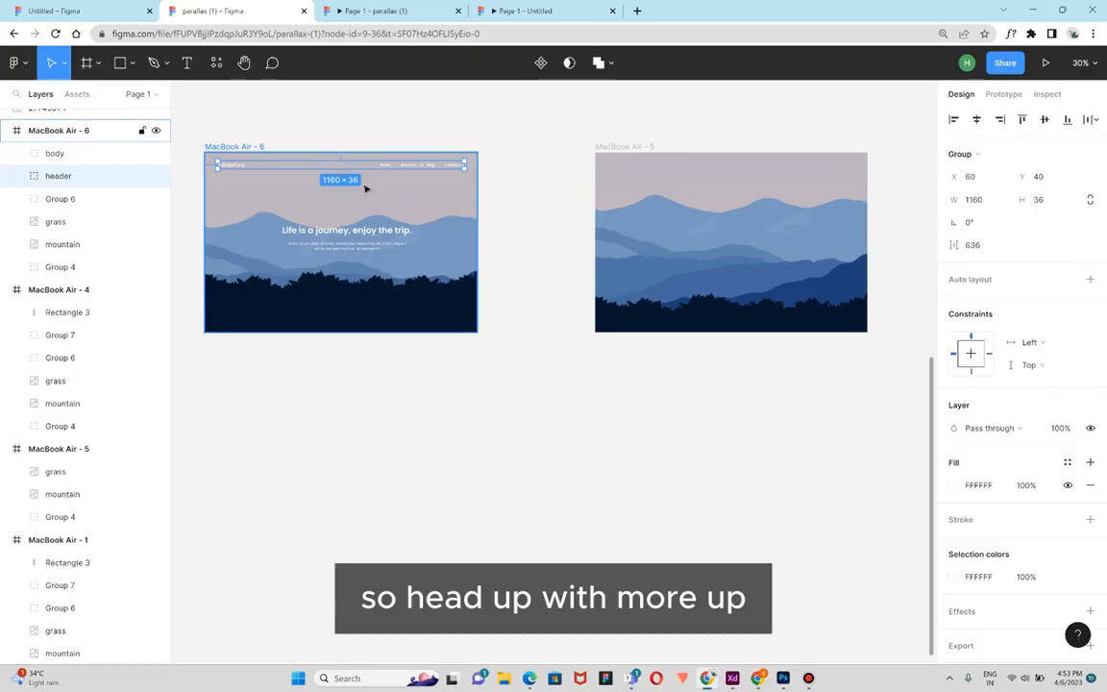
key(shift+Up)
key(shift+Up)
key(shift+Up)
key(shift+Up)
key(shift+Up)
key(shift+Up)
key(shift+Up)
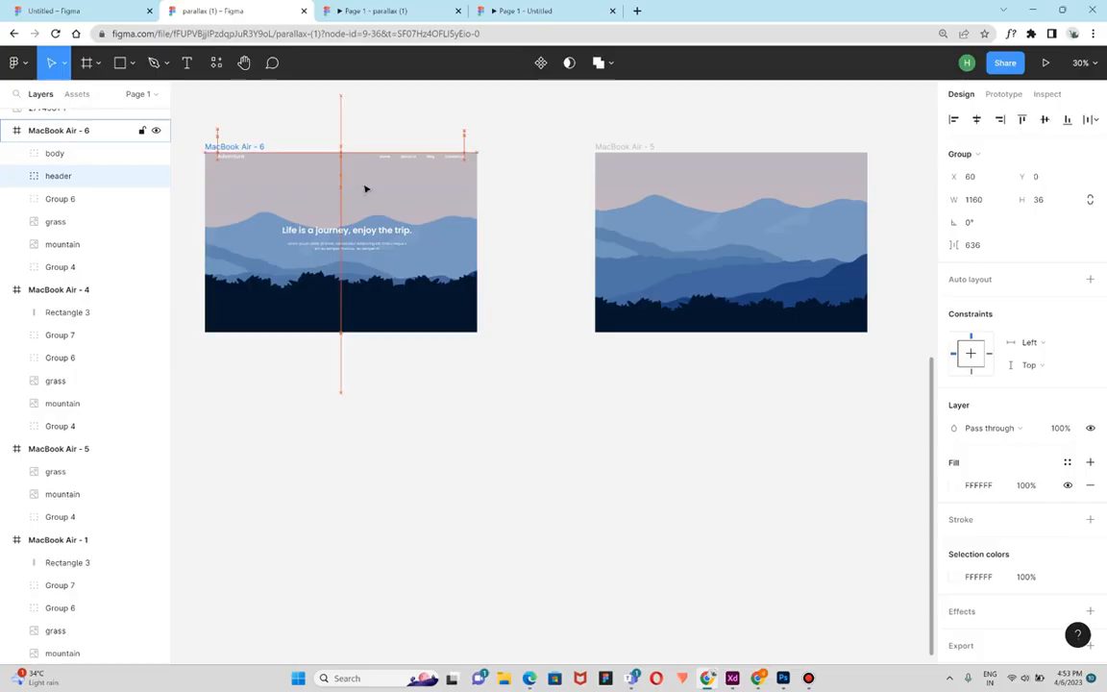
key(shift+Up)
key(shift+Up)
key(shift+Up)
key(shift+Up)
key(shift+Up)
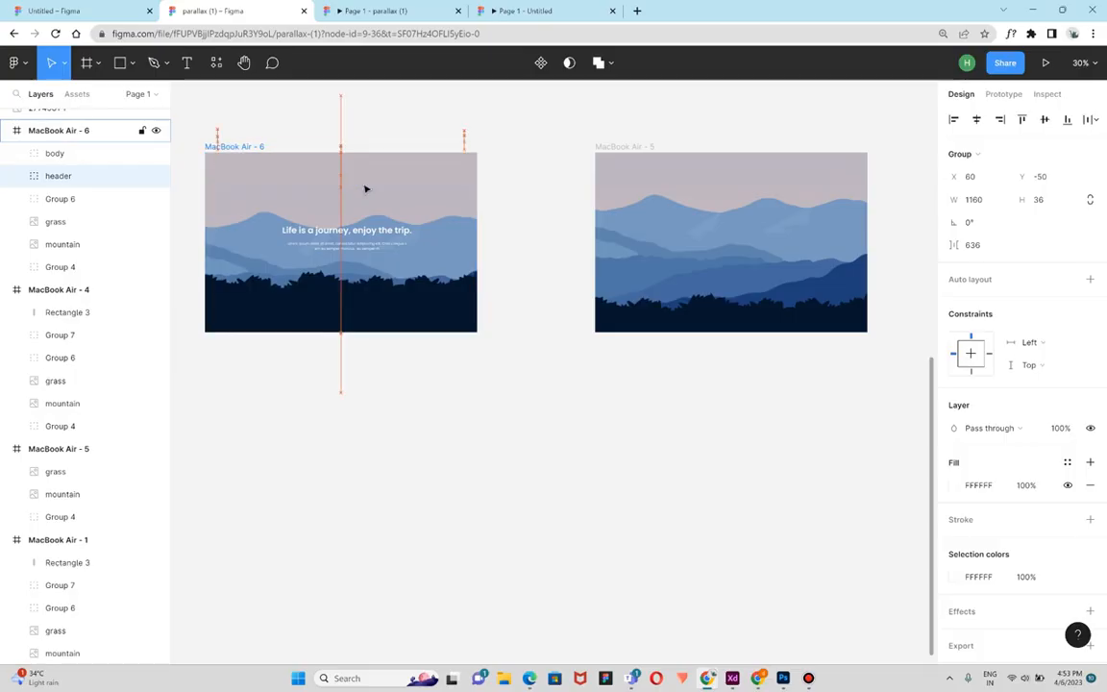
key(shift+Up)
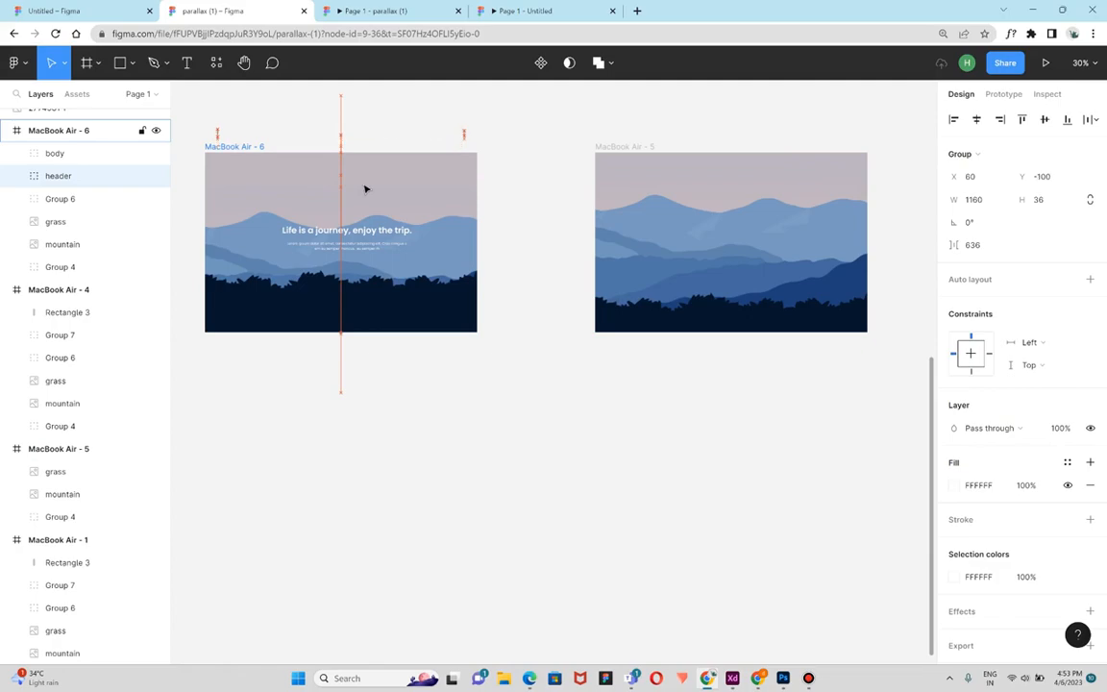
key(shift+Up)
key(shift+Up)
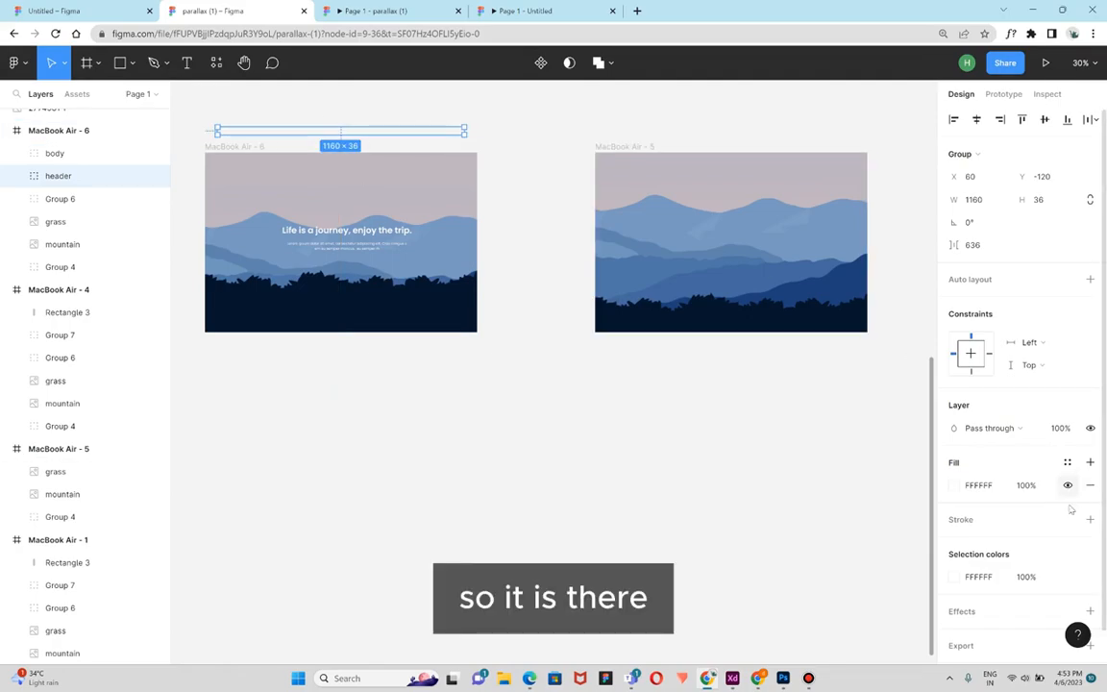
Set the fill opacity of the header group in MacBook Air - 6 to 0%.
click(1026, 485)
key(BackSpace)
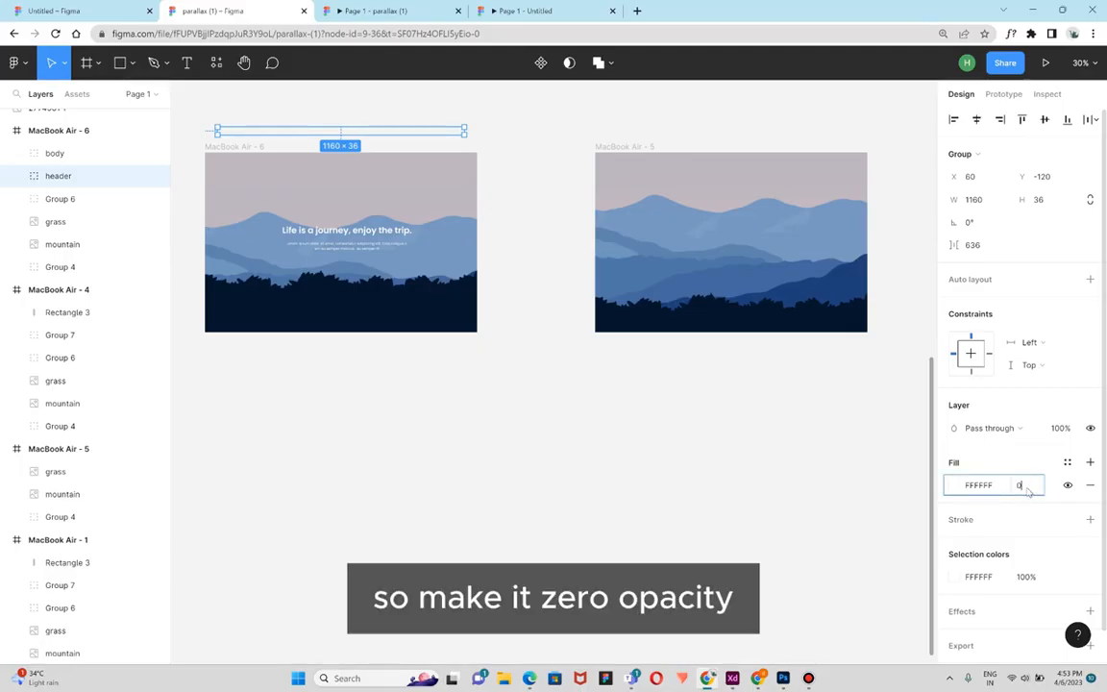
key(Return)
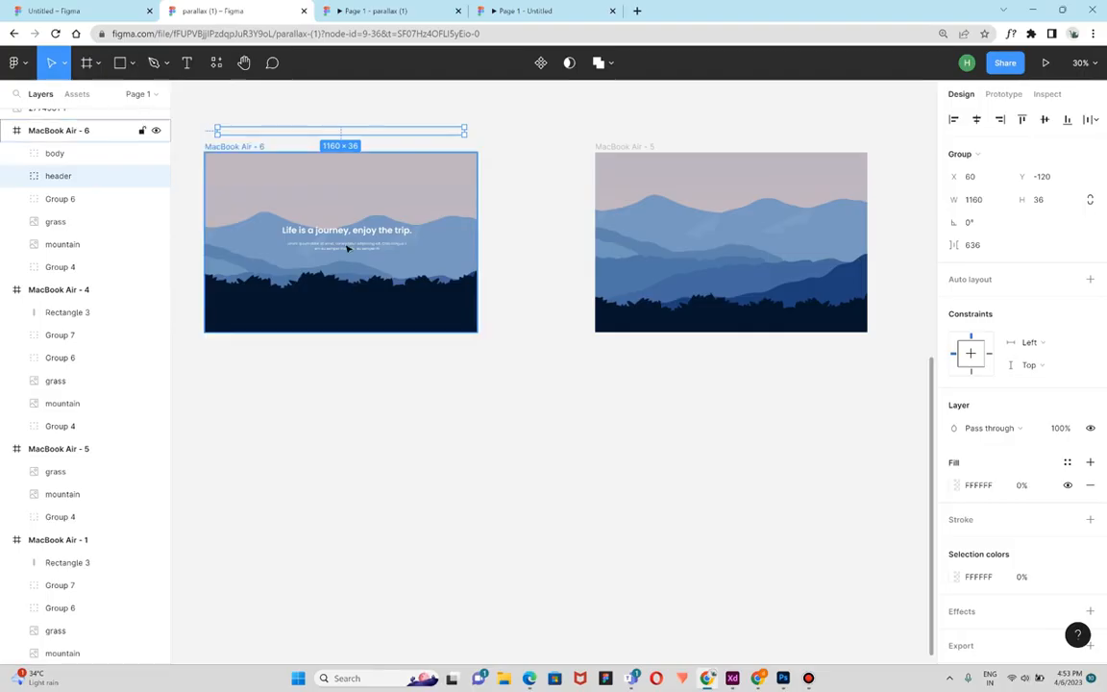
Move the body text group in MacBook Air - 6 down to Y 485, over the grass edge.
click(348, 247)
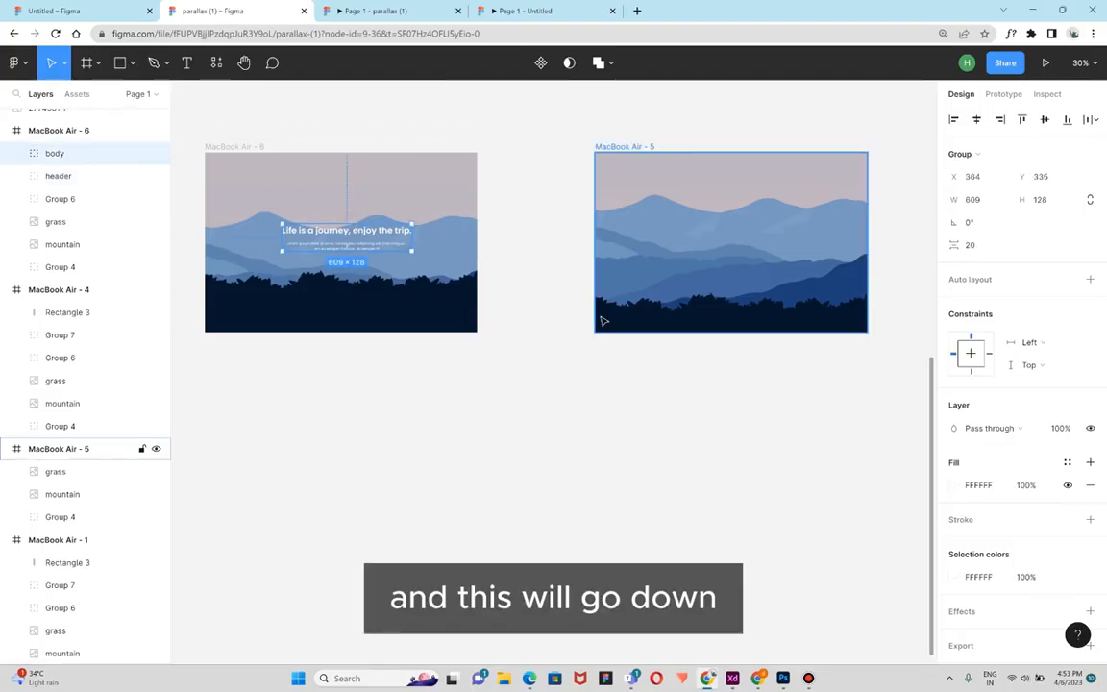
key(shift+Down)
key(shift+Down)
key(shift+Down)
key(shift+Down)
key(shift+Down)
key(shift+Down)
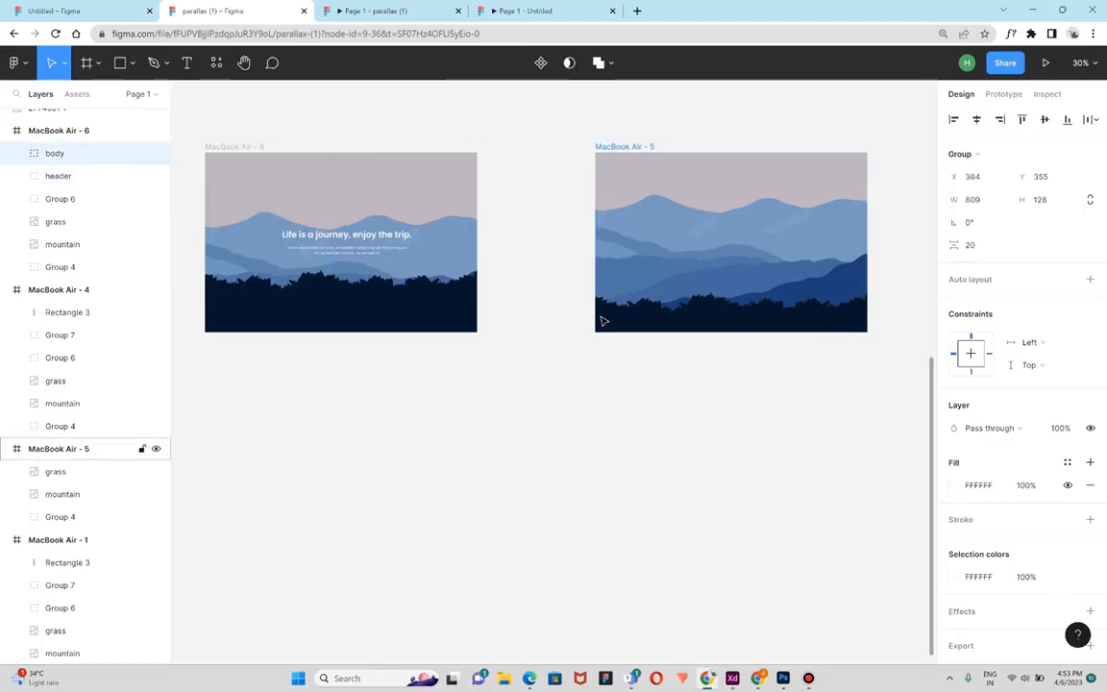
key(shift+Down)
key(shift+Down)
key(shift+Down)
key(shift+Down)
key(shift+Down)
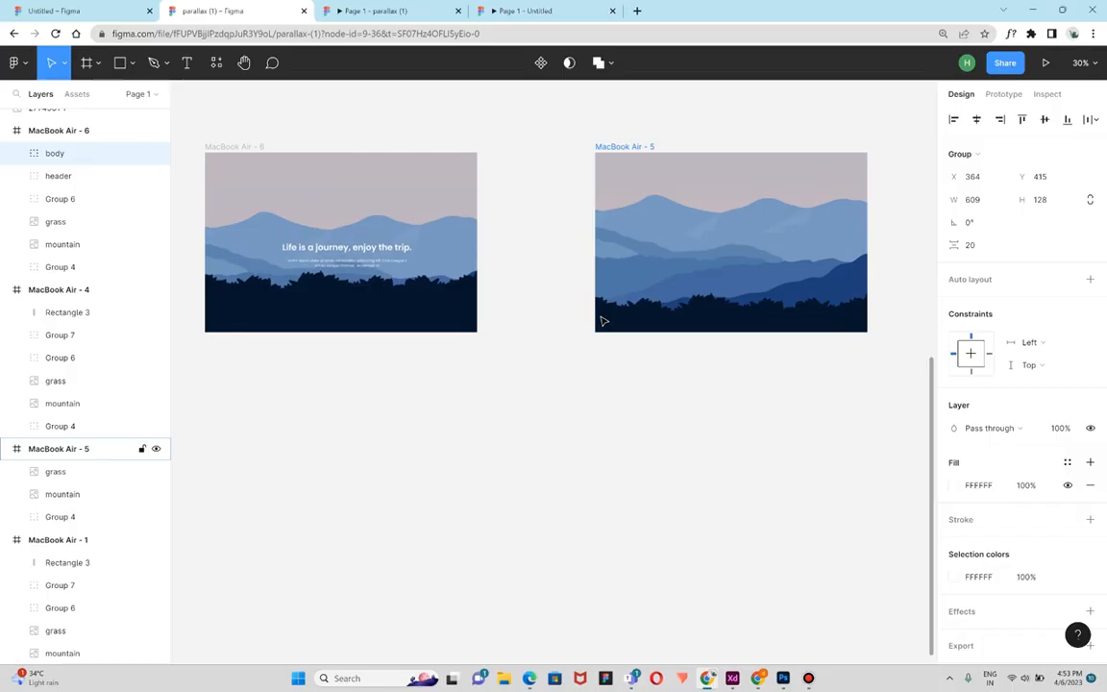
key(shift+Down)
key(shift+Down)
key(shift+Down)
key(shift+Down)
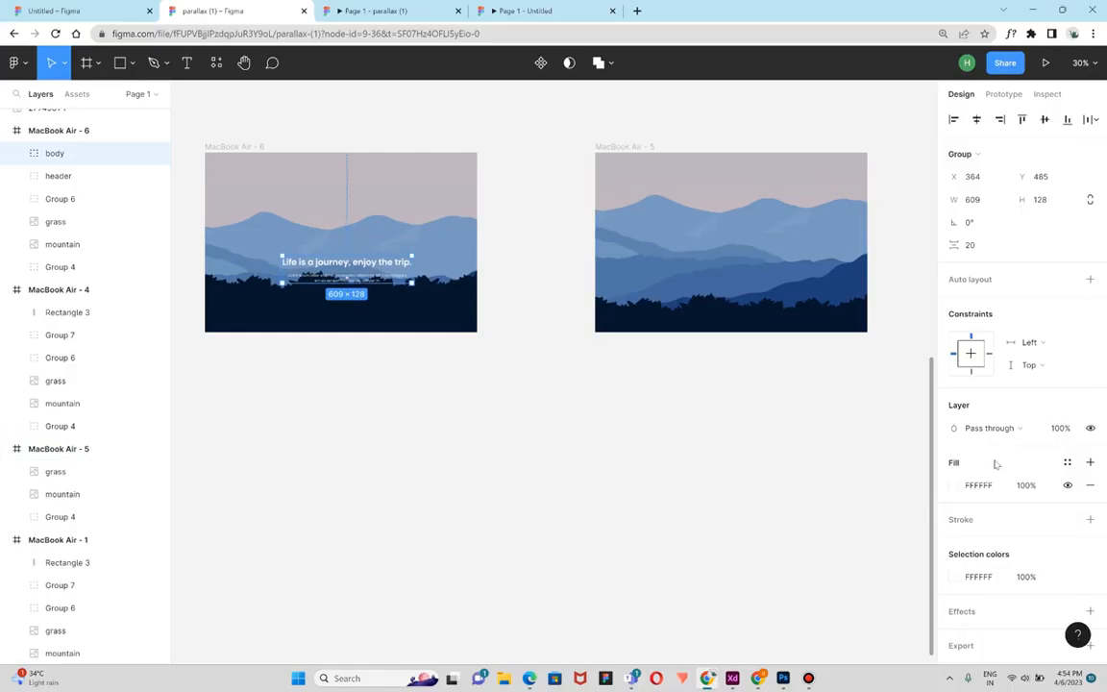
Set the fill opacity of the body group in MacBook Air - 6 to 0%.
click(1027, 485)
key(BackSpace)
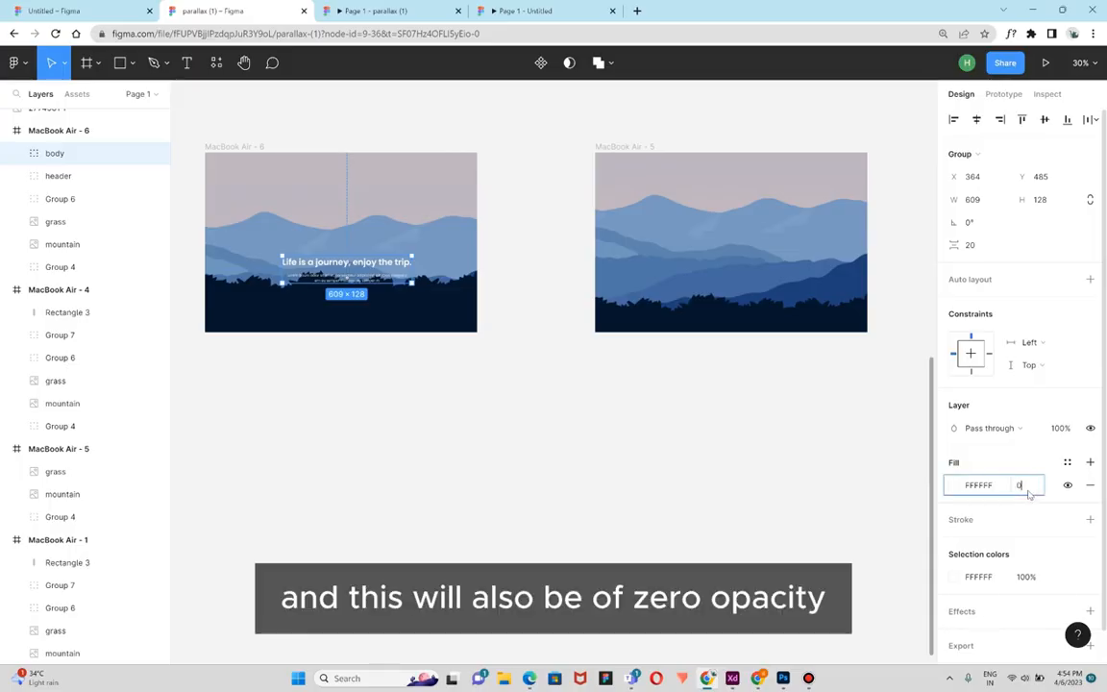
text(0)
key(Return)
click(620, 480)
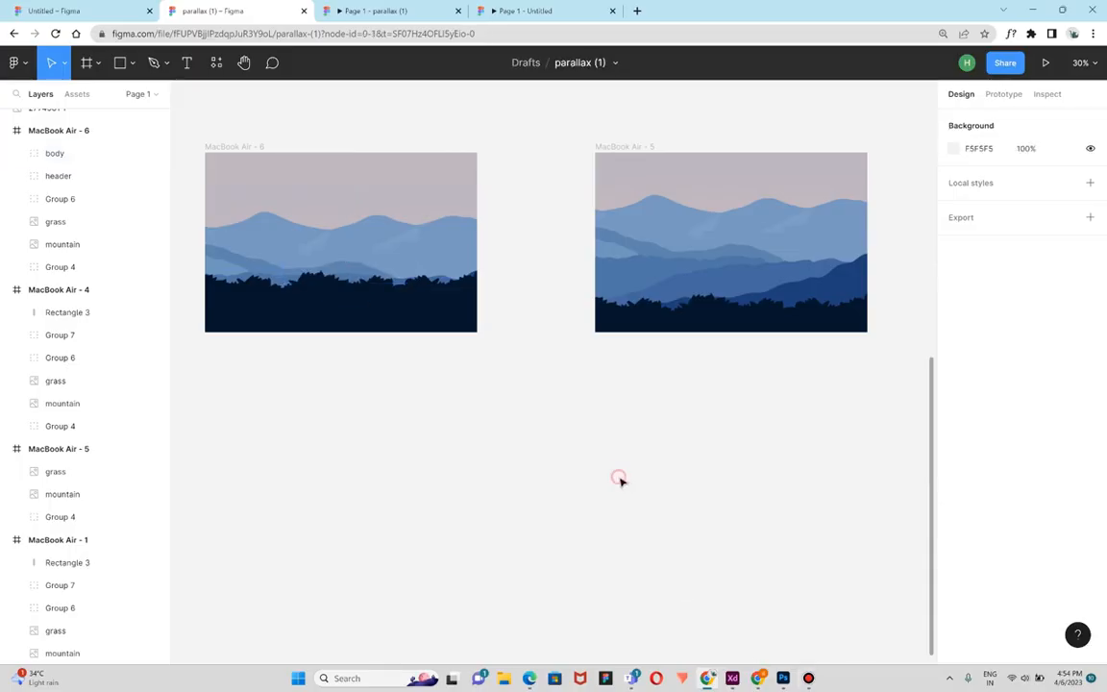
Duplicate the MacBook Air - 6 frame directly below the original at Y 4579, and expand the copy's layers.
click(257, 146)
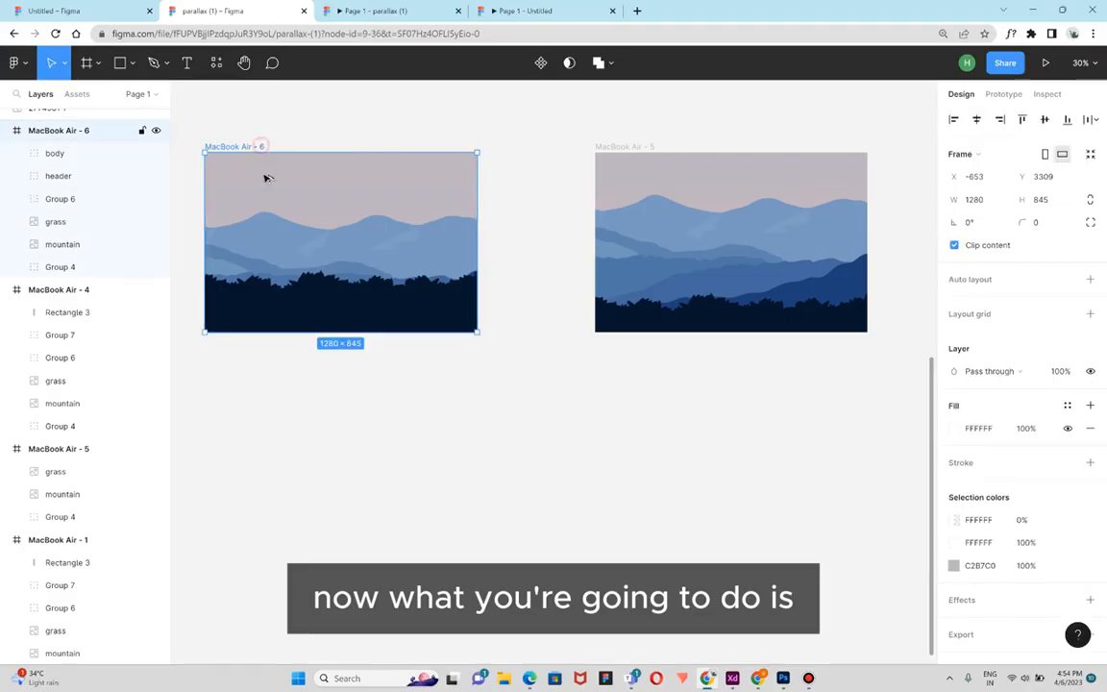
drag(267, 178, 265, 417)
scroll(373, 399, down, 1)
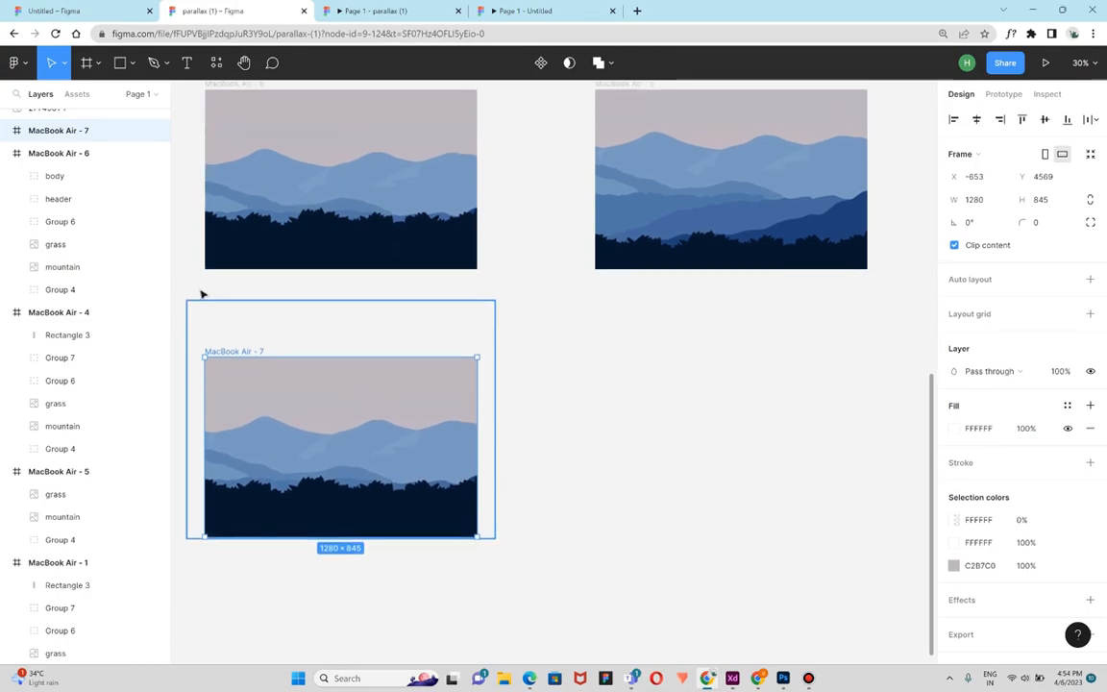
click(7, 129)
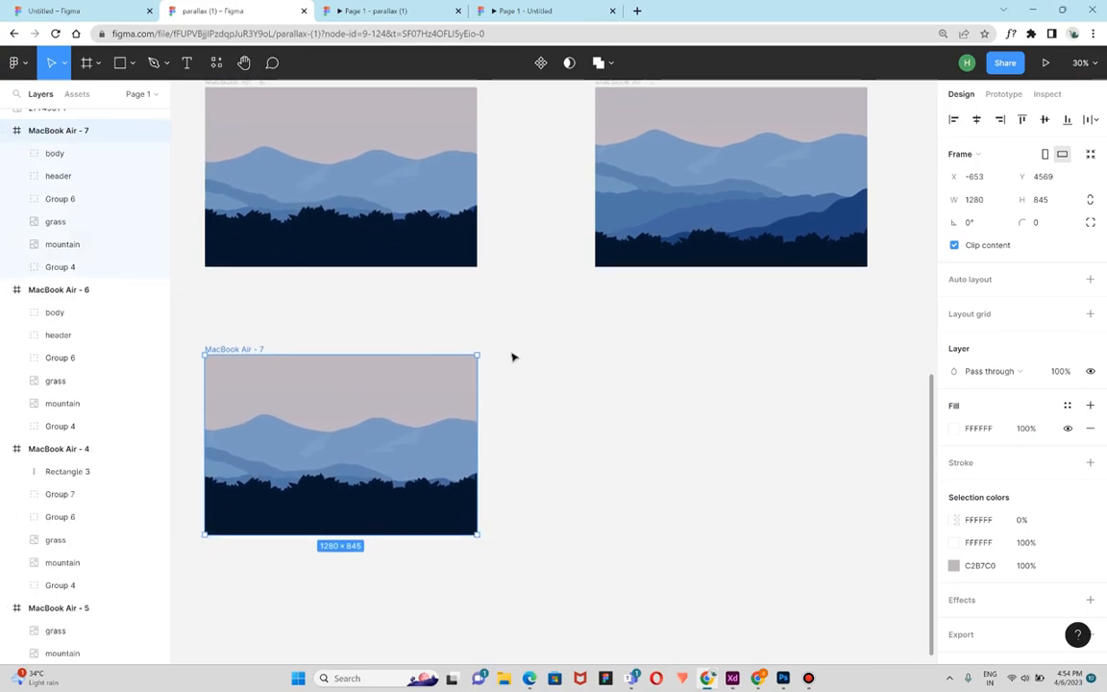
drag(256, 349, 259, 353)
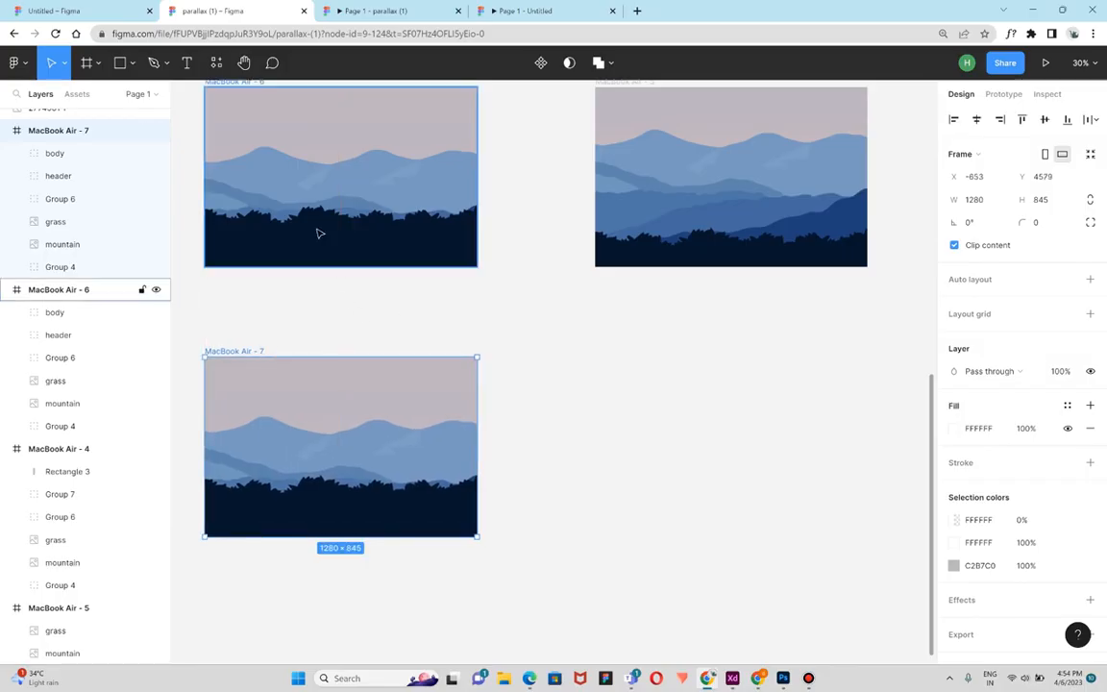
Move the body group in MacBook Air - 7 up to Y 345 and set its fill opacity to 100%.
click(54, 153)
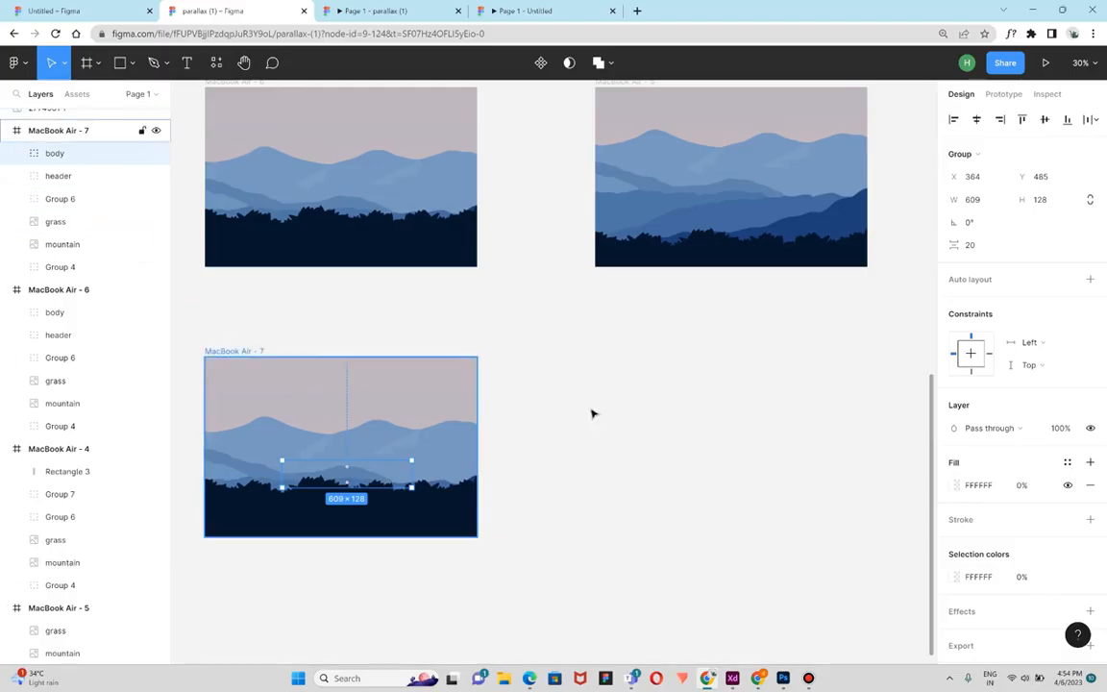
key(shift+Up)
key(shift+Up)
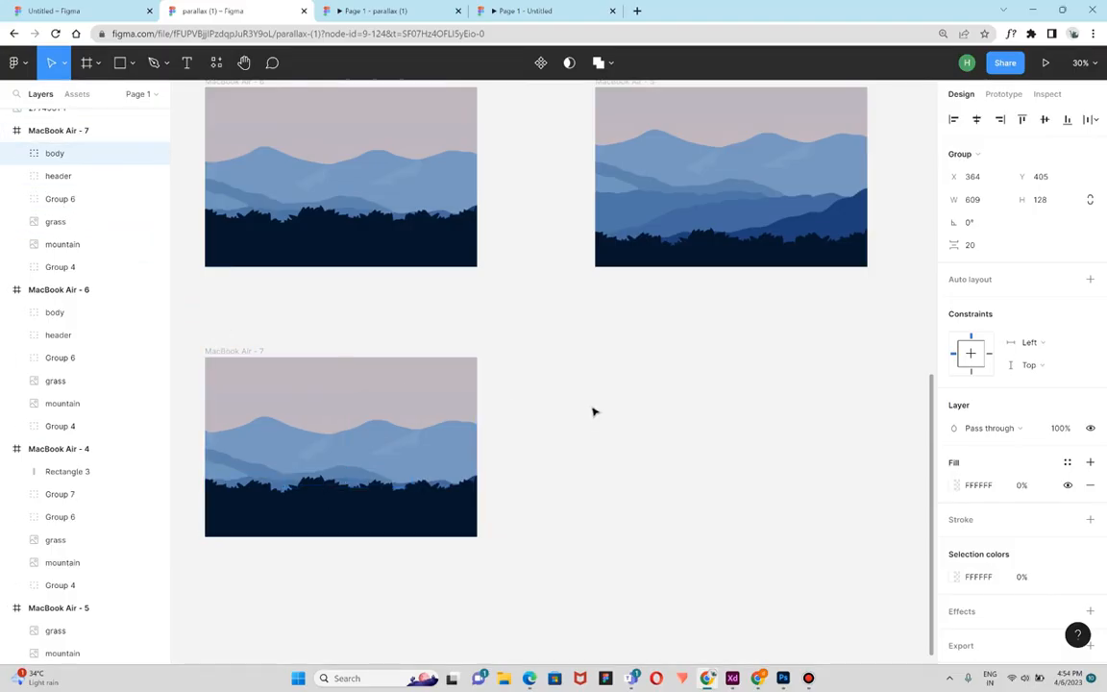
key(shift+Up)
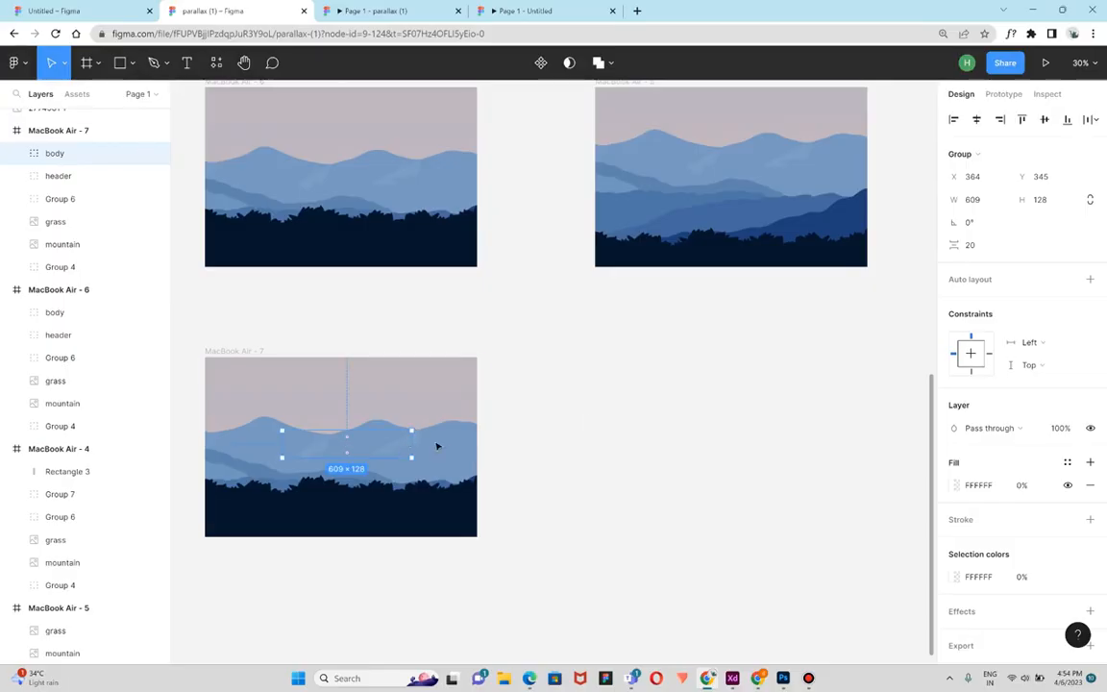
click(1022, 485)
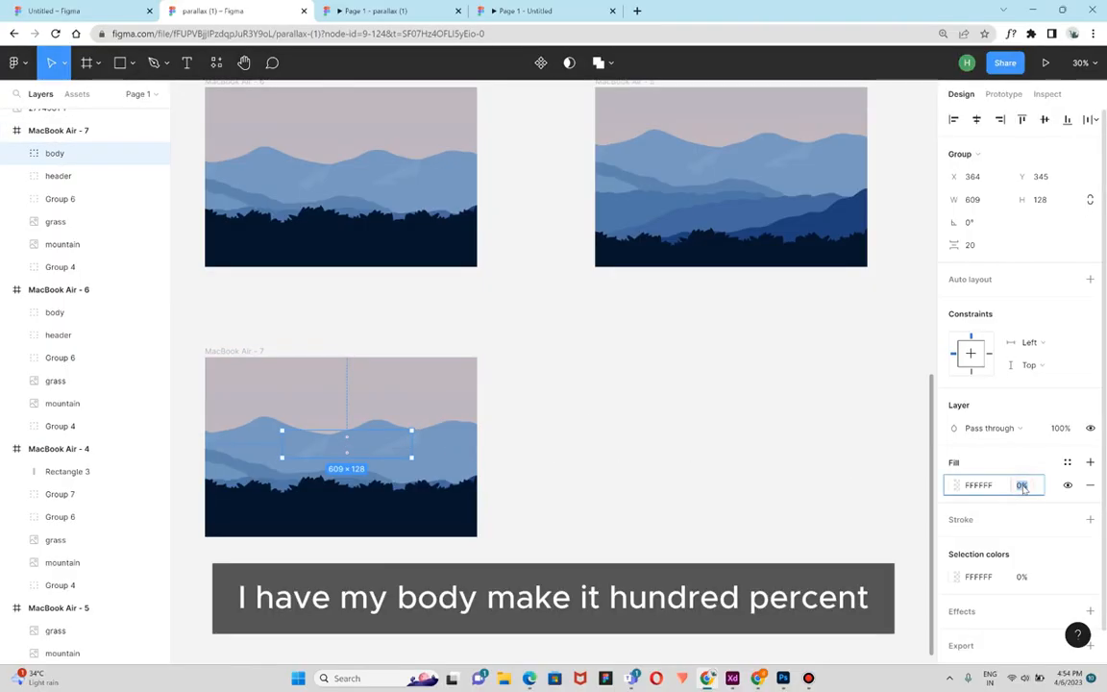
key(BackSpace)
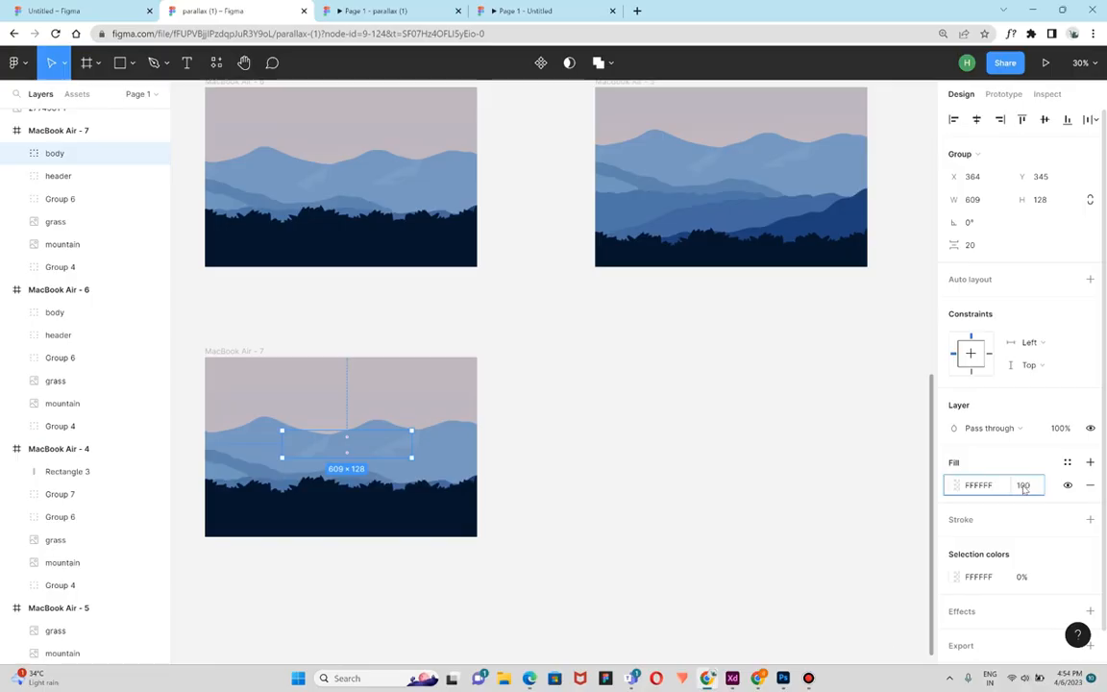
key(Return)
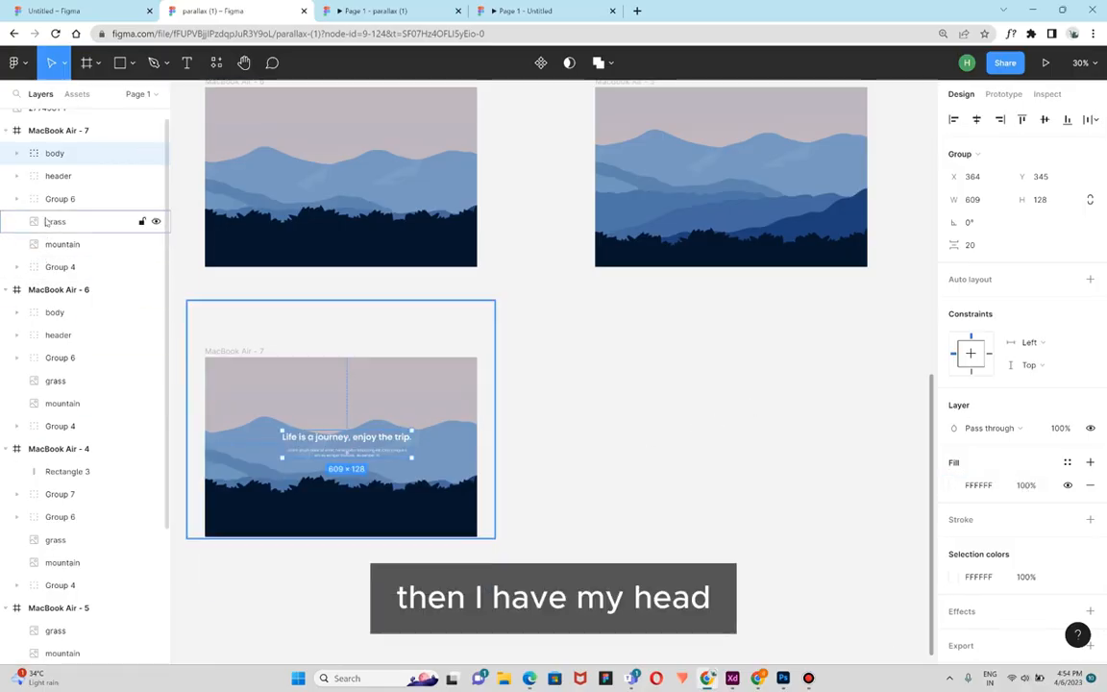
Move the header group in MacBook Air - 7 down into the frame to Y 30.
click(56, 177)
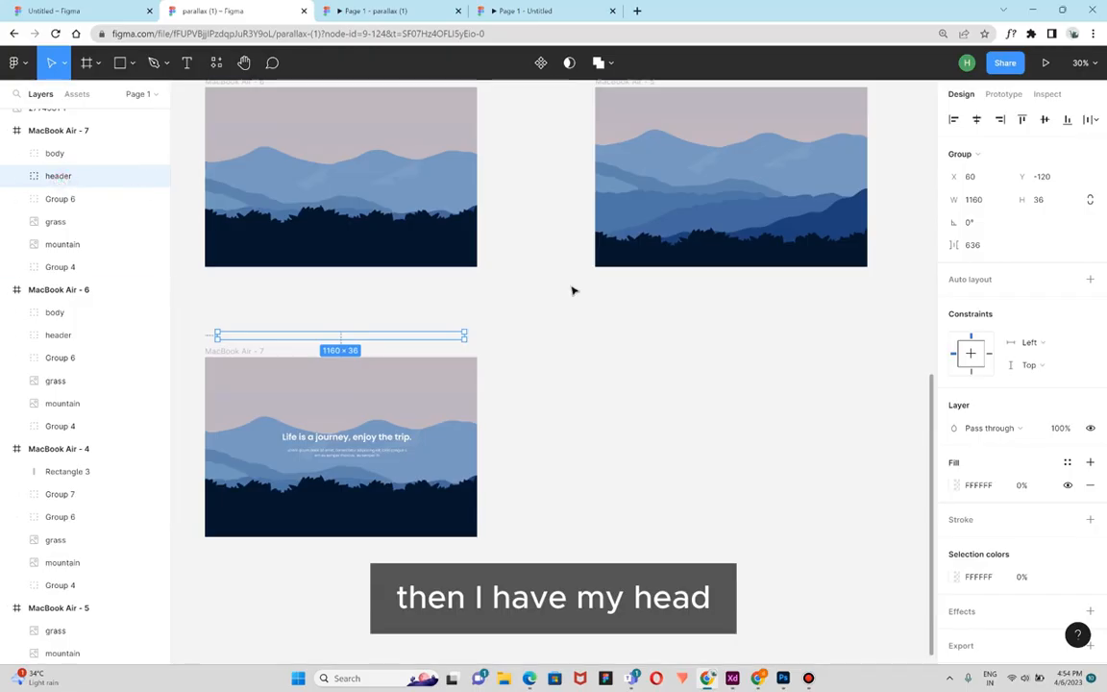
key(shift+Down)
key(shift+Down)
key(shift+Down)
key(shift+Down)
key(shift+Down)
key(shift+Down)
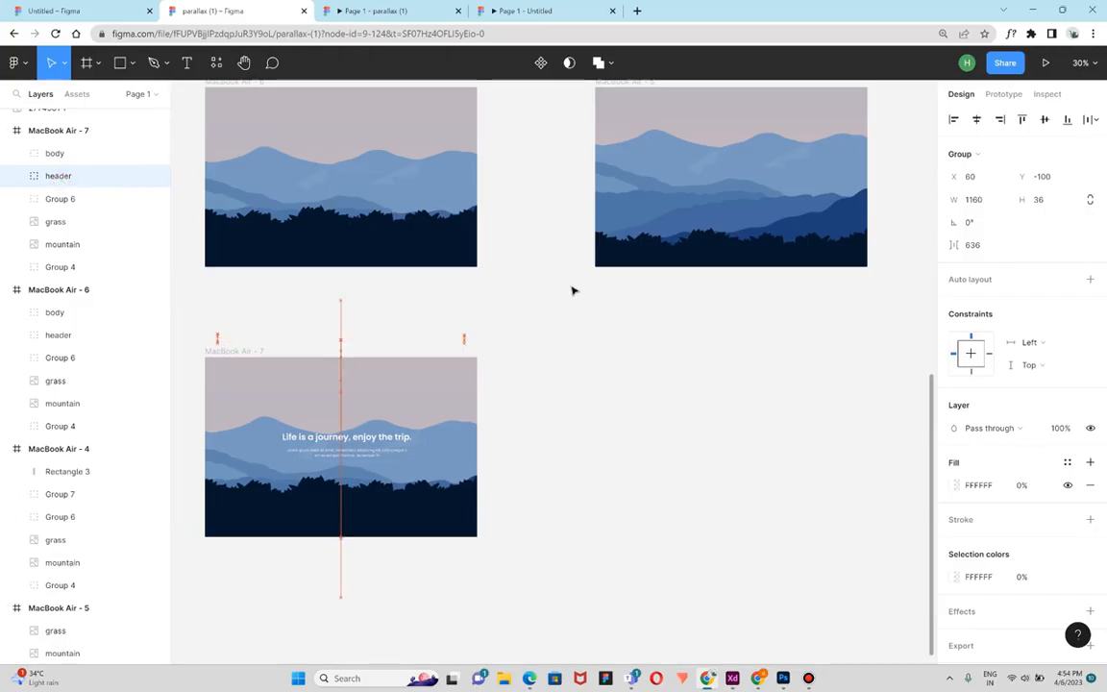
key(shift+Down)
key(shift+Down)
key(shift+Down)
key(shift+Down)
key(shift+Down)
key(shift+Down)
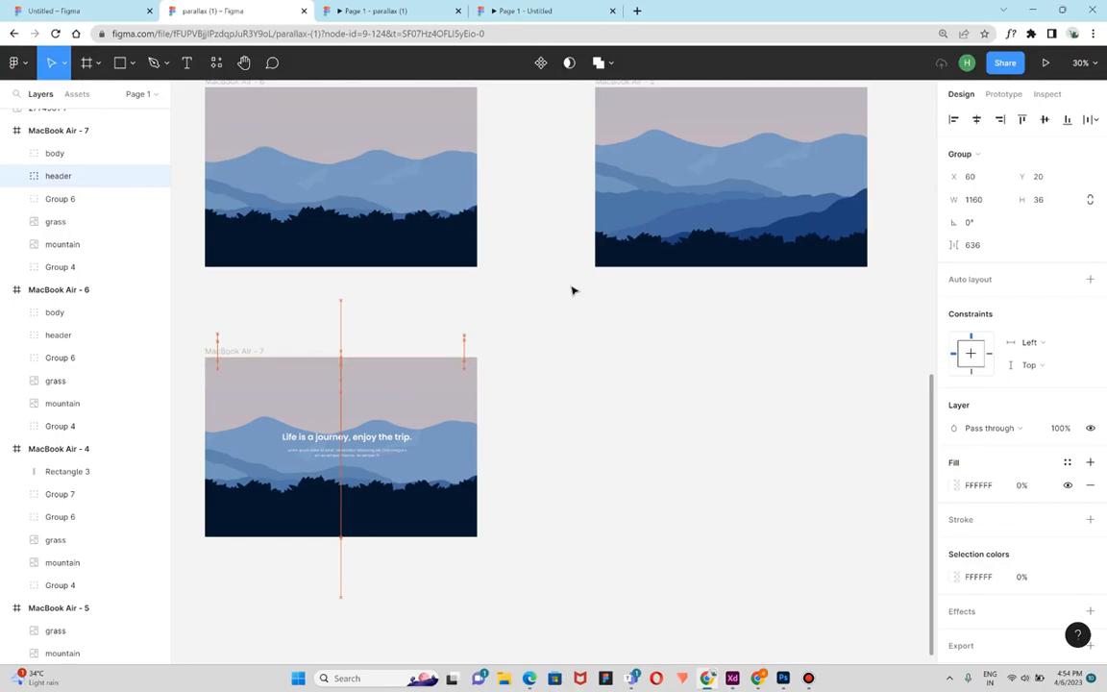
Set the fill opacity of the header group in MacBook Air - 7 to 100%.
click(1022, 486)
text(10)
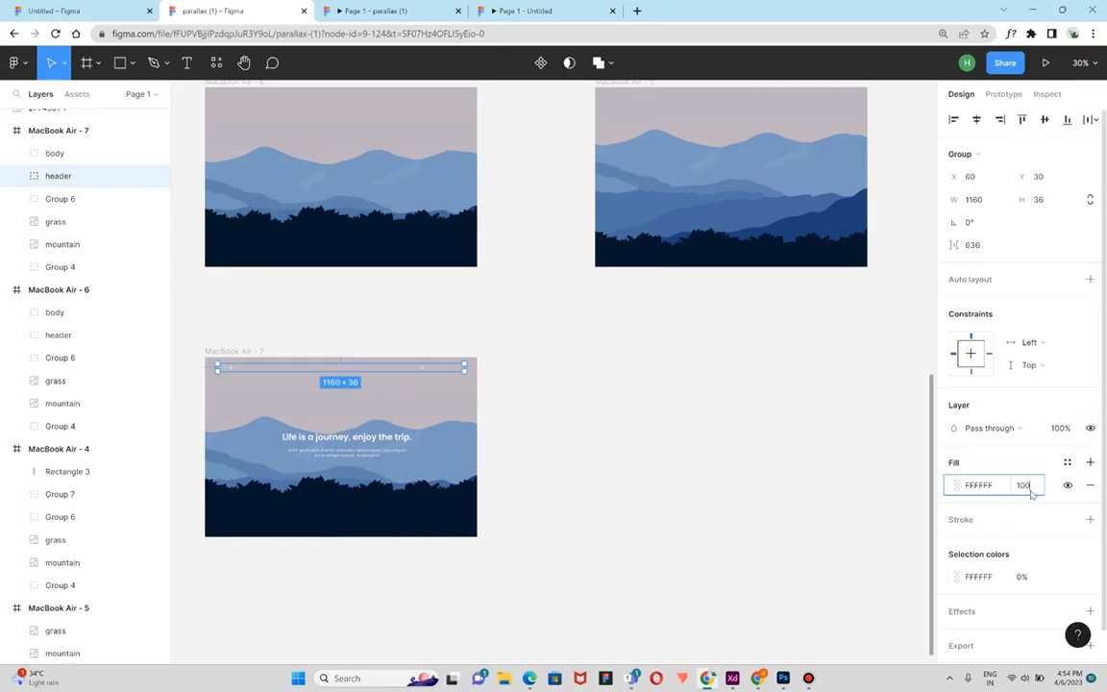
text(0)
key(Return)
key(Escape)
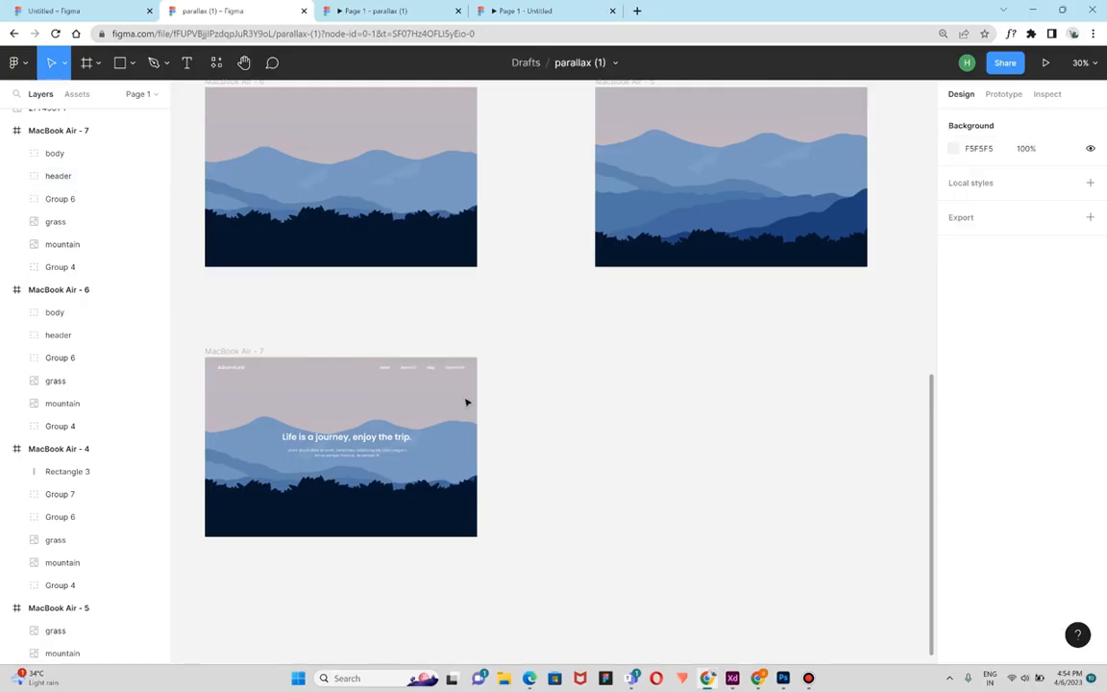
click(464, 448)
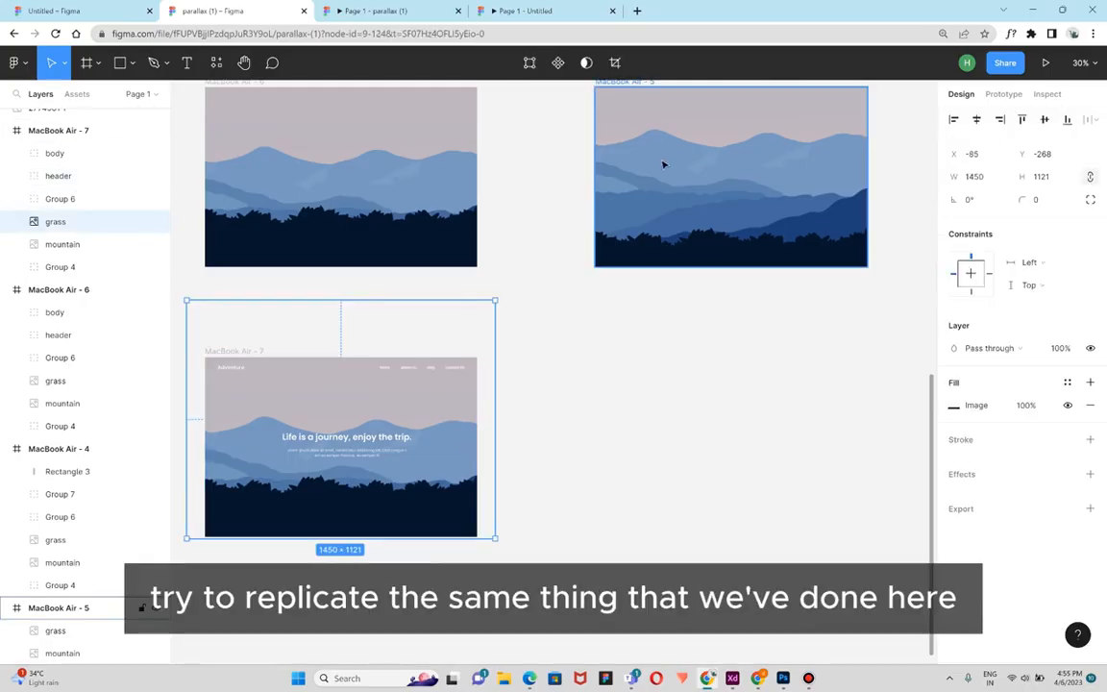
Move the grass layer in MacBook Air - 7 down to Y -148.
scroll(457, 476, up, 1)
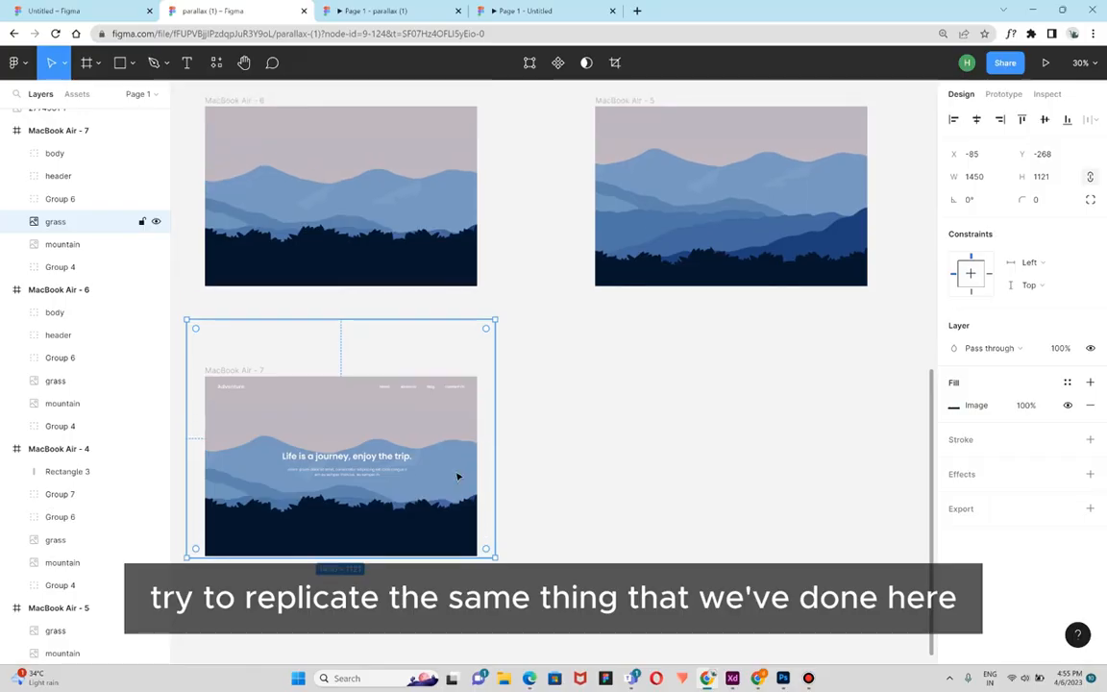
click(404, 530)
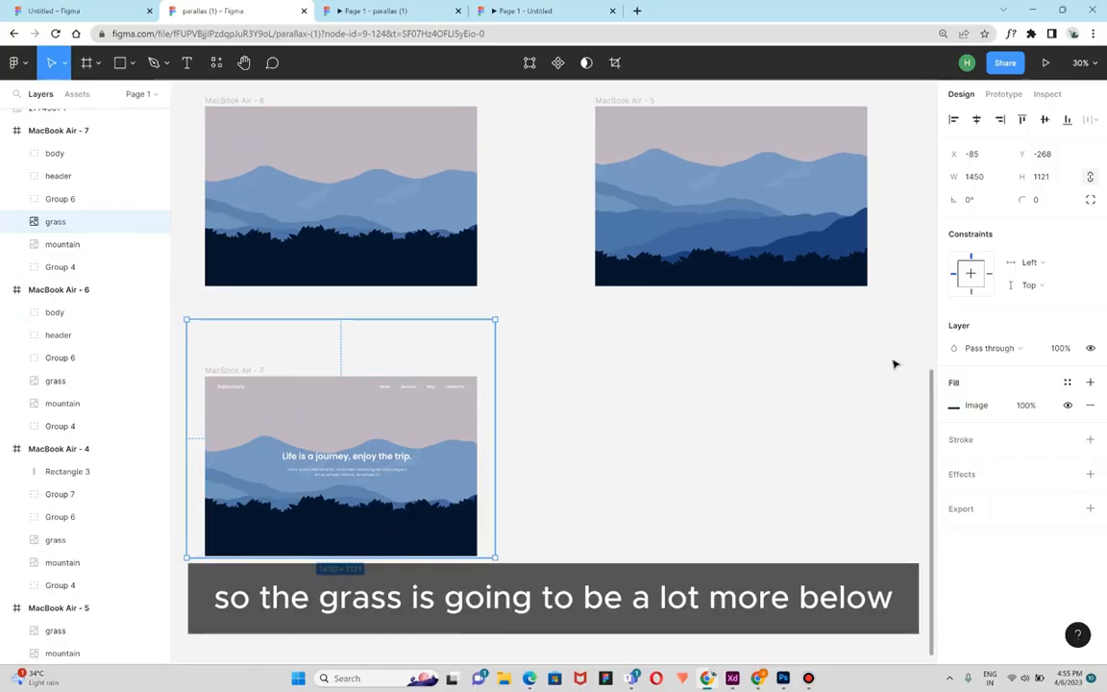
key(shift+Down)
key(shift+Down)
key(shift+Down)
key(shift+Down)
key(shift+Down)
key(shift+Down)
key(shift+Down)
key(shift+Down)
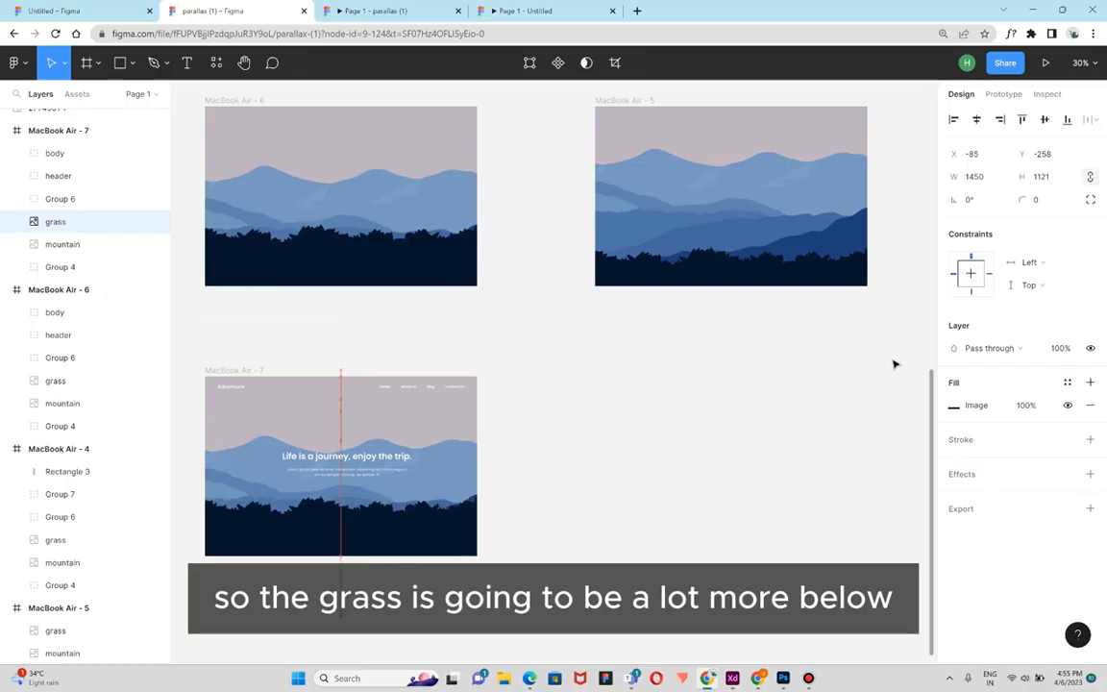
key(shift+Down)
key(shift+Down)
key(shift+Down)
key(shift+Down)
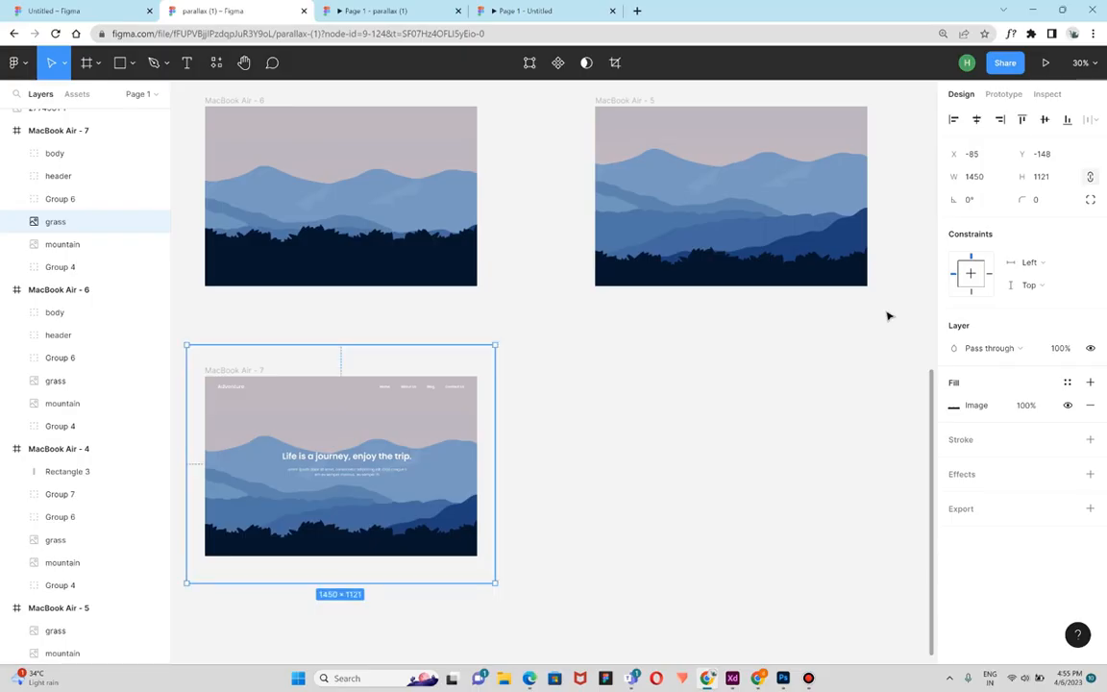
Move the mountain layer in MacBook Air - 7 down to Y 44.
click(69, 244)
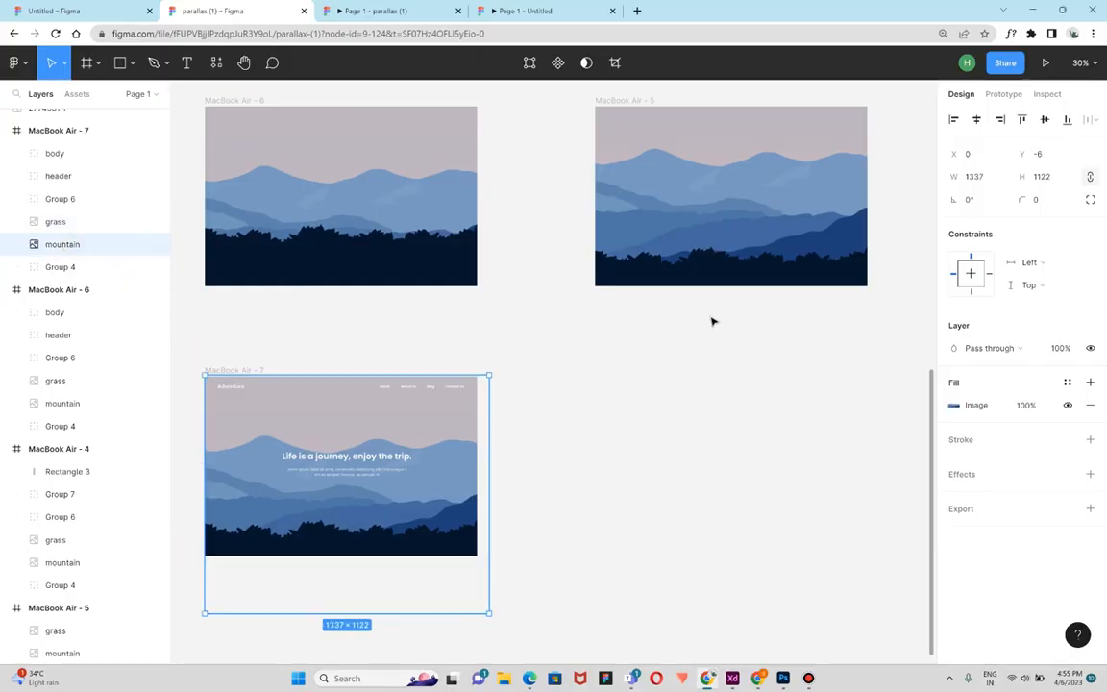
key(shift+Down)
key(shift+Down)
key(shift+Down)
key(shift+Down)
key(shift+Down)
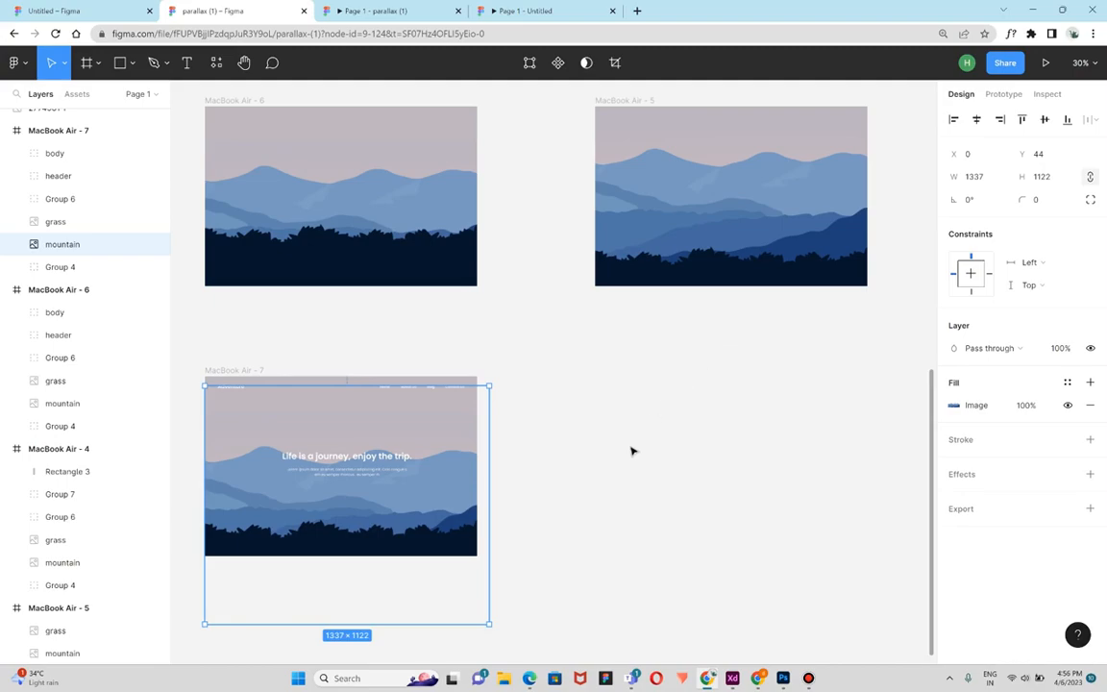
click(564, 507)
Redirect the prototype connection of MacBook Air - 6 from MacBook Air - 5 to MacBook Air - 7.
click(339, 164)
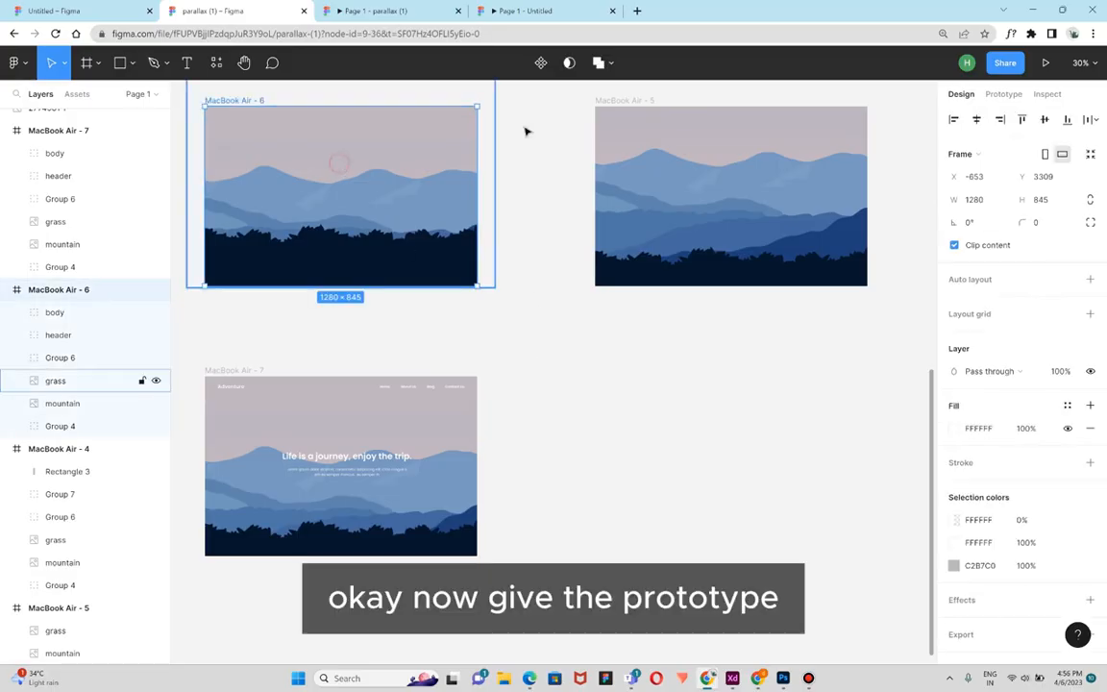
key(shift+e)
drag(478, 197, 756, 200)
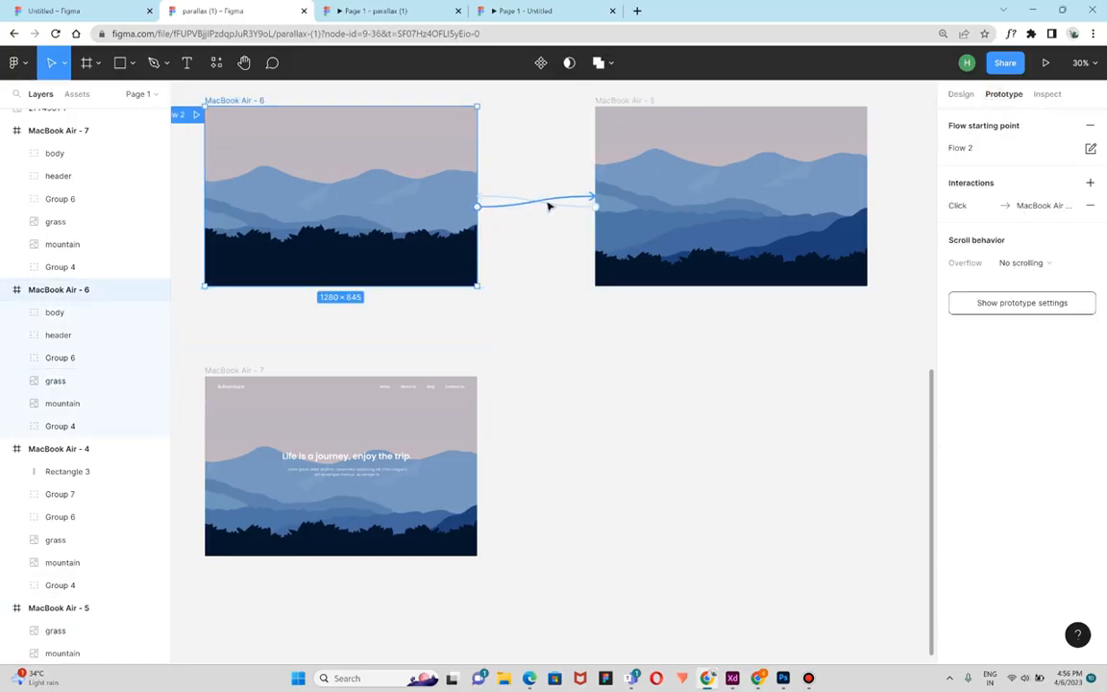
drag(593, 198, 412, 388)
Link Group 4 in MacBook Air - 7 back to MacBook Air - 6 on click, with Smart animate, Ease out and 1000ms.
click(438, 423)
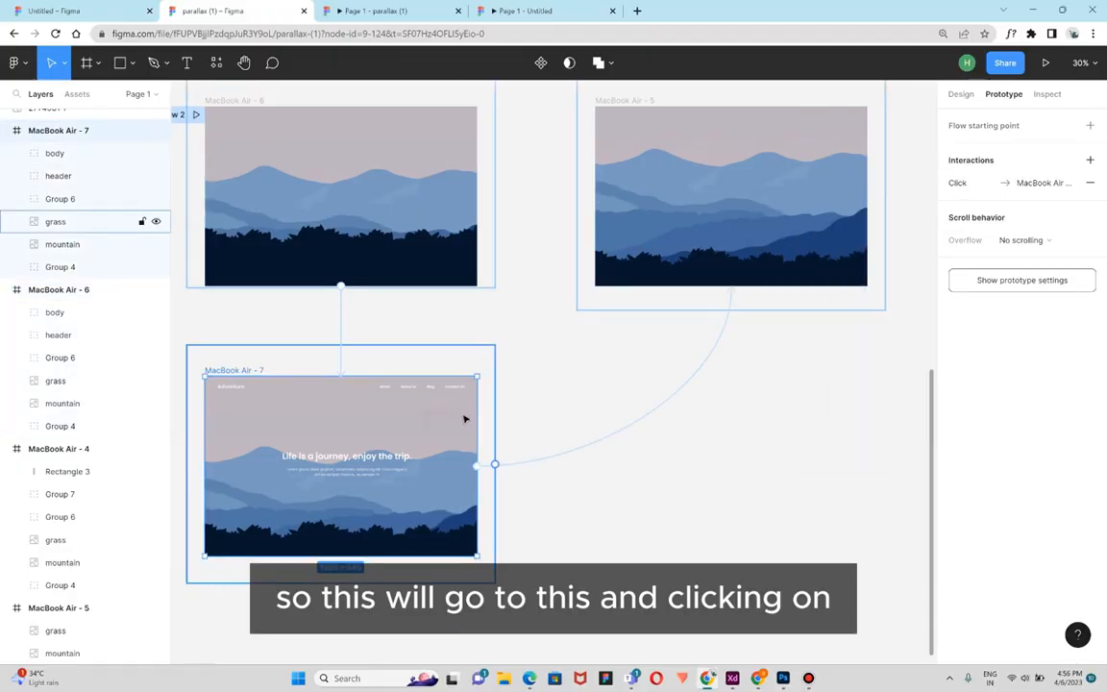
click(453, 426)
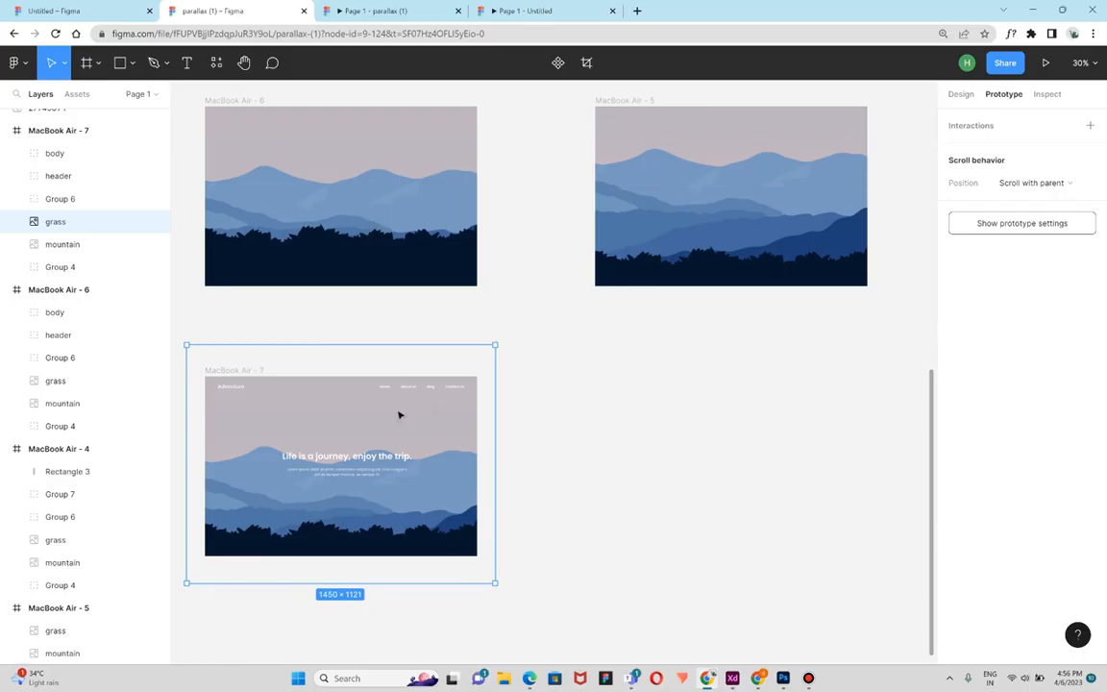
click(112, 270)
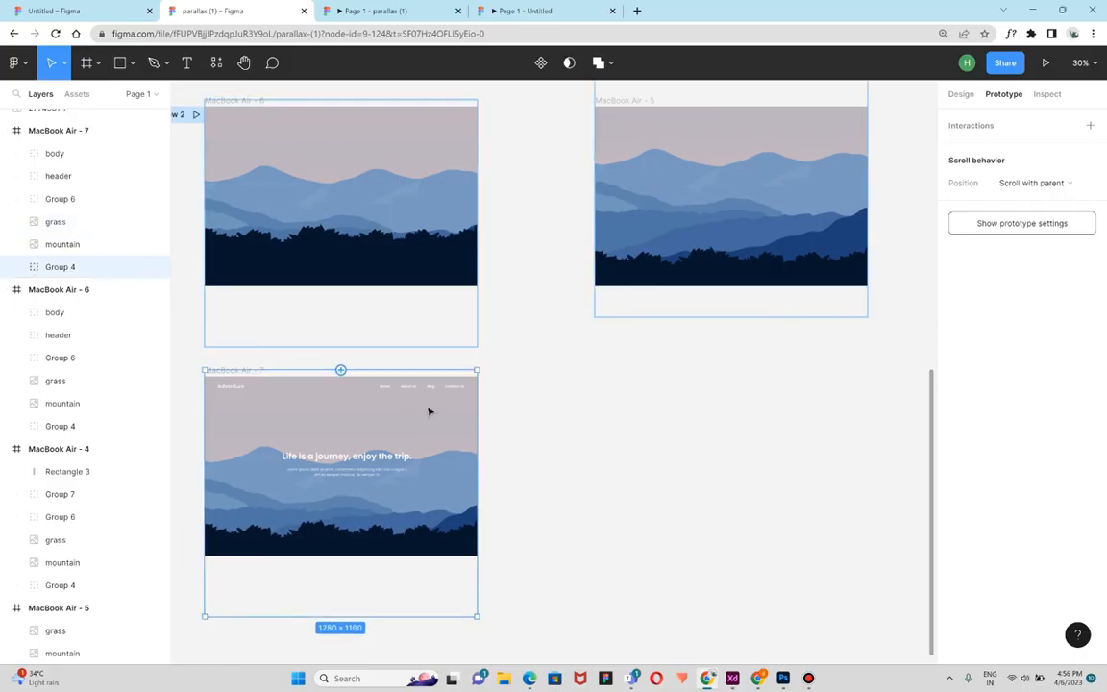
drag(479, 493, 457, 247)
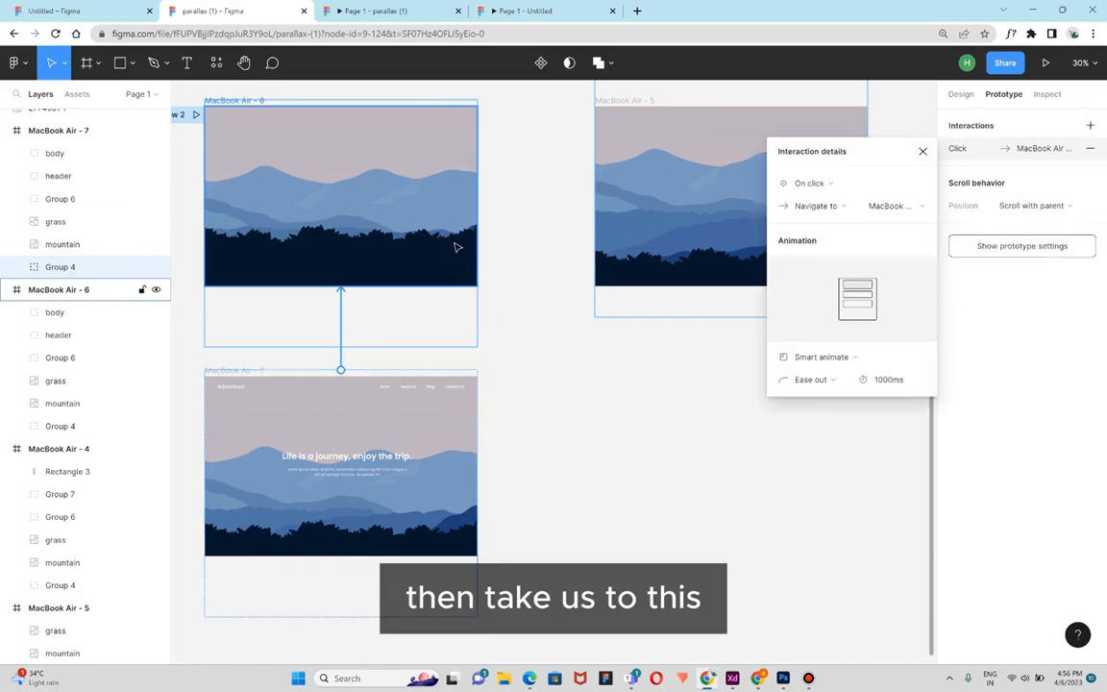
click(538, 346)
Remove the click interaction that leads from MacBook Air - 5 to MacBook Air - 6.
scroll(471, 250, up, 3)
scroll(559, 336, down, 1)
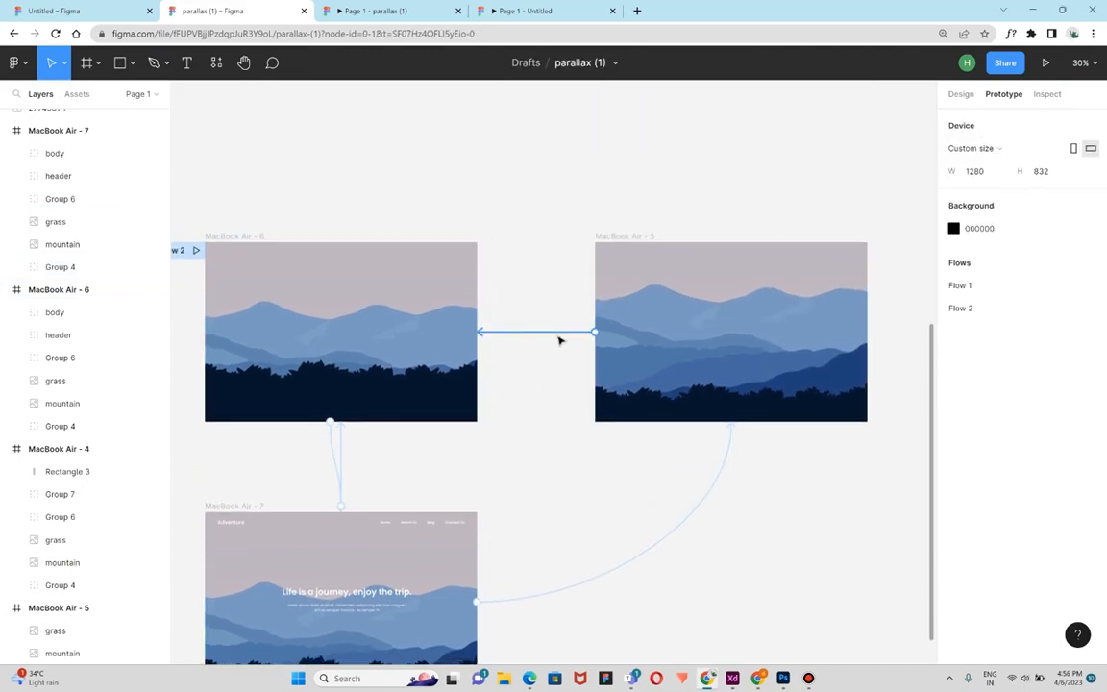
click(559, 334)
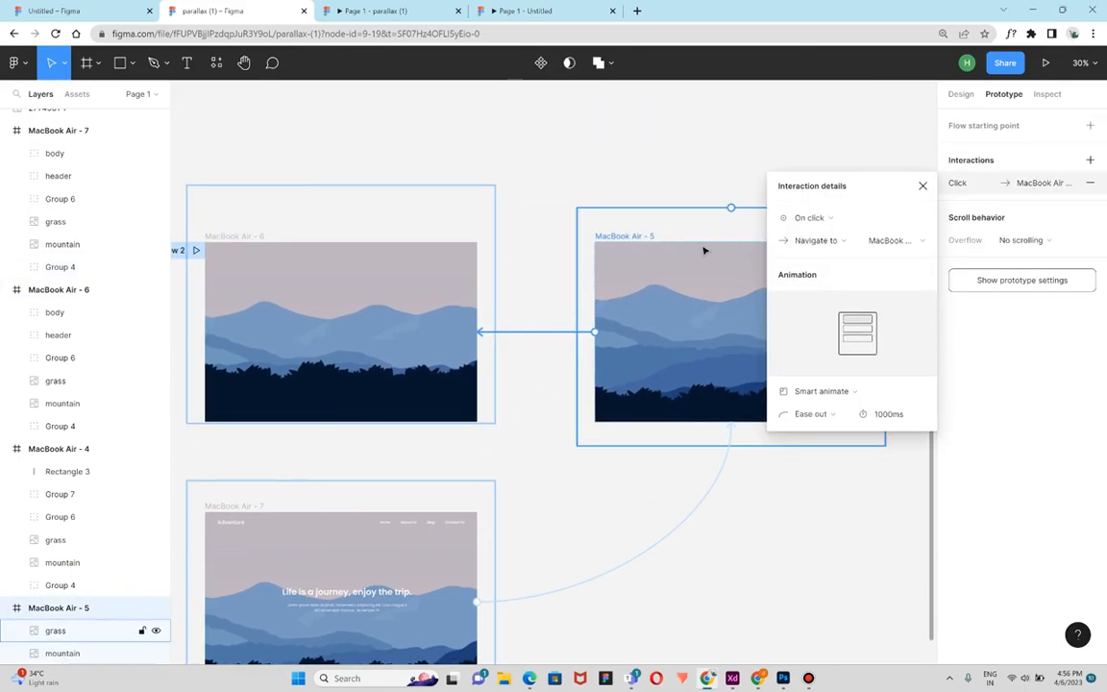
key(Escape)
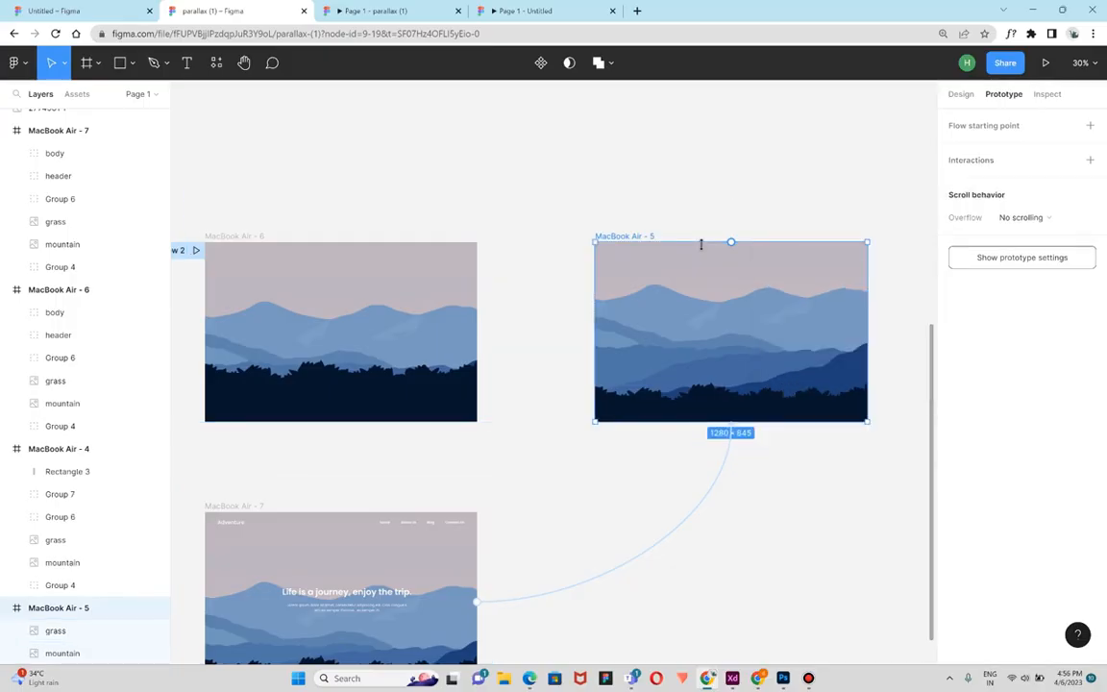
Present the prototype from MacBook Air - 6 and play the transitions to MacBook Air - 7 and back several times.
click(232, 239)
click(1045, 64)
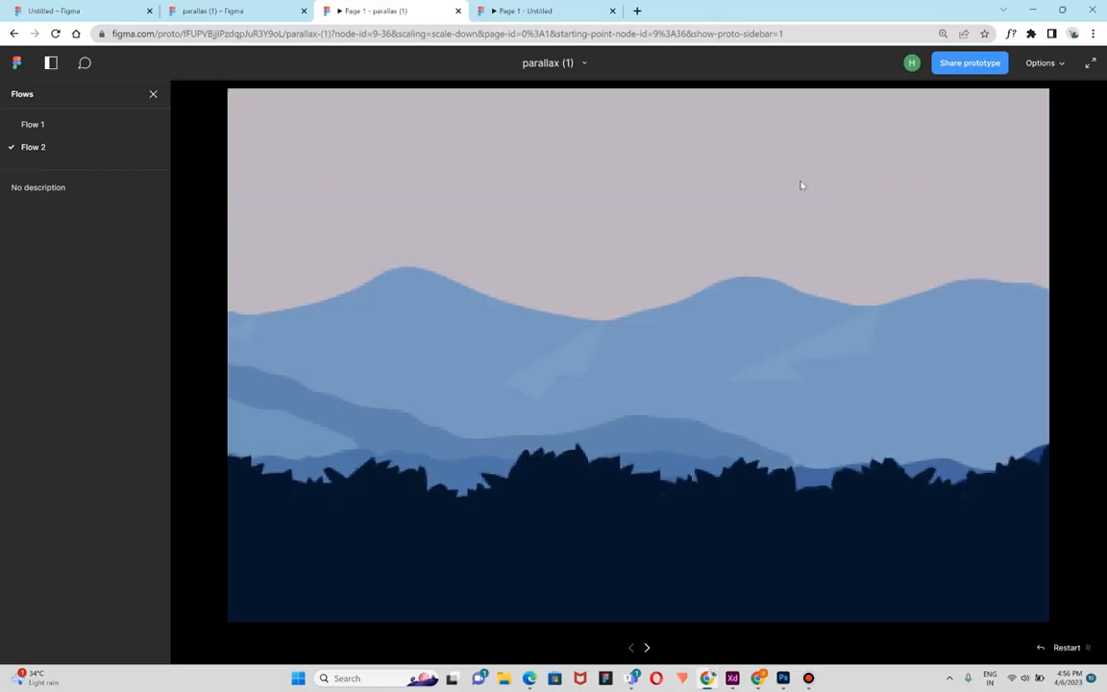
click(896, 252)
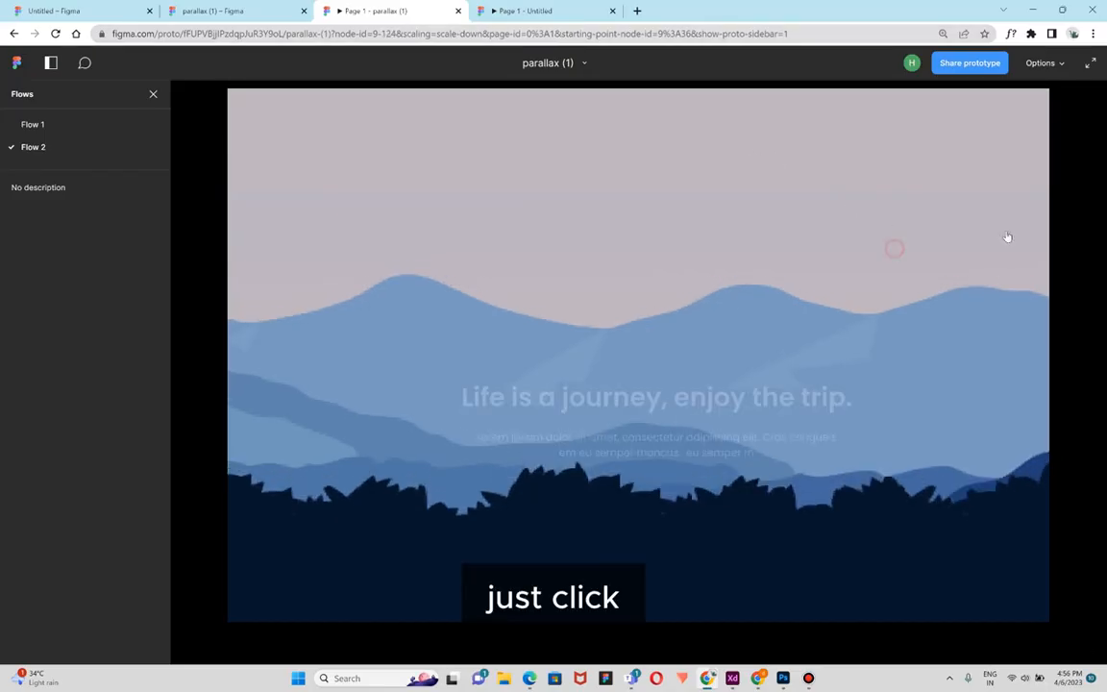
click(962, 235)
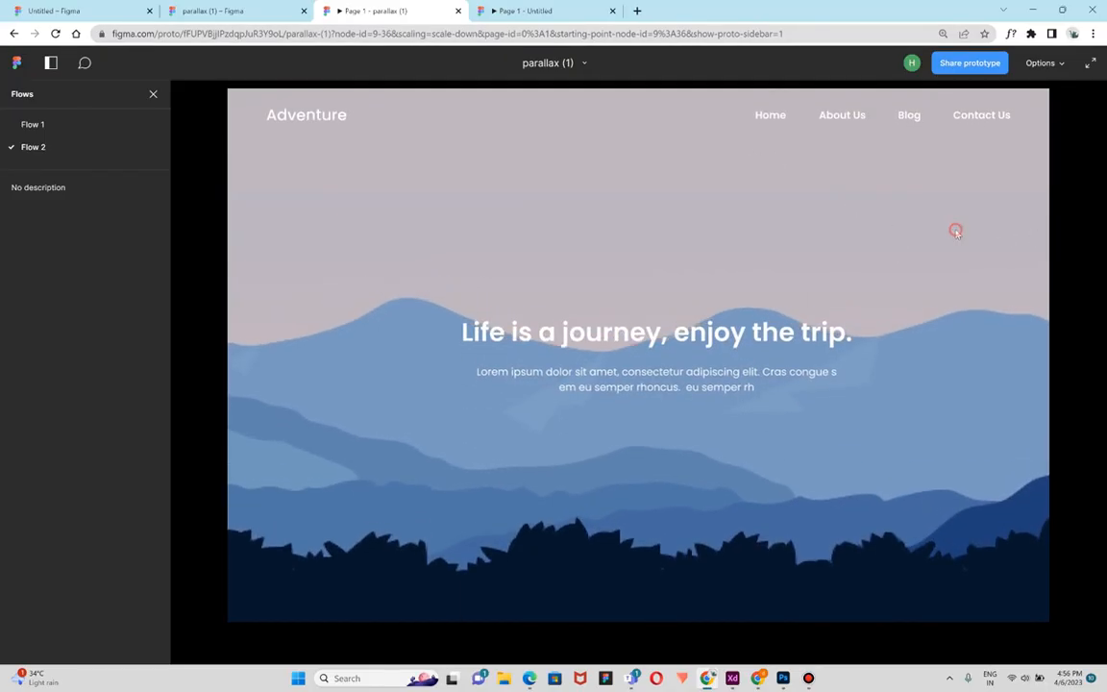
click(964, 233)
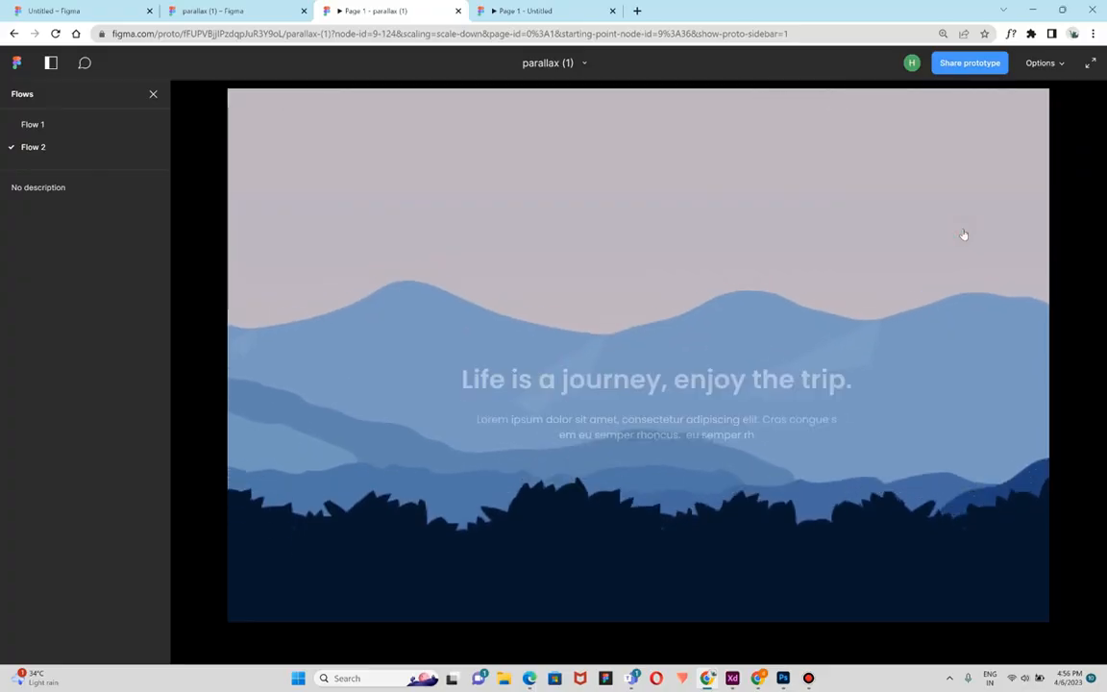
click(963, 233)
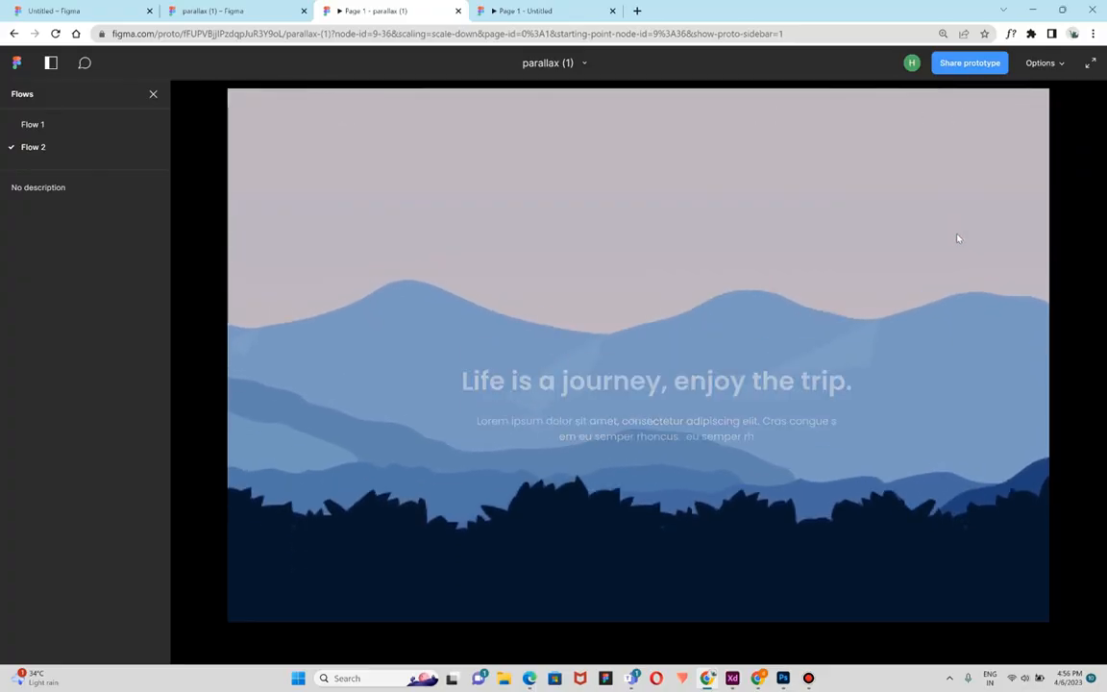
click(925, 256)
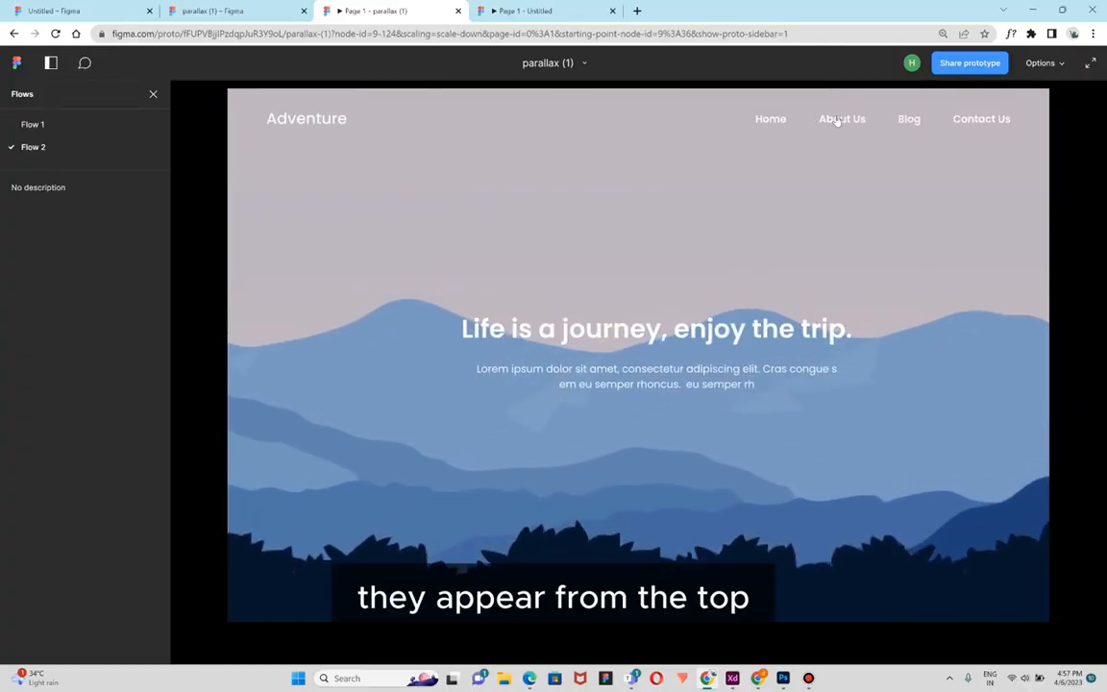
click(850, 285)
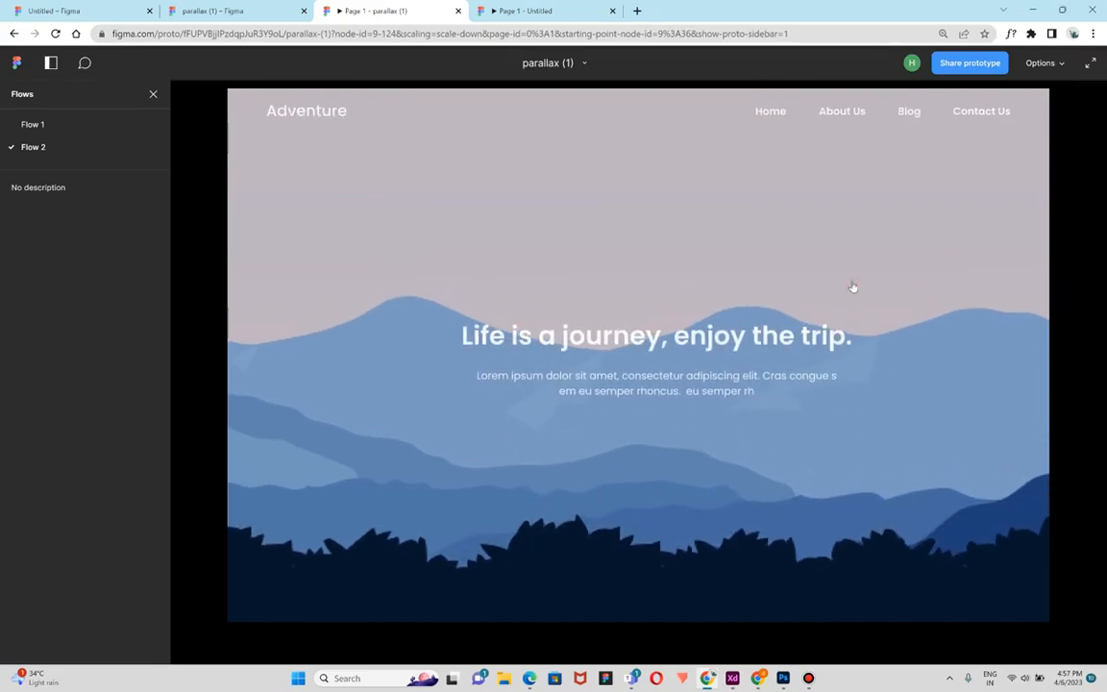
click(852, 286)
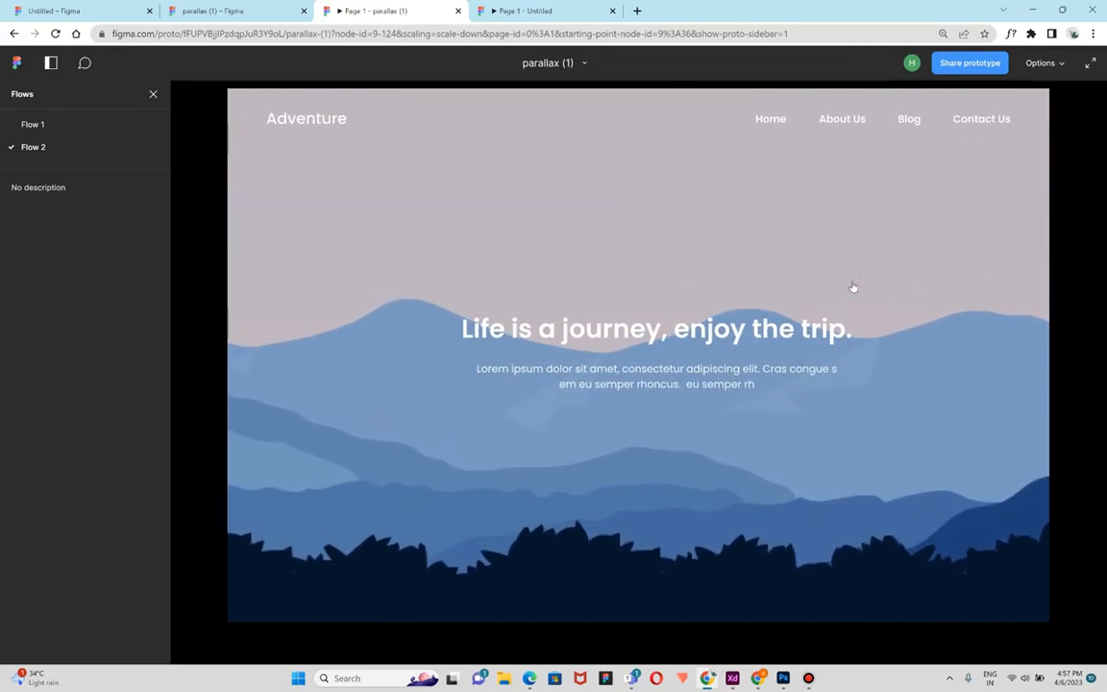
Back in the design file, raise the mountain layer in MacBook Air - 7 slightly above the frame's upper edge and nudge the frame up 10 px.
click(247, 13)
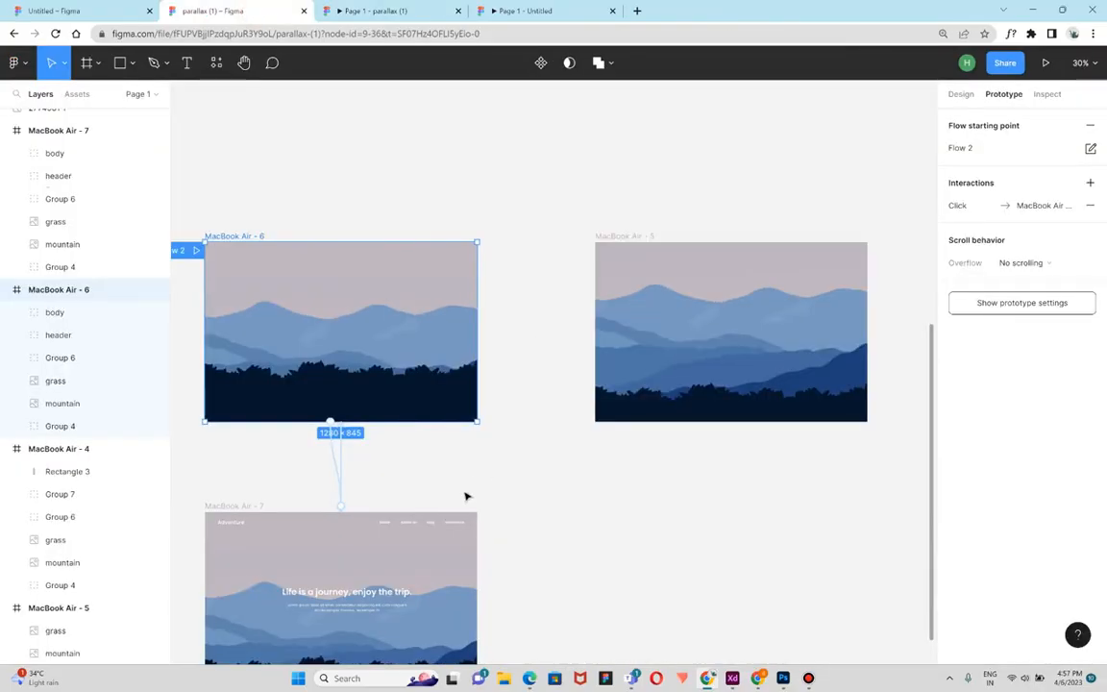
scroll(473, 453, down, 3)
scroll(474, 454, up, 1)
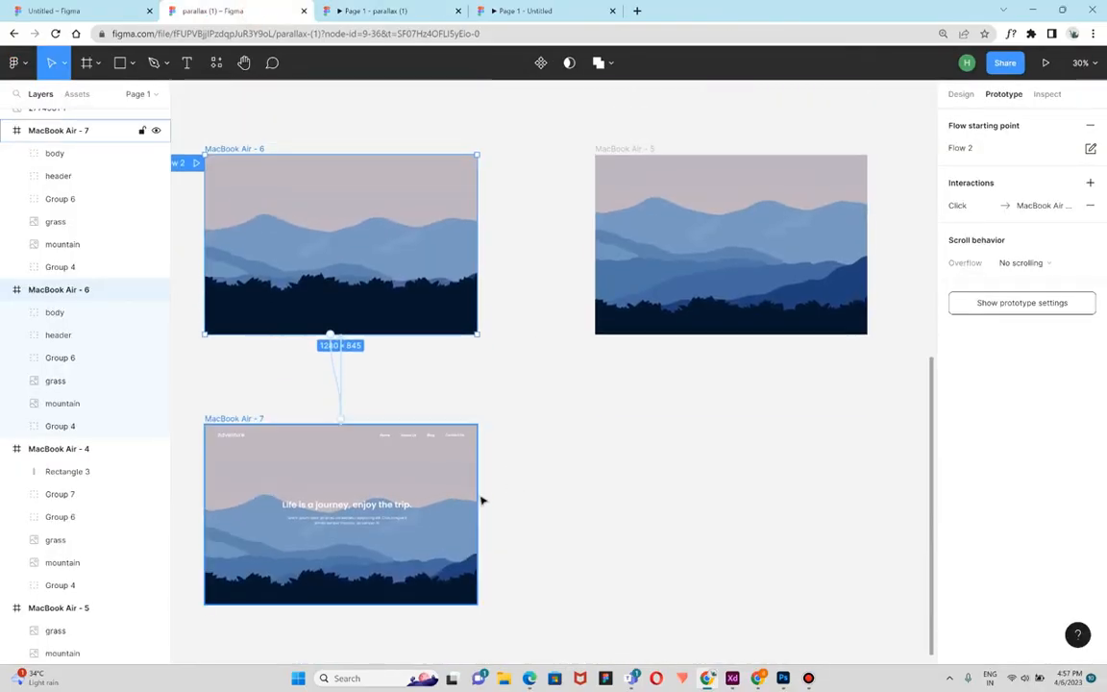
click(409, 561)
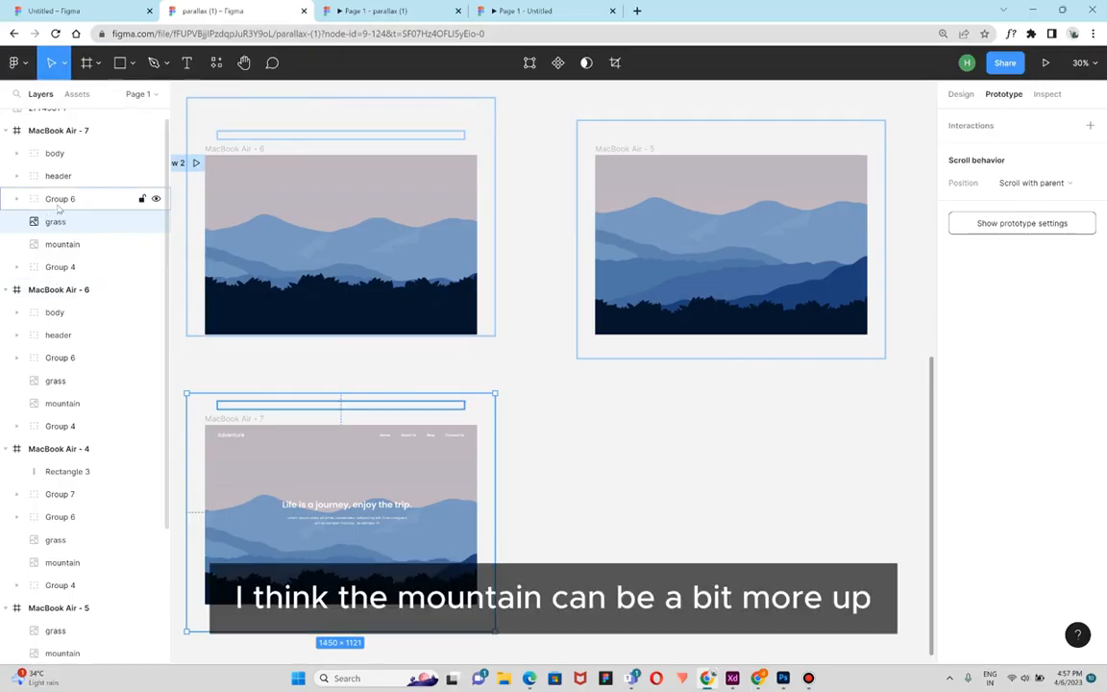
click(86, 250)
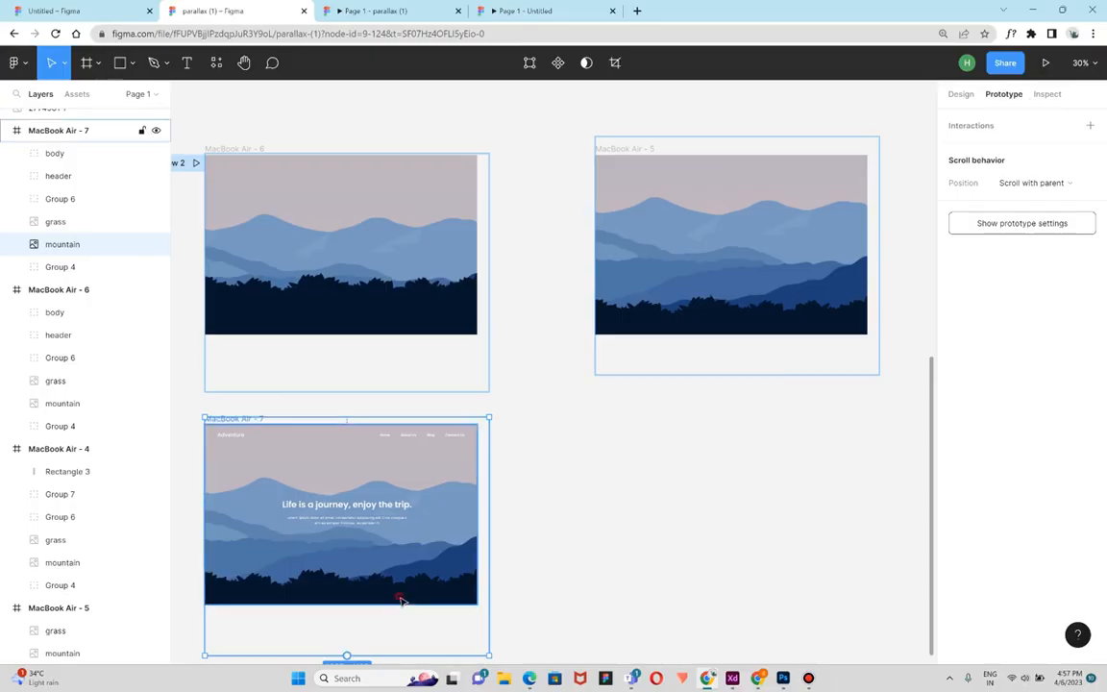
click(414, 503)
key(shift+Up)
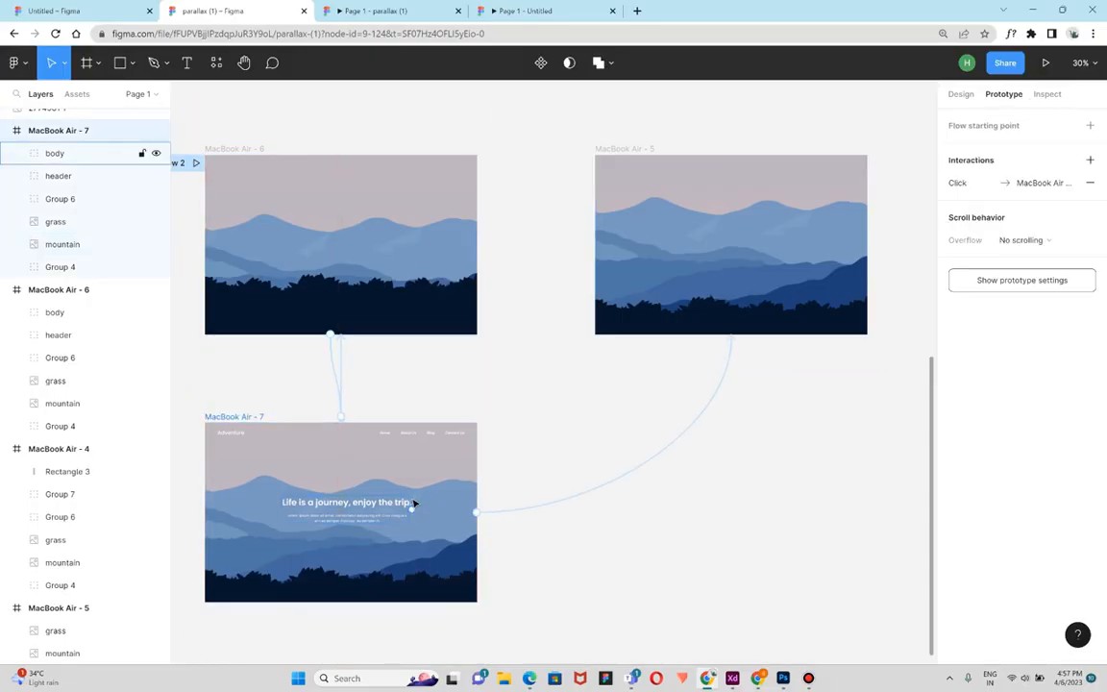
Nudge the grass layer in MacBook Air - 7 slightly upward.
click(53, 222)
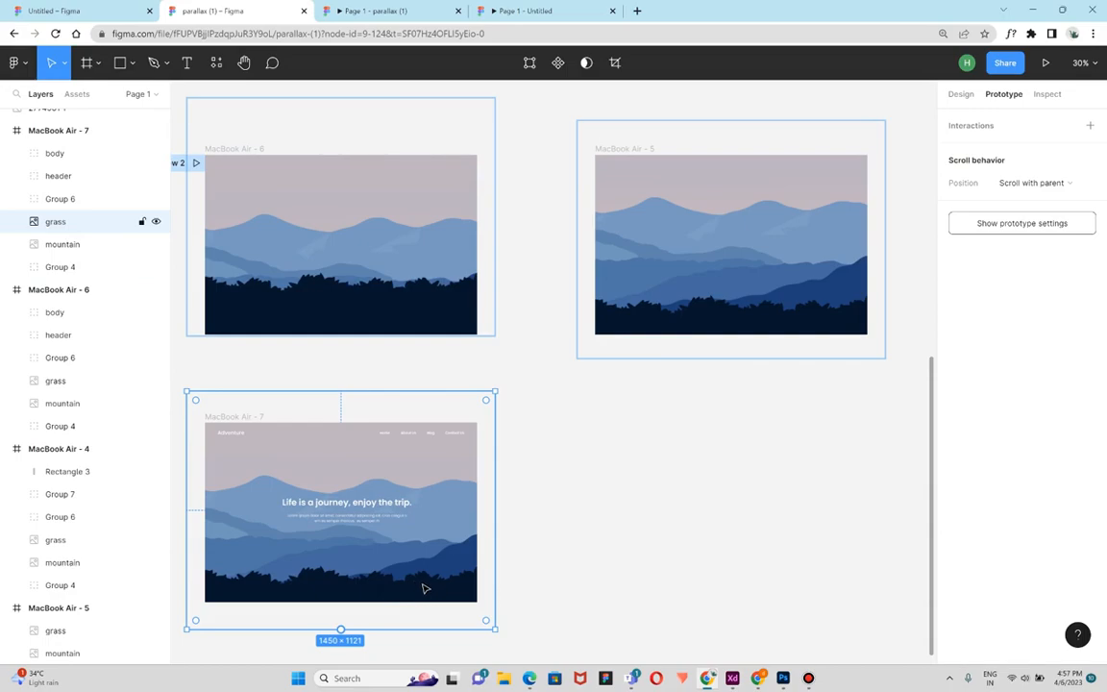
key(Up)
key(Up)
key(Up)
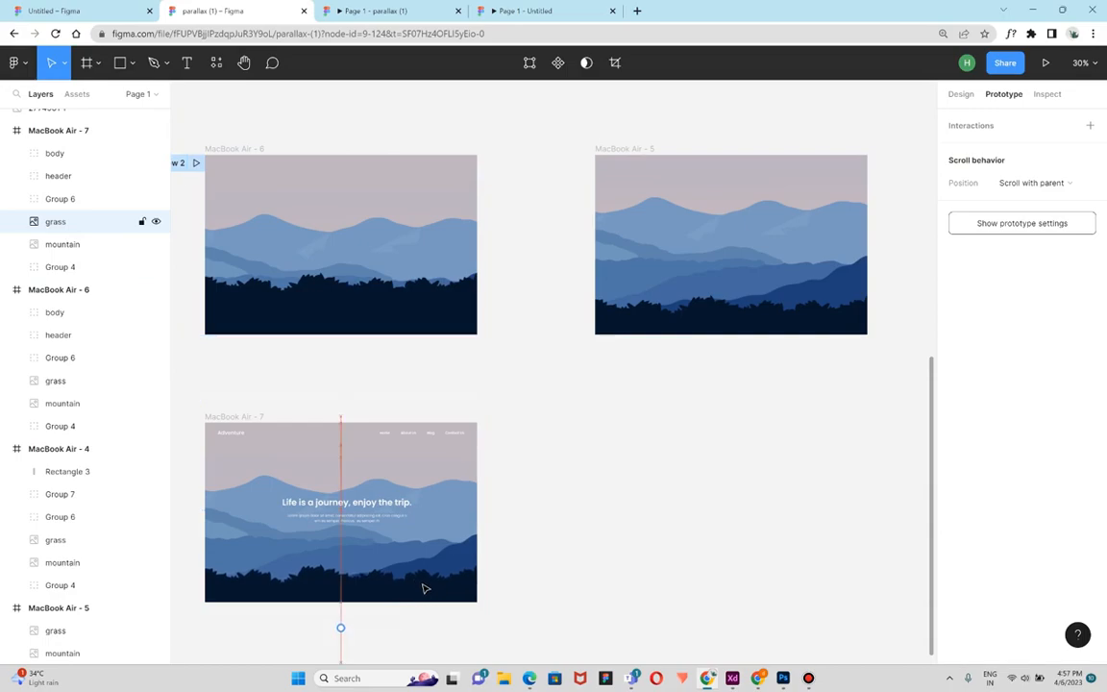
click(601, 433)
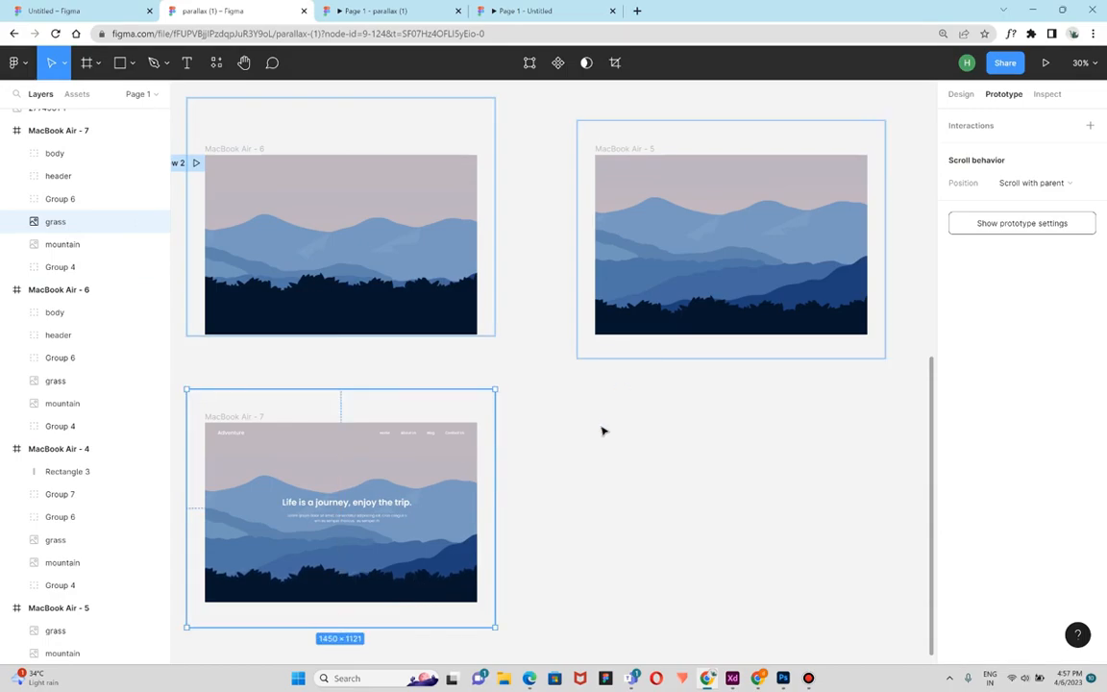
Present the prototype again from MacBook Air - 6 and replay the adjusted parallax transition in both directions.
click(250, 161)
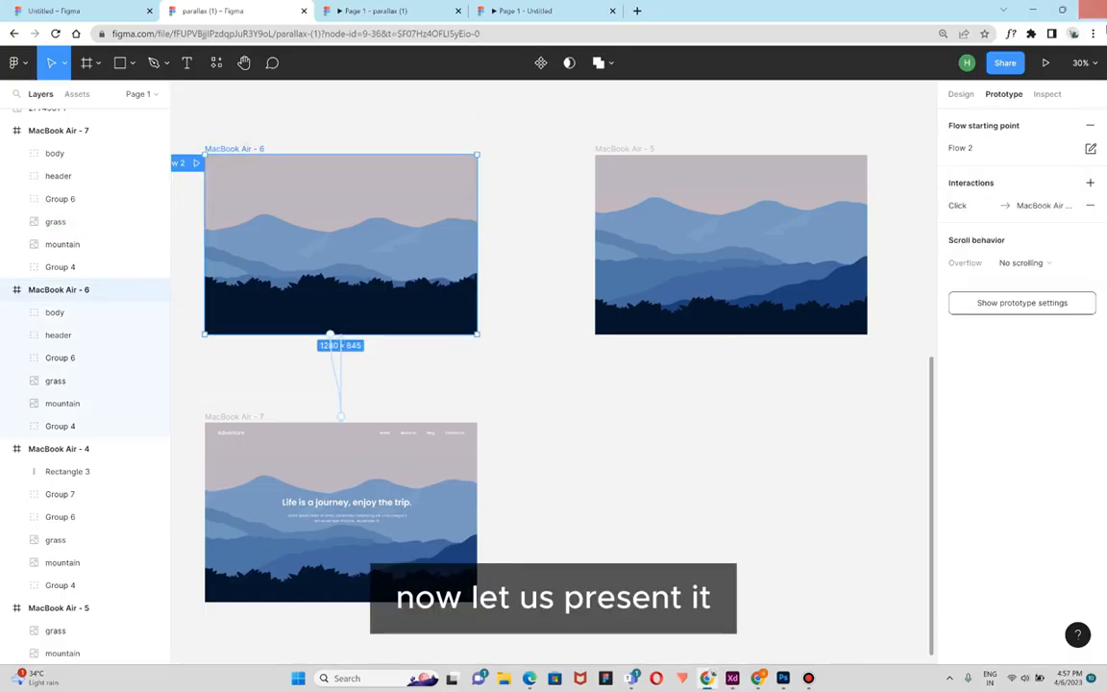
click(1046, 63)
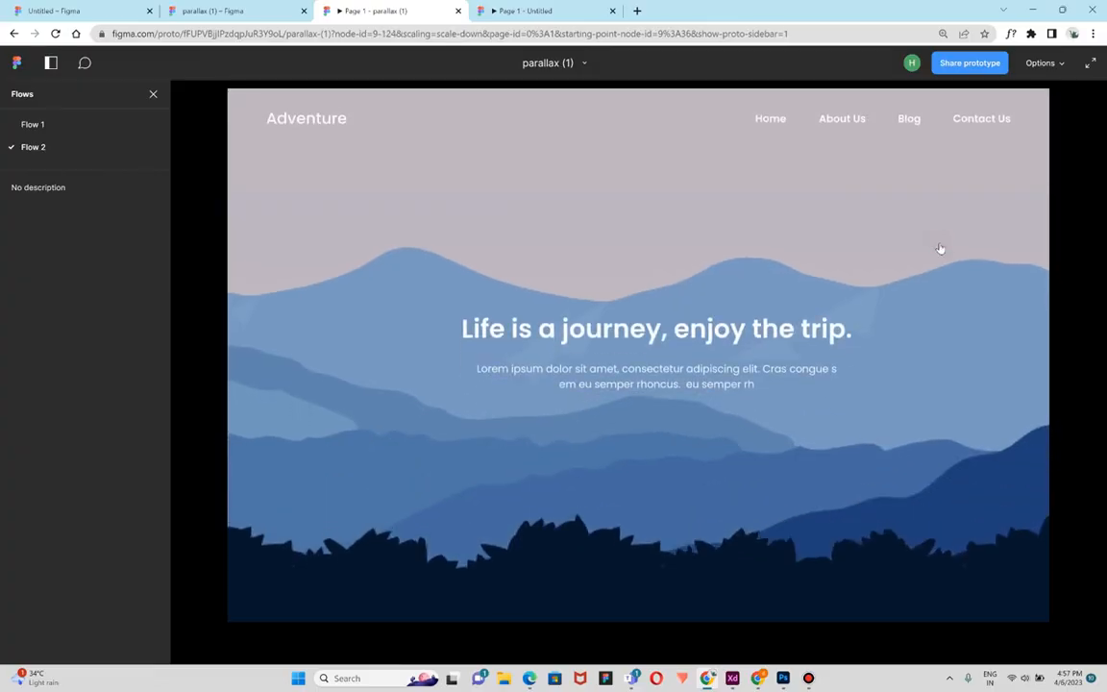
click(940, 247)
click(940, 248)
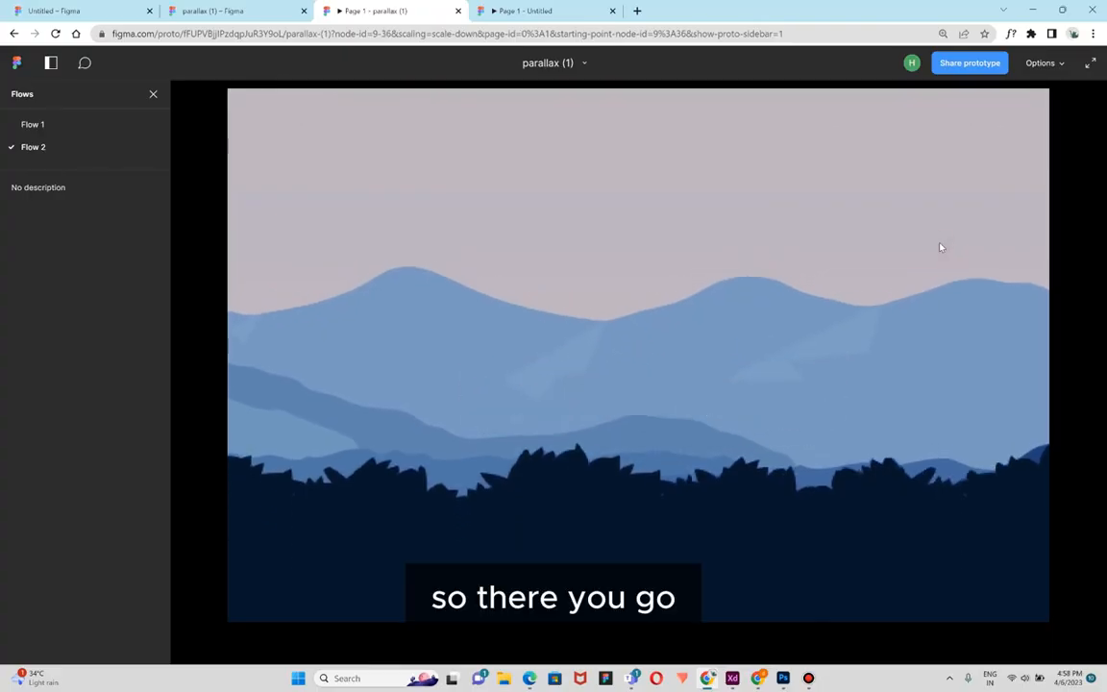